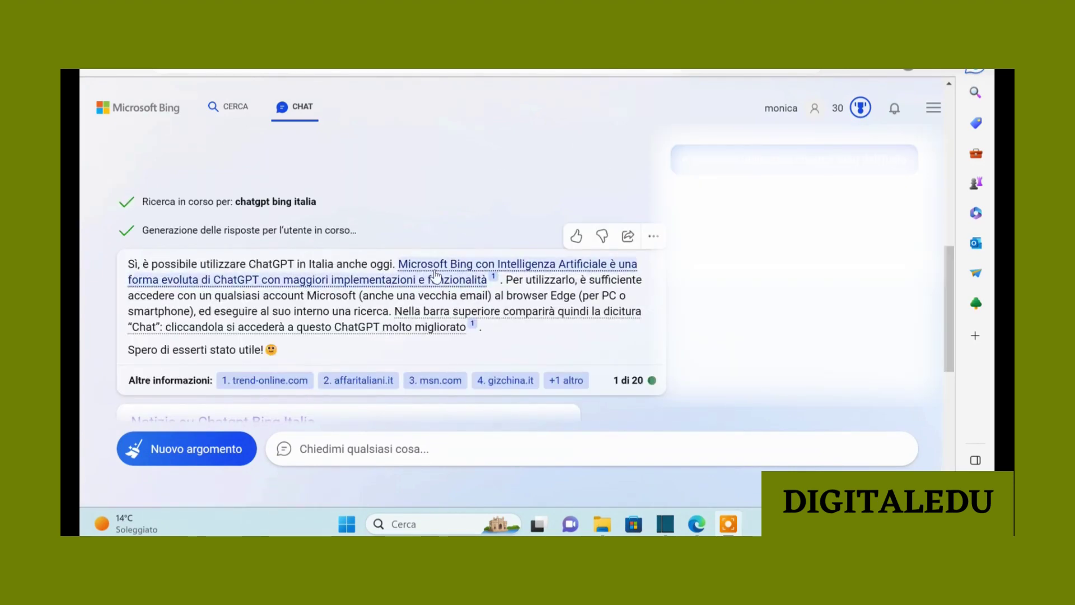
mouse_move(468, 277)
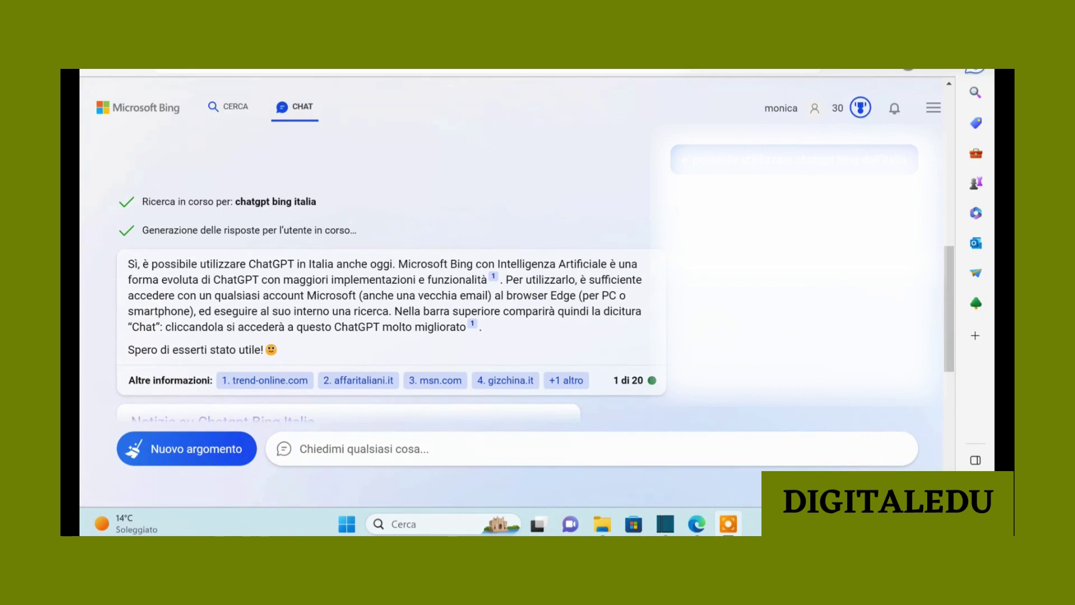
scroll(392, 280, up, 2)
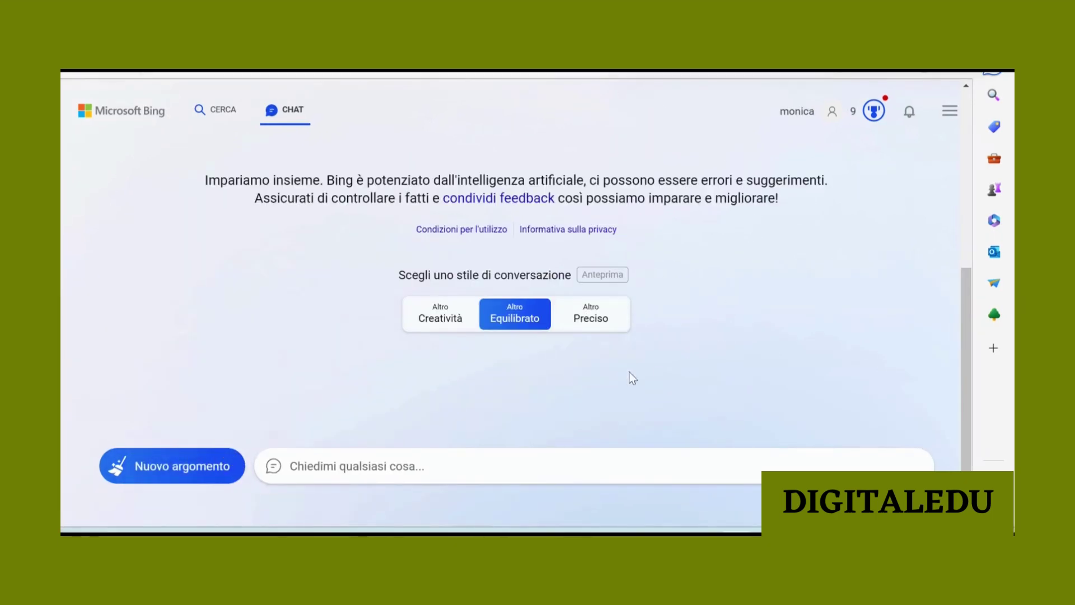
Step: Choose the Creatività conversation style and write an Italian prompt for an adventurous four-chapter story for ages 6–7 on how the ciambella got its name
click(442, 323)
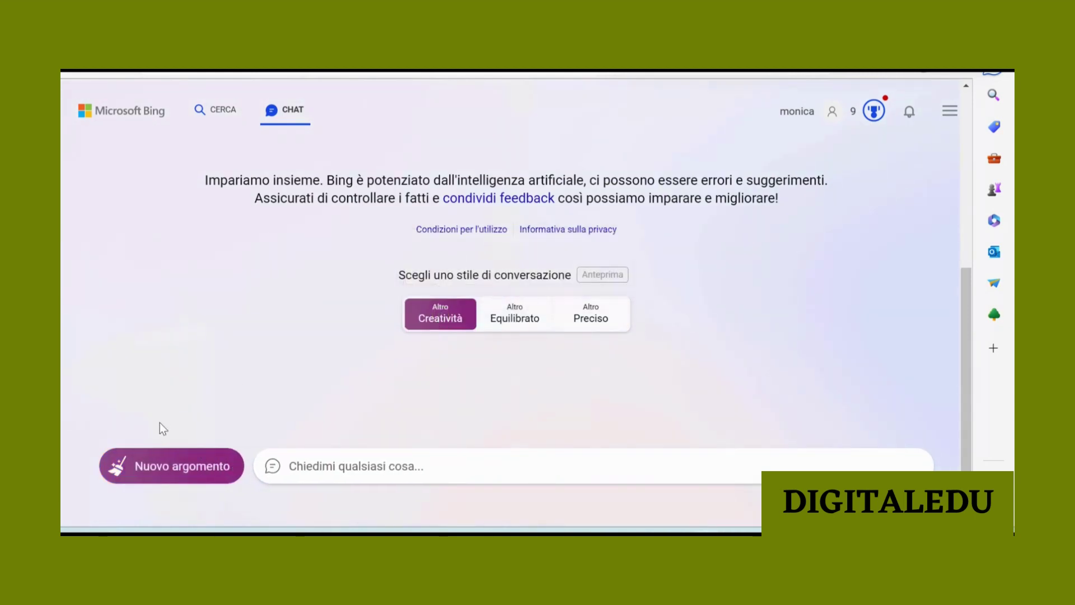
click(306, 465)
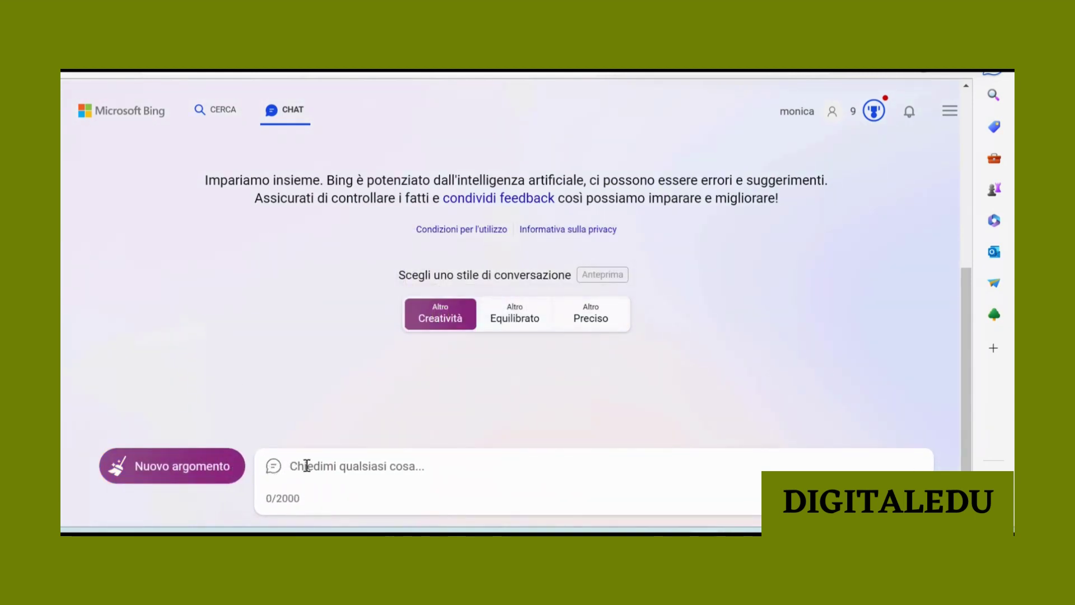
click(304, 463)
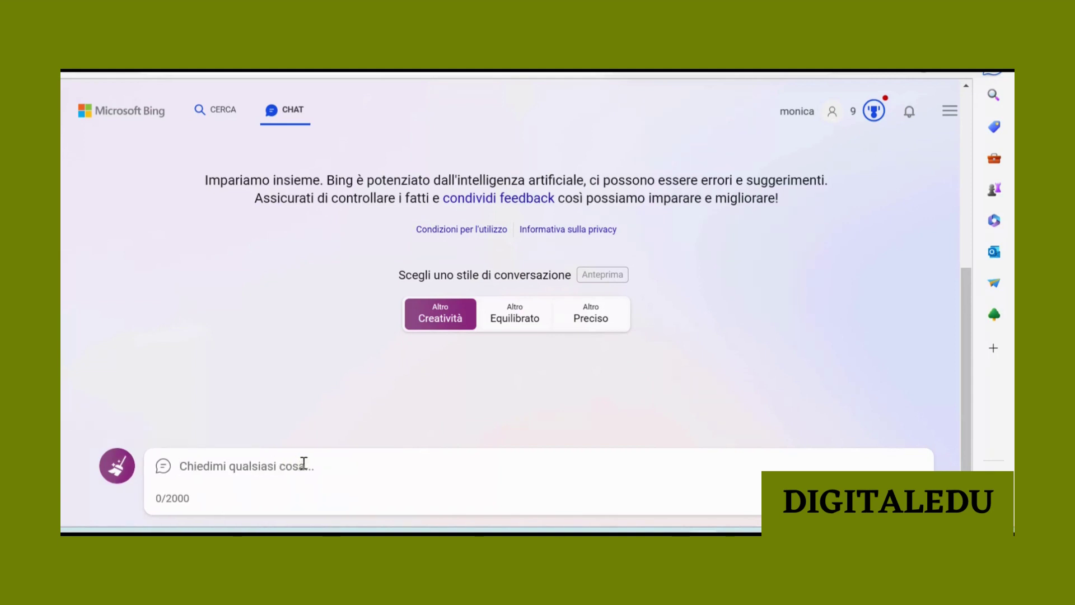
text(scrivi)
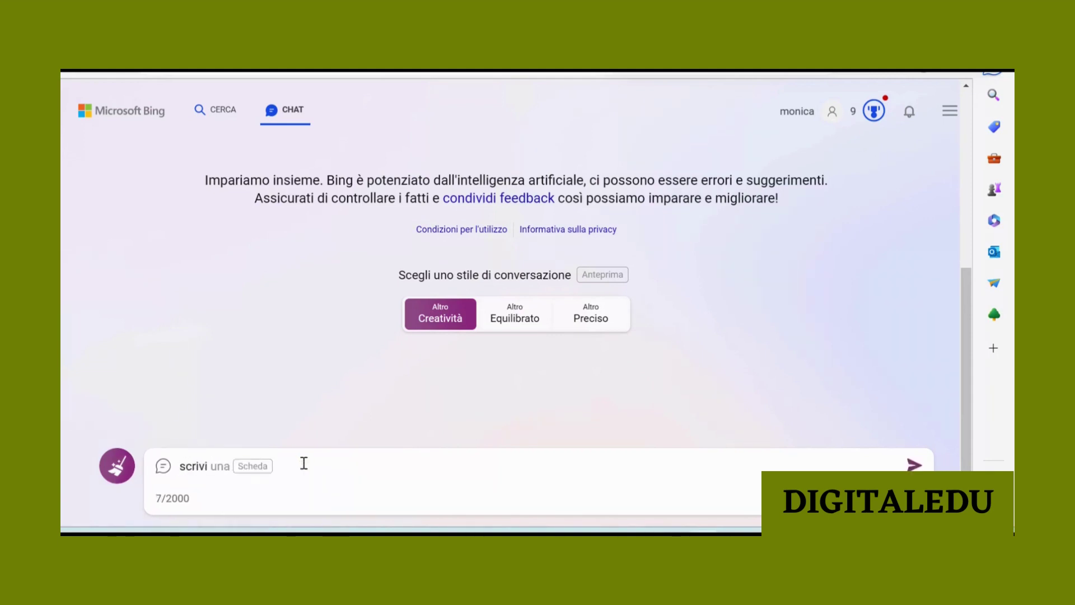
text(una storia per bambini che parla di come fu inventato il nome della ciambella. La storia deve avere un linguaggio comprensibile ai bambini tra i 6 e i 7 anni. I personaggi sono il capitano di un galeone , il cuoco e i marinai. Rendi la storia avventurosa ed intrigante. Realizza 4 brevi capitoli.)
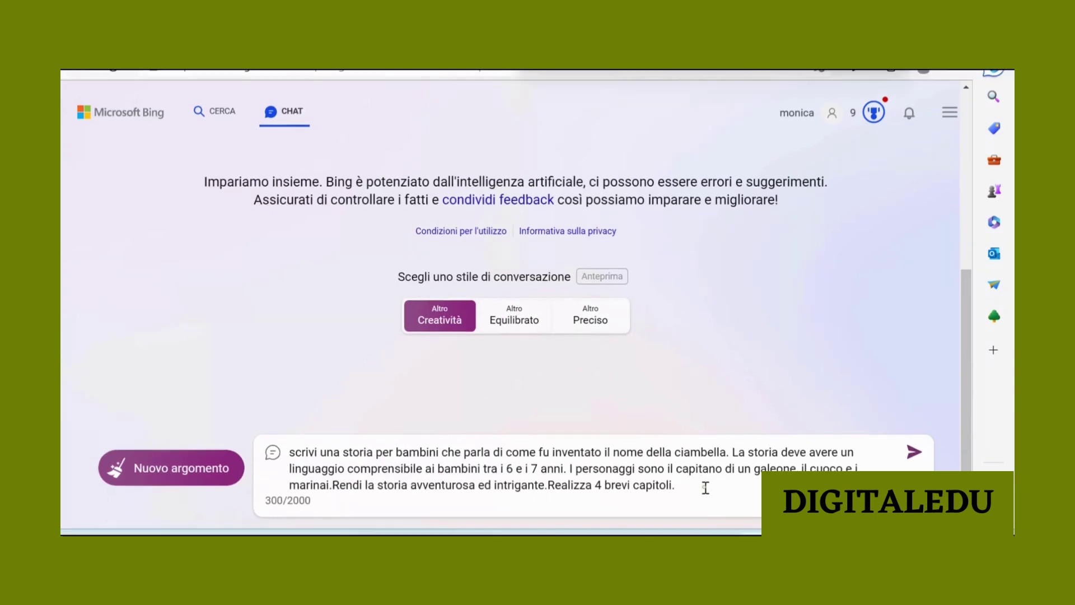
Step: Add "Dai un titolo esplosivo ad ogni capitolo." to the end of the story prompt and send it
click(702, 488)
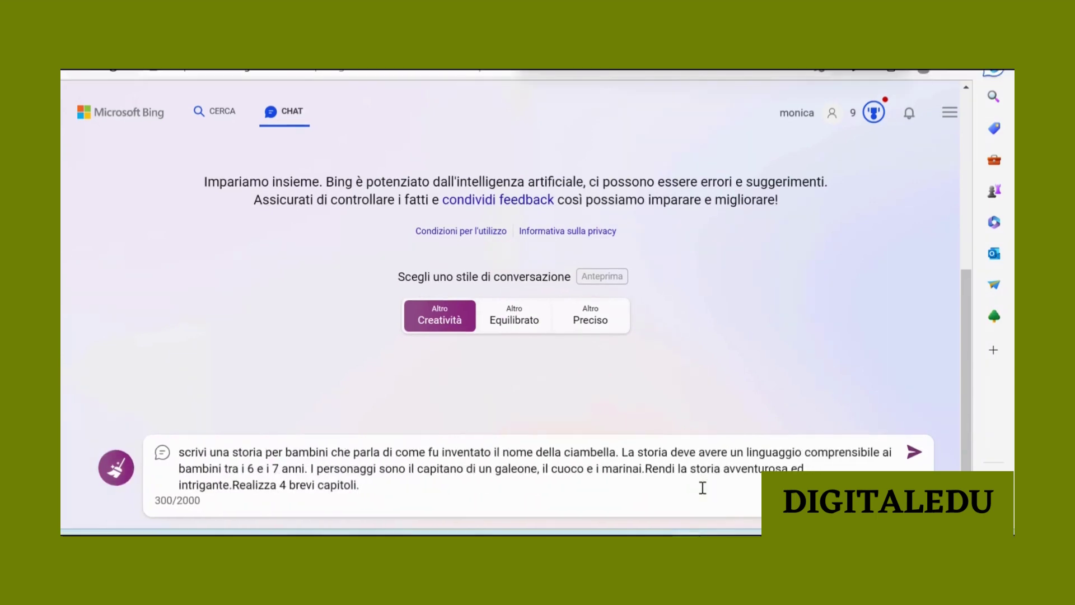
text(Dai un titolo esplov)
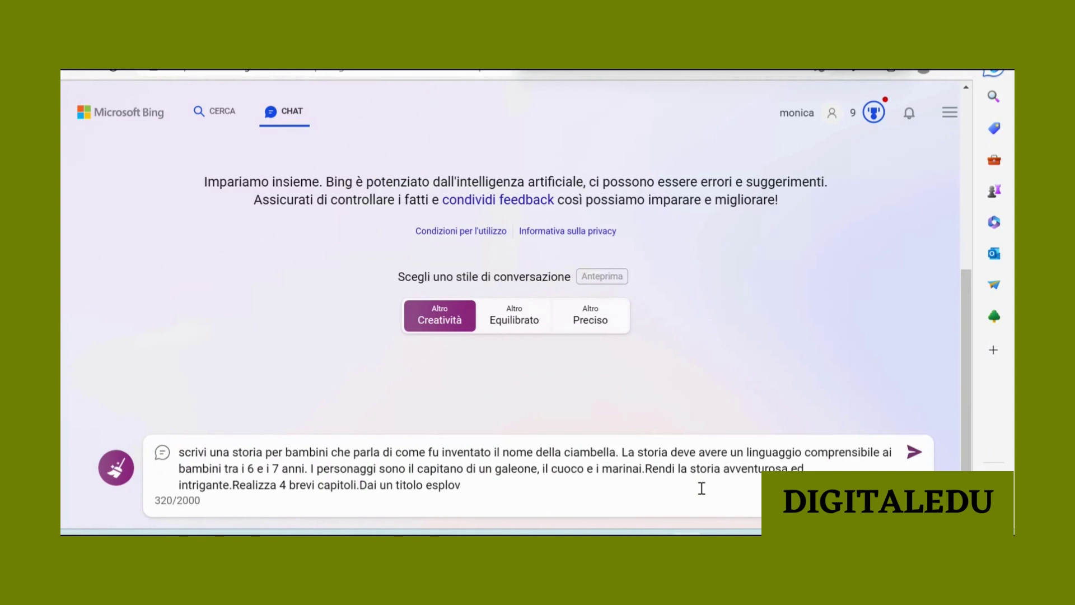
key(BackSpace)
text(sivo ad ogni capito)
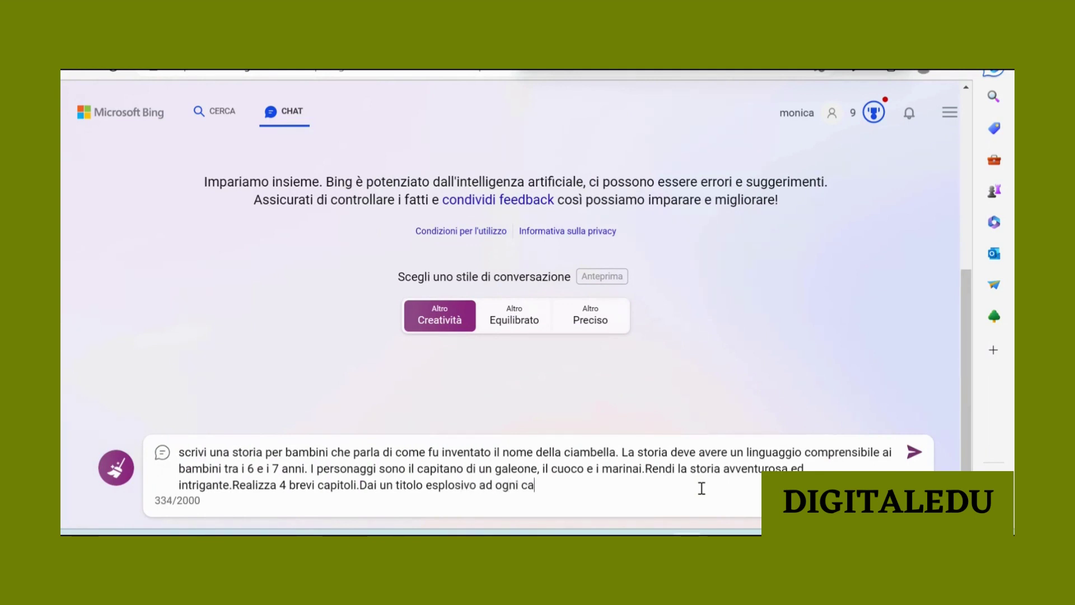
text(lo.)
click(912, 452)
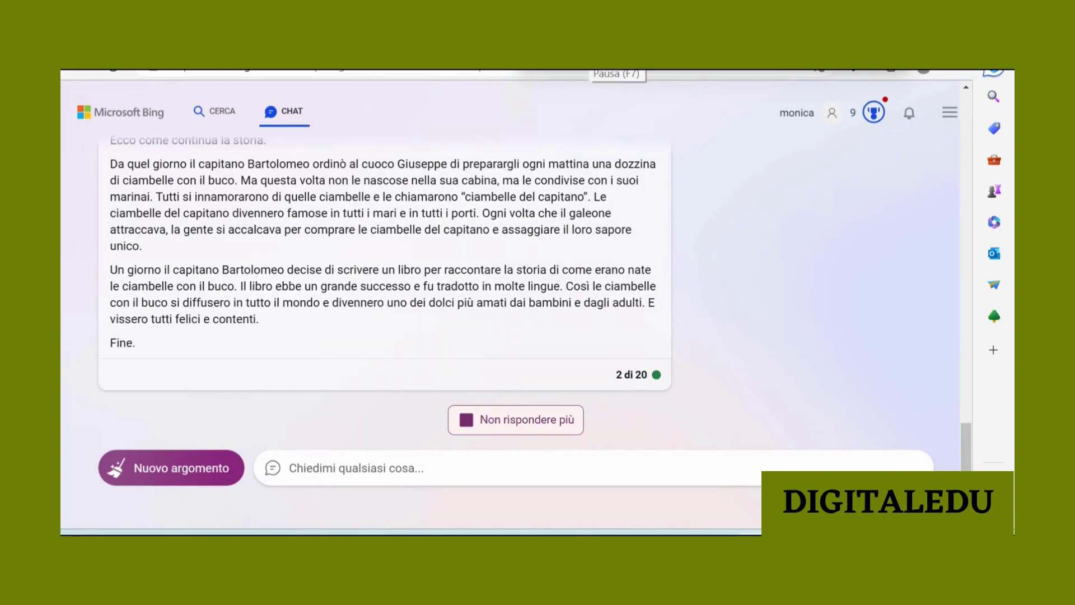
Step: Review the generated story and request shorter chapters with "riduci ulteriormente ciascun capitolo"
scroll(568, 263, up, 9)
scroll(573, 272, down, 3)
scroll(573, 272, down, 3)
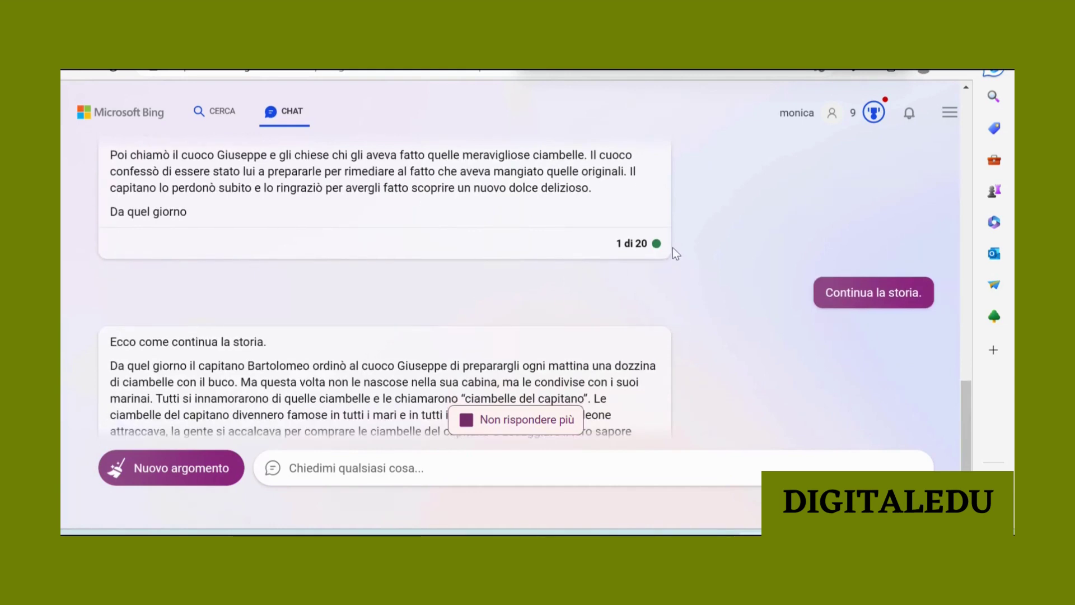
click(460, 472)
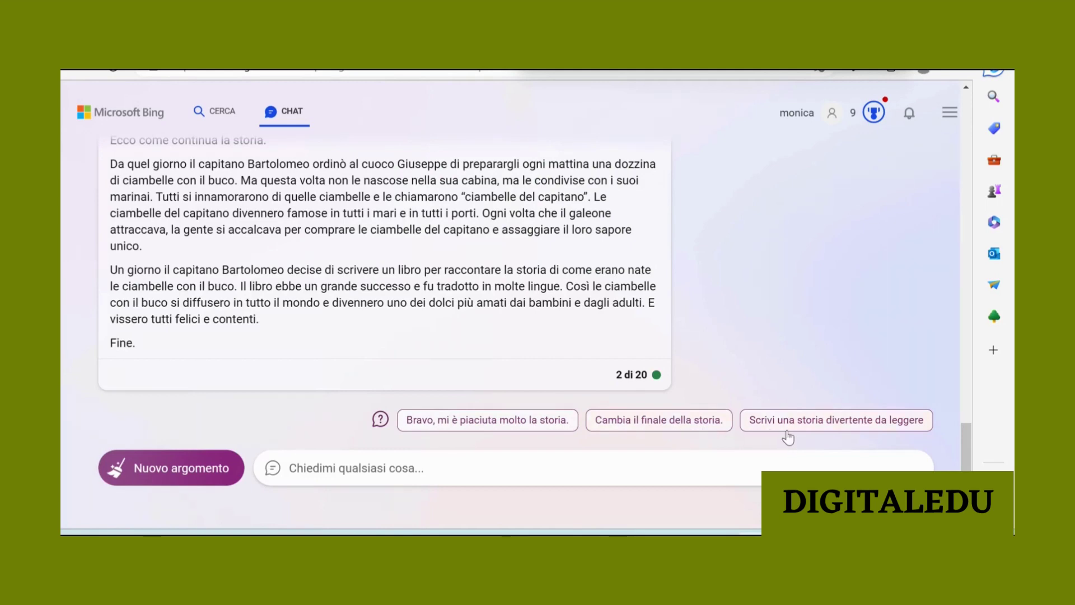
click(321, 465)
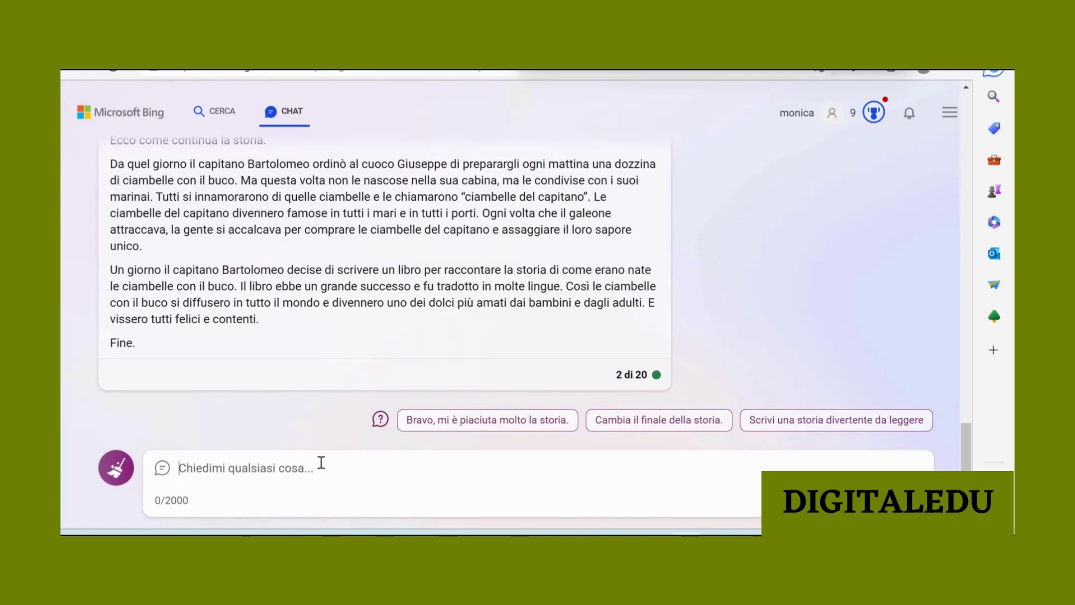
text(riduci ulteriormente ciascun capitolo)
key(Return)
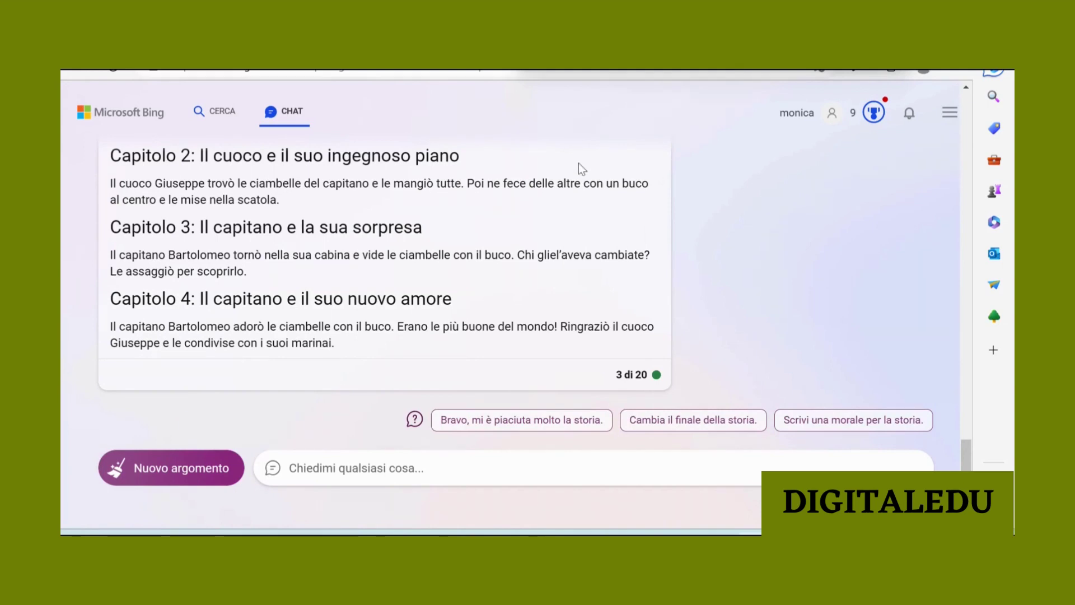
Step: Read through the shortened chapters and request a different ending with the suggestion "Cambia il finale della storia."
scroll(578, 168, up, 1)
scroll(187, 192, up, 1)
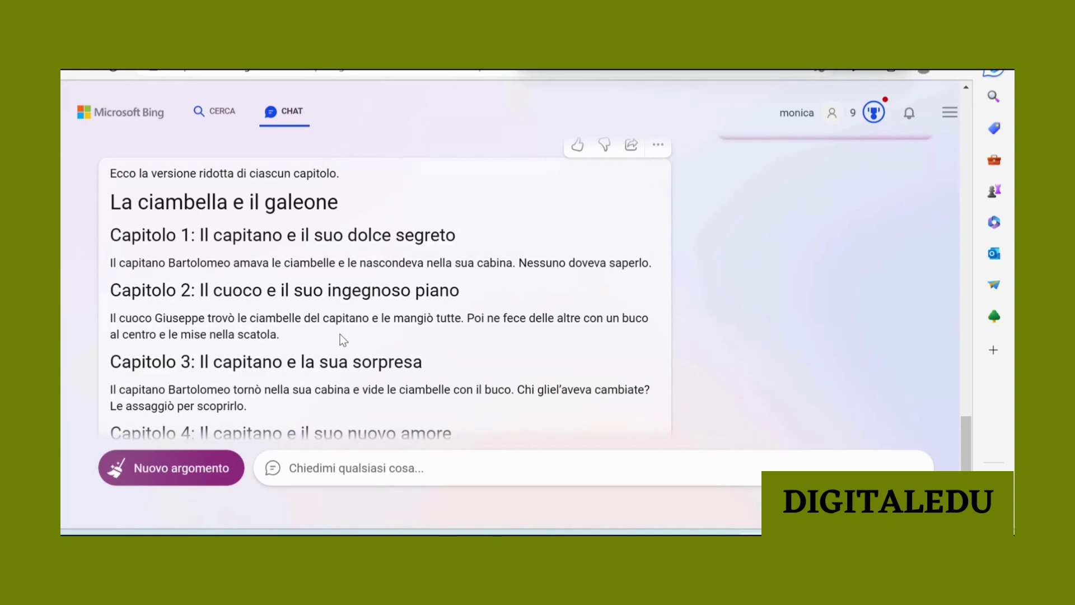
scroll(341, 334, down, 1)
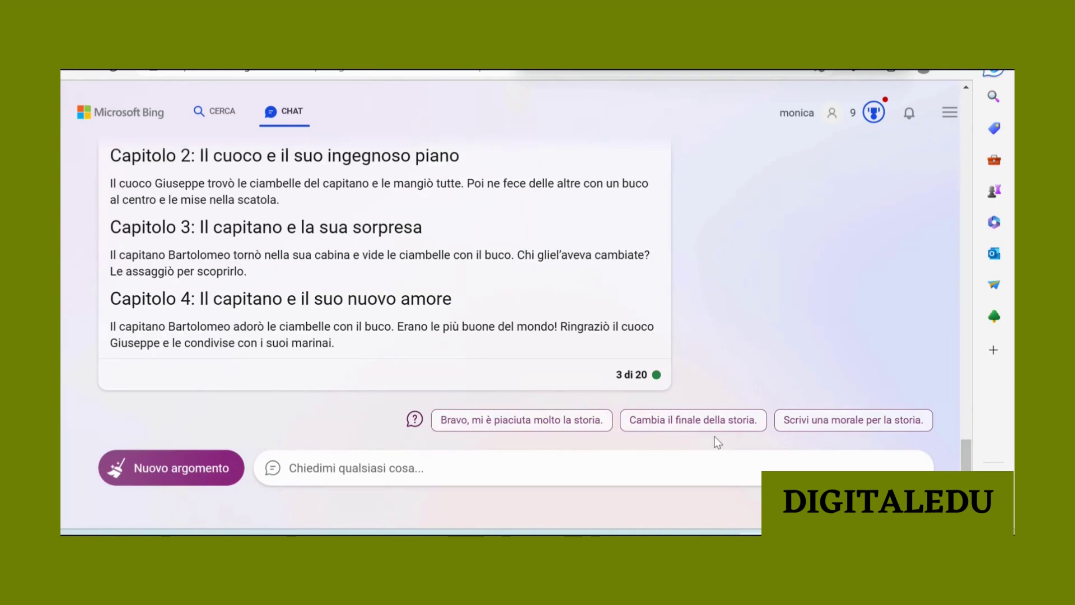
click(688, 425)
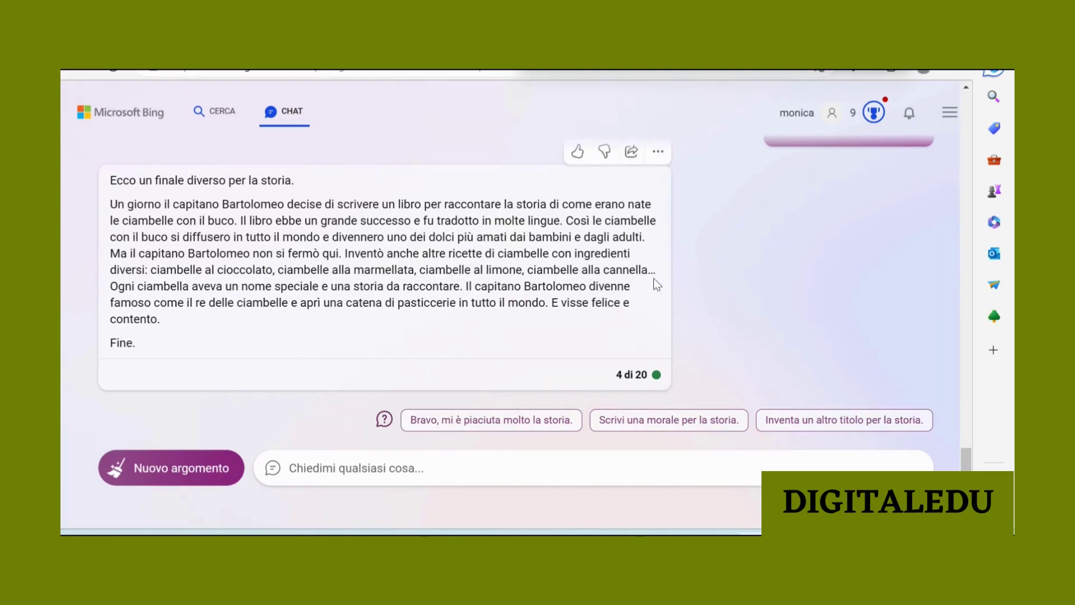
Step: Ask the chat for a very short moral with "scrivi una brevissima morale per questa storia"
click(704, 478)
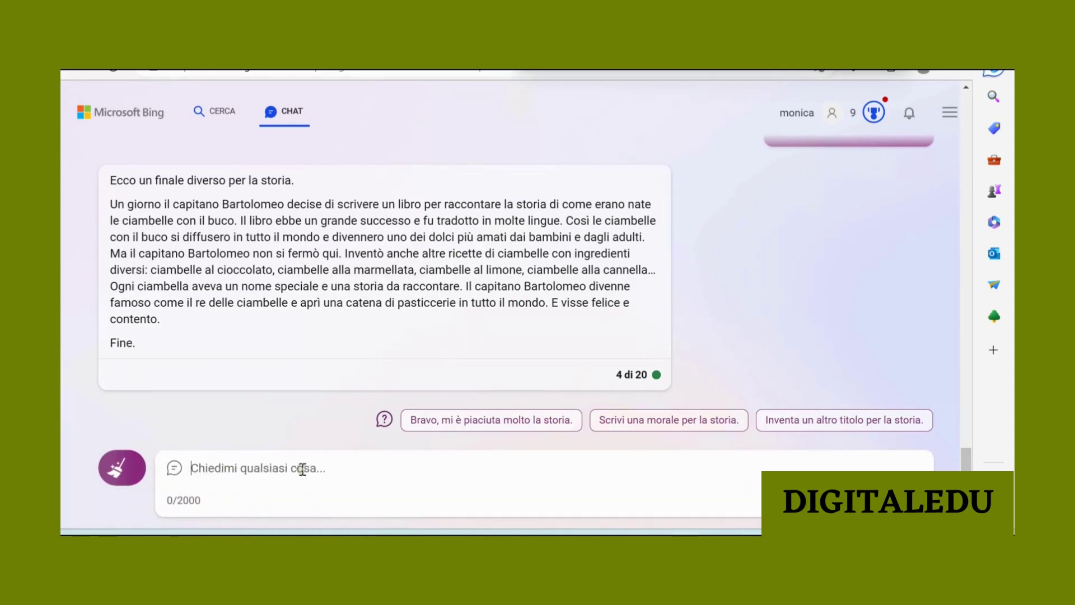
text(scri)
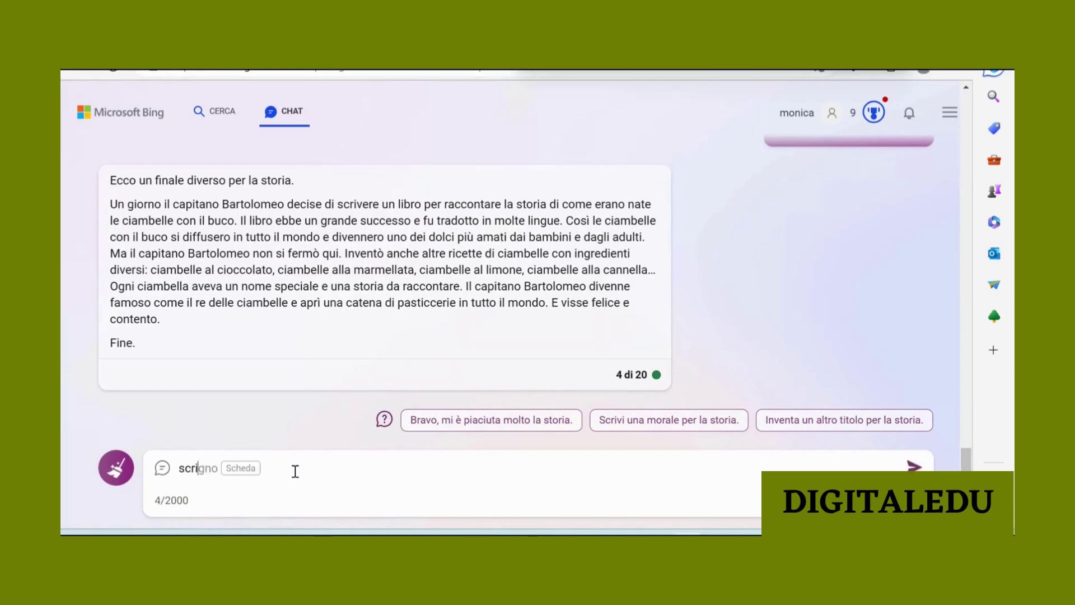
text(vi una bre)
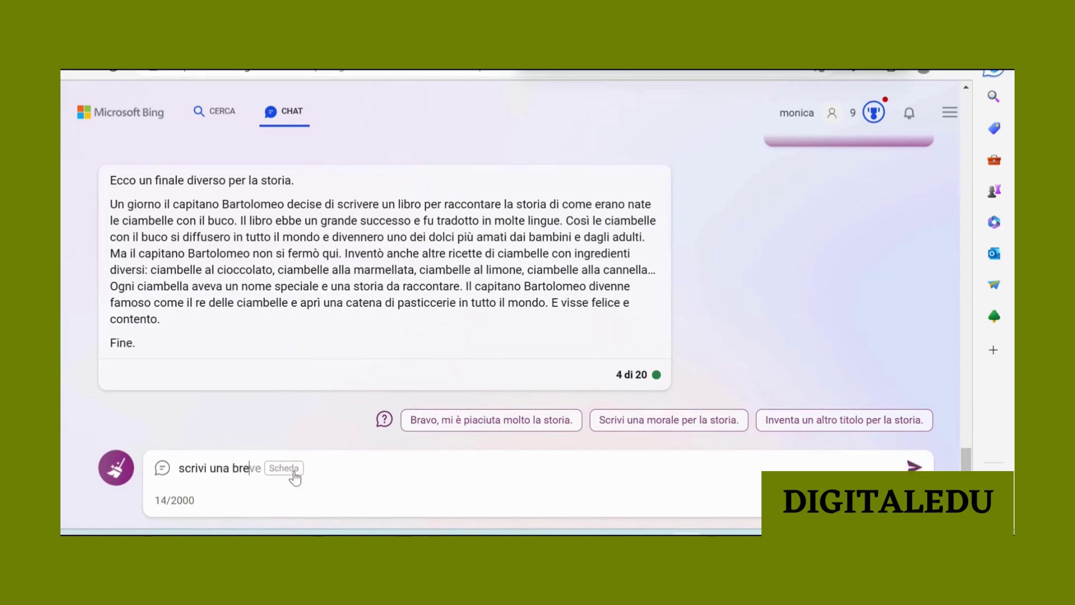
text(vissima )
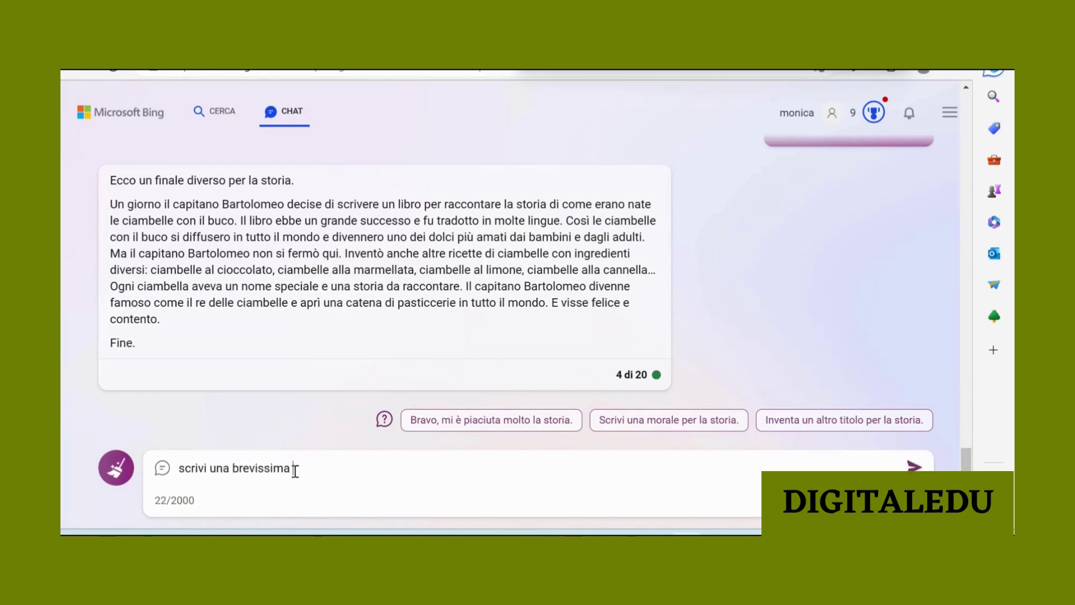
text(morale ep)
key(BackSpace)
key(BackSpace)
text(per)
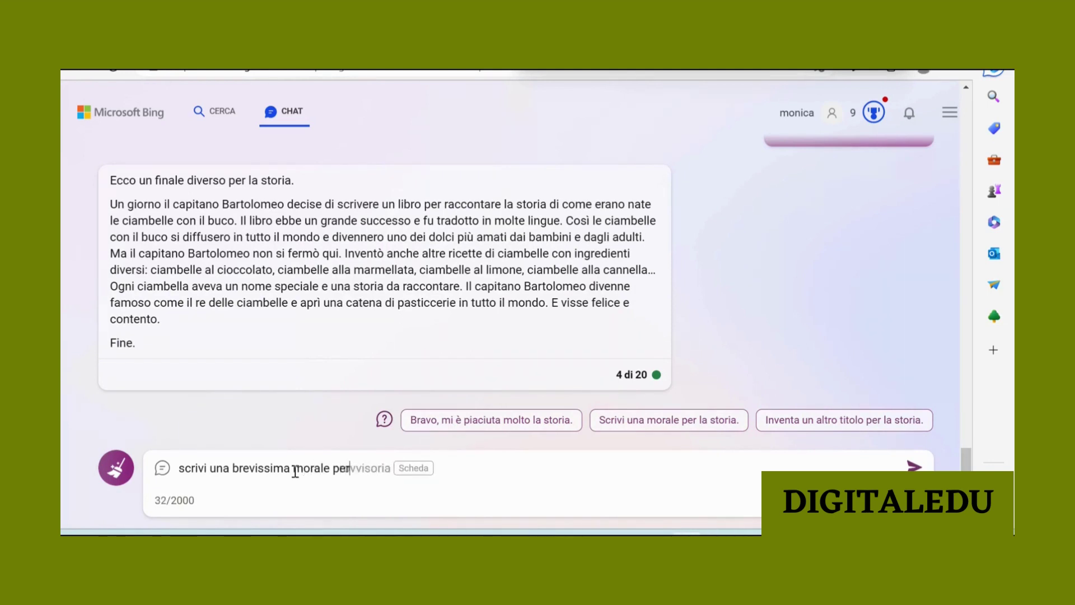
text( questa storia)
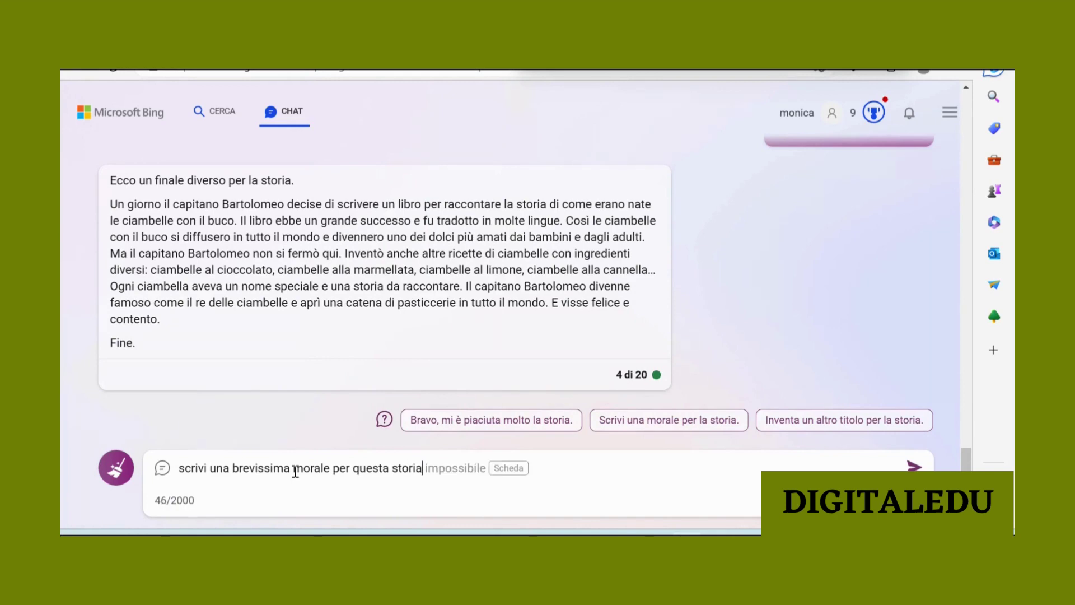
key(Return)
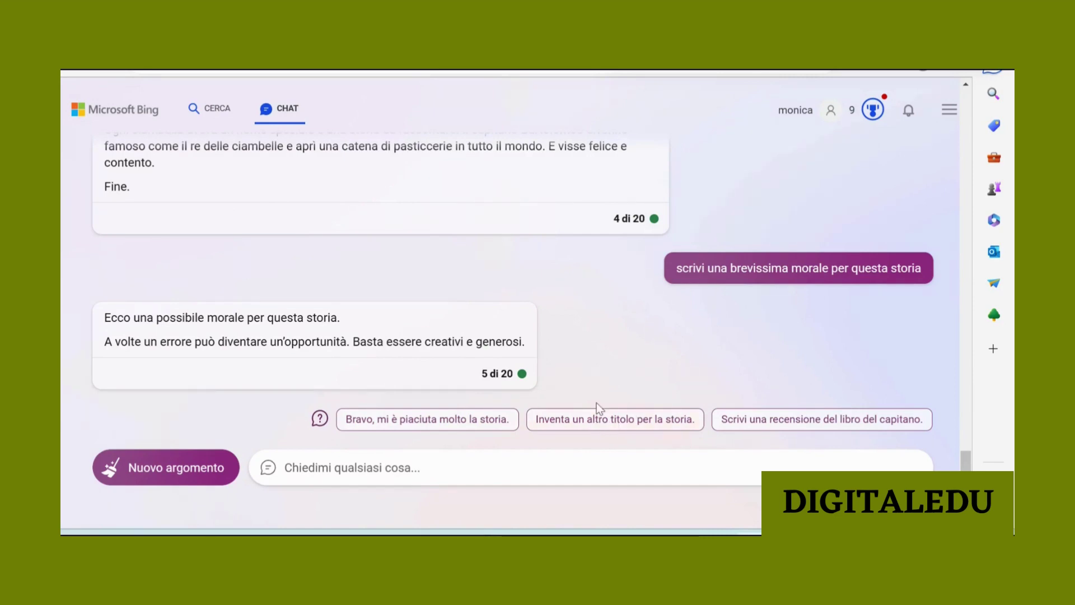
Step: Check the story's current title and request a new one with the suggestion "Inventa un altro titolo per la storia."
scroll(456, 180, up, 15)
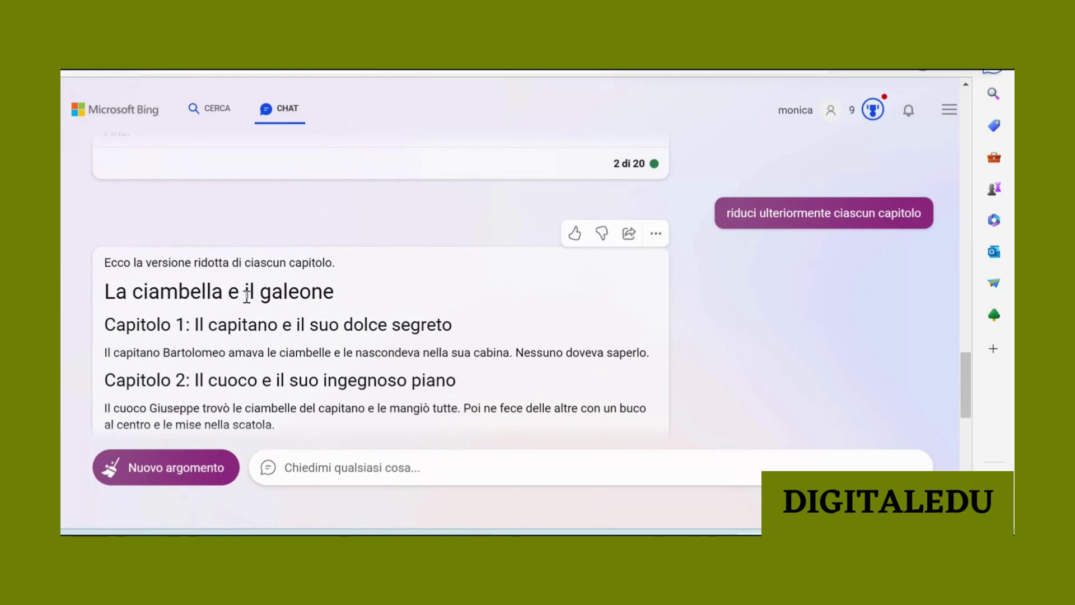
scroll(554, 348, down, 6)
scroll(566, 354, down, 10)
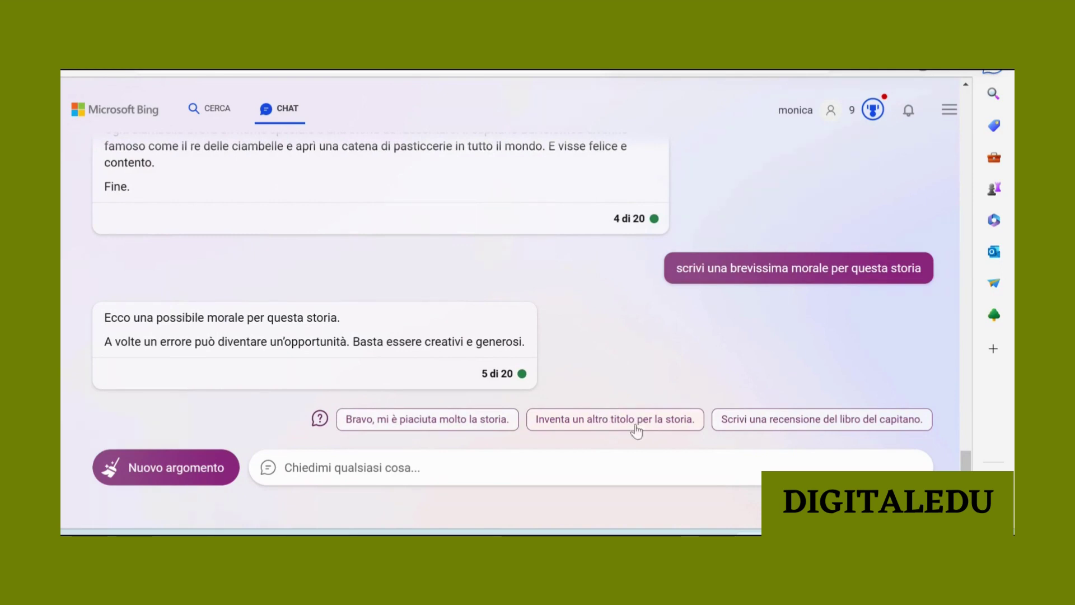
click(606, 417)
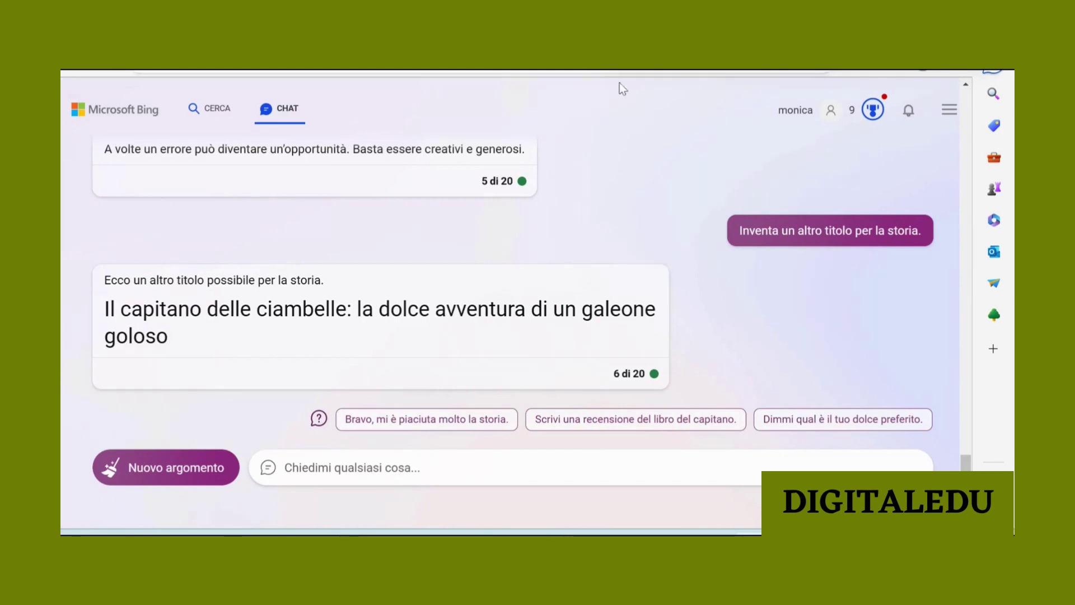
Step: Copy the reply containing the shortened chapters and paste it into the blank Google Docs document
scroll(596, 163, up, 4)
scroll(627, 257, down, 1)
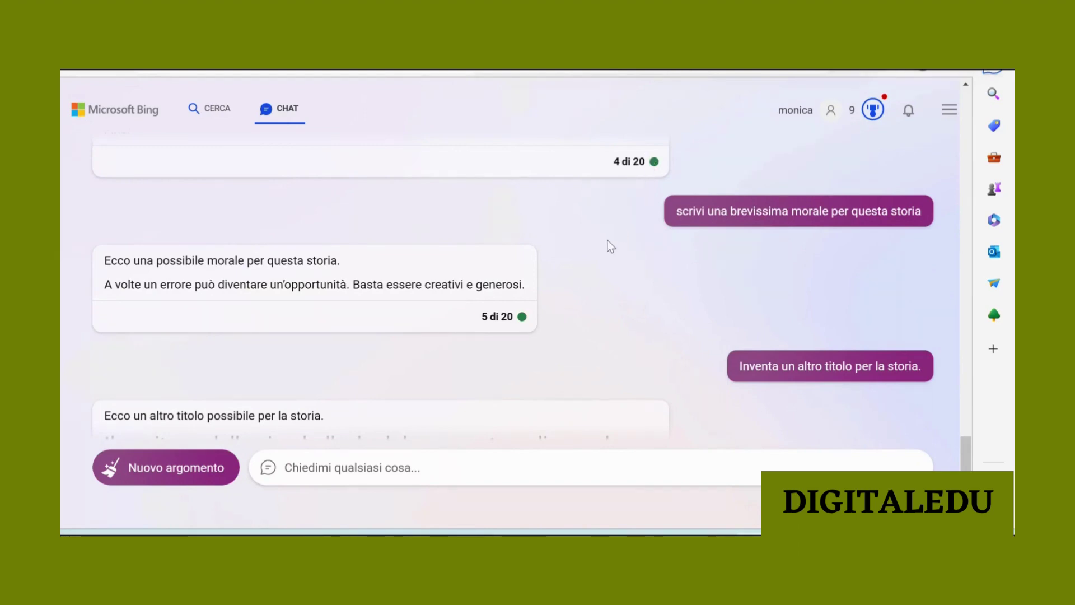
scroll(606, 237, up, 15)
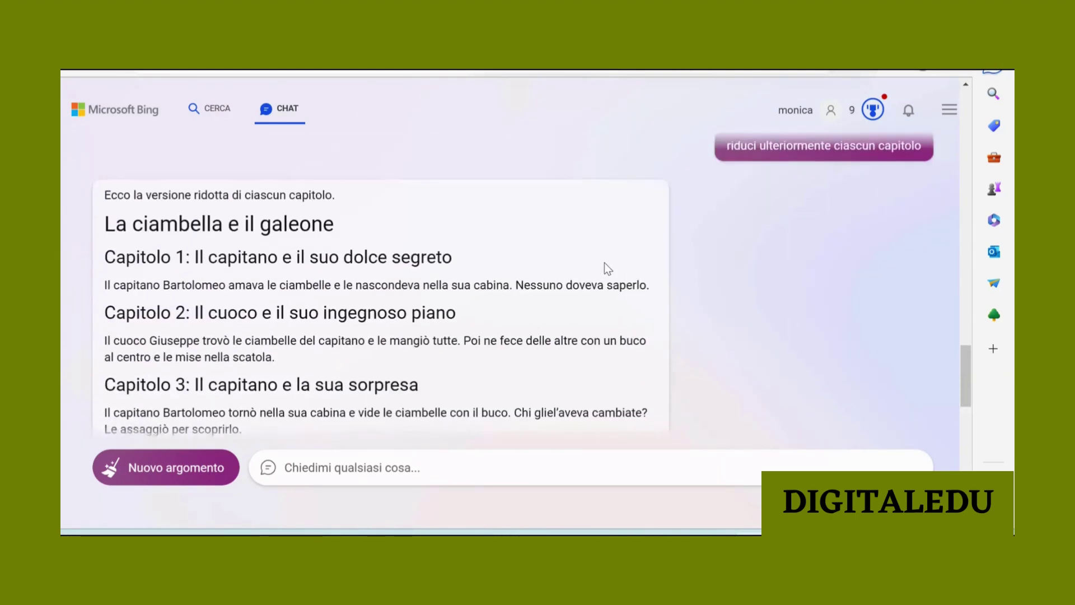
mouse_move(624, 200)
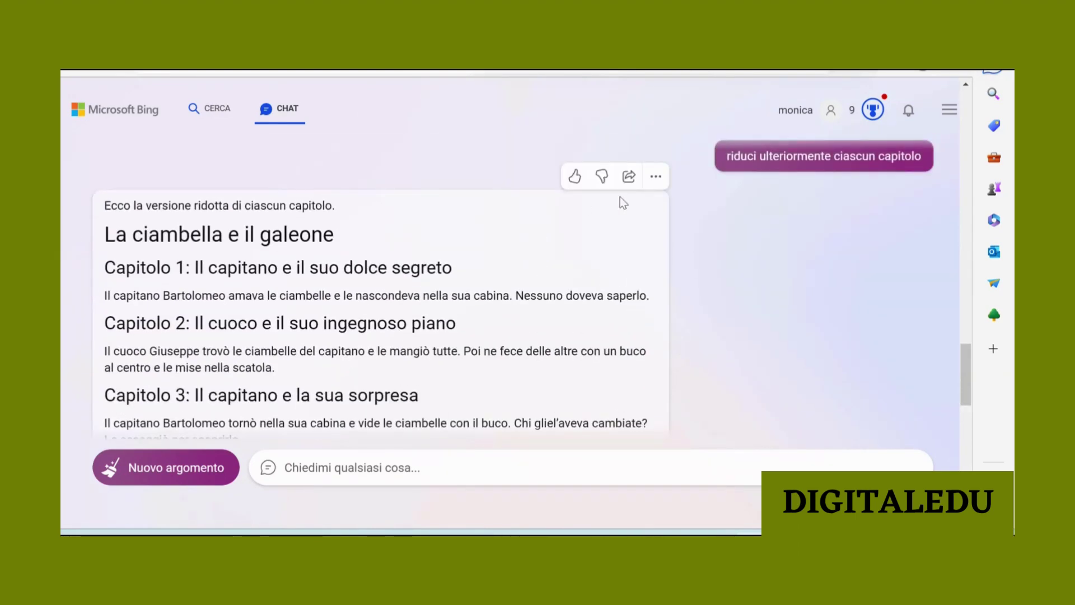
click(656, 178)
click(656, 203)
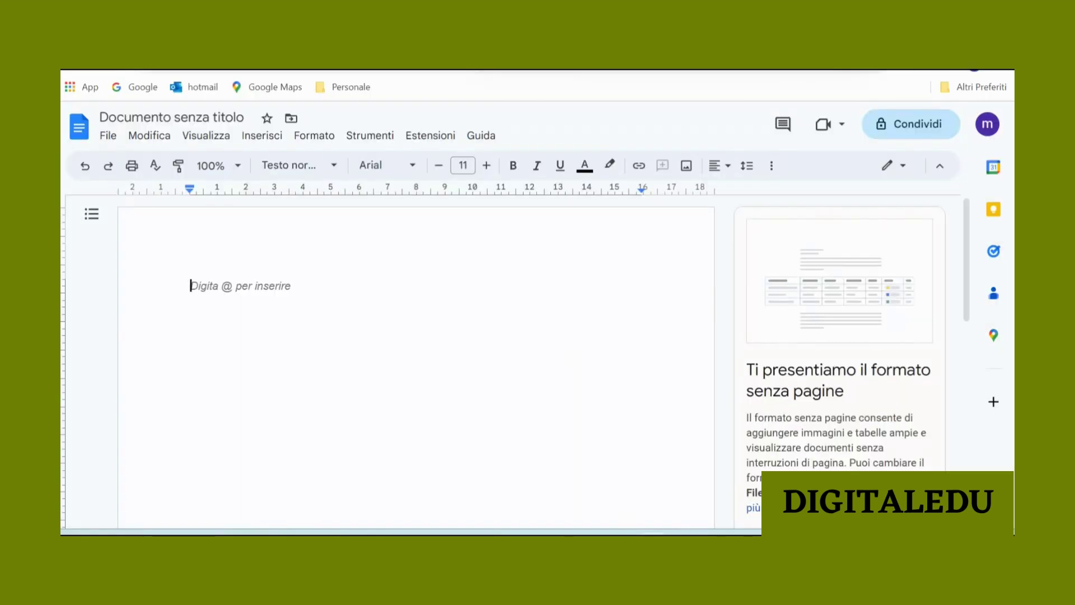
right_click(192, 285)
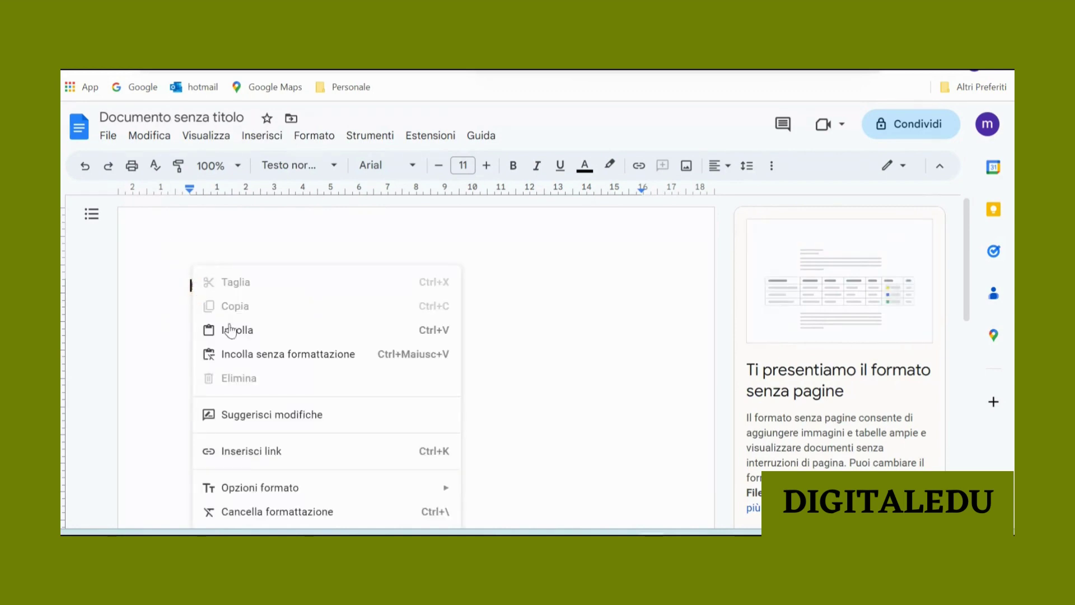
click(233, 333)
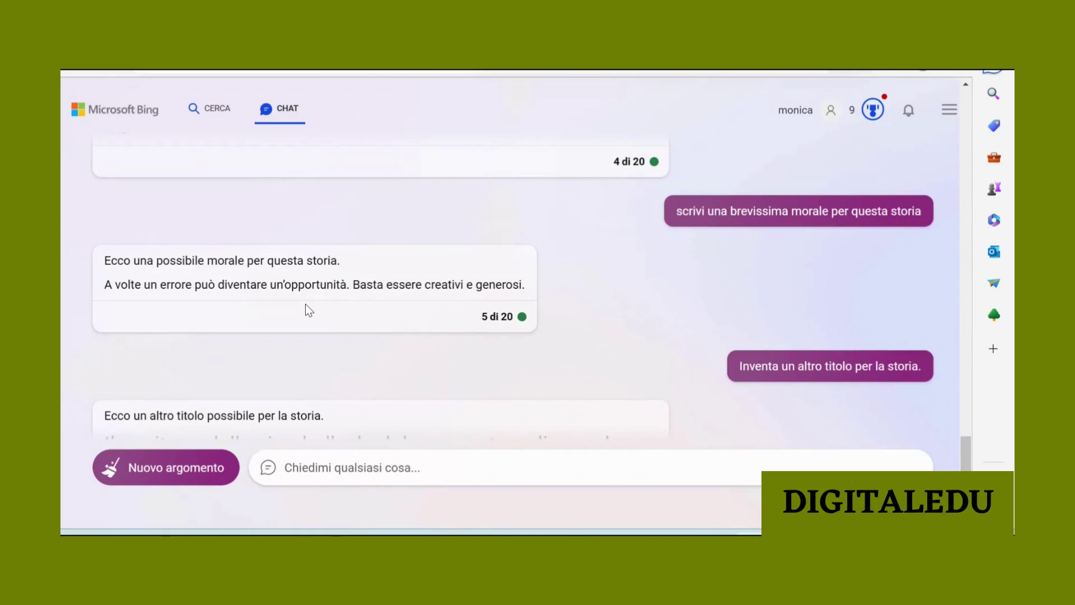
Step: Copy the chat reply containing the story's short moral
mouse_move(307, 309)
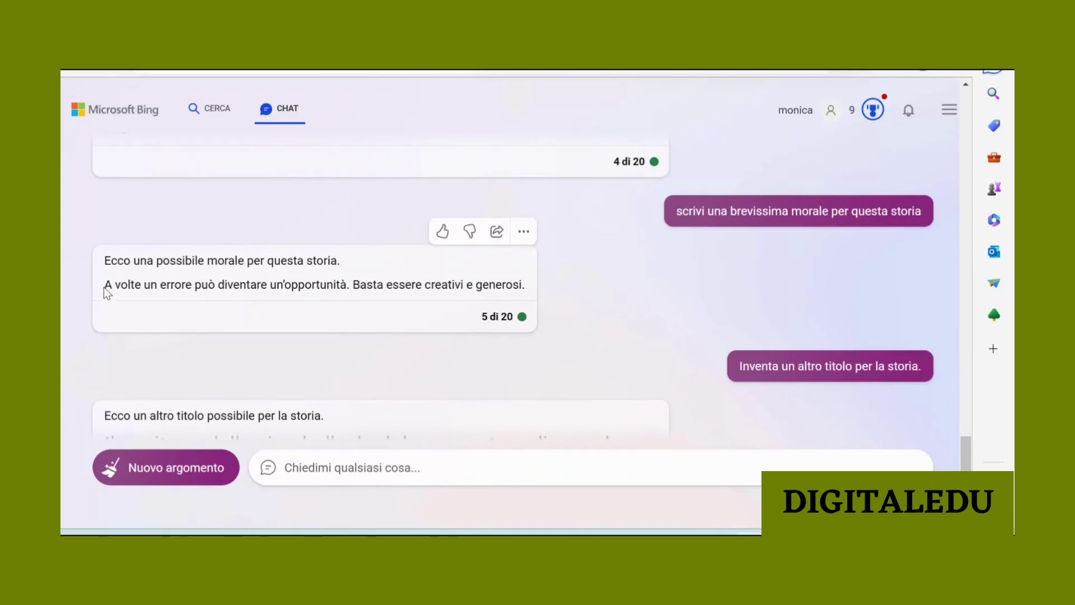
drag(106, 285, 528, 287)
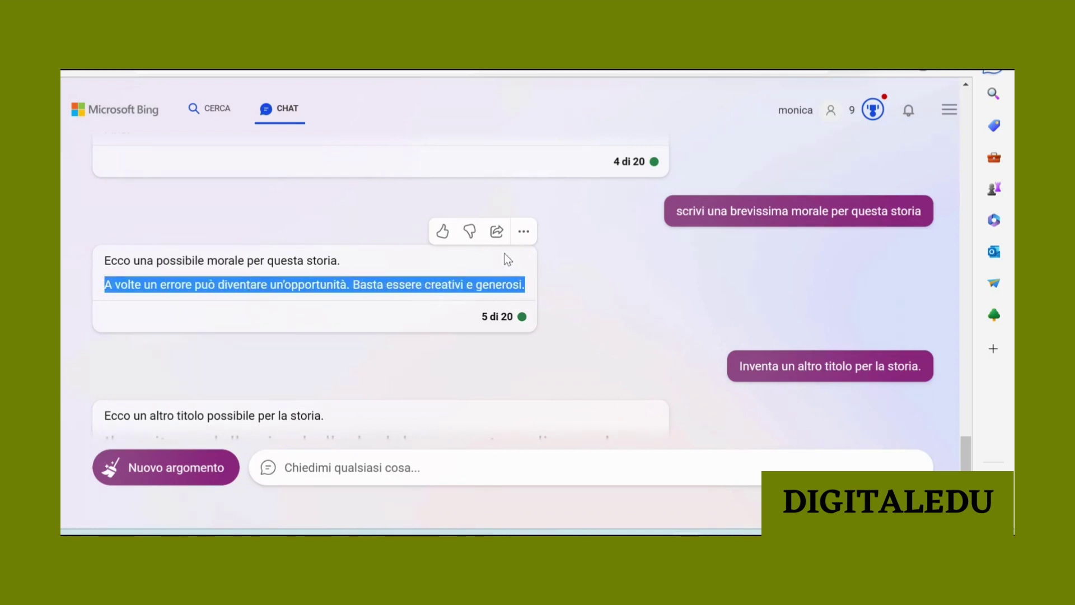
click(524, 231)
click(532, 259)
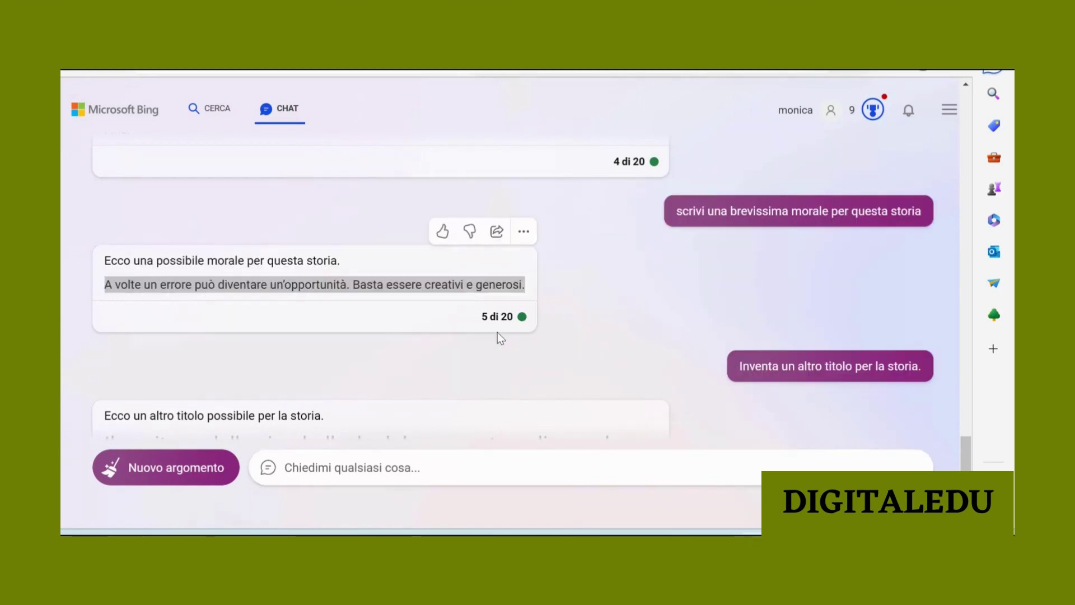
Step: Switch to the Google Docs document, add the heading "MORALE" after the last chapter and paste the moral below it without formatting
key(alt+Tab)
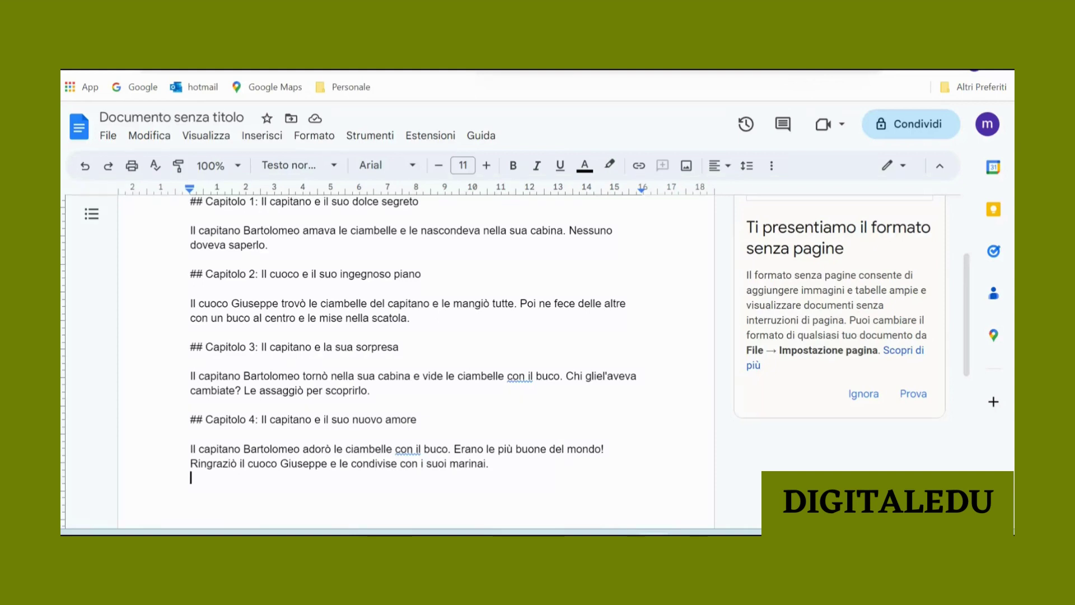
key(Return)
key(Return)
text(MORALE)
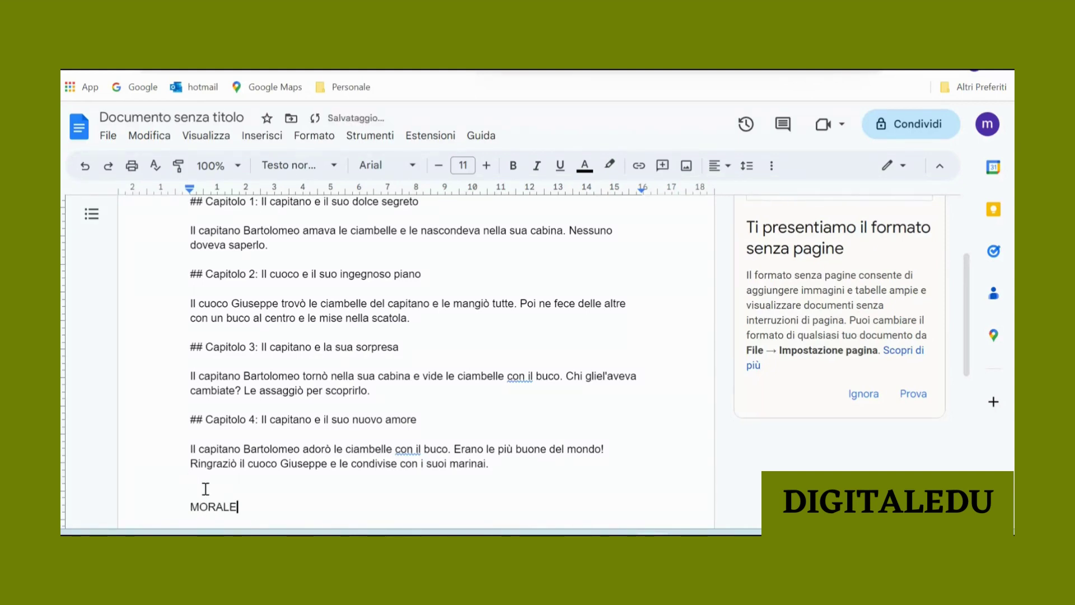
key(Return)
key(Return)
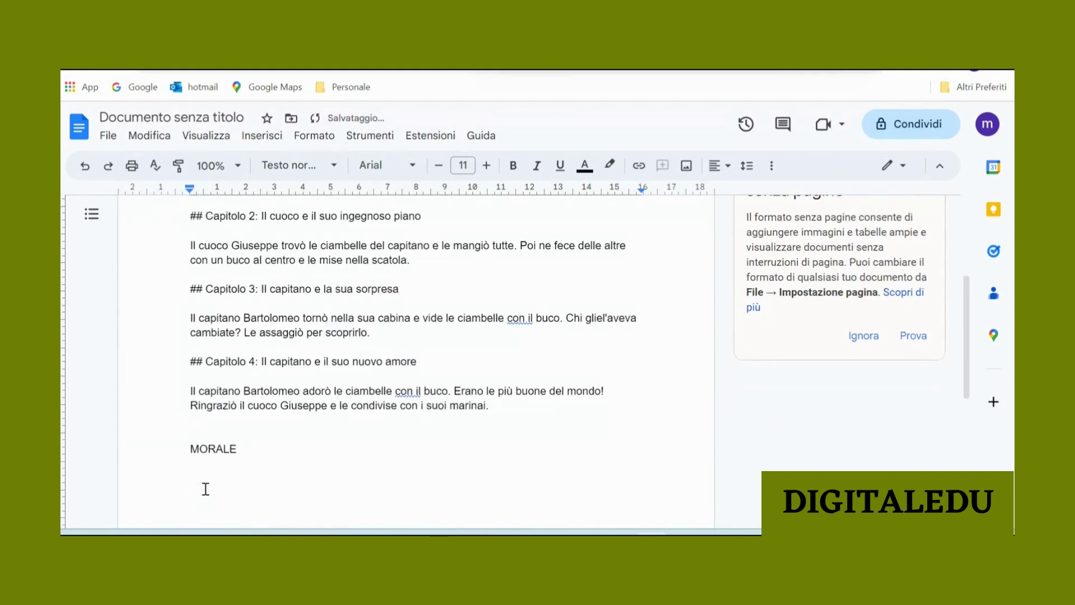
right_click(207, 473)
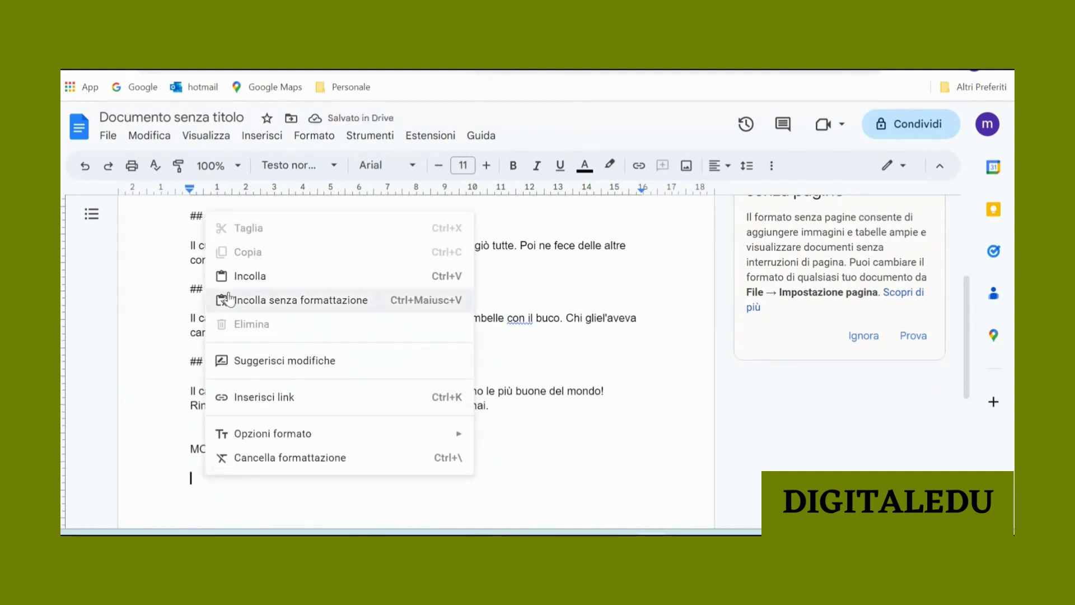
click(263, 295)
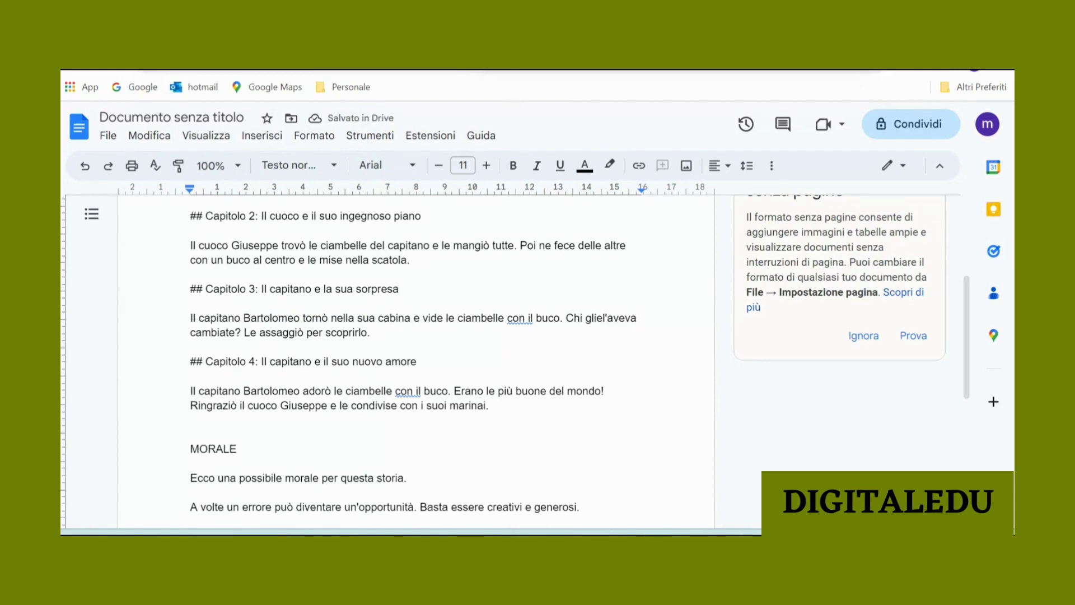
scroll(414, 358, up, 1)
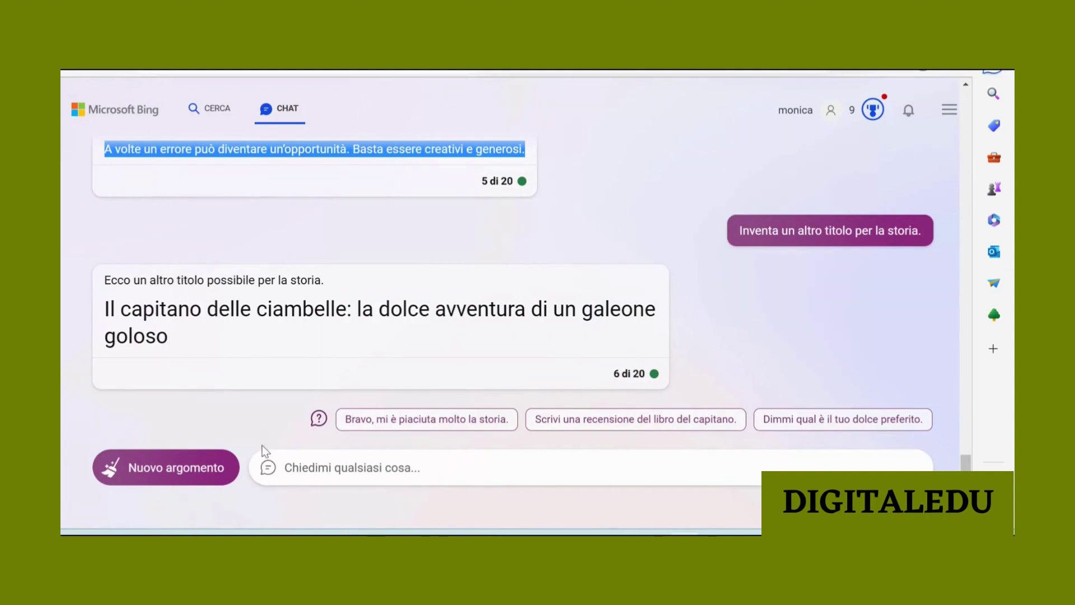
Step: Return to Bing Chat, look back over the conversation and ask to shorten the new title with "RIDUCi questo titolo"
click(309, 470)
scroll(375, 264, up, 6)
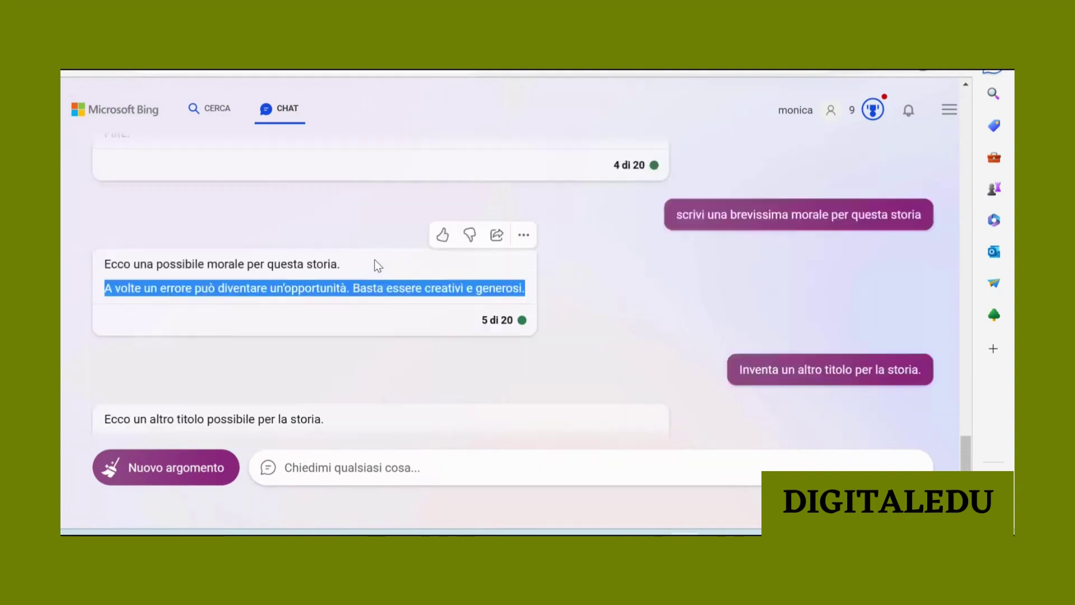
scroll(371, 275, up, 12)
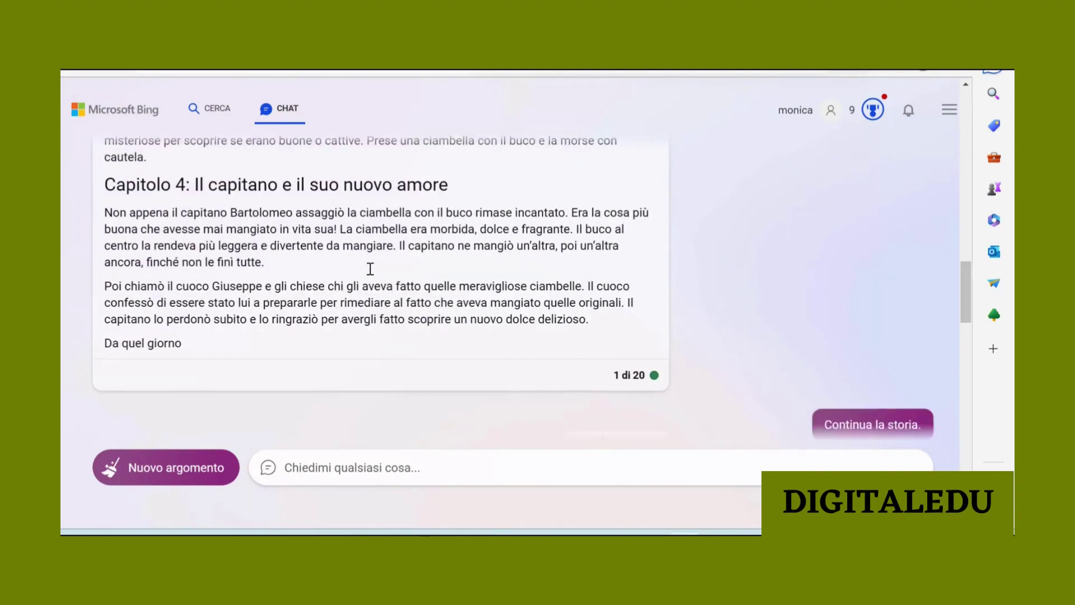
scroll(373, 274, up, 12)
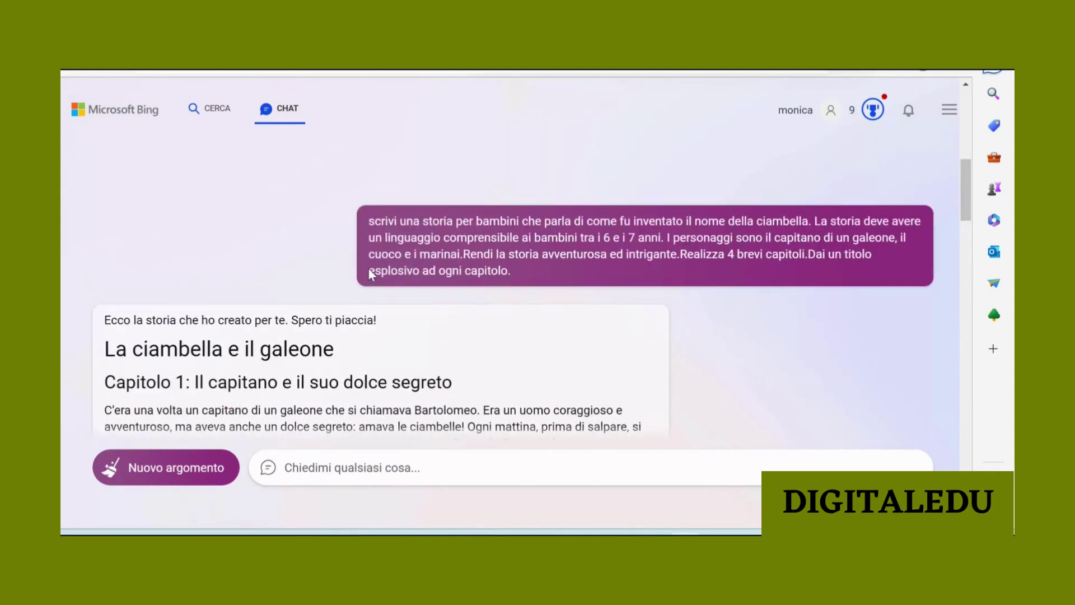
scroll(368, 270, down, 1)
scroll(372, 302, down, 11)
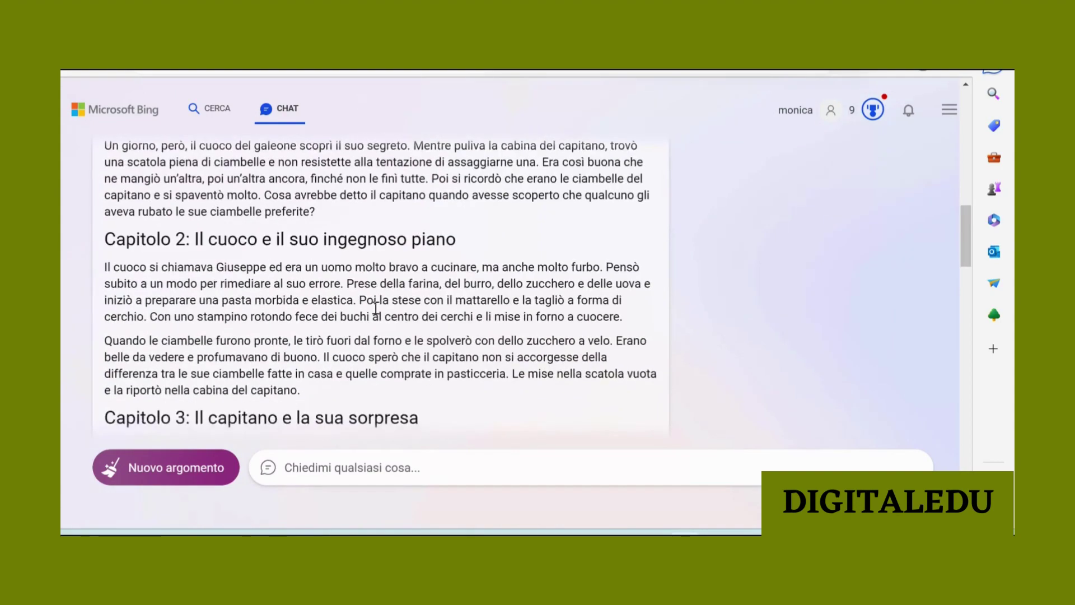
scroll(375, 336, down, 15)
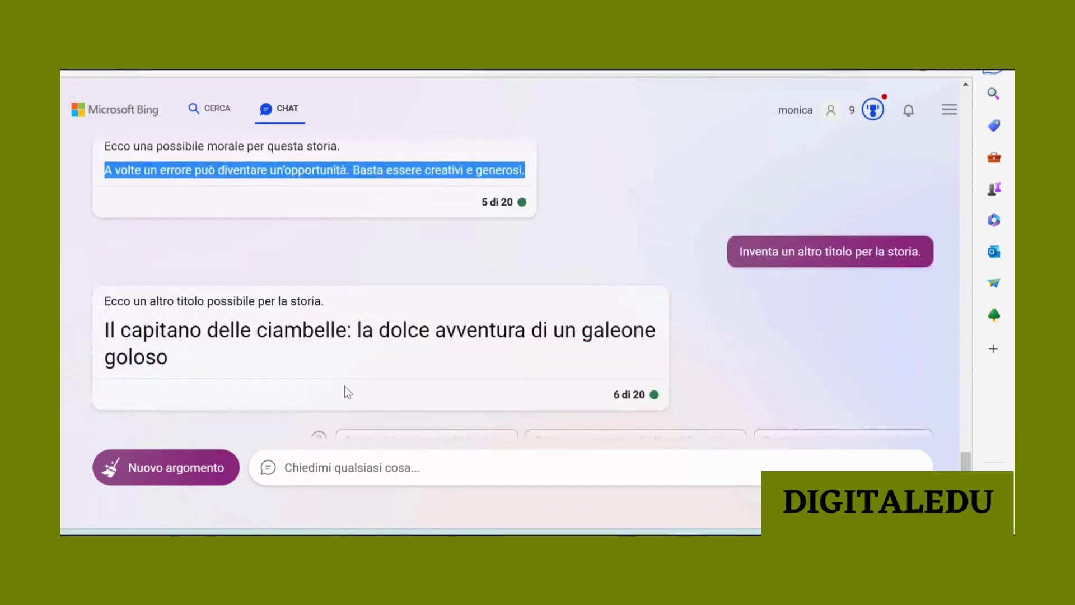
click(303, 462)
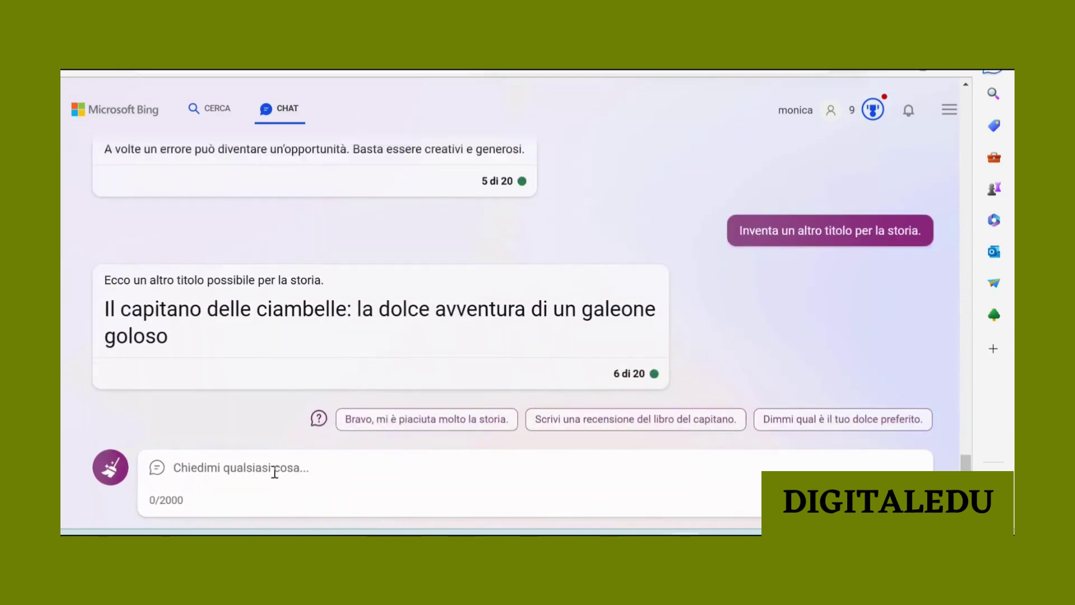
text(RIDUC)
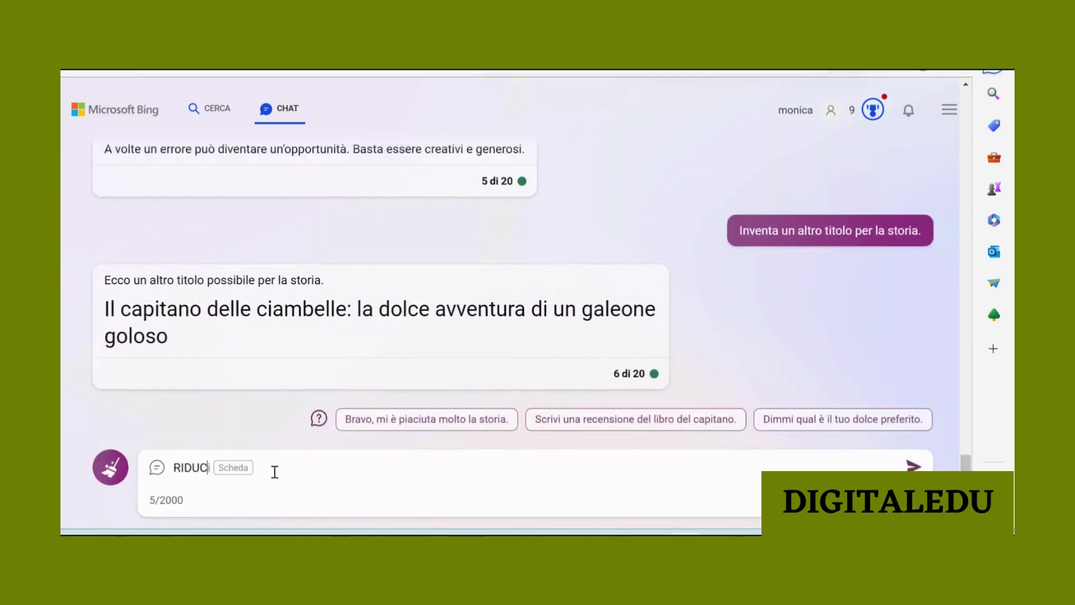
text(i quest)
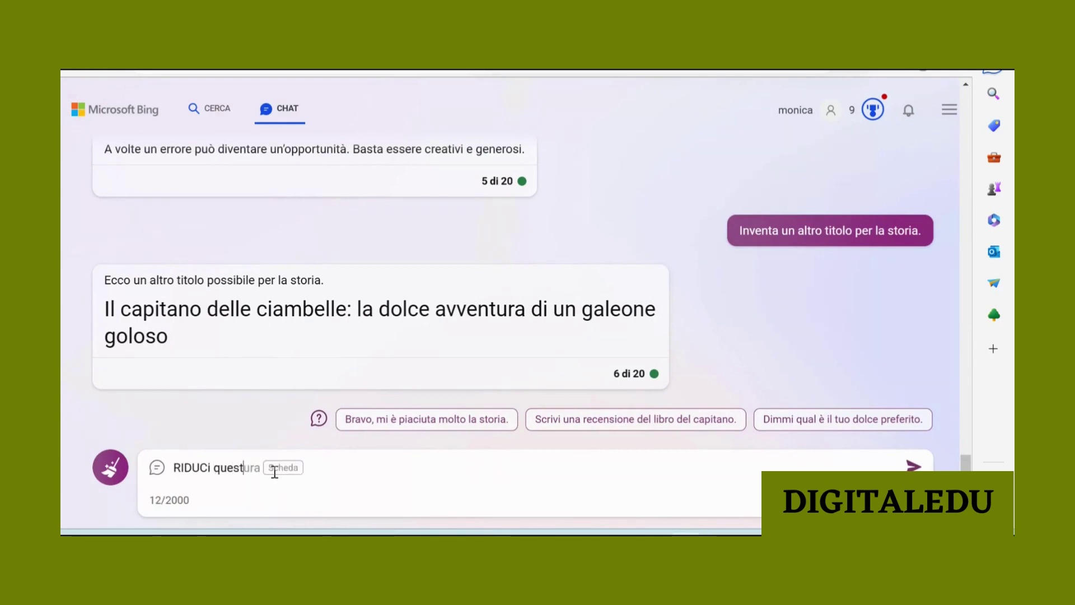
text(o titolo)
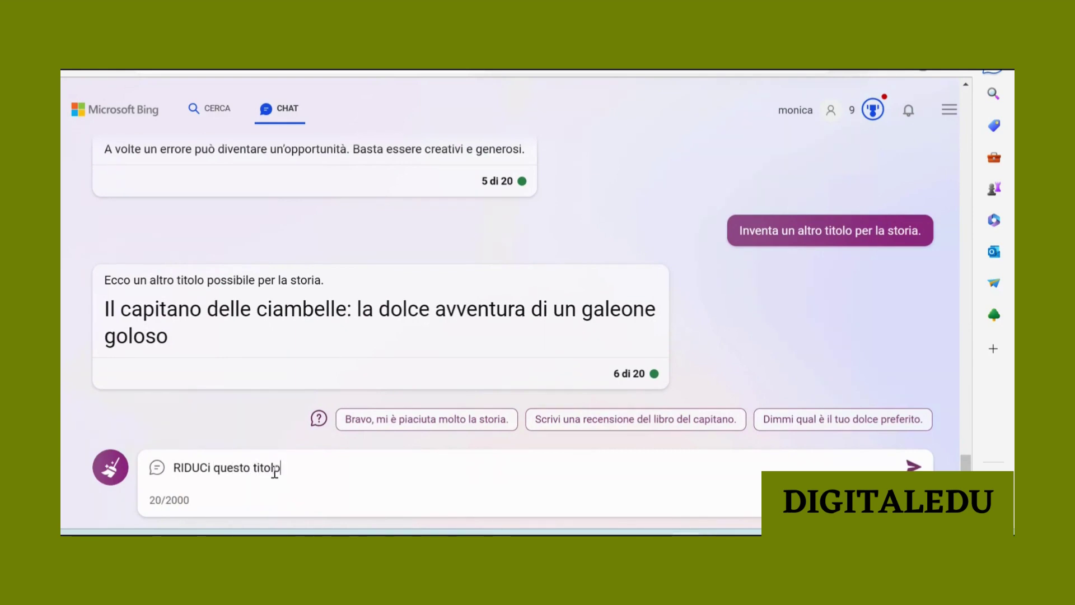
key(Return)
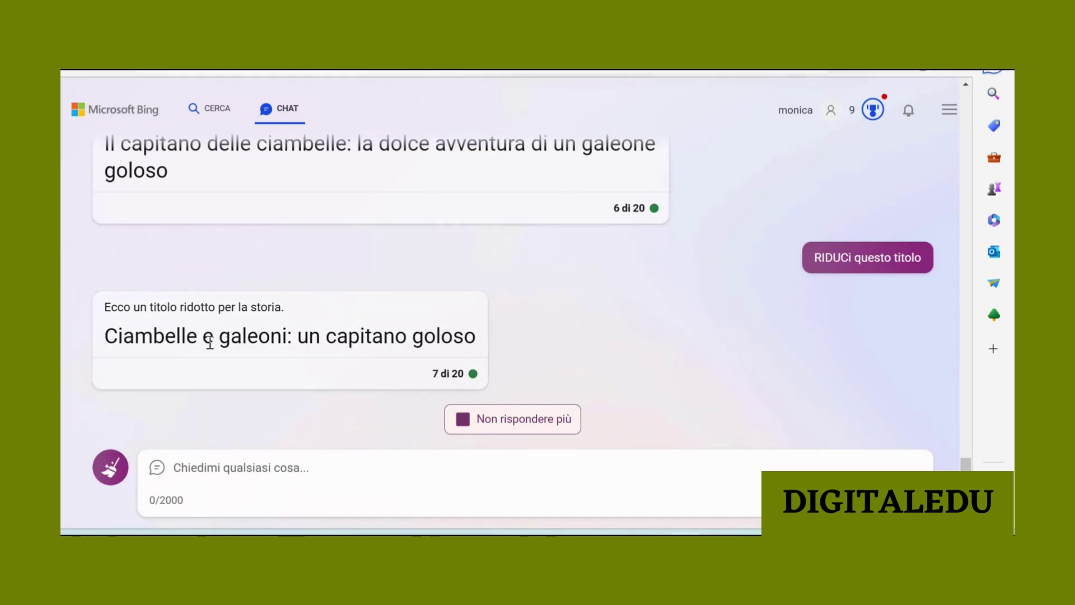
Step: Copy the chat reply containing the shortened title
mouse_move(419, 330)
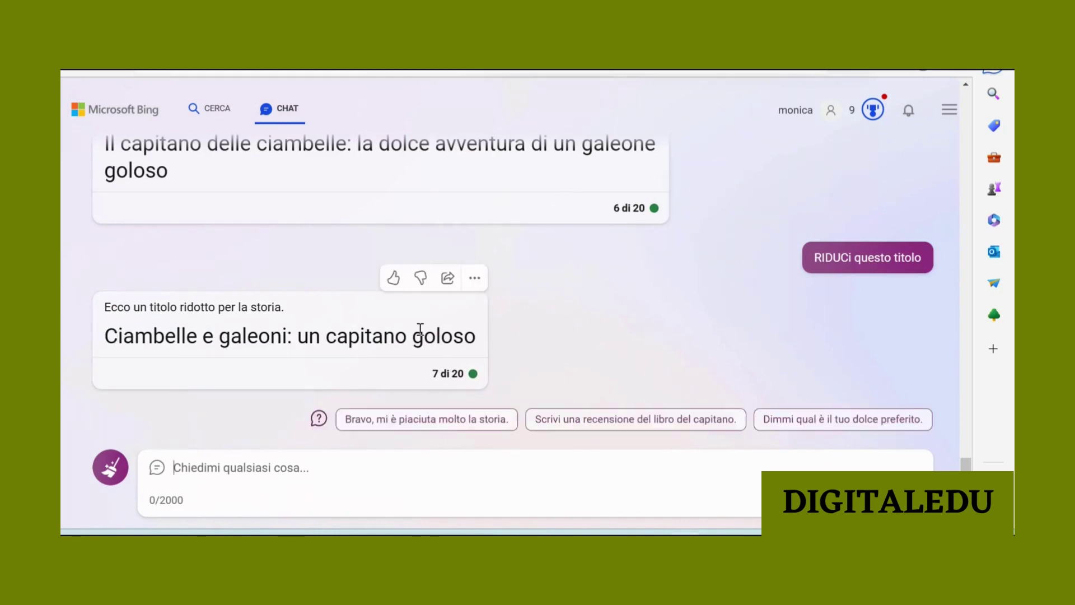
click(476, 280)
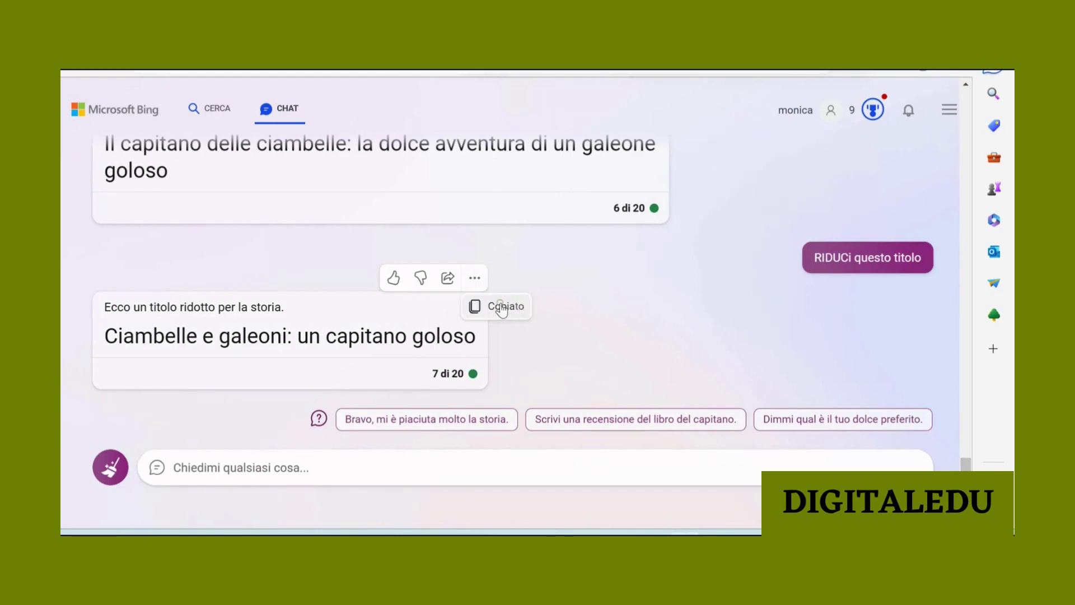
click(502, 307)
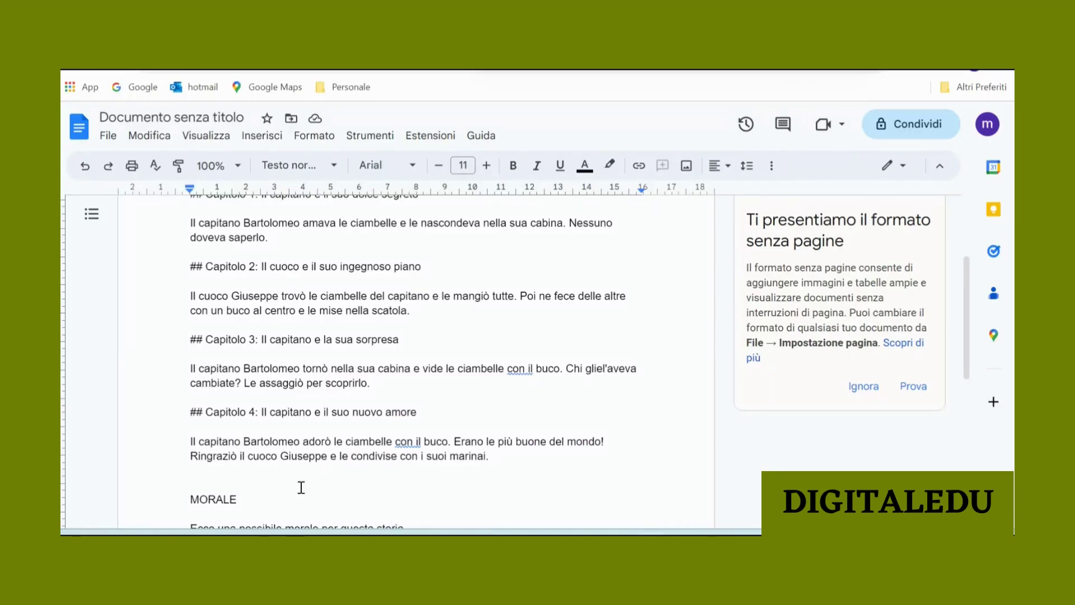
Step: Add the heading "TITOLO" below the moral in the Google Docs document and paste the shortened-title reply under it
scroll(300, 487, down, 4)
click(201, 372)
key(Return)
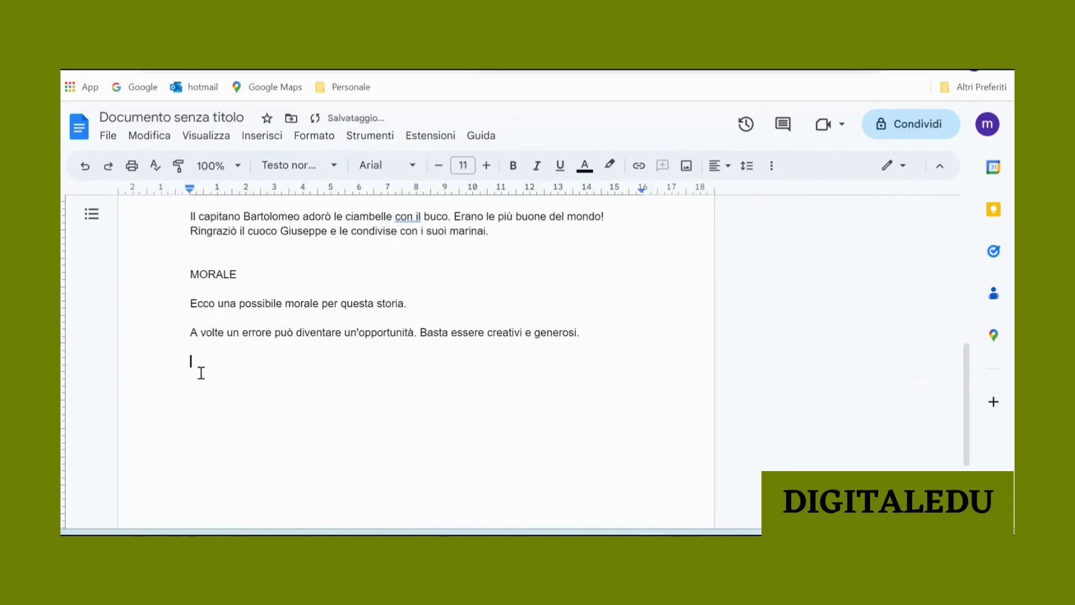
text(TITOLO)
key(Return)
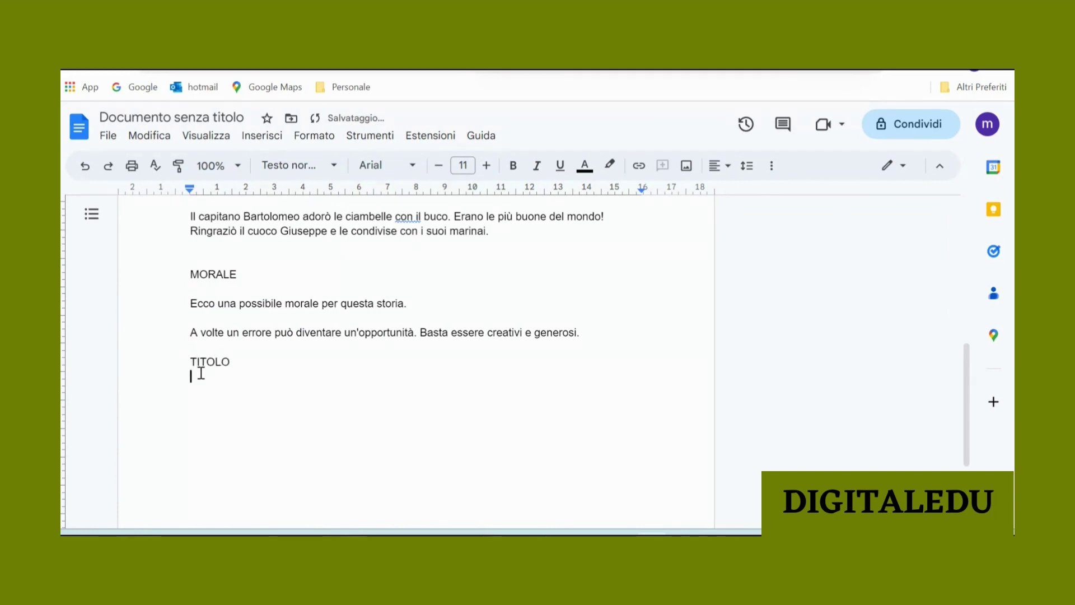
right_click(200, 374)
click(250, 172)
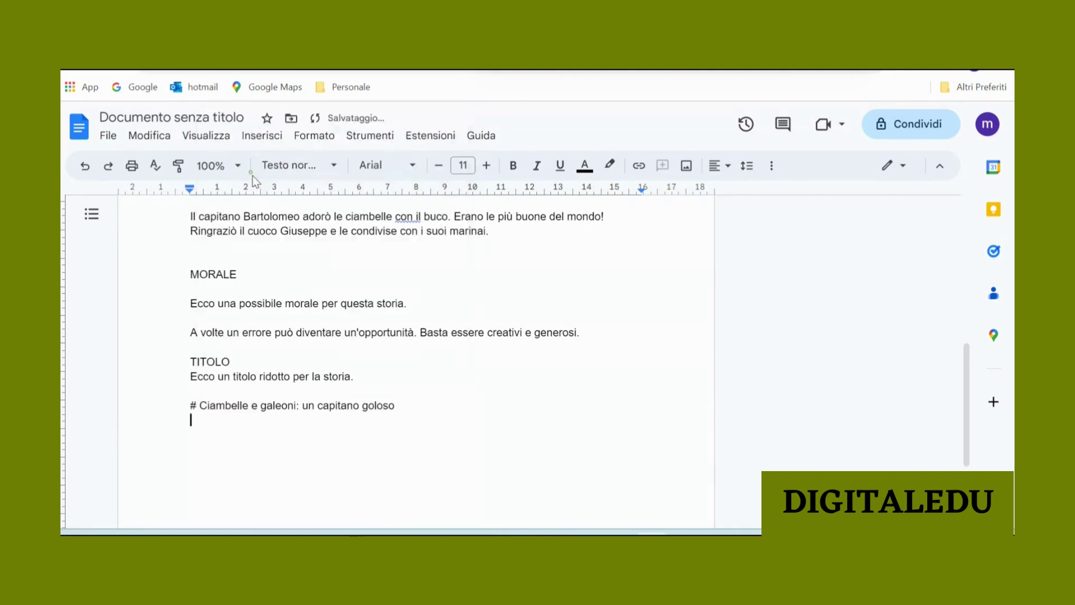
click(446, 379)
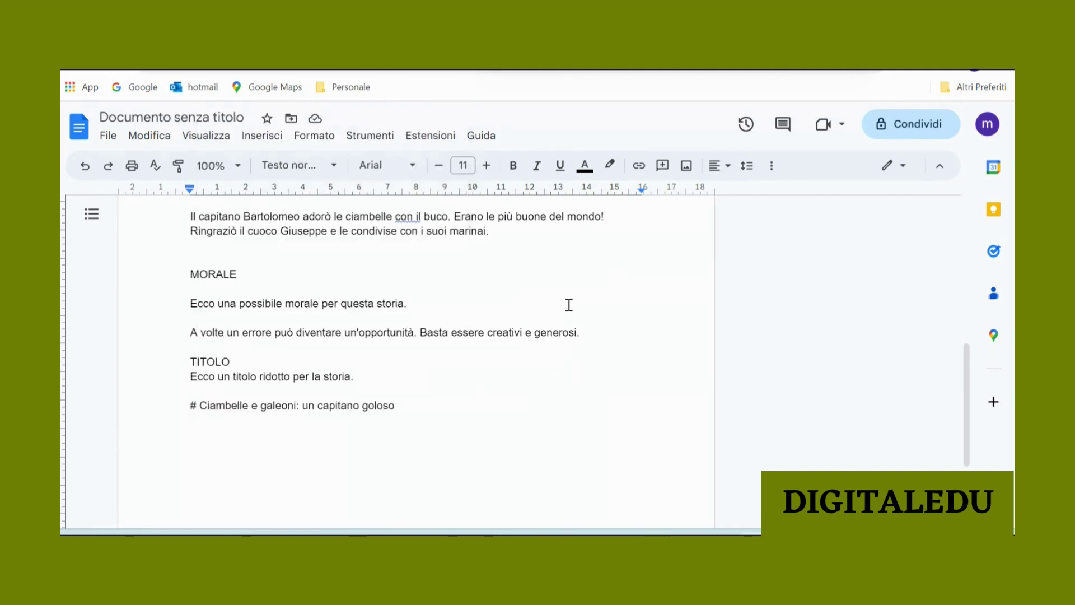
Step: Switch to Grammarly's plagiarism checker, scan the story text for plagiarism and examine the list of writing checks
scroll(518, 263, up, 5)
scroll(523, 261, up, 2)
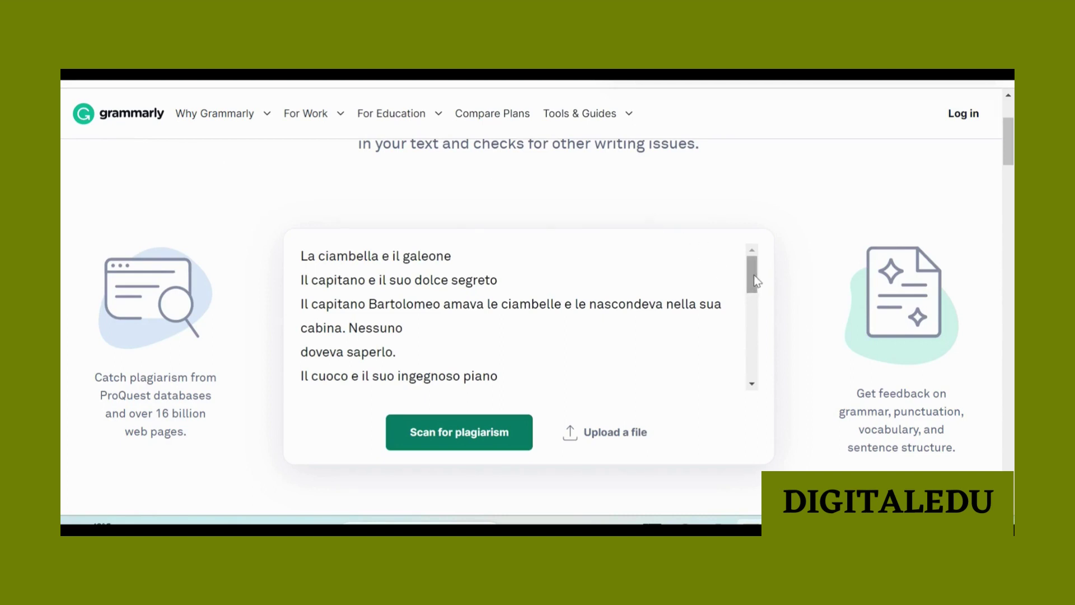
drag(753, 279, 759, 304)
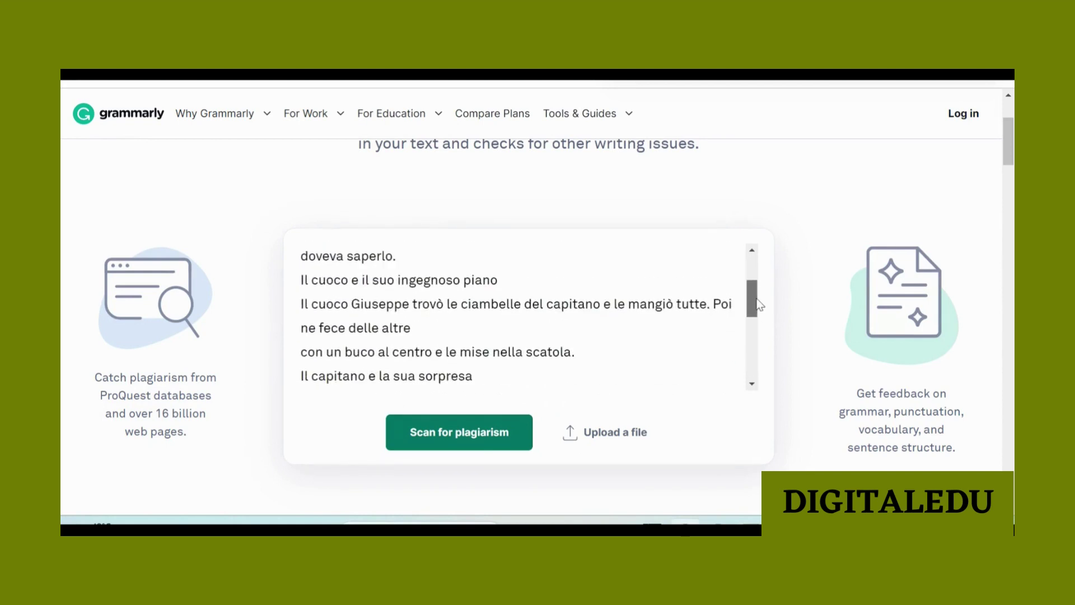
click(459, 431)
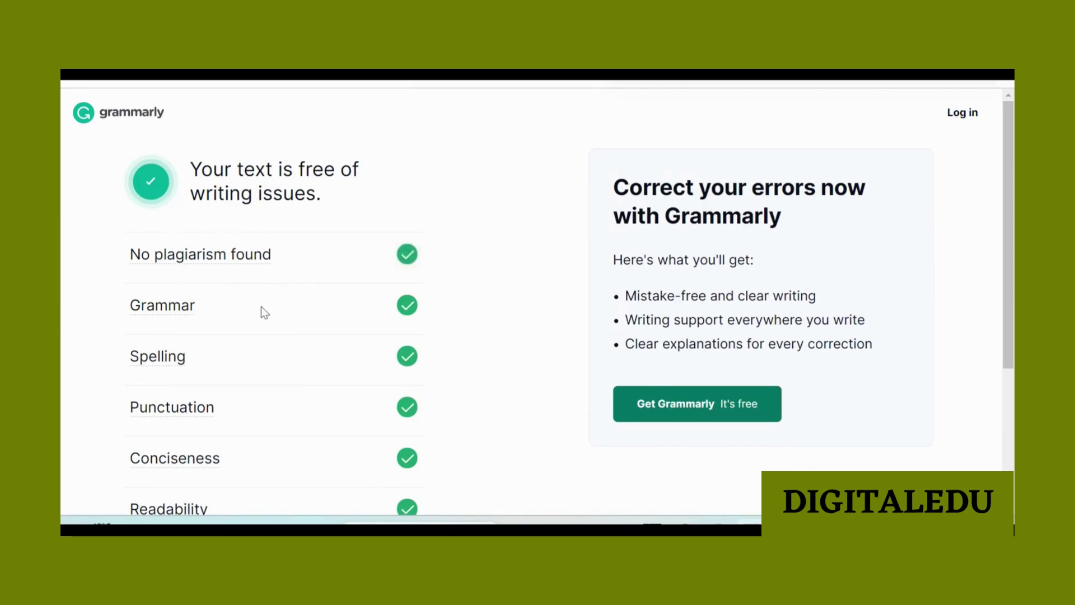
scroll(258, 320, down, 2)
scroll(260, 324, down, 3)
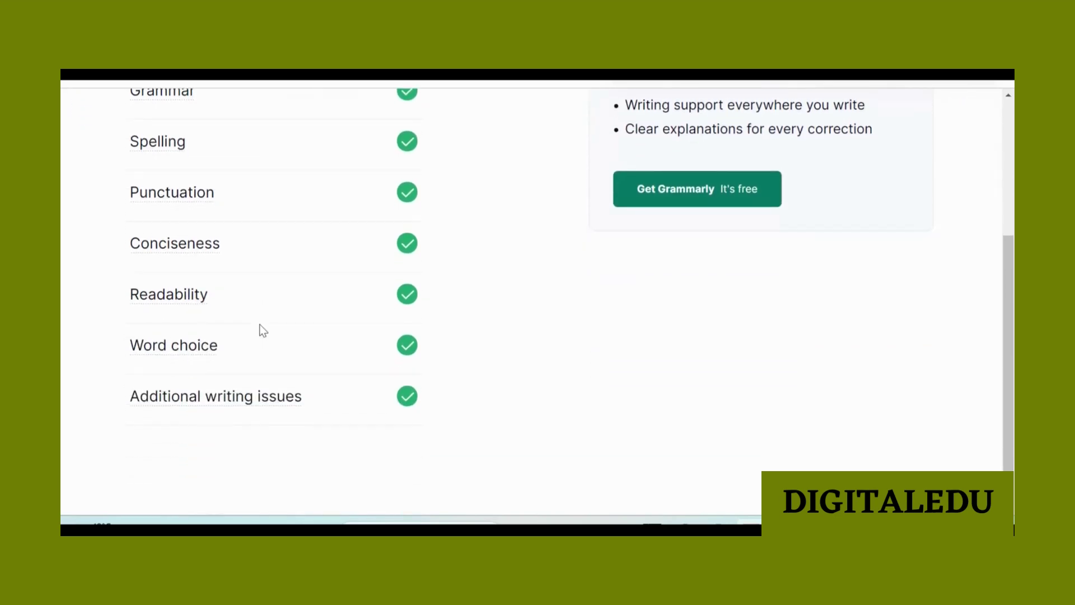
scroll(261, 330, up, 3)
scroll(266, 336, up, 2)
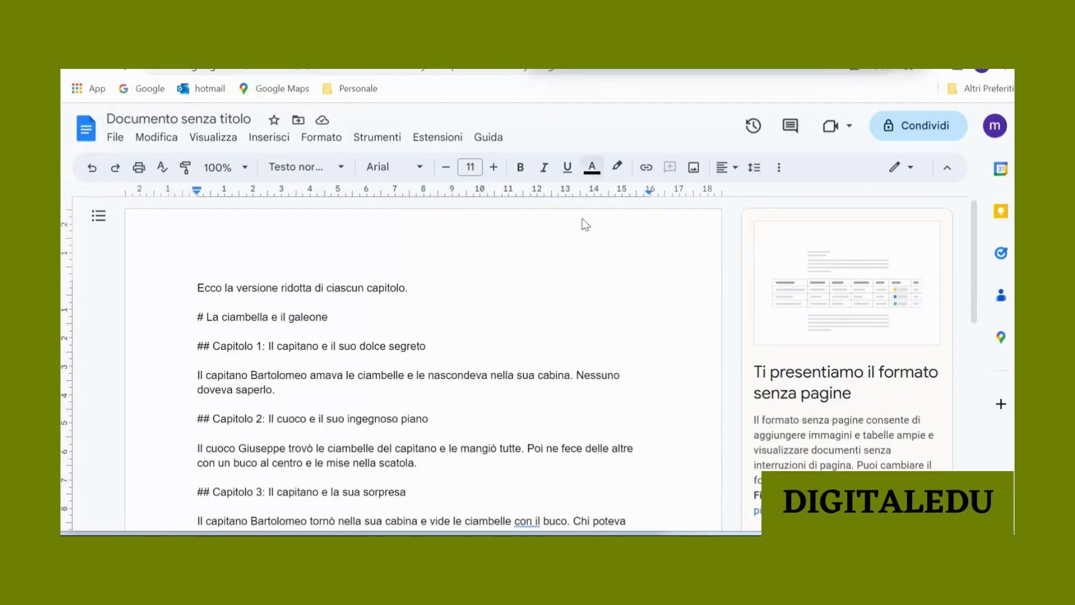
Step: Review the story in Google Docs and submit its full text to Bing Chat to request a descriptive, engaging back-cover text
scroll(535, 304, down, 3)
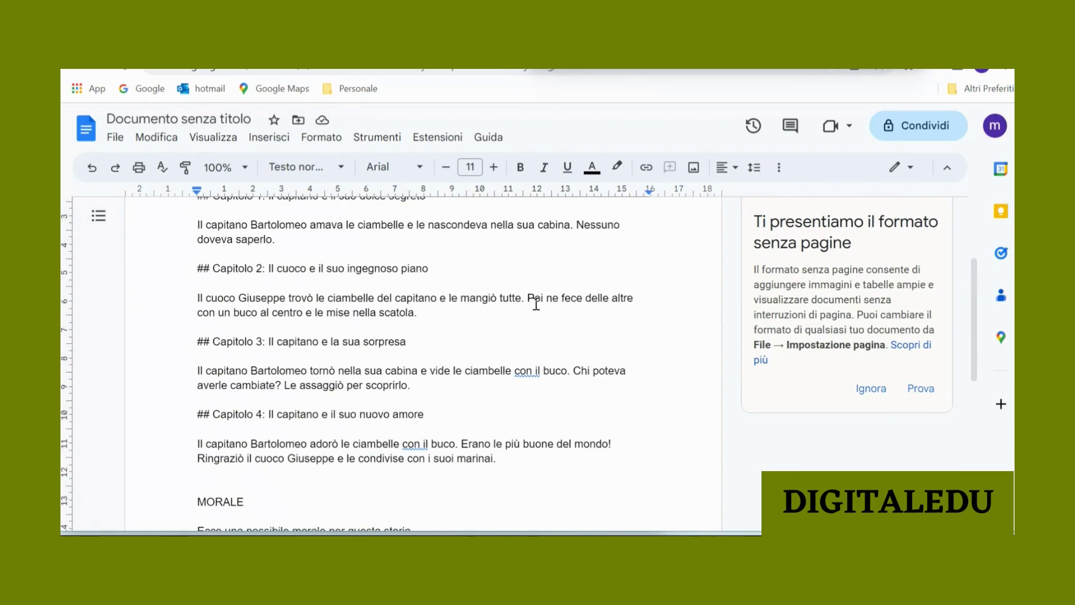
scroll(536, 304, down, 2)
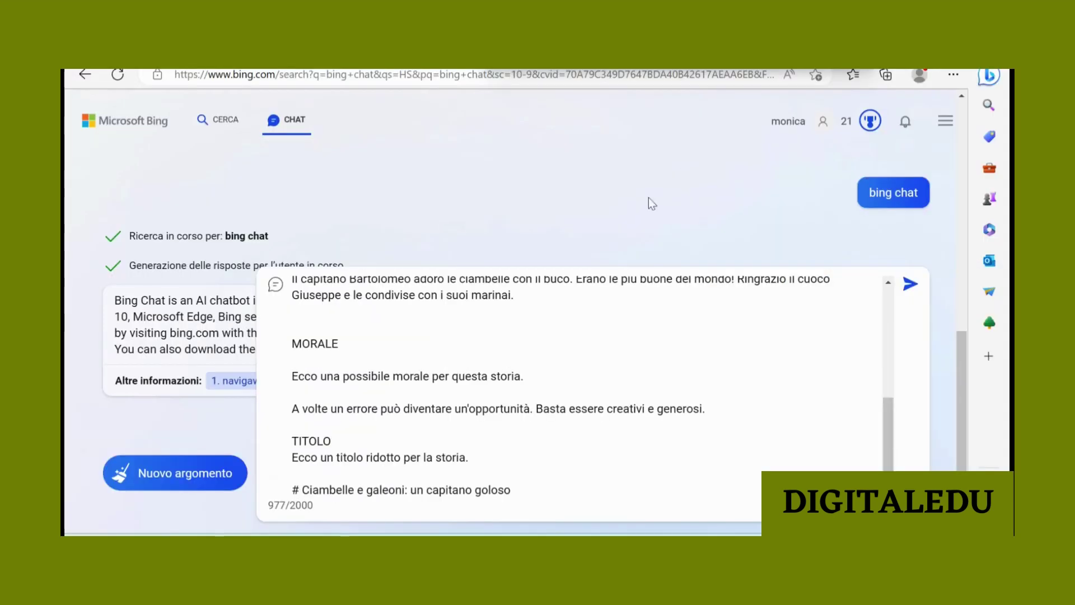
scroll(334, 487, down, 1)
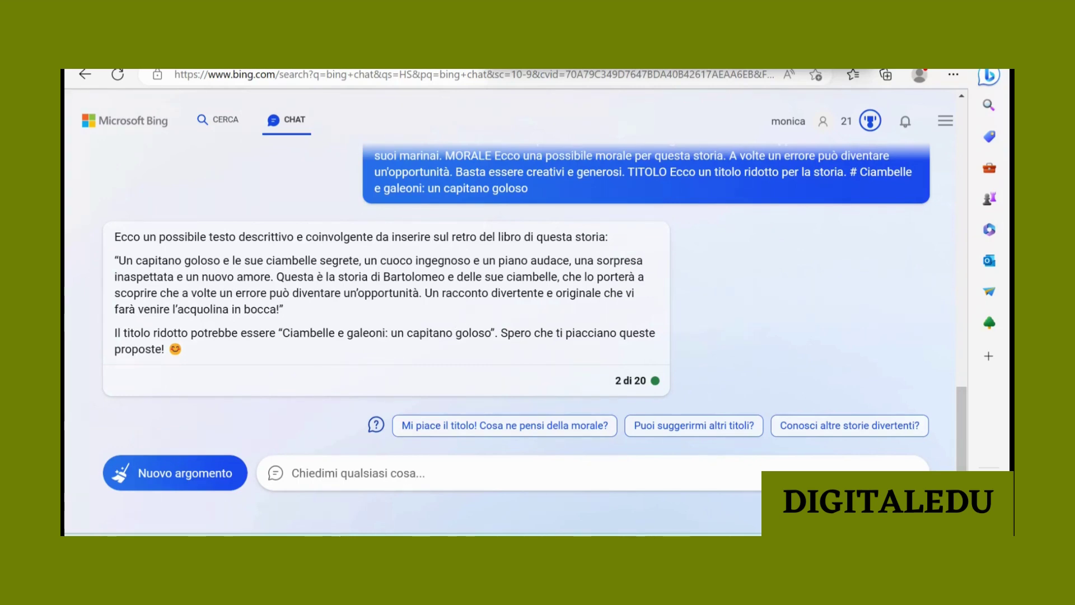
Step: Add the heading "Retro libro" below the title in the Google Docs document, paste the chat's back-cover text under it and review the story
key(F7)
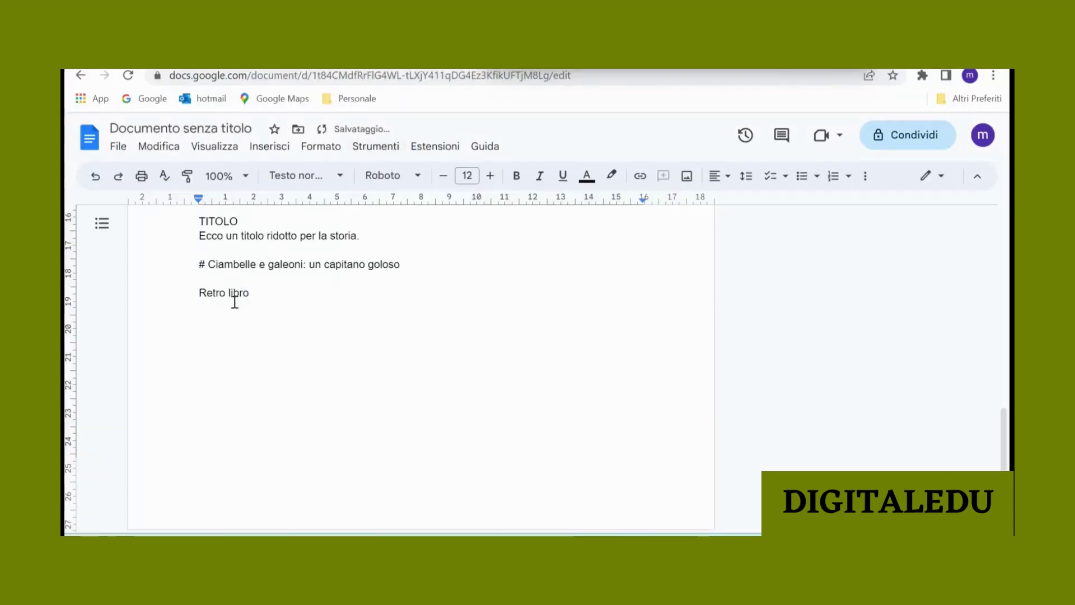
click(213, 329)
text("Un capitano goloso e le sue ciambelle segrete, un cuoco ingegnoso e un piano audace, una sorpresa inaspettata e un nuovo amore. Questa è la storia di Bartolomeo e delle sue ciambelle, che lo porterà a scoprire che a volte un errore può diventare un’opportunità. Un racconto divertente e originale che vi farà venire l’acquolina in bocca!")
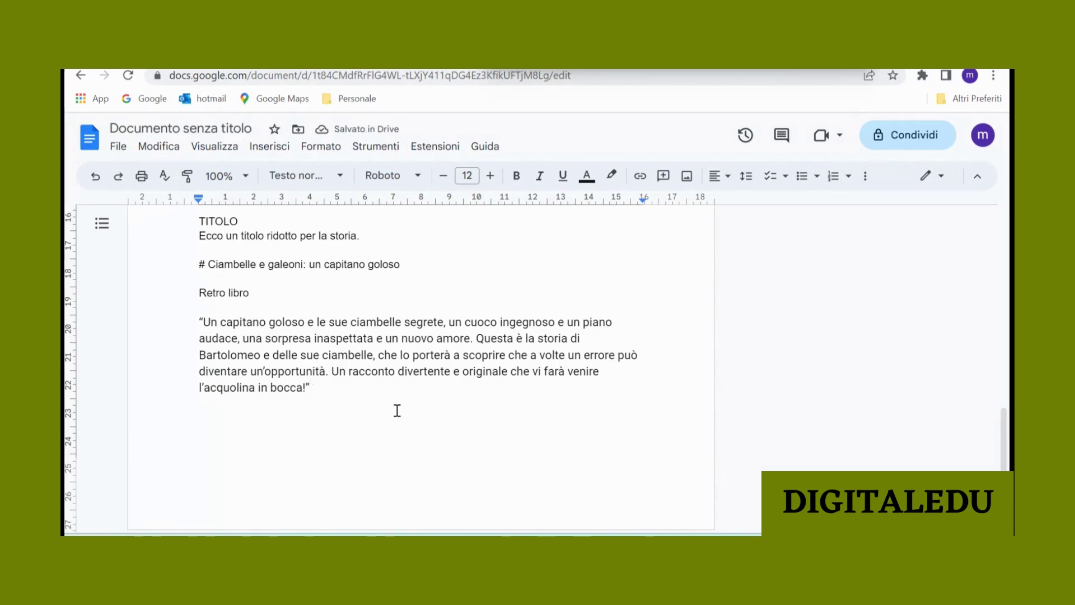
scroll(562, 273, up, 4)
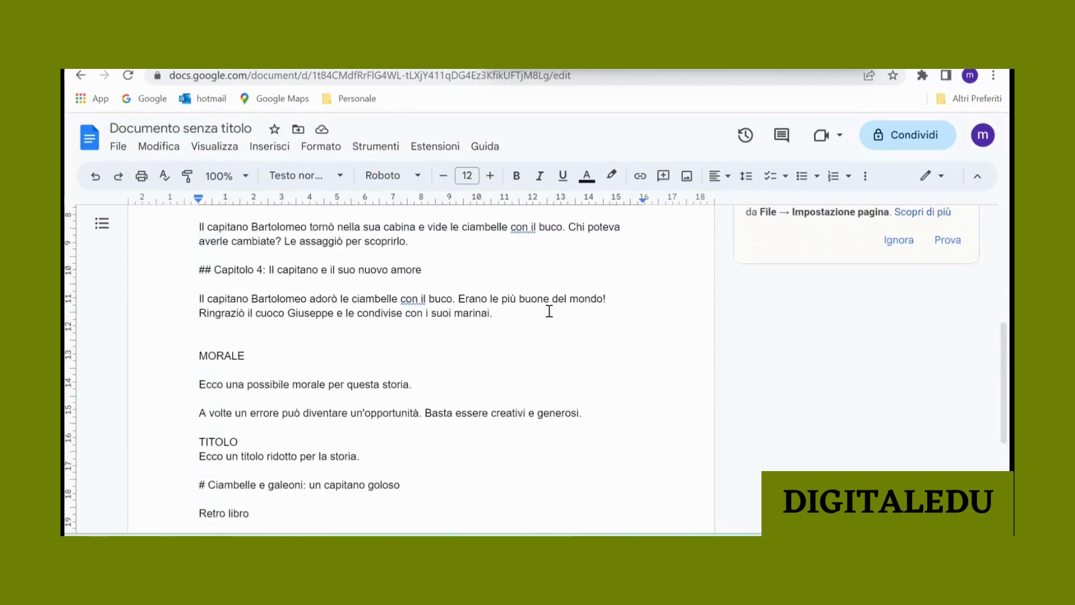
scroll(549, 311, down, 1)
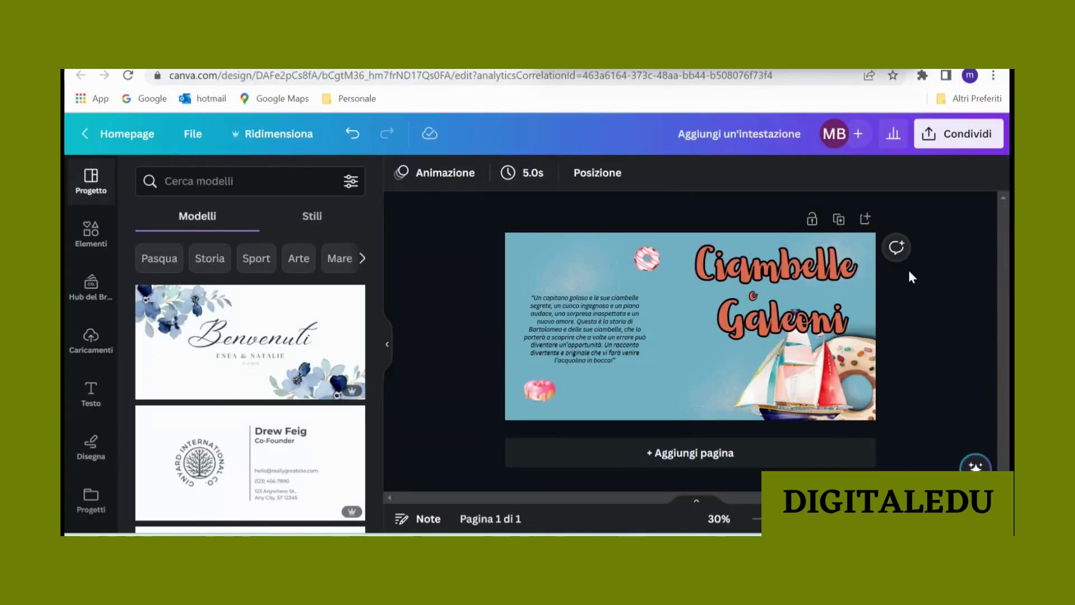
Step: Switch to the Canva cover design, examine the front and back covers and place the publisher's name below the back-cover text
drag(908, 267, 858, 285)
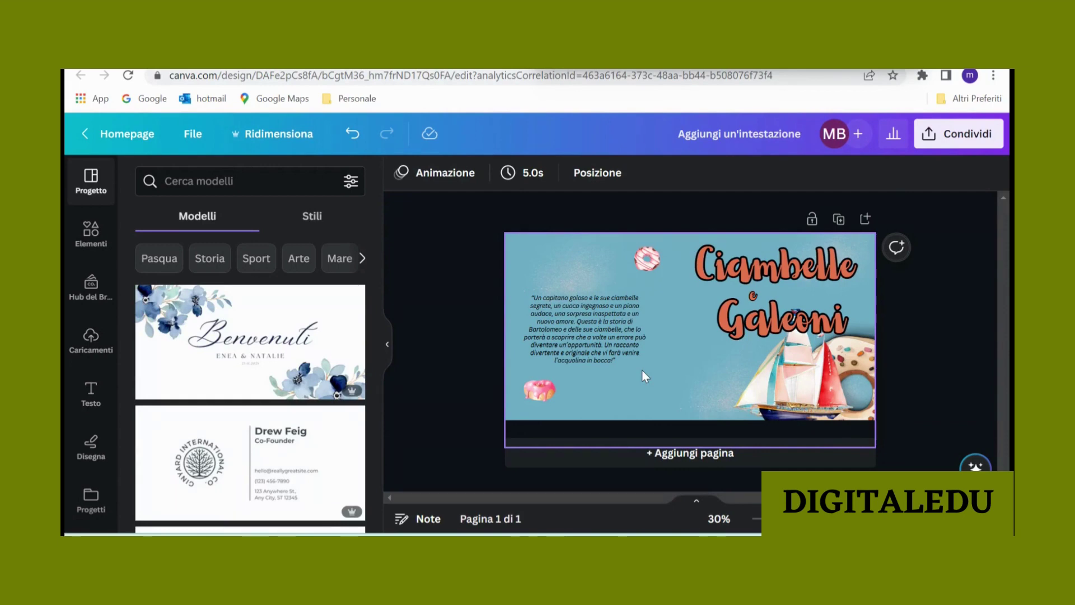
drag(641, 370, 638, 236)
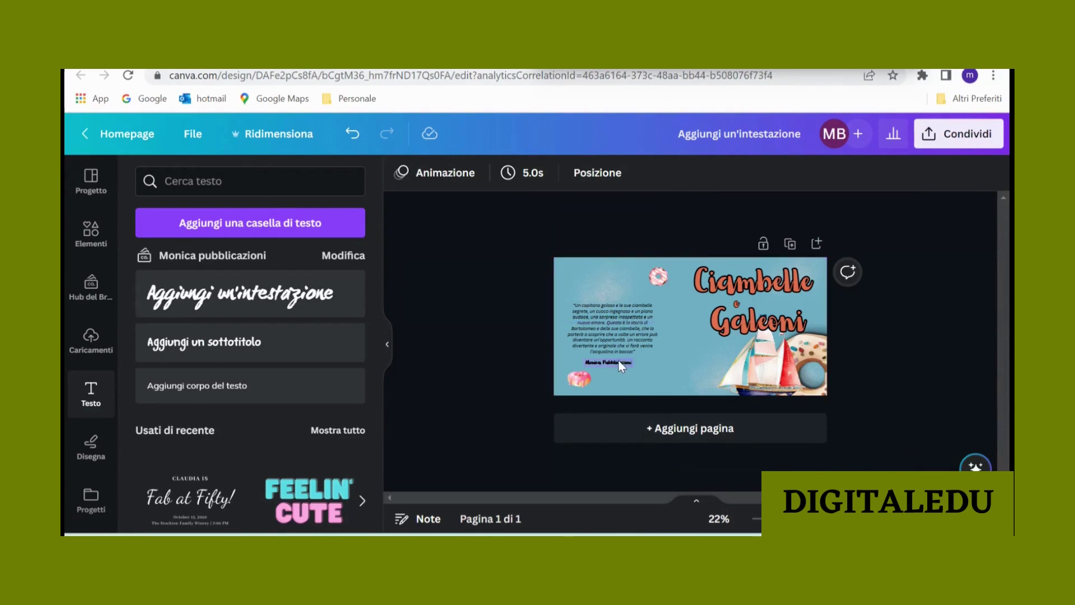
click(613, 364)
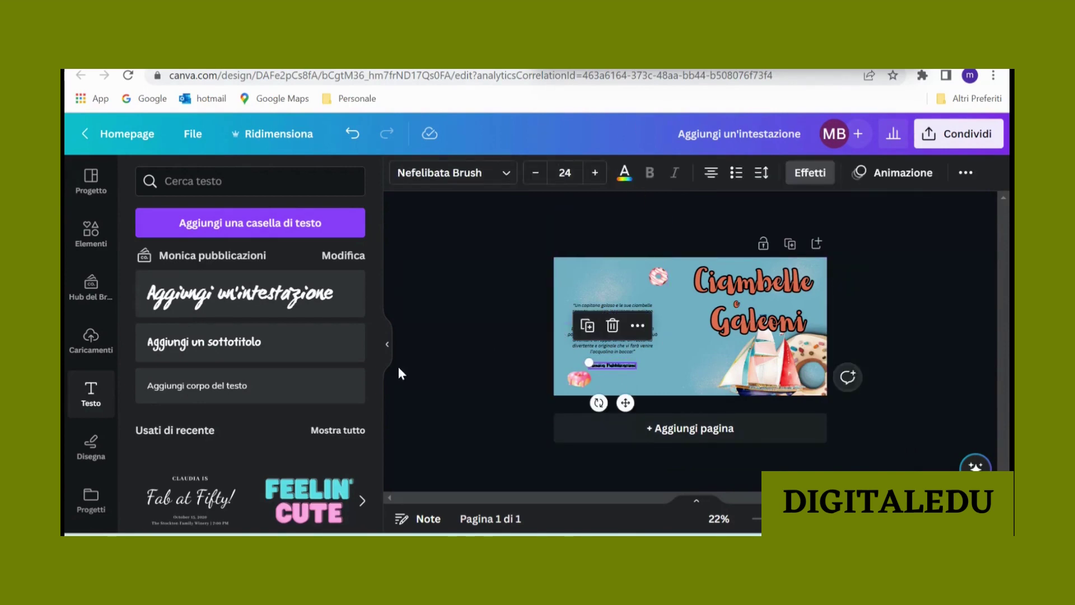
click(532, 223)
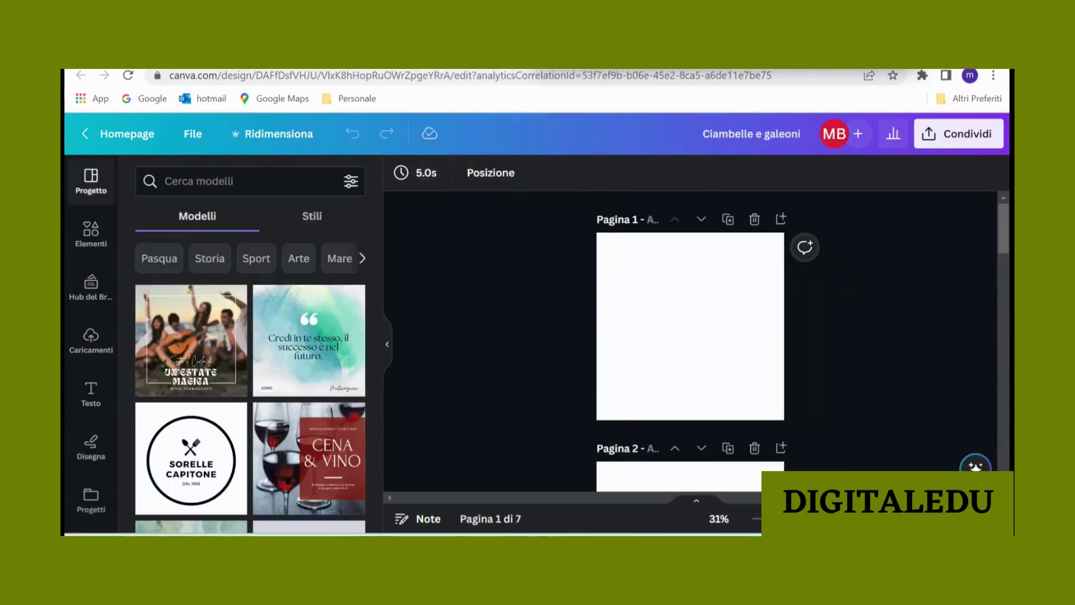
Step: Open the "Ciambelle e galeoni" interior design in Canva and look through its first pages up to the first chapter
scroll(793, 381, down, 8)
scroll(796, 390, up, 2)
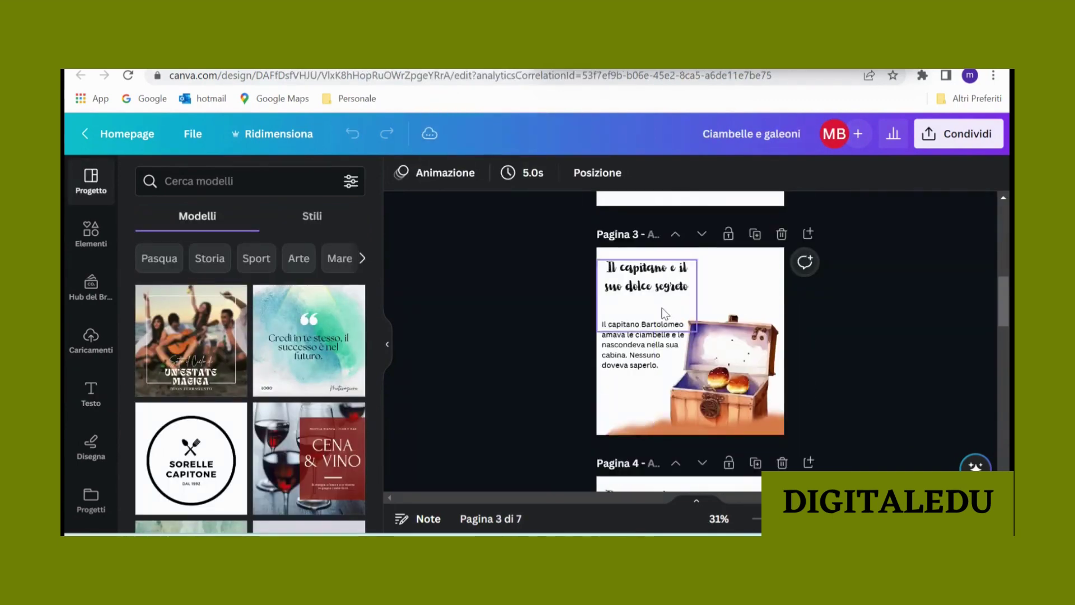
scroll(783, 375, down, 1)
scroll(782, 377, down, 3)
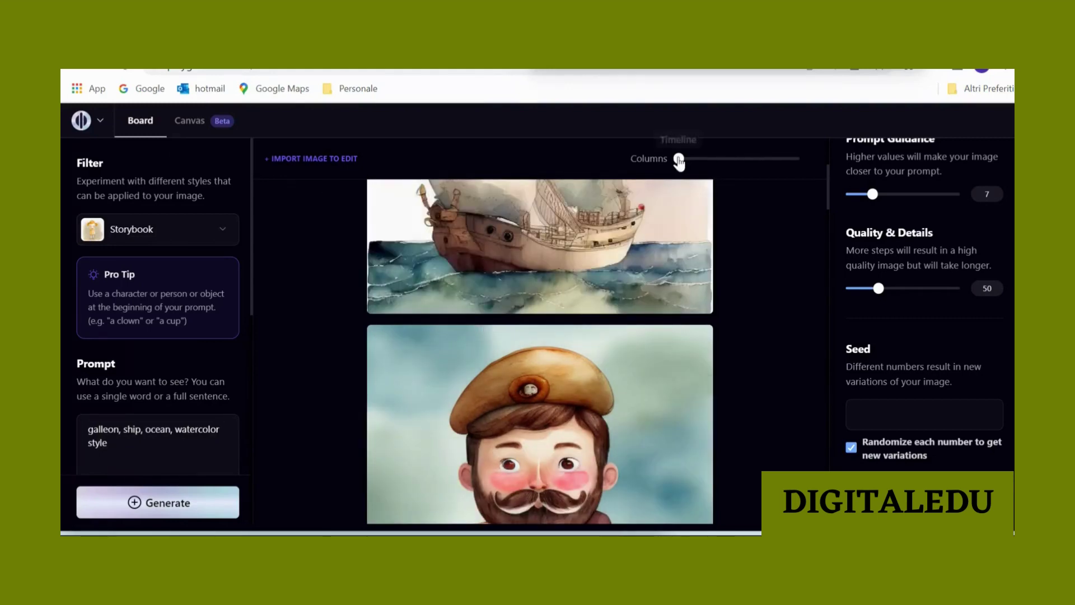
Step: Switch to the Playground AI board, show the images in two columns and examine the Storybook-style illustrations and image dimension options
drag(680, 160, 709, 159)
scroll(547, 328, down, 3)
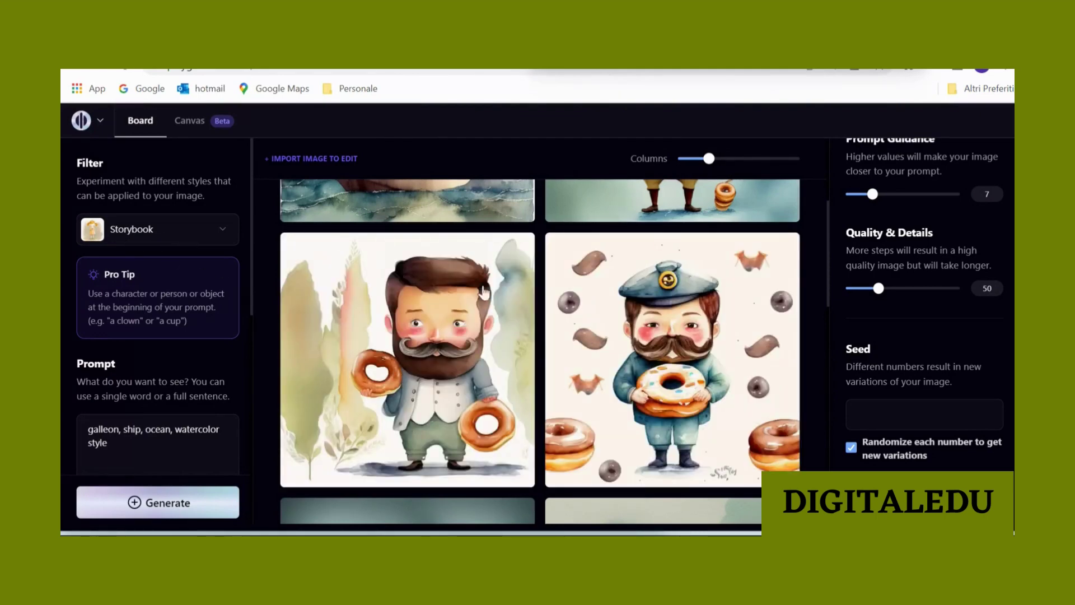
scroll(833, 342, up, 4)
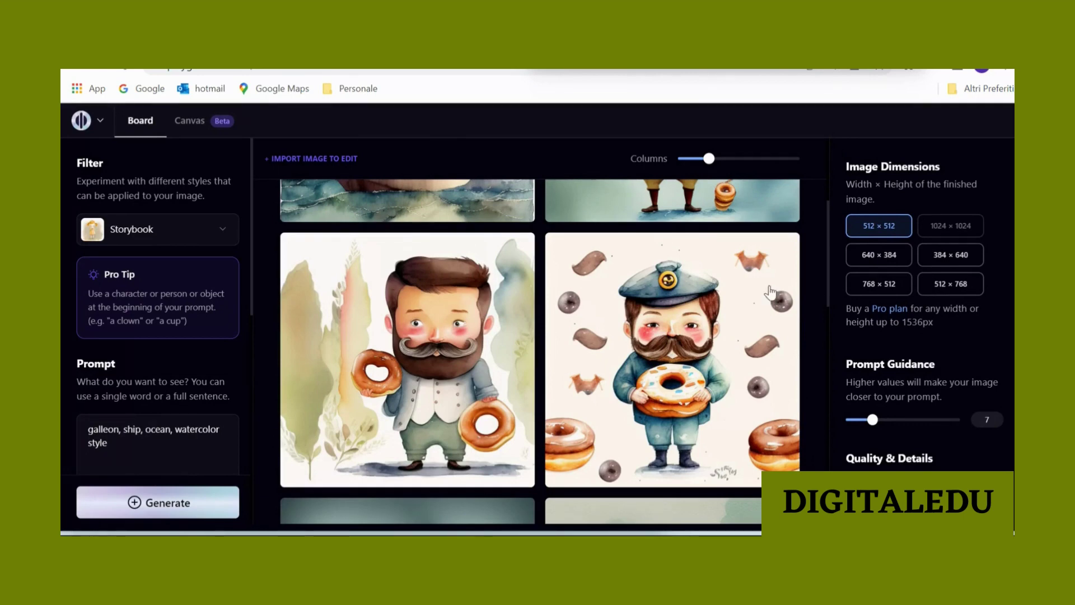
mouse_move(609, 285)
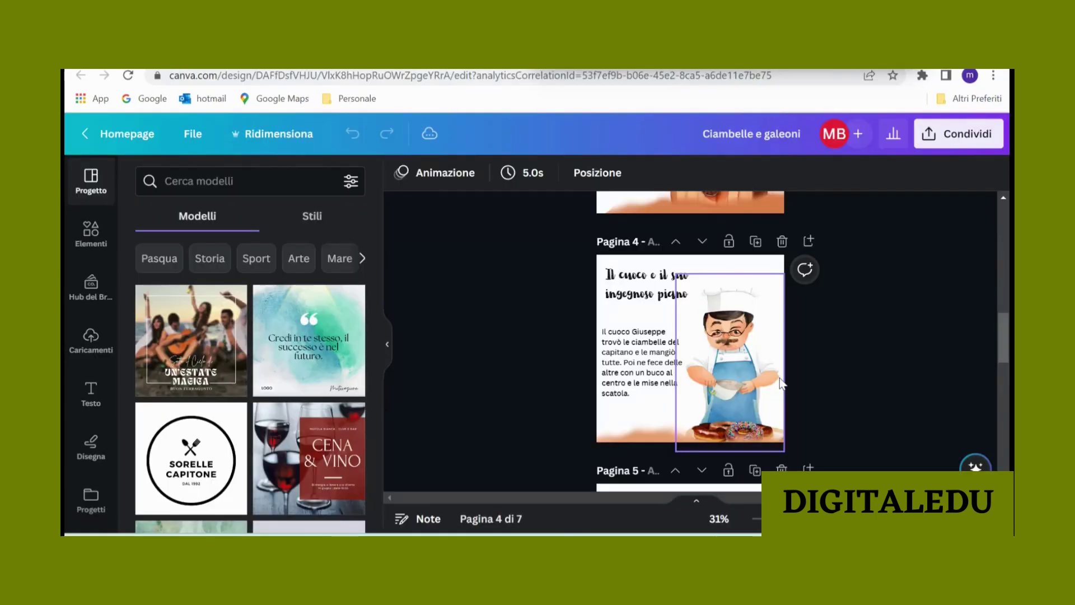
Step: Return to the Canva interior design, look through pages 4 to 7 and inspect the title and body text formatting on page 3
scroll(781, 382, down, 4)
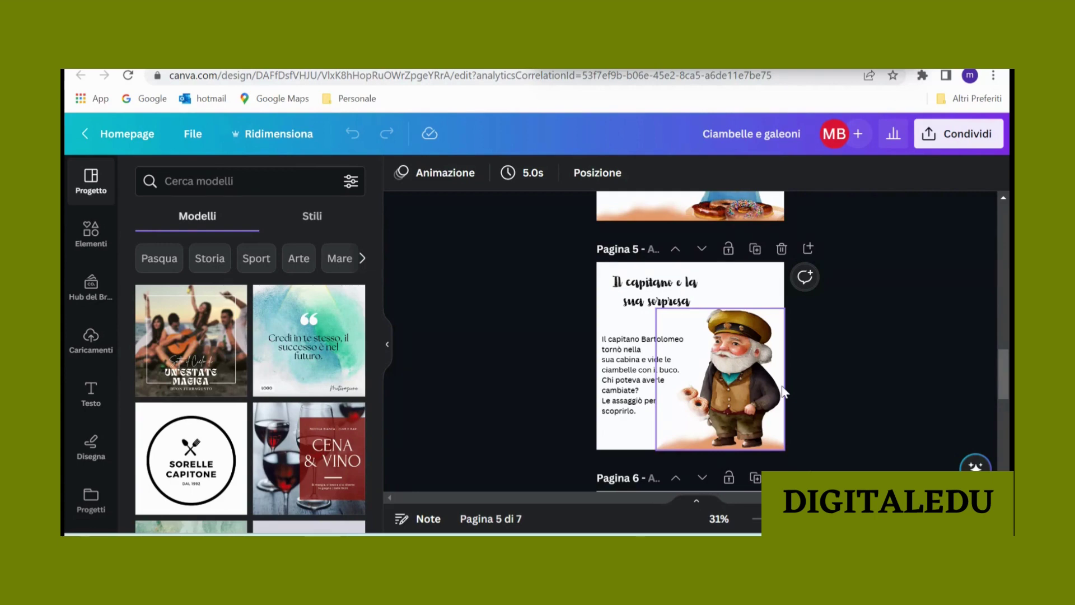
scroll(782, 392, down, 8)
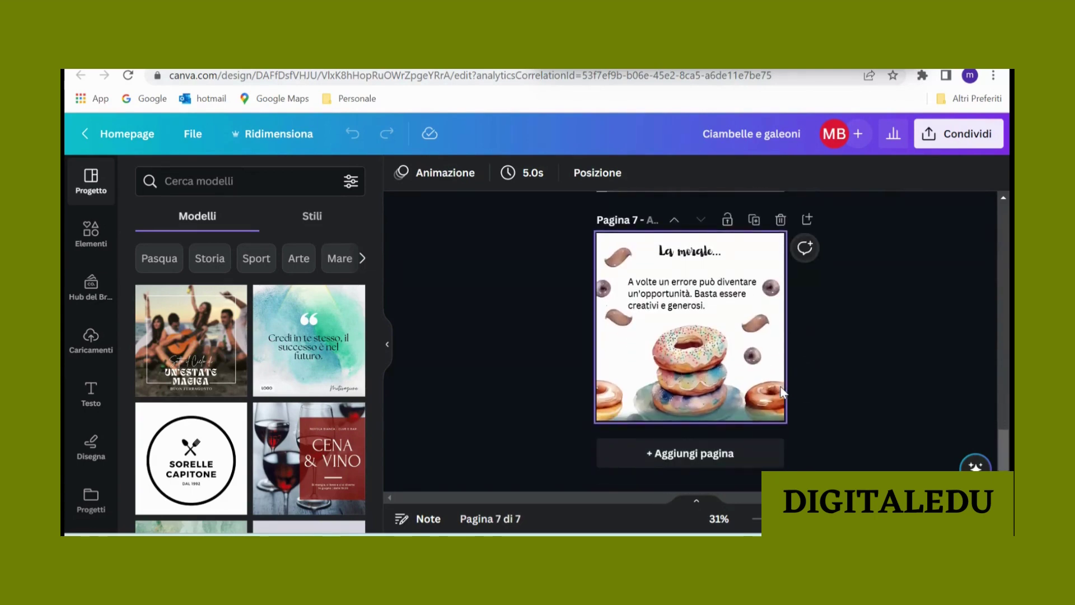
scroll(782, 392, up, 8)
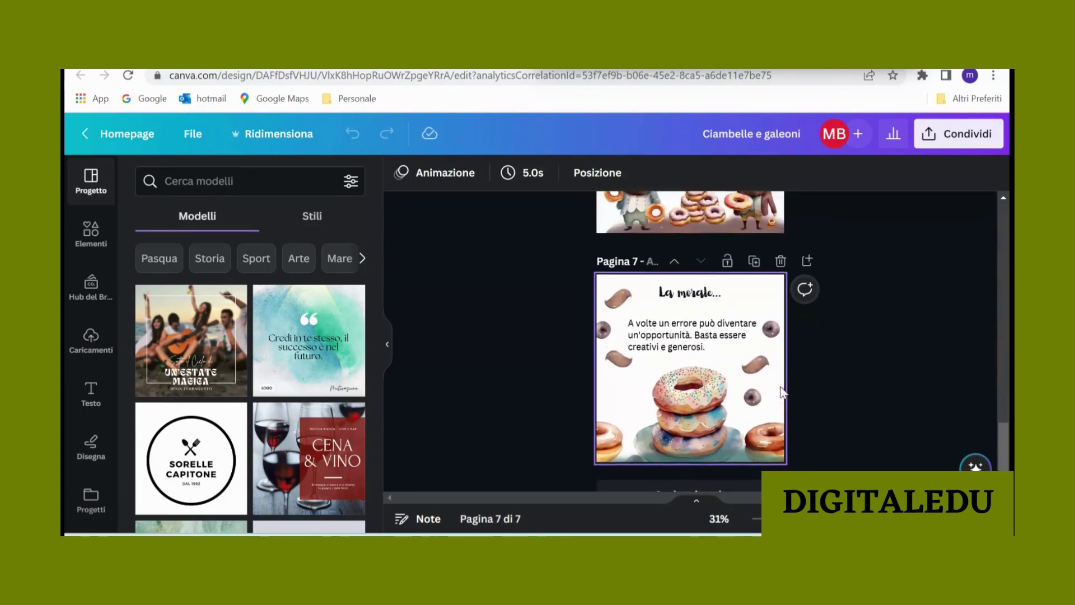
click(654, 255)
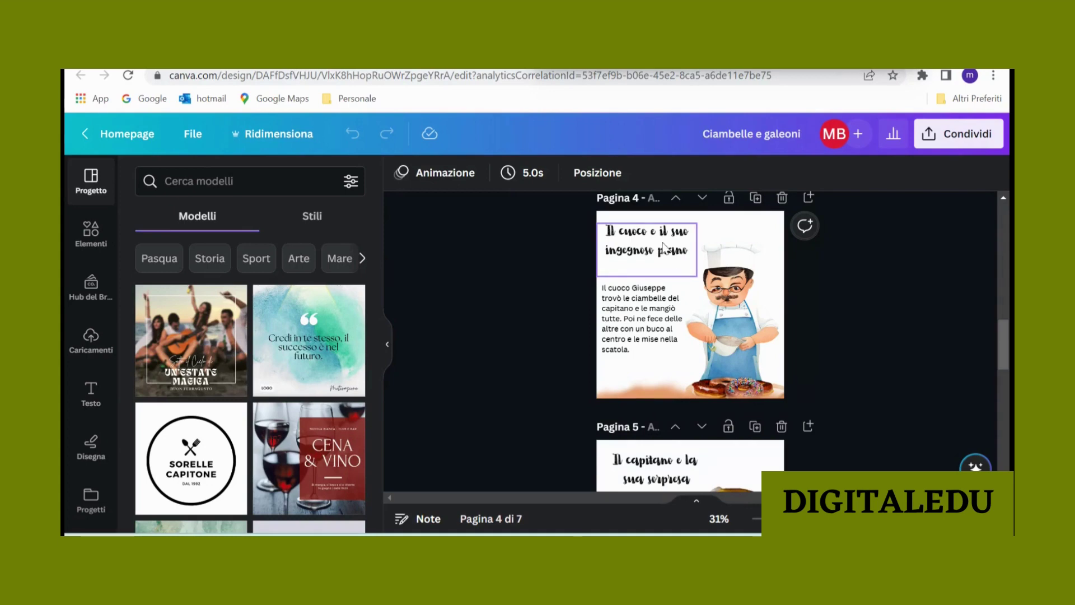
scroll(661, 252, up, 5)
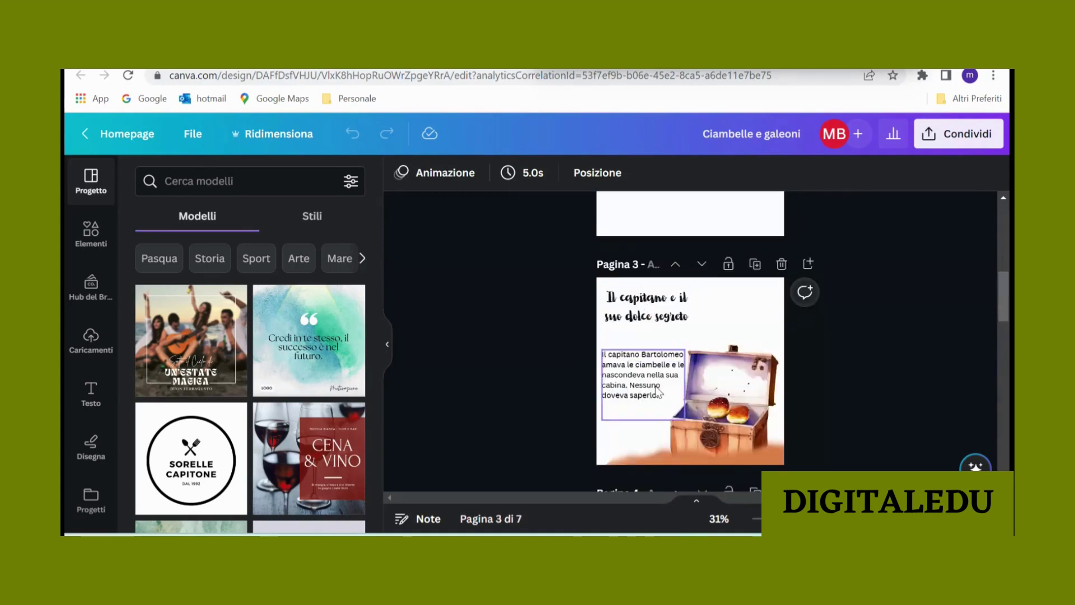
click(671, 302)
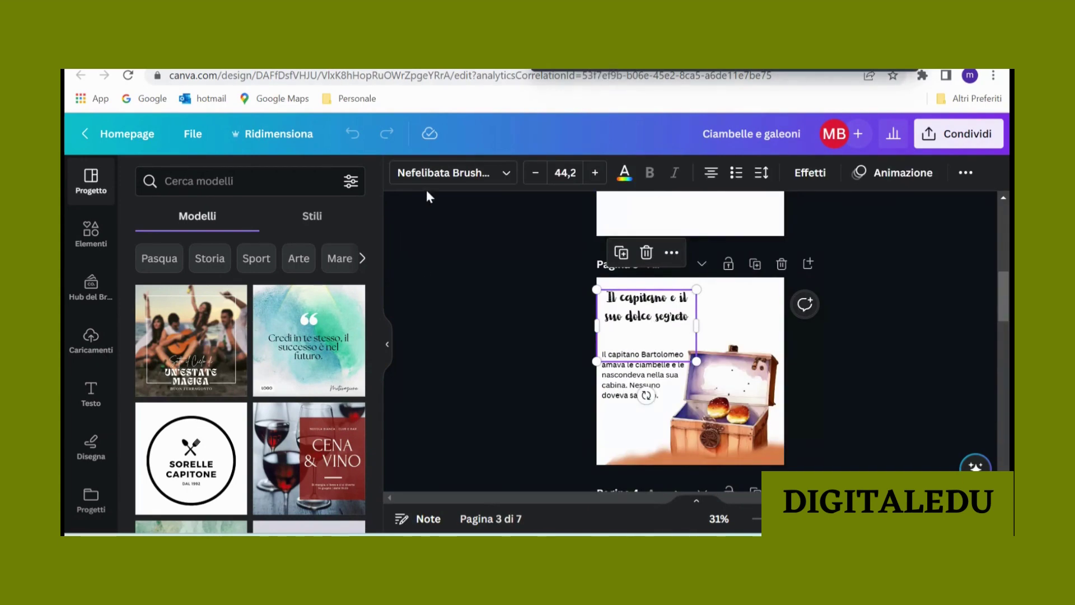
click(624, 392)
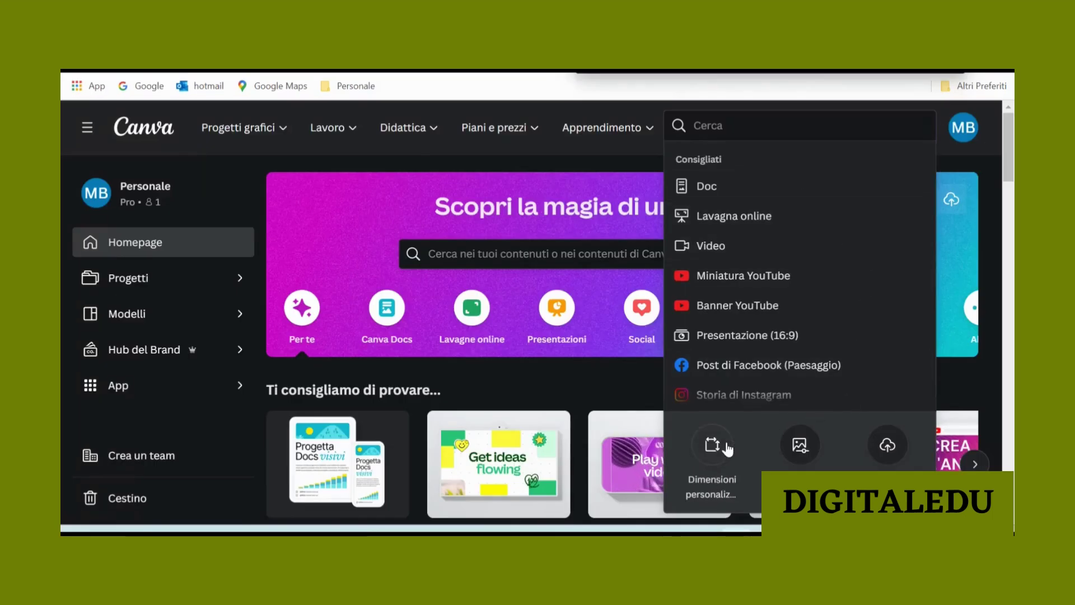
Step: Open Canva's custom dimensions, then switch to the KDP cover calculator and set binding to Libro cartaceo and interior content to Colore standard
click(717, 438)
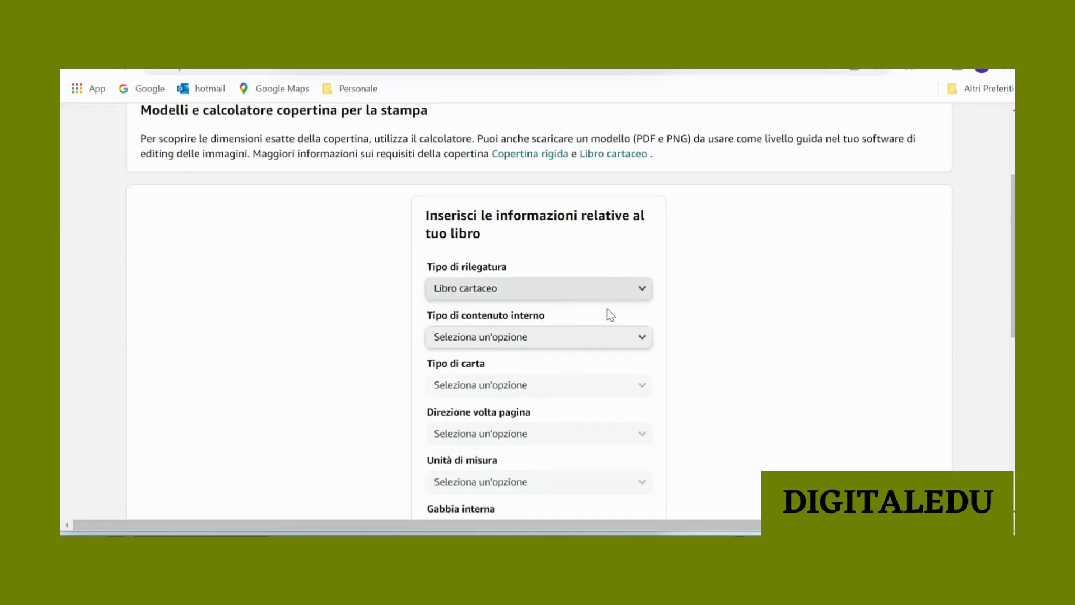
click(625, 302)
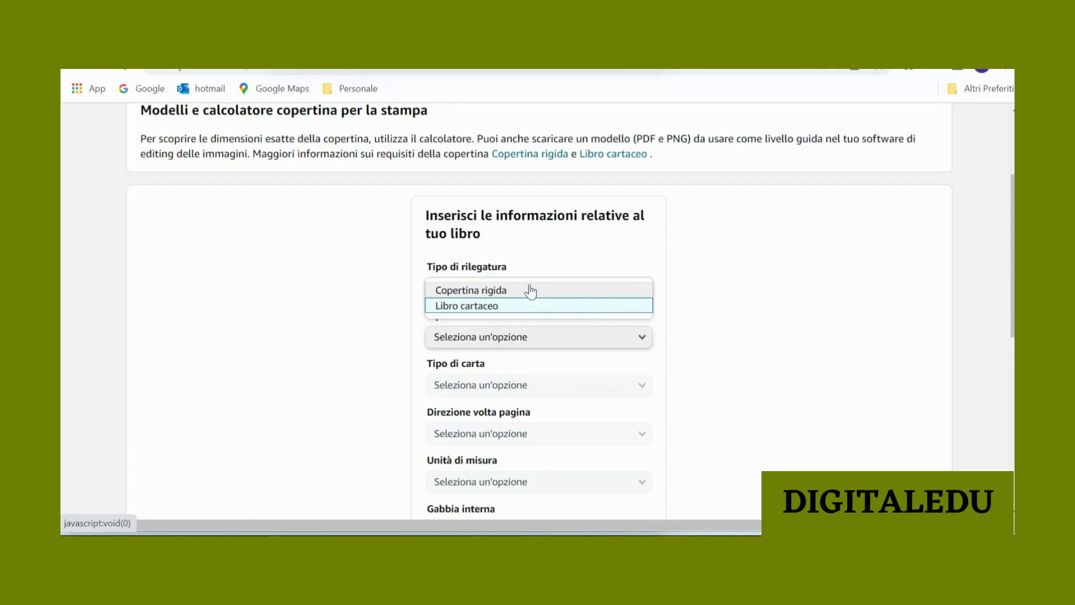
click(515, 306)
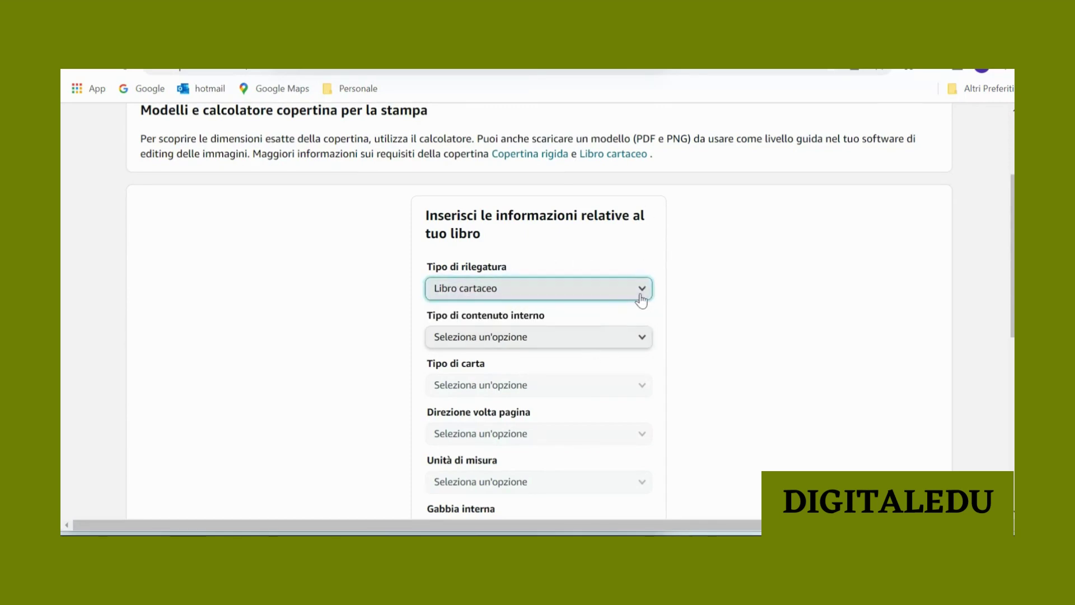
click(640, 339)
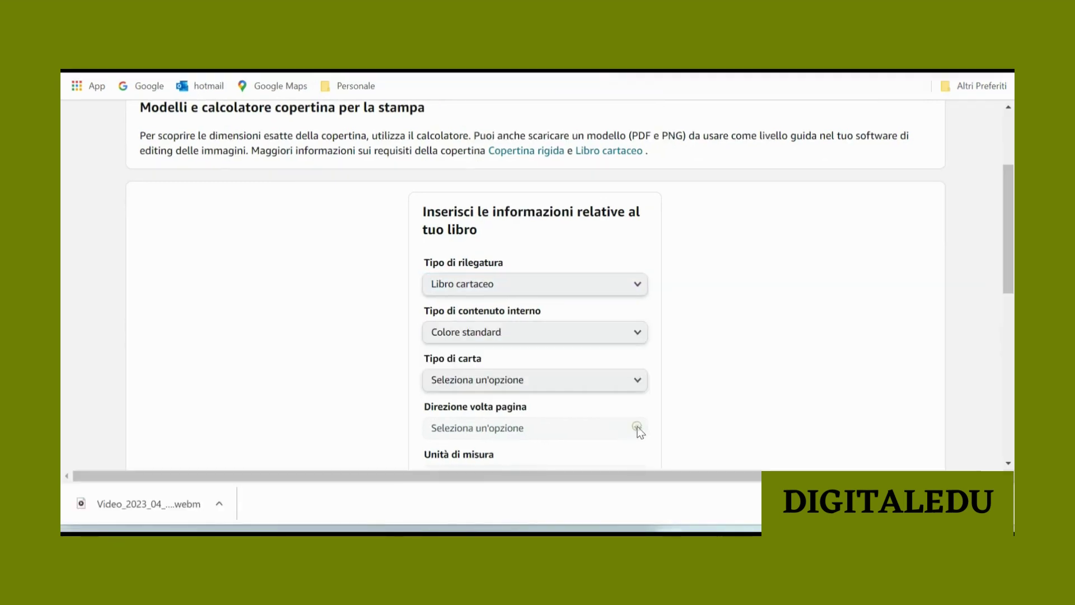
Step: Set the paper type to Carta di colore bianco and the page-turn direction to Da sinistra a destra in the cover calculator
scroll(637, 424, down, 1)
click(636, 306)
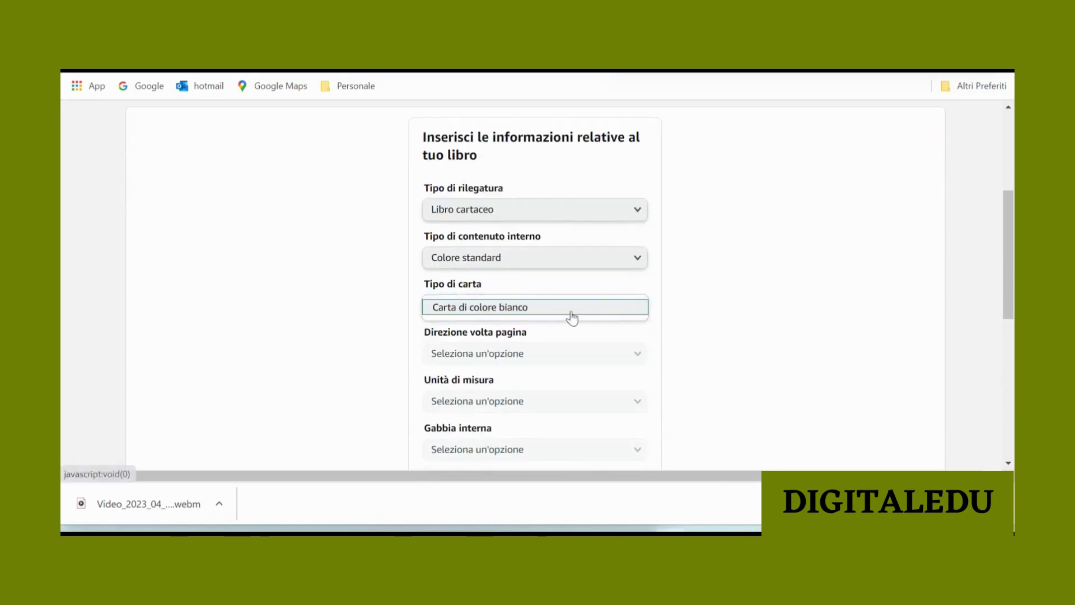
click(544, 307)
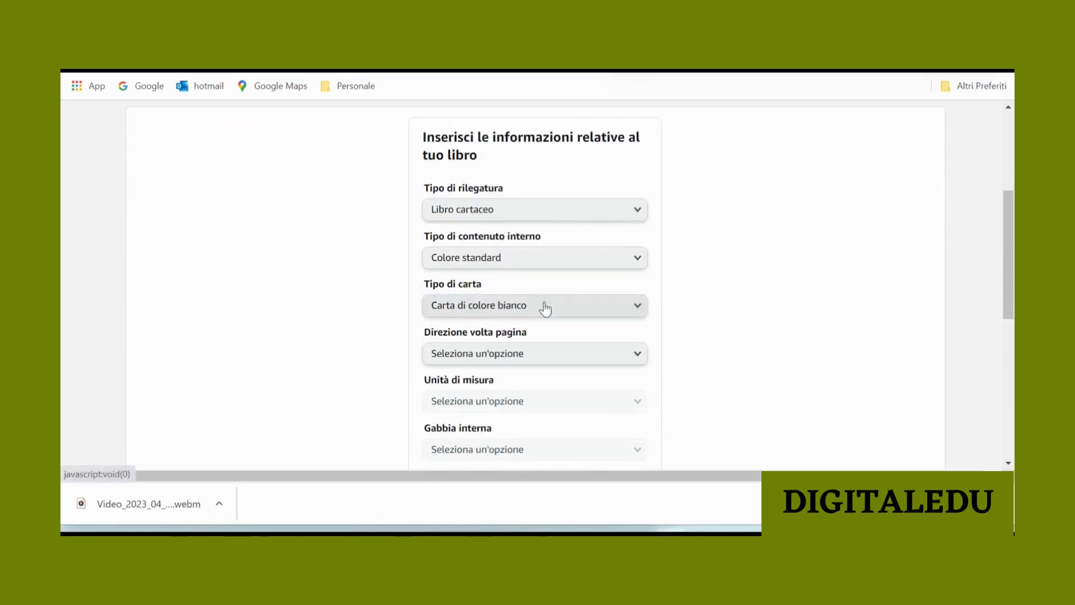
click(638, 352)
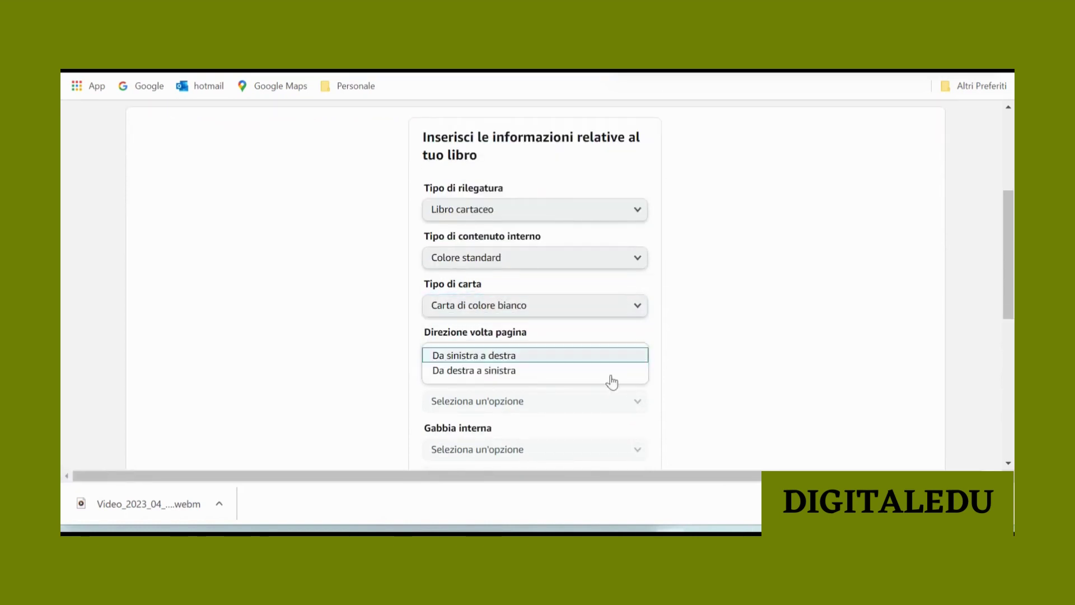
click(524, 356)
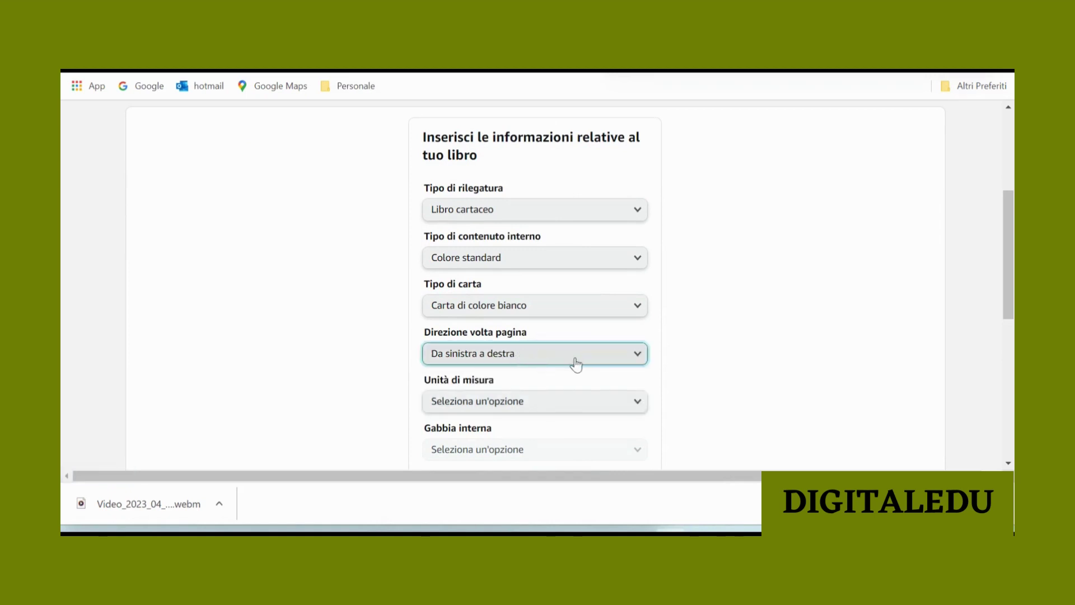
Step: Set the unit of measure to Pollici and the interior trim size to 8,5 x 8,5 poll. in the cover calculator
scroll(551, 394, down, 2)
click(630, 255)
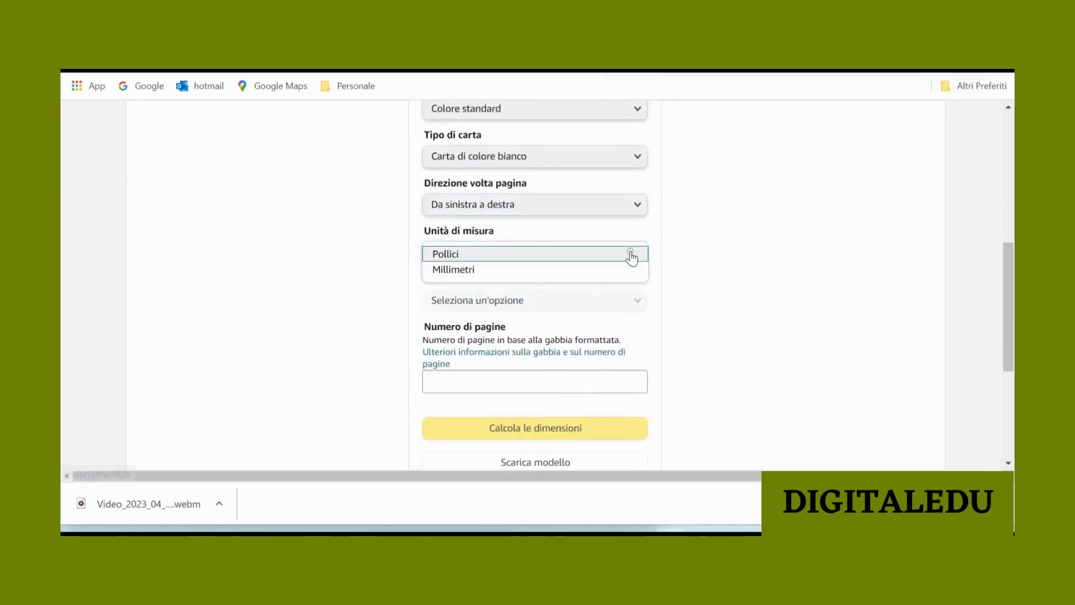
click(523, 257)
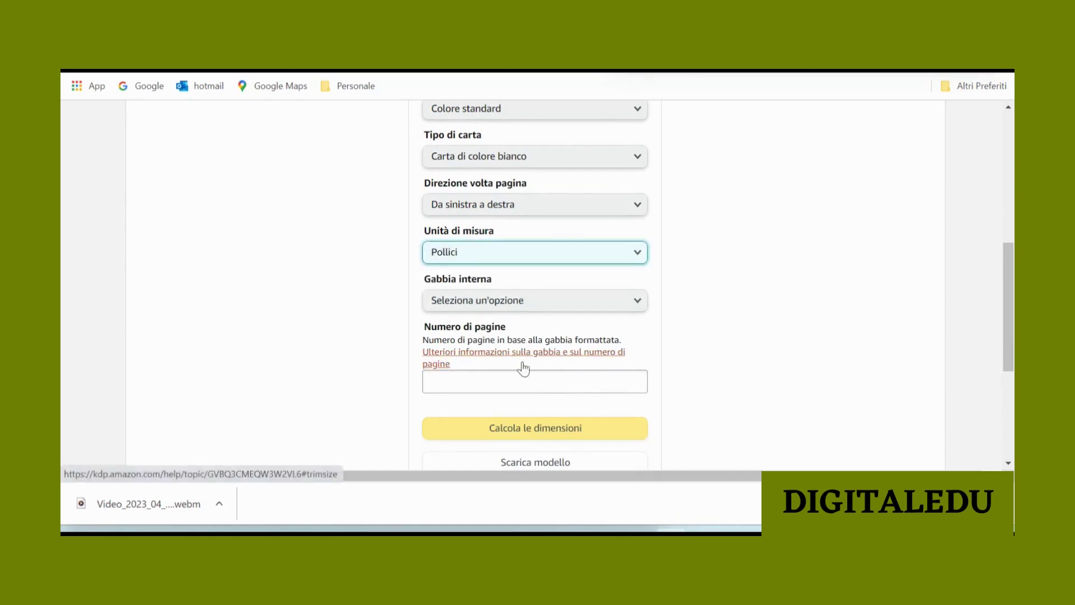
click(631, 305)
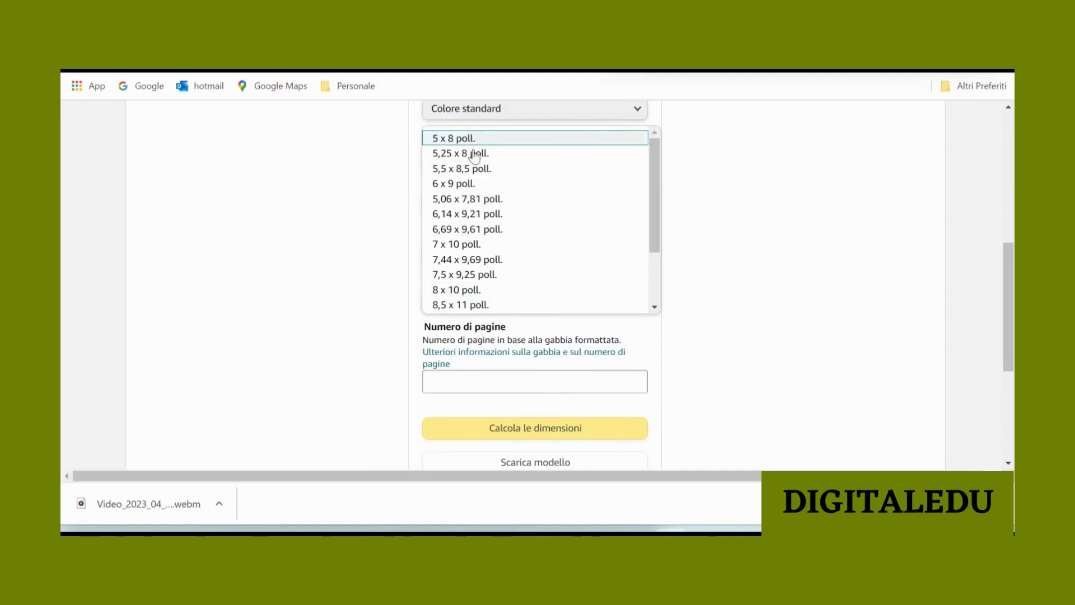
scroll(477, 245, down, 2)
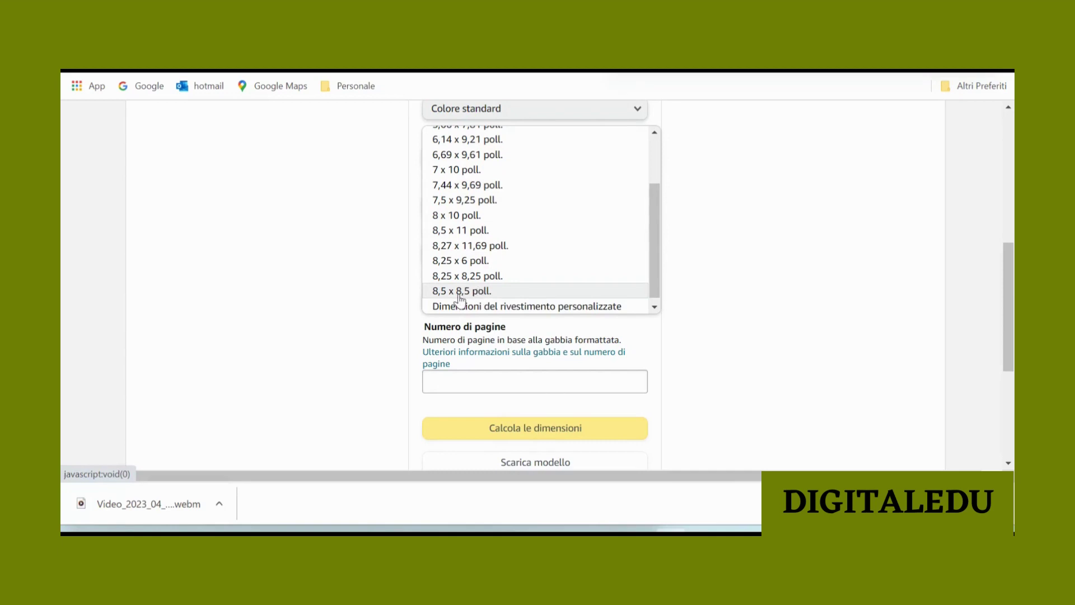
click(485, 291)
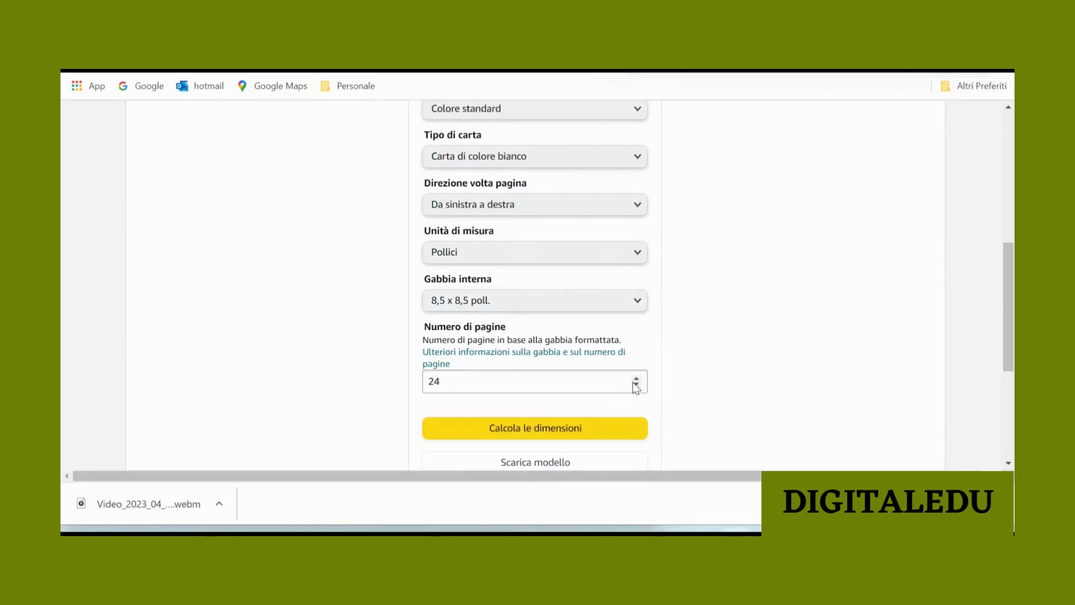
Step: Try a page count of 10 in the cover calculator, and set it back to 24
click(447, 383)
drag(446, 382, 424, 386)
text(10)
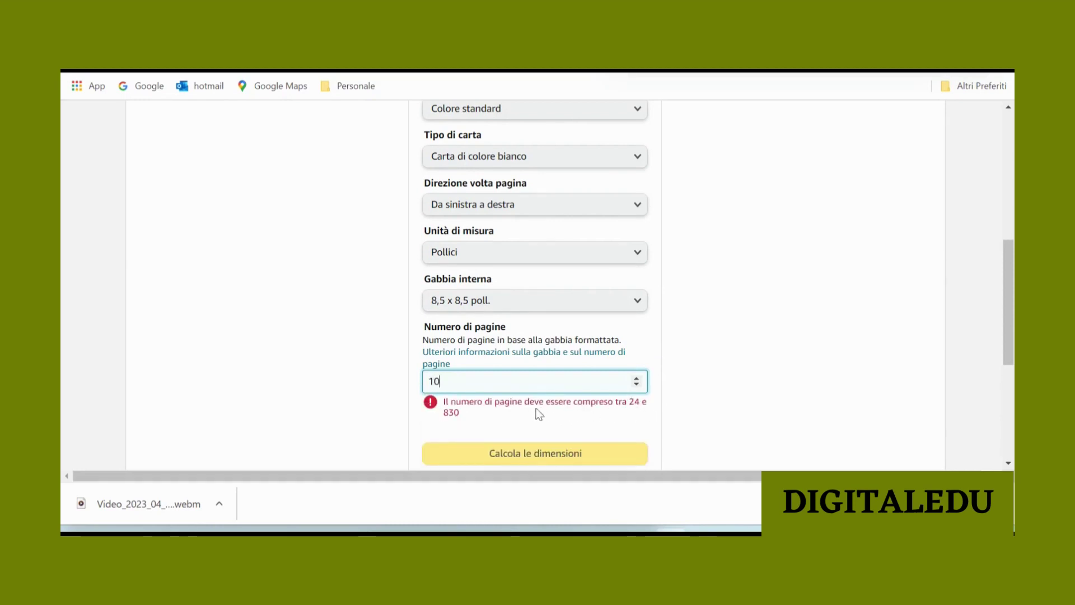
drag(440, 381, 426, 383)
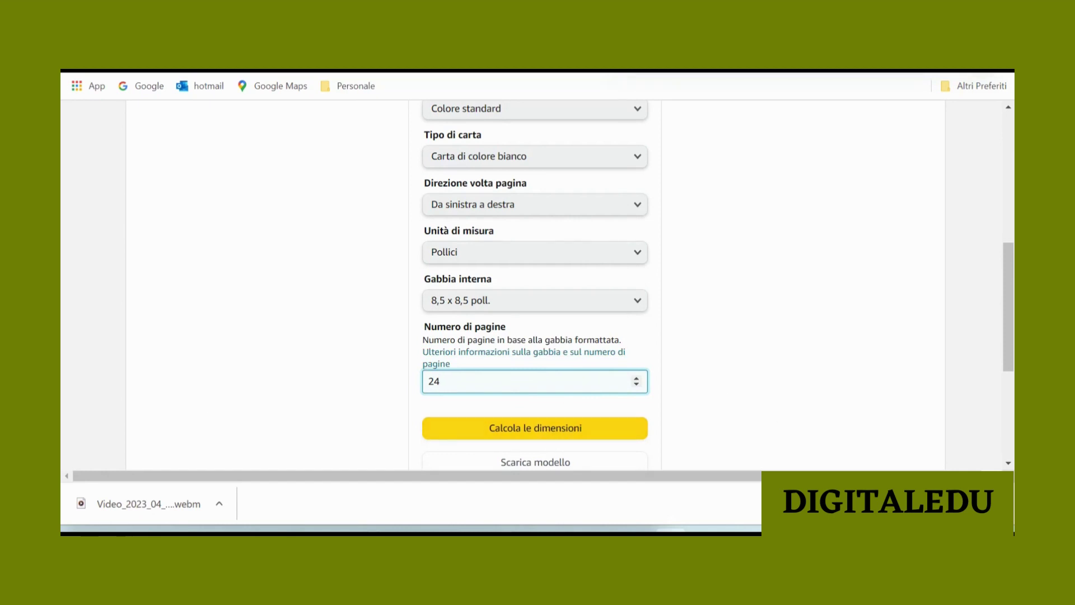
Step: Close the downloads bar and calculate the cover dimensions for the 24-page book
click(1002, 503)
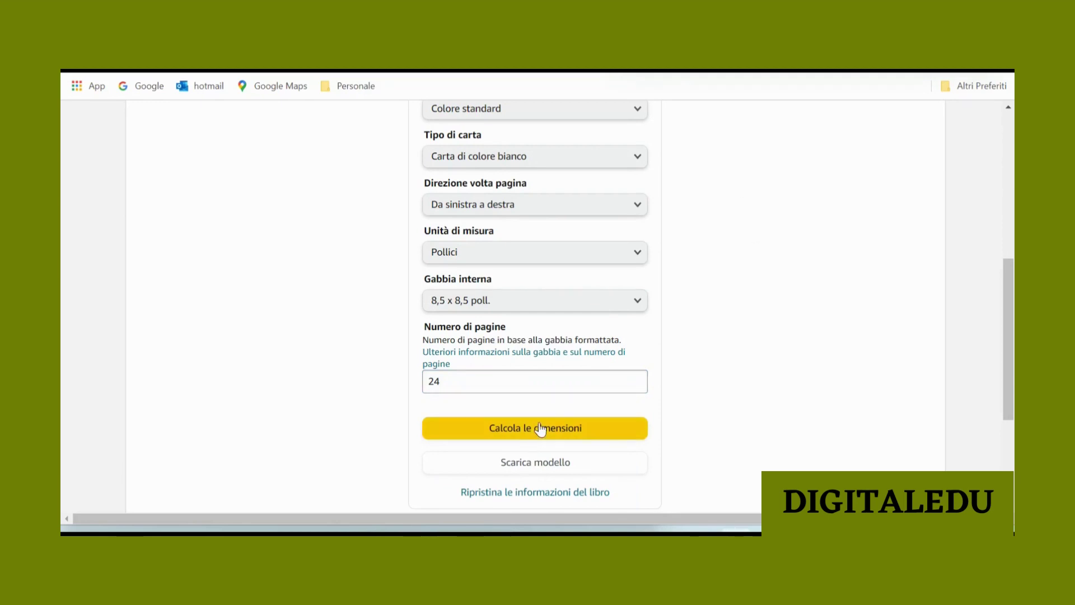
scroll(540, 428, down, 1)
click(542, 355)
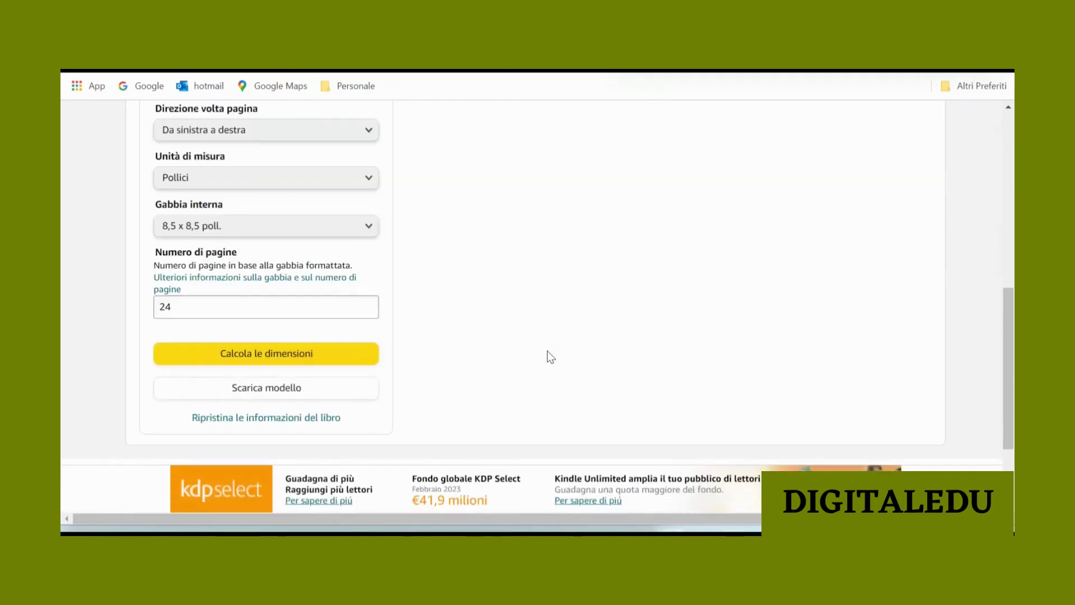
Step: Examine the calculated cover measurements and layout diagram, and download the cover template
scroll(964, 312, up, 1)
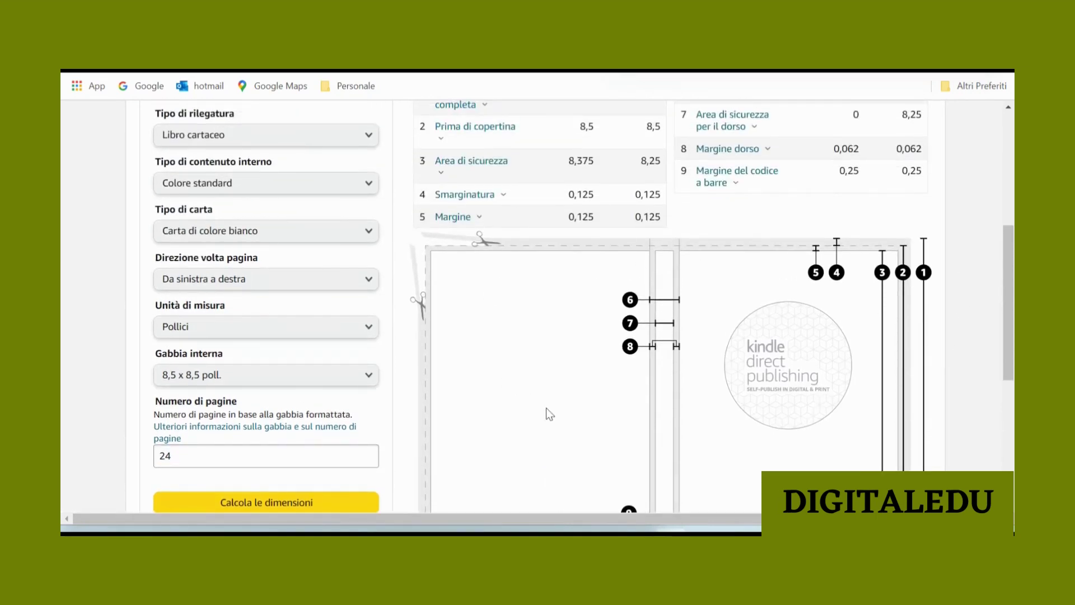
scroll(475, 223, up, 3)
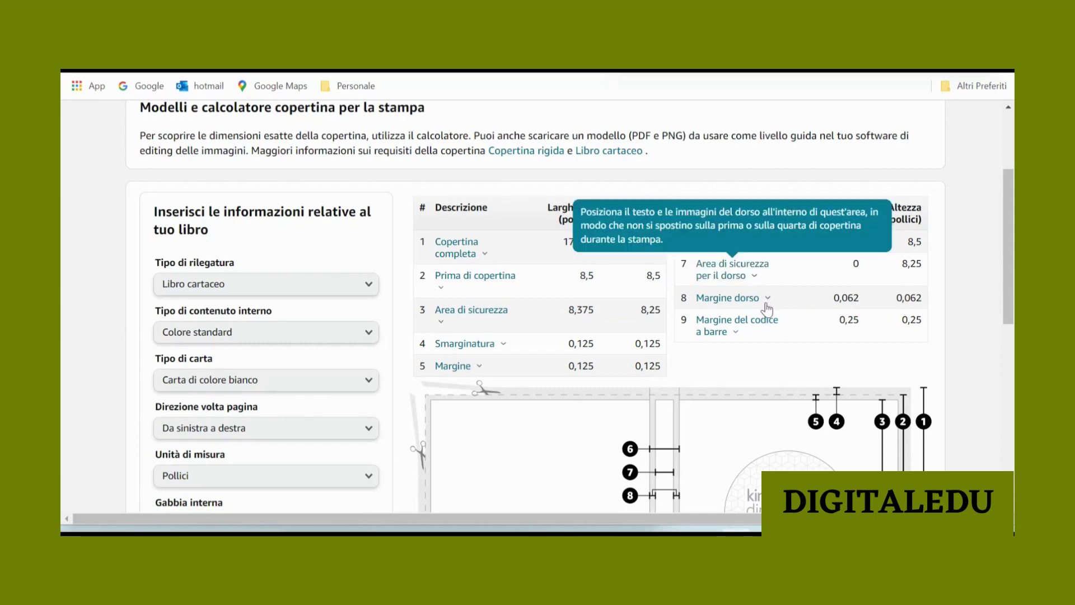
scroll(660, 420, down, 3)
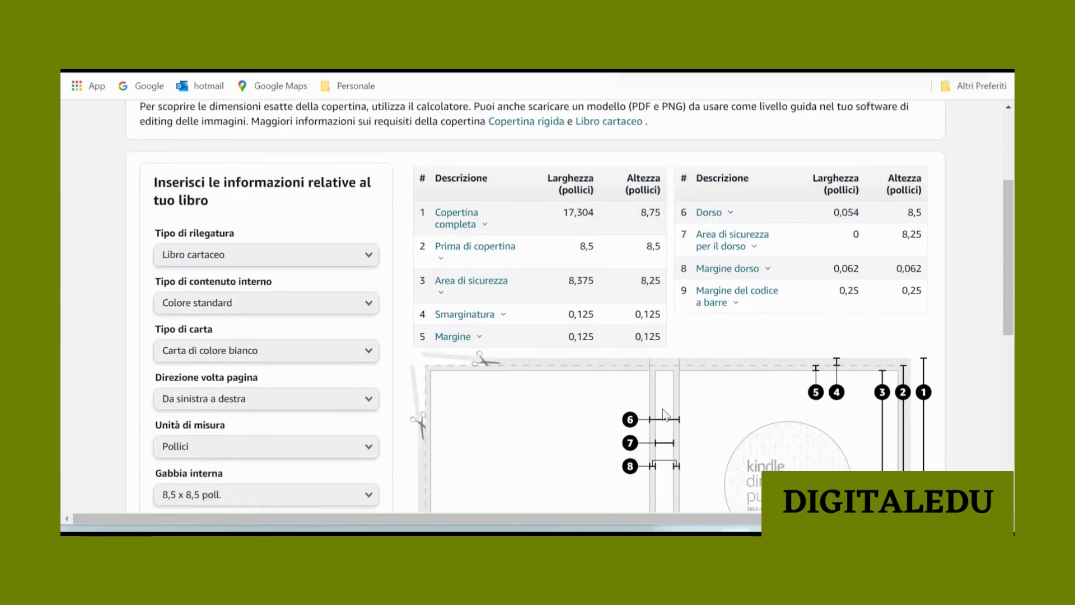
scroll(812, 378, up, 1)
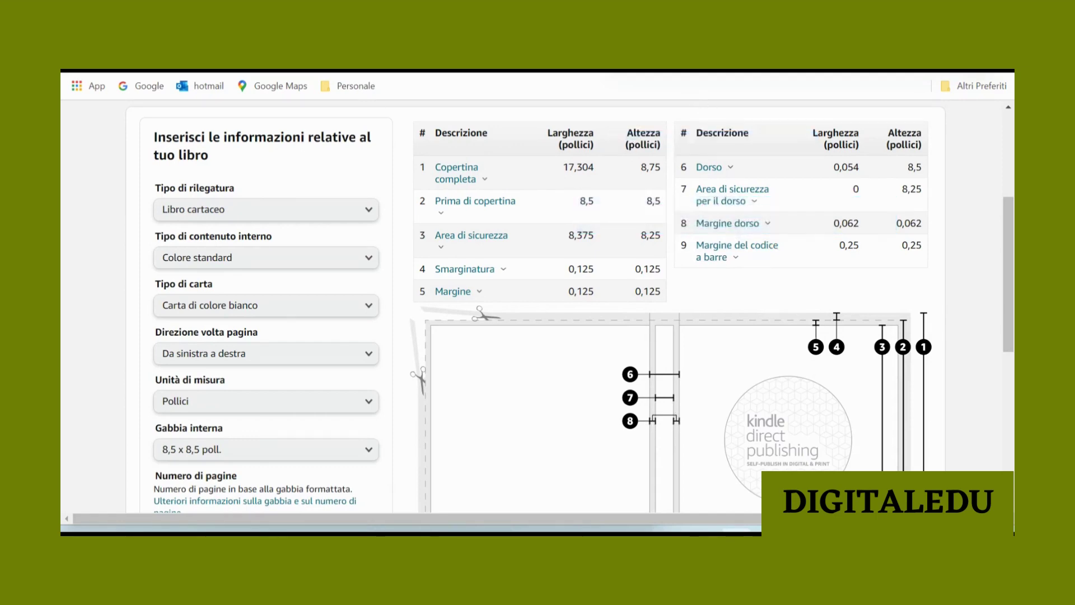
scroll(377, 283, down, 5)
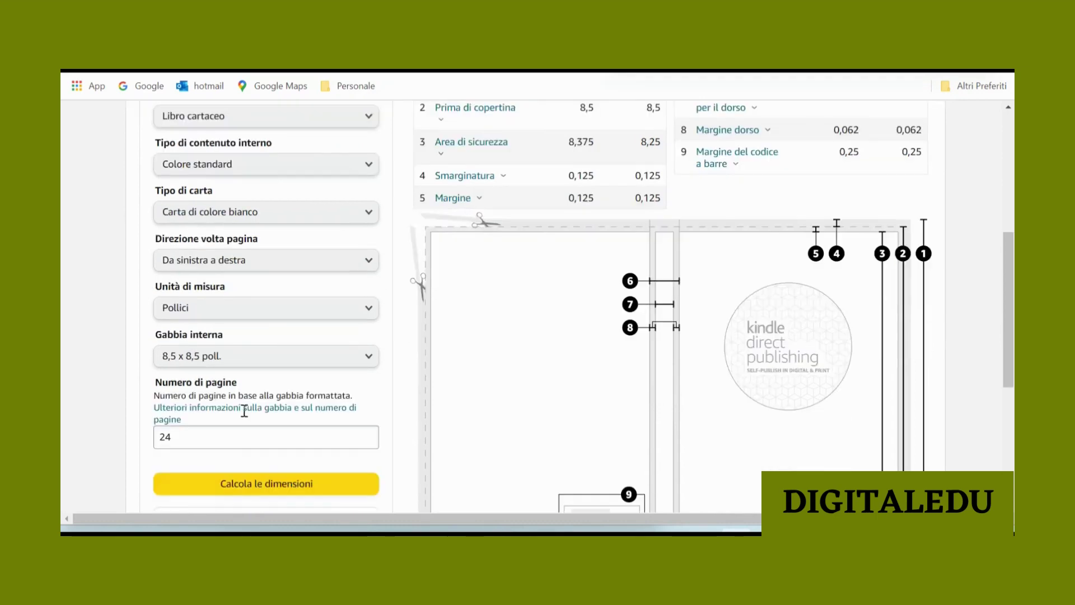
click(295, 371)
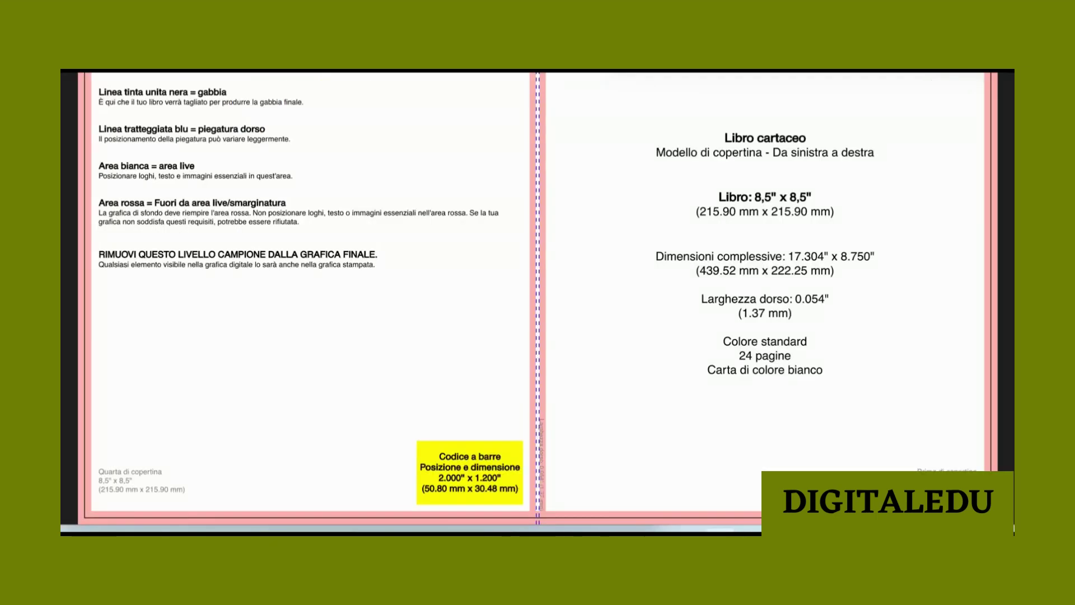
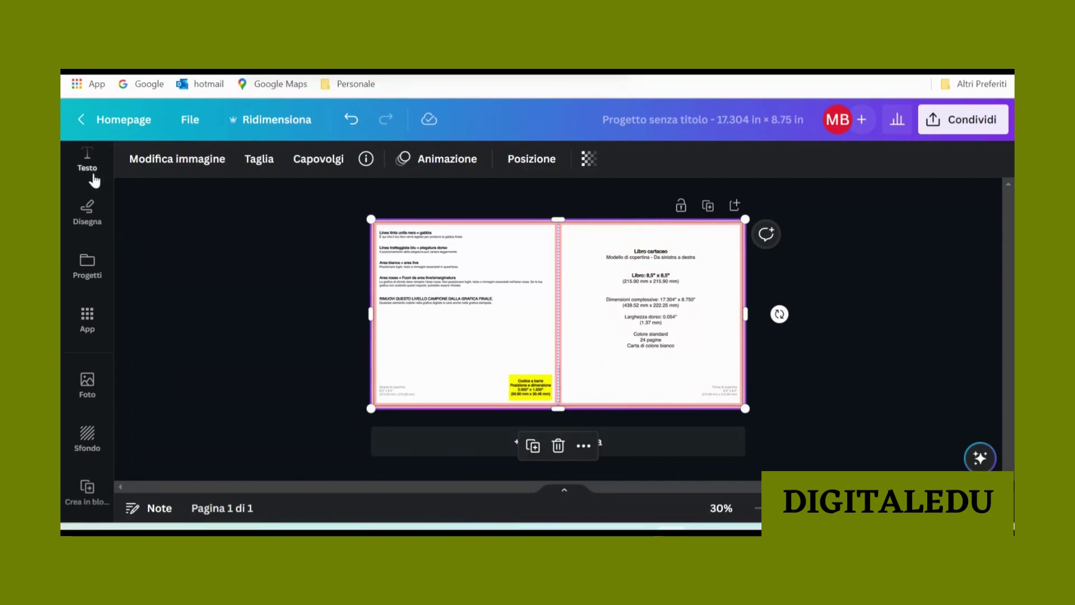
Step: Add a square shape to the Canva cover design and stretch it over the whole KDP template
scroll(93, 201, up, 4)
click(90, 222)
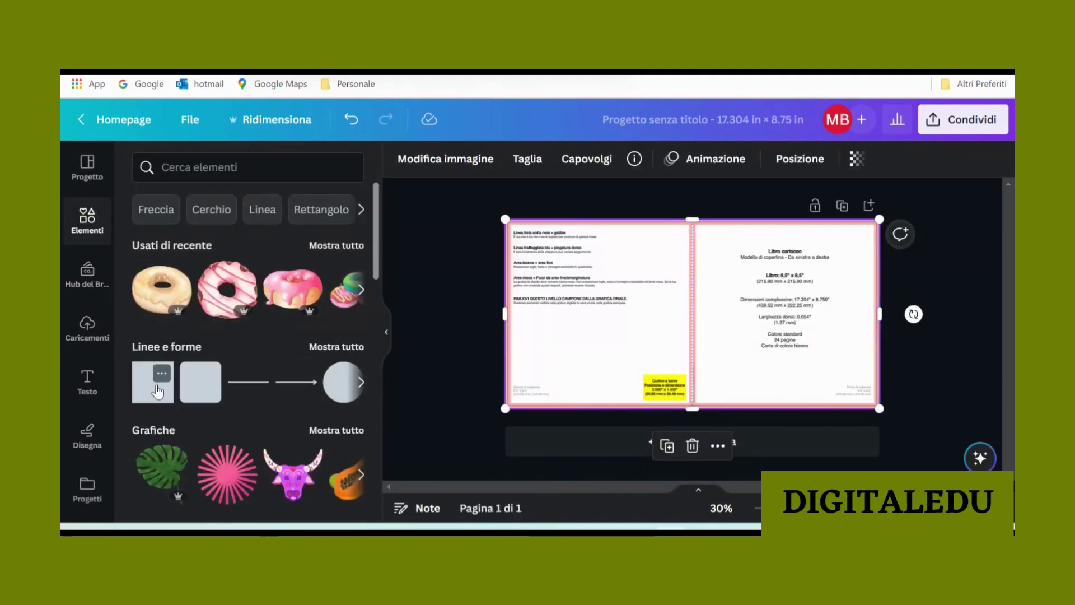
click(158, 391)
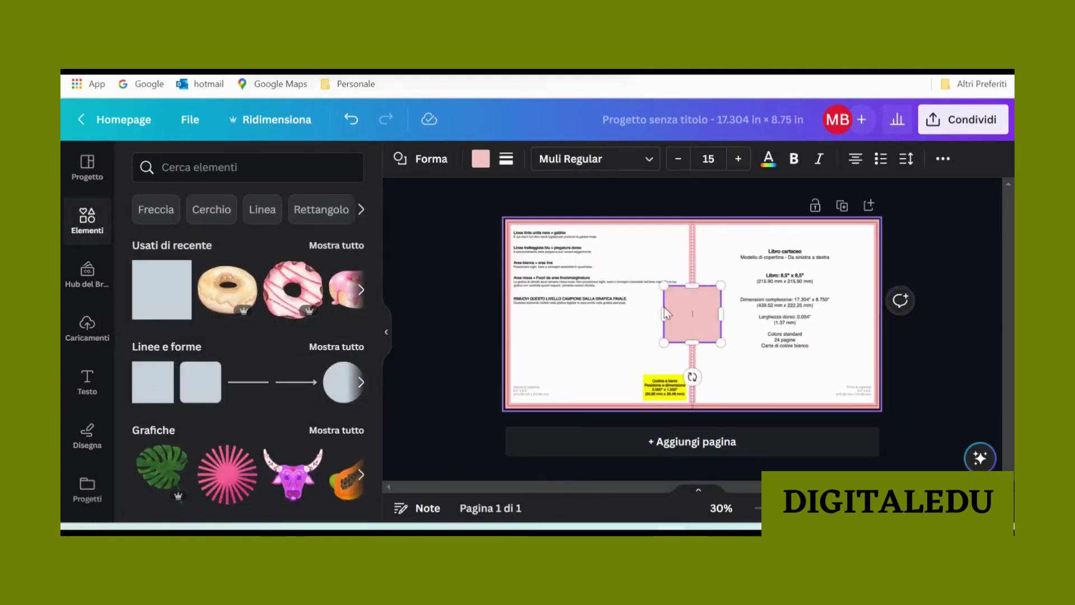
drag(665, 285, 510, 244)
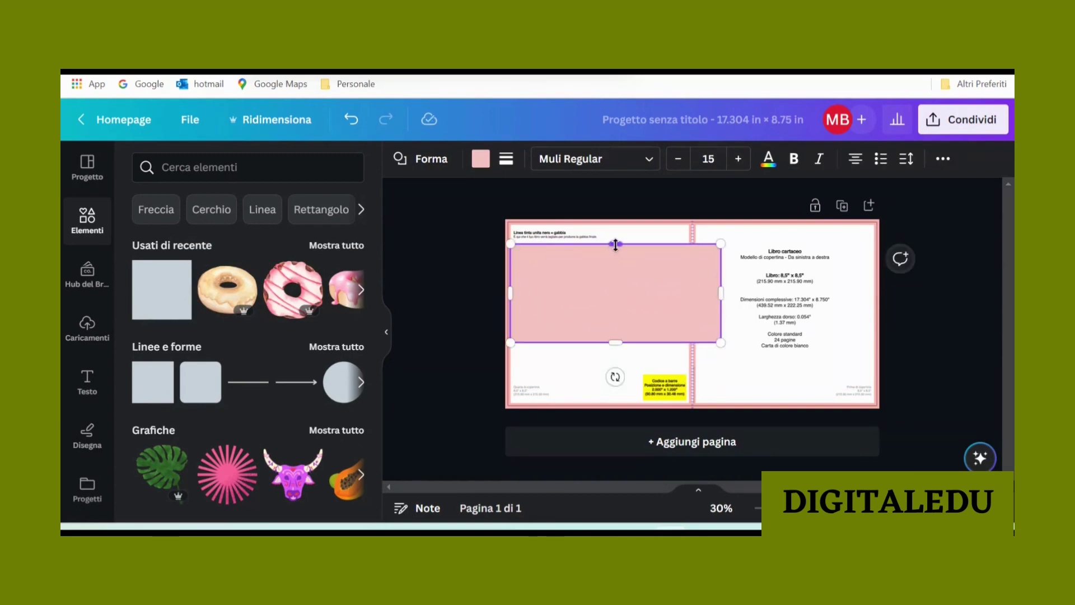
drag(616, 244, 615, 219)
drag(513, 340, 505, 342)
drag(615, 342, 619, 407)
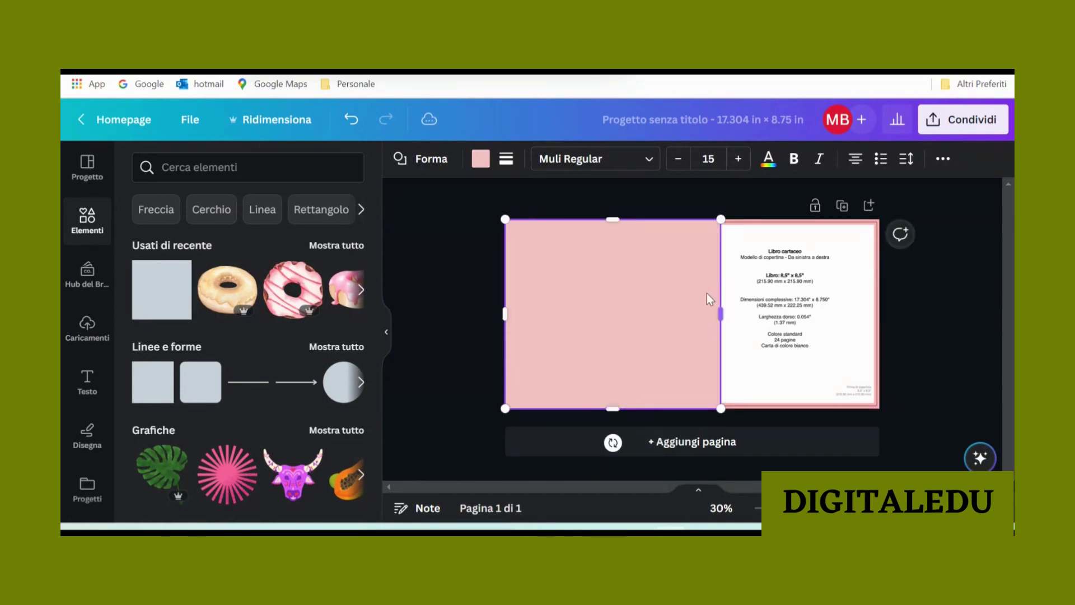
drag(725, 306, 879, 308)
Step: Fill the rectangle covering the template with the preset black-to-blue gradient
click(480, 158)
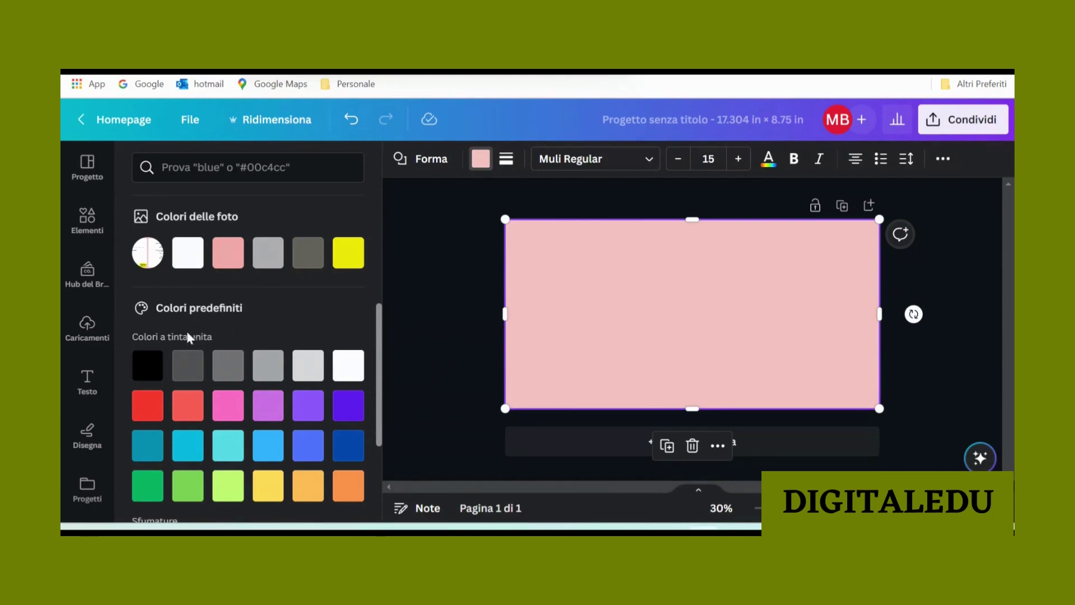
scroll(188, 336, down, 3)
scroll(210, 363, up, 1)
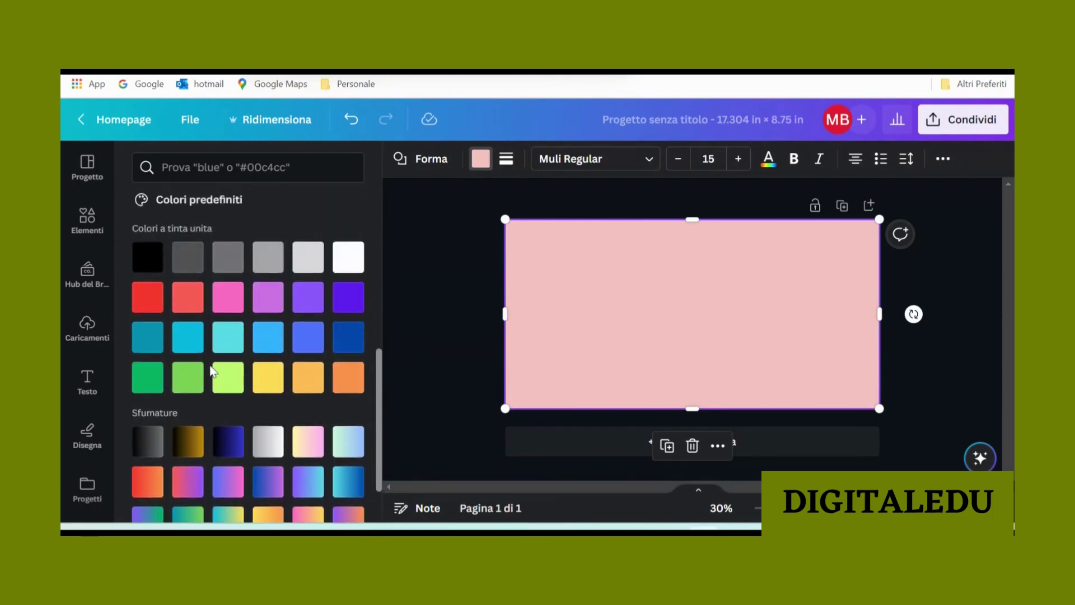
scroll(212, 370, down, 1)
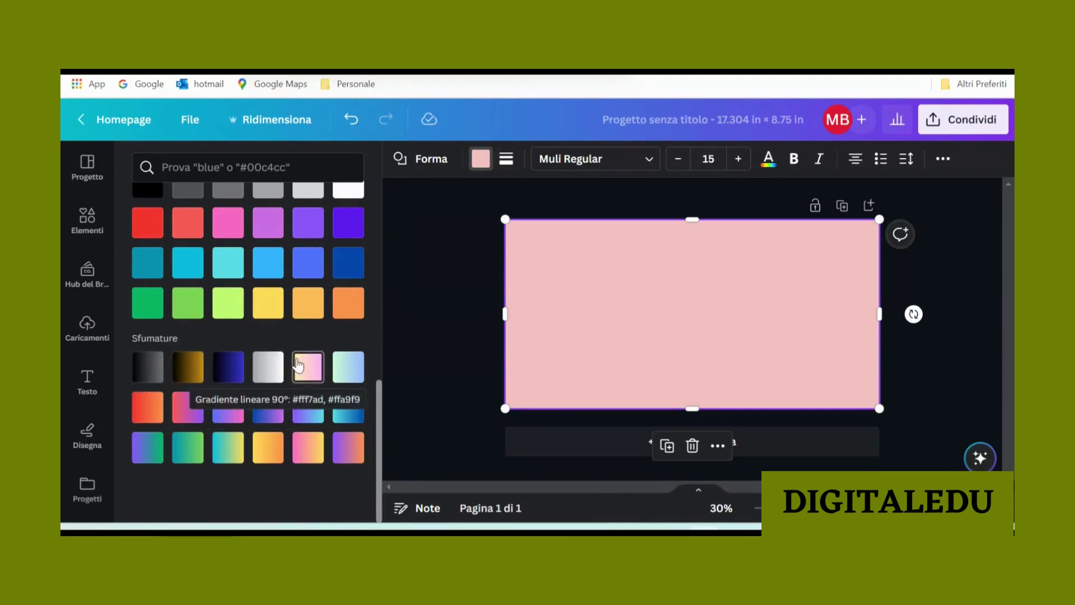
click(226, 370)
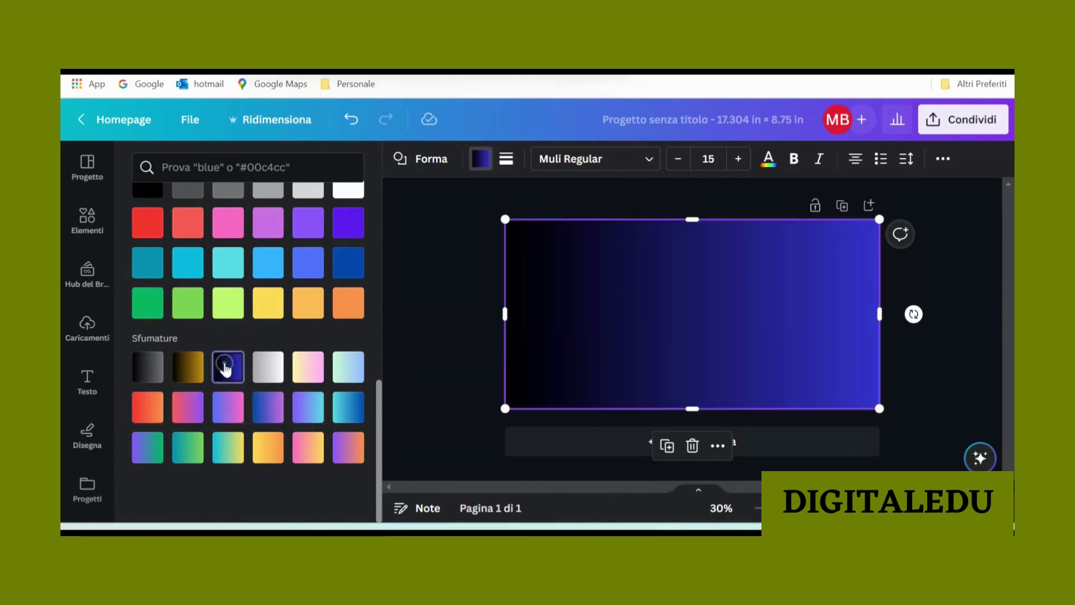
Step: Add purple #9733CD to the rectangle's gradient and reorder its colours to purple, black and blue
click(483, 162)
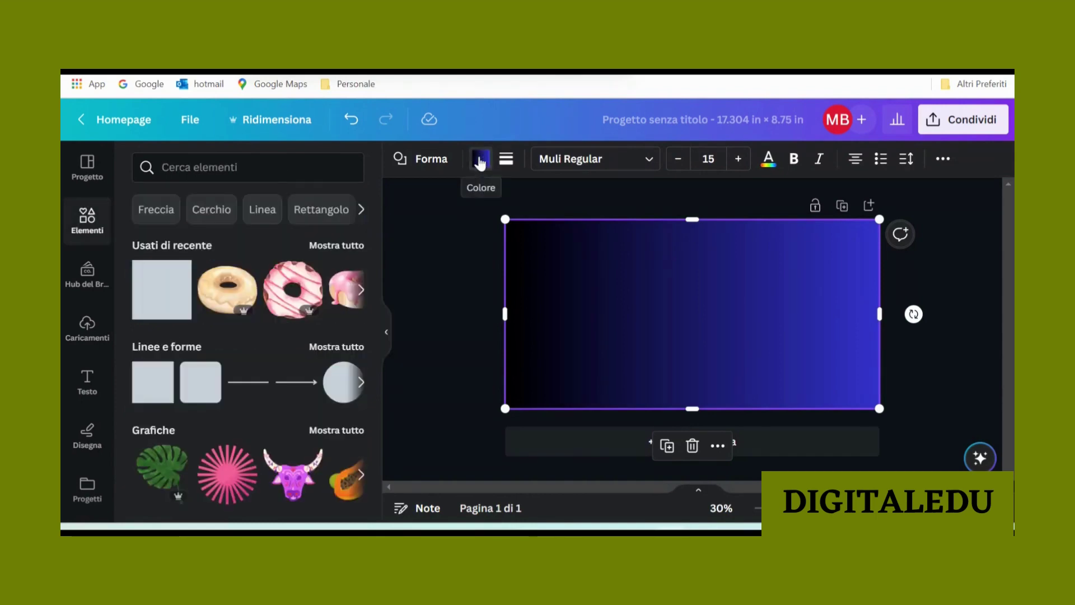
click(480, 161)
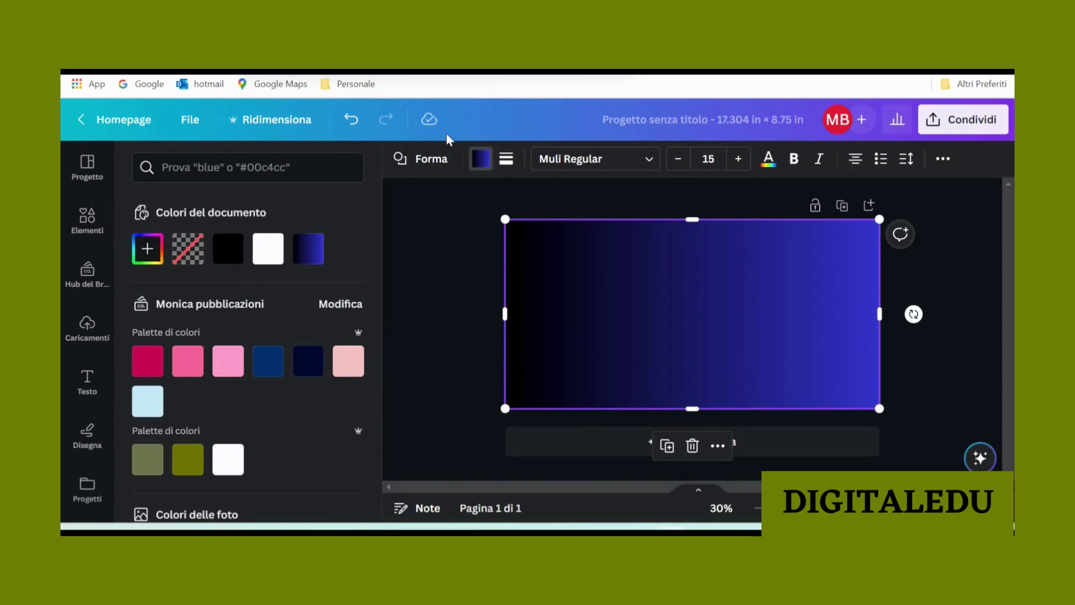
click(147, 247)
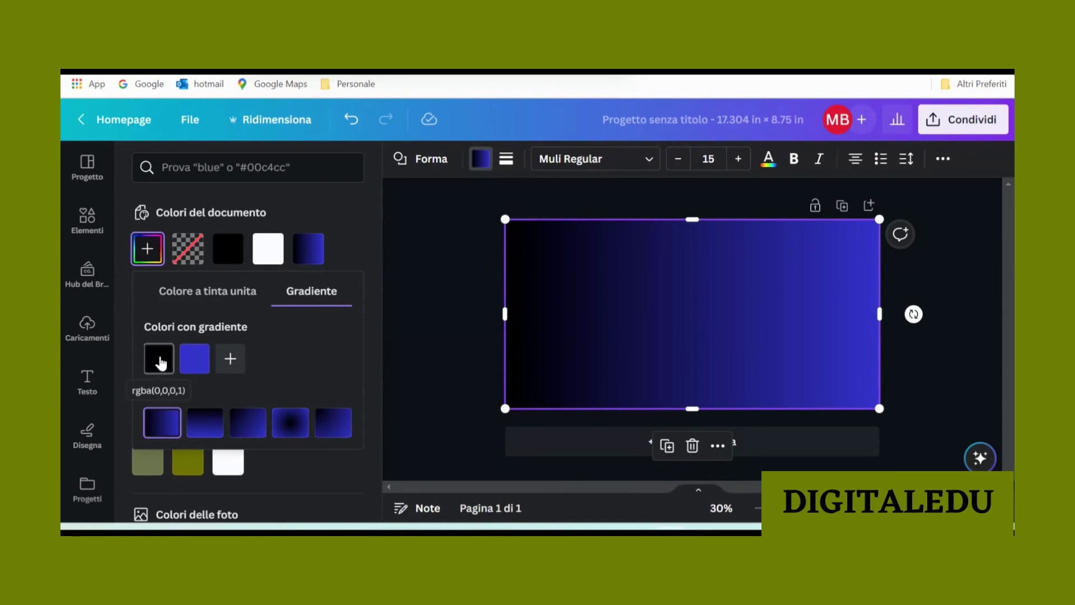
click(230, 359)
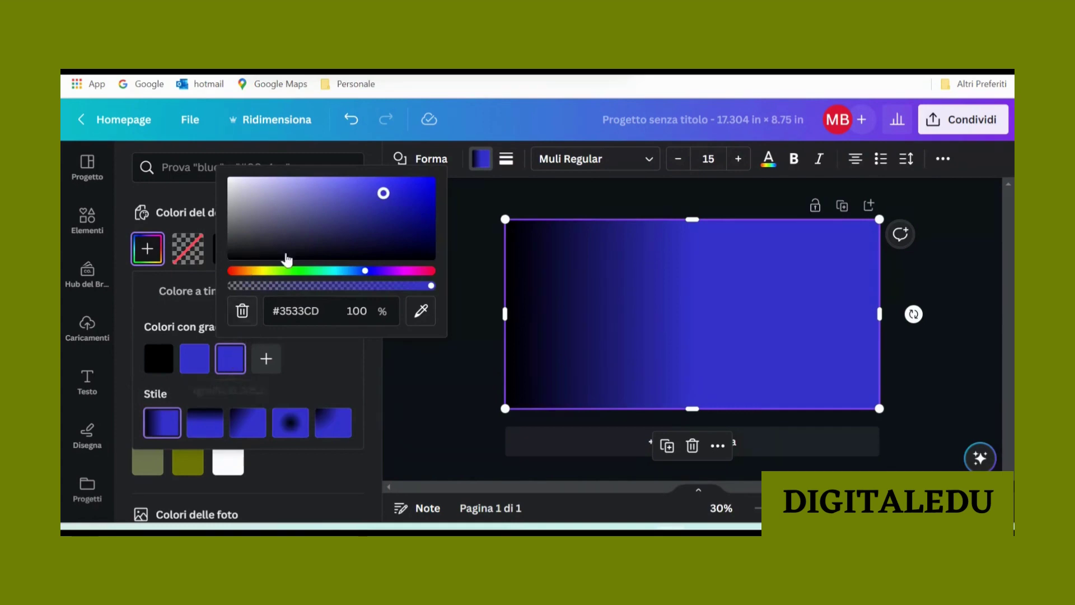
drag(365, 272, 388, 271)
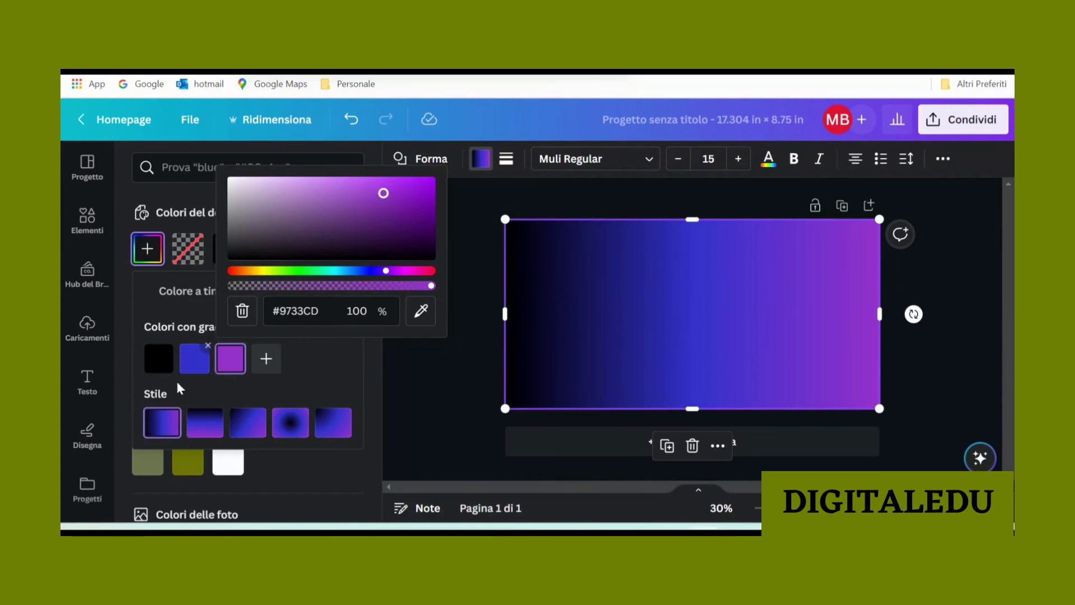
drag(194, 362, 246, 364)
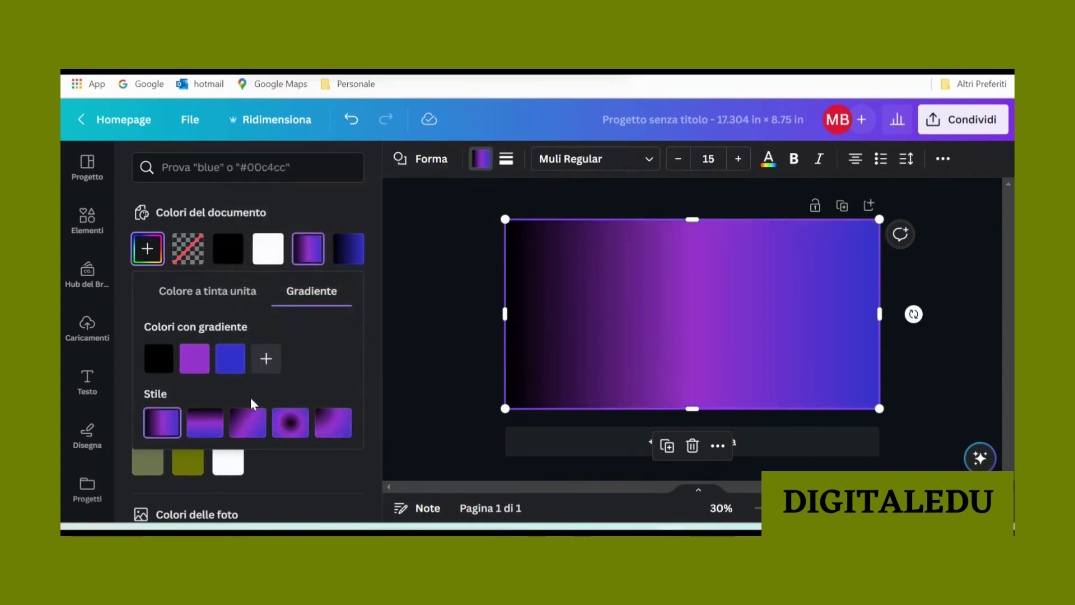
drag(166, 374, 196, 360)
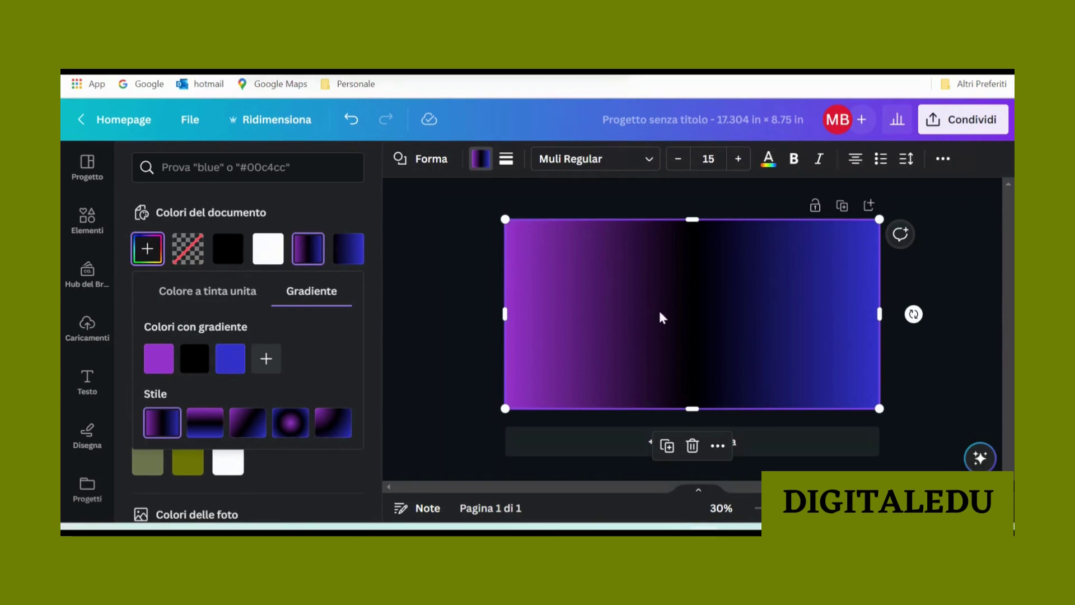
Step: Delete the gradient rectangle and stretch a new square shape over the whole cover template
click(692, 446)
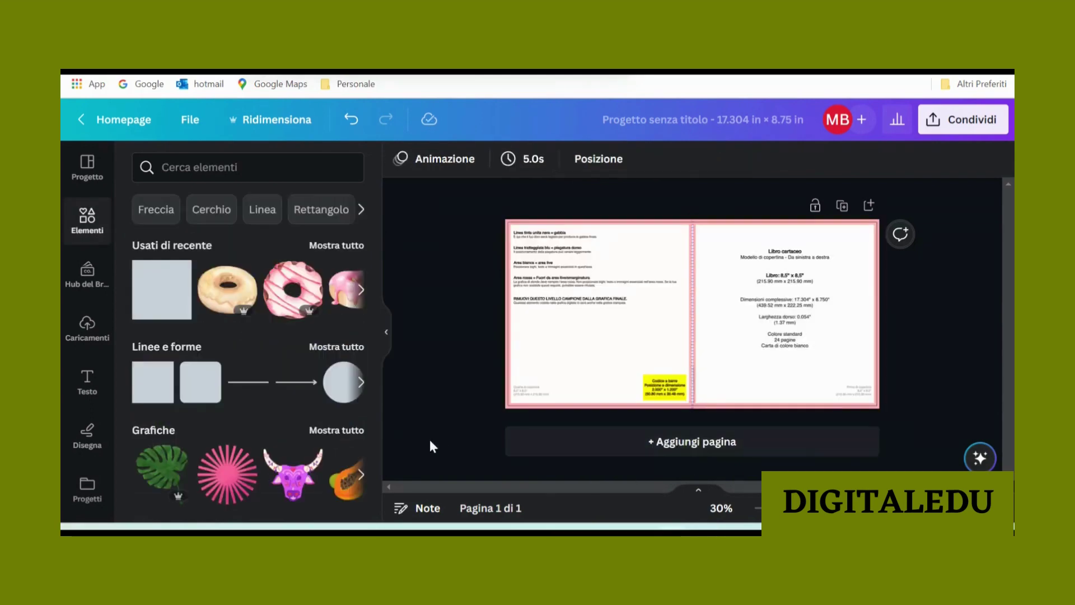
click(161, 302)
drag(664, 286, 505, 235)
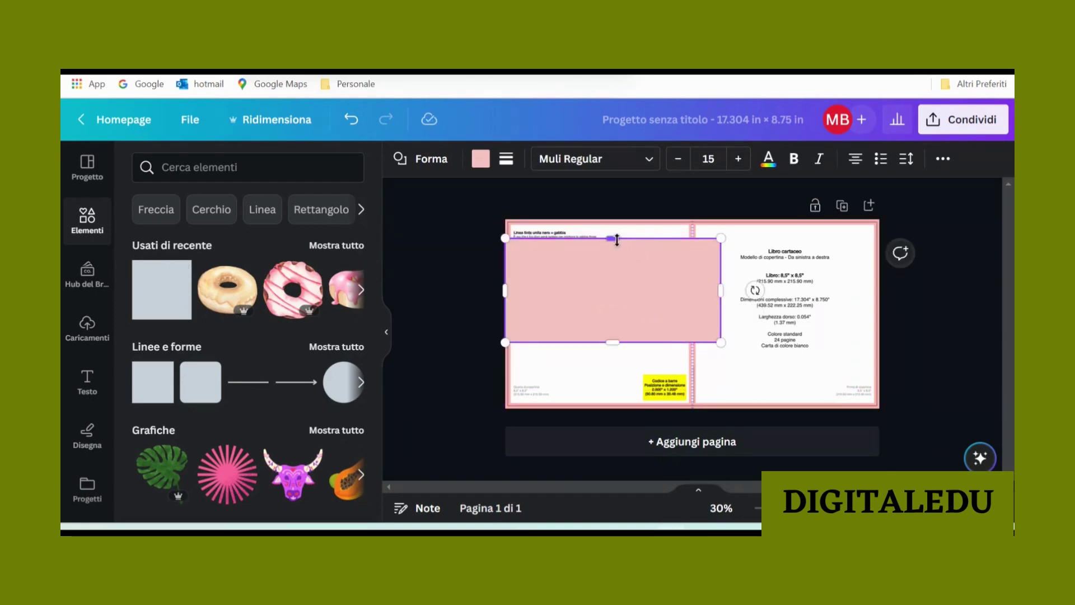
drag(614, 237, 616, 220)
drag(720, 342, 879, 409)
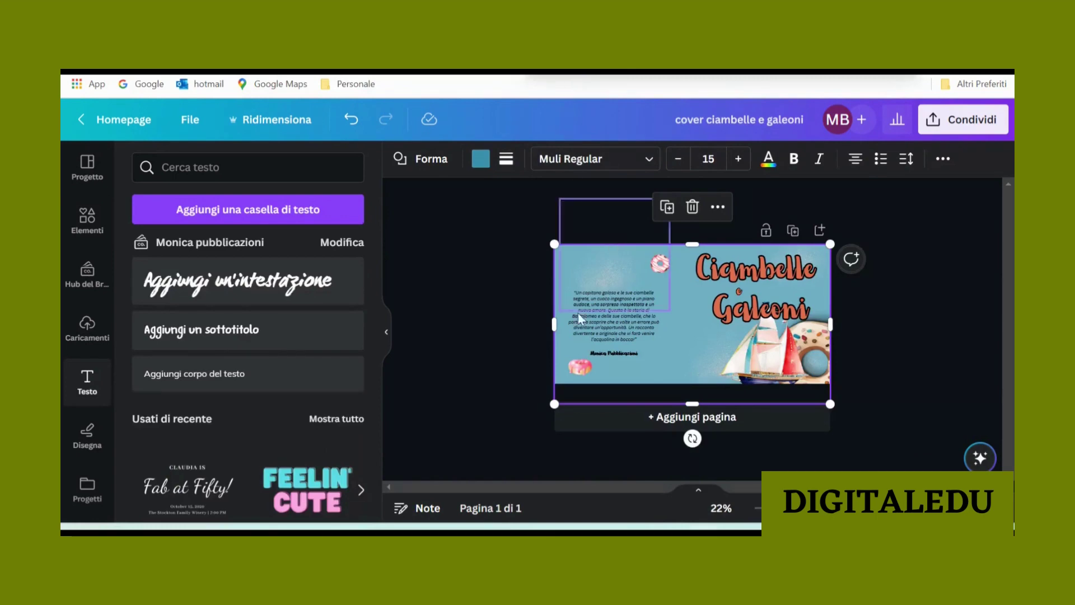
Step: Copy the background colour code #3C94AD from the finished "cover ciambelle e galeoni" design and apply it to the new cover's rectangle
click(483, 160)
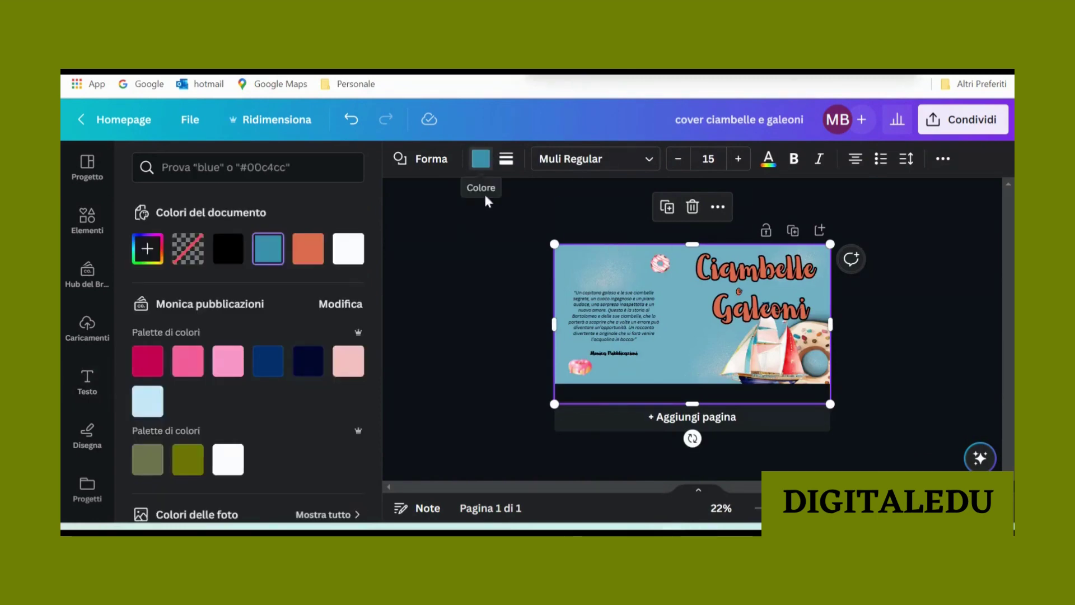
click(147, 248)
click(264, 439)
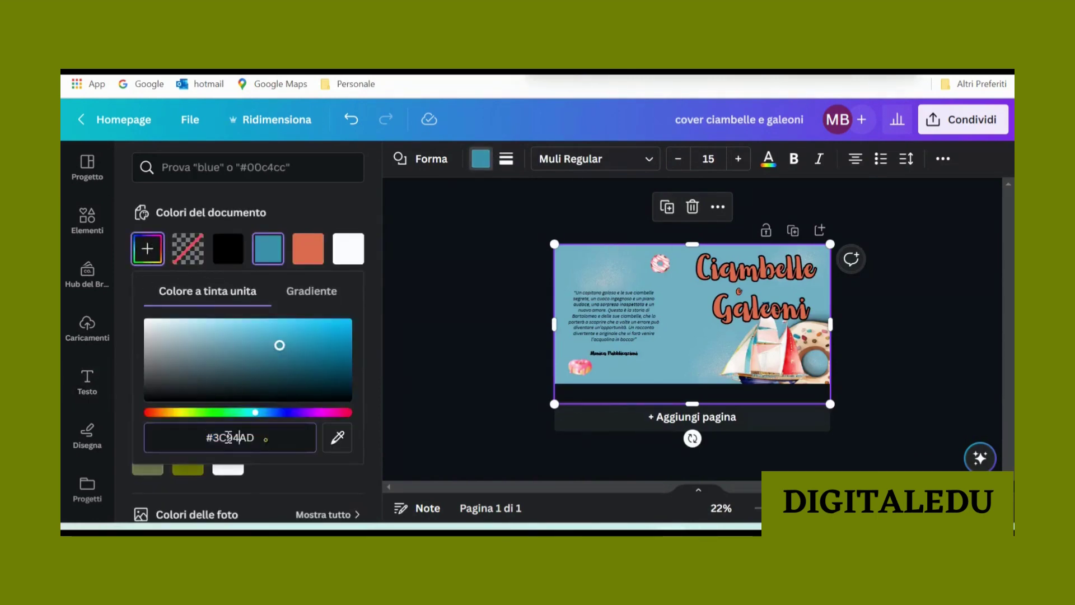
drag(255, 439, 215, 437)
key(ctrl+c)
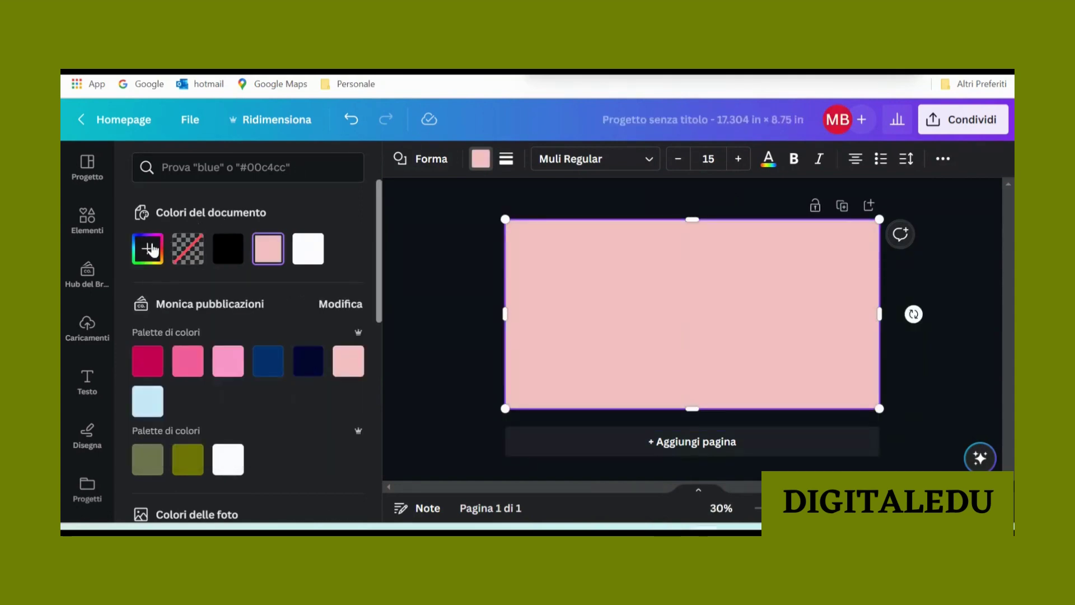
click(149, 249)
key(ctrl+v)
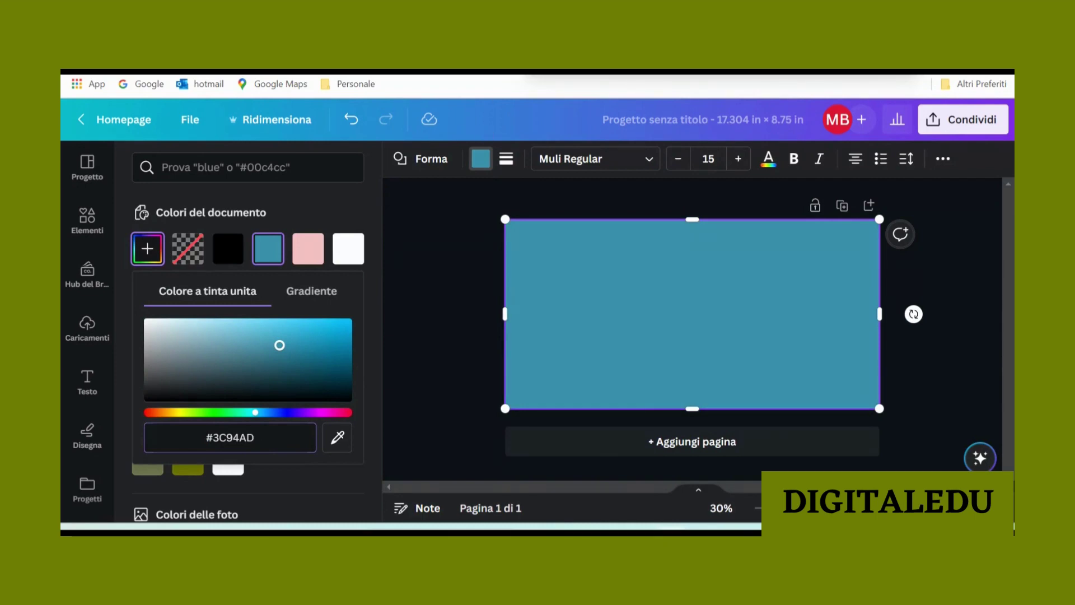
key(Return)
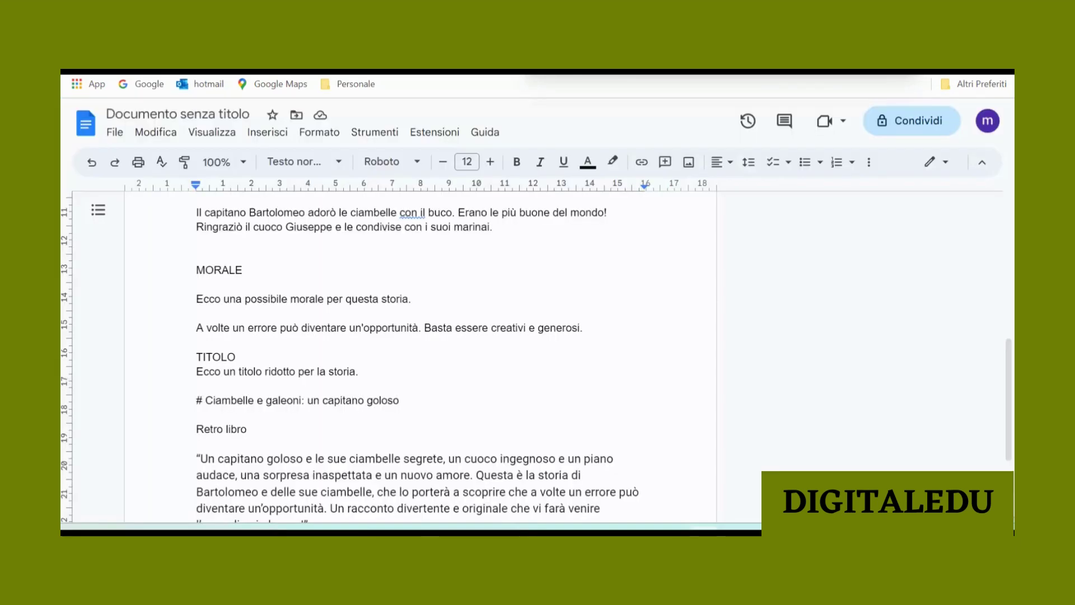
Step: Copy the quoted back-cover blurb under "Retro libro" in the Google Docs story and return to the Canva cover
scroll(392, 405, down, 2)
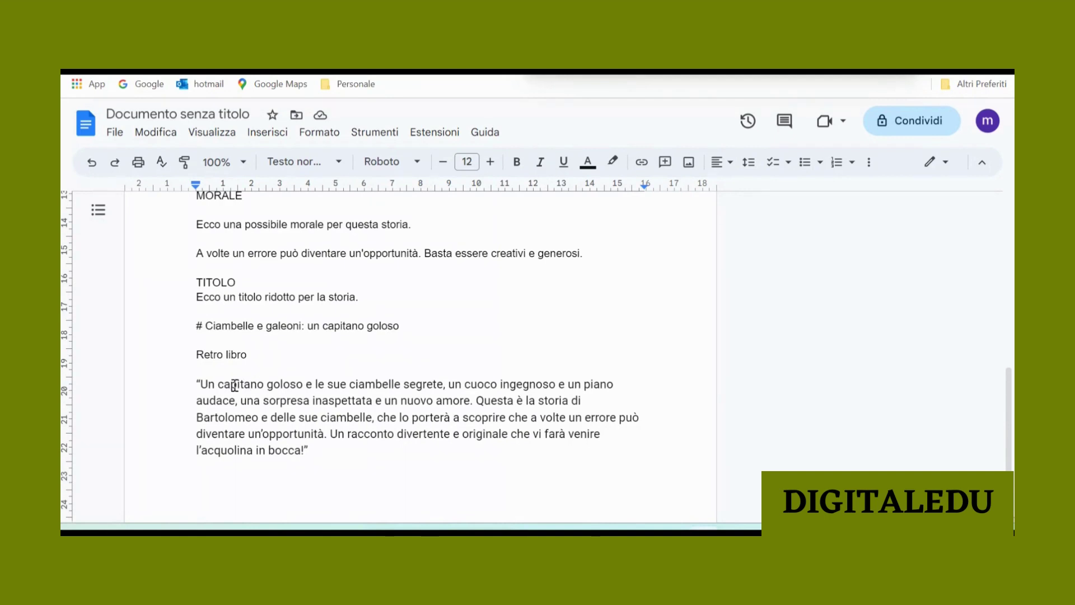
drag(196, 384, 355, 470)
key(ctrl+c)
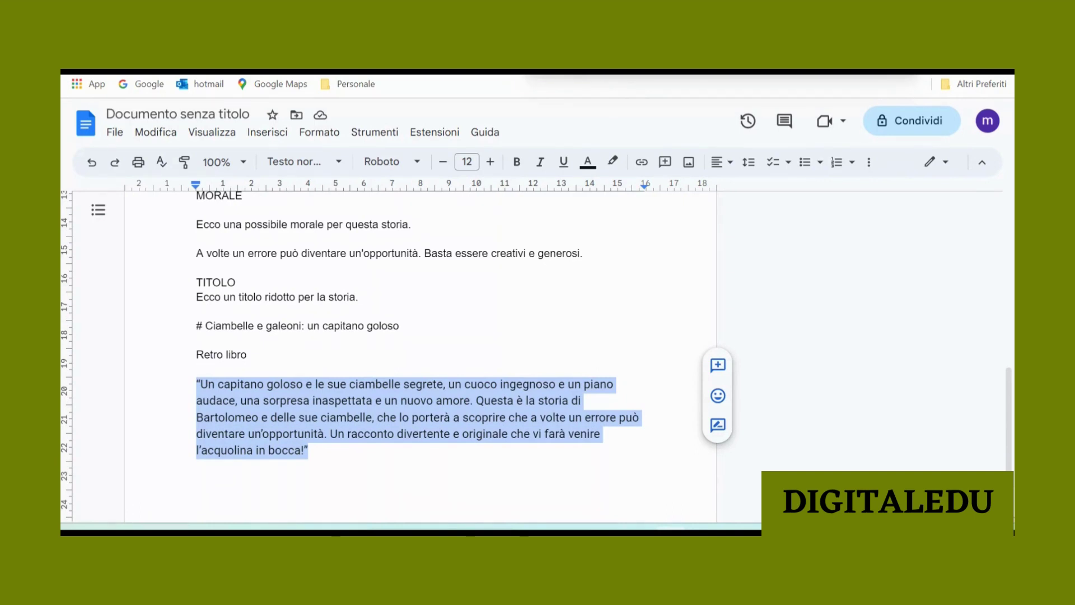
click(403, 72)
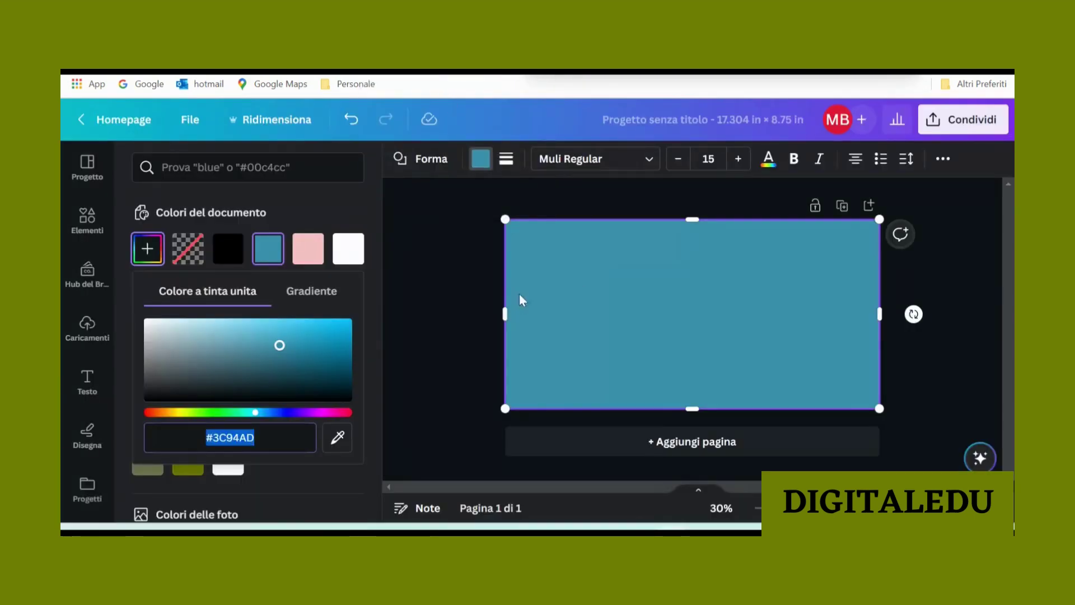
Step: Set the blue rectangle's transparency to 42 and keep it aligned over the whole cover template
click(582, 286)
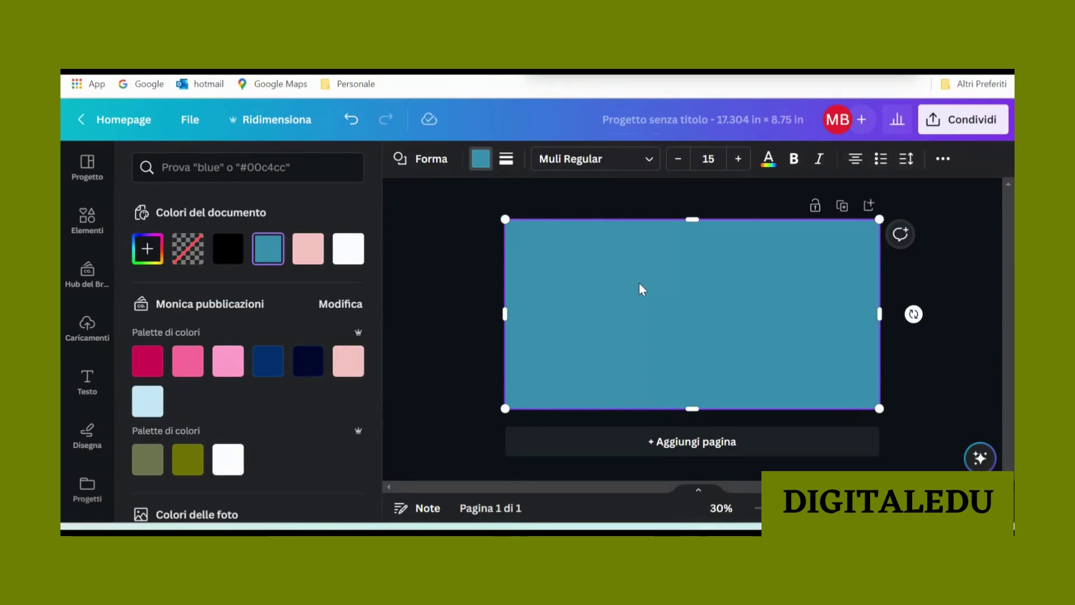
click(945, 159)
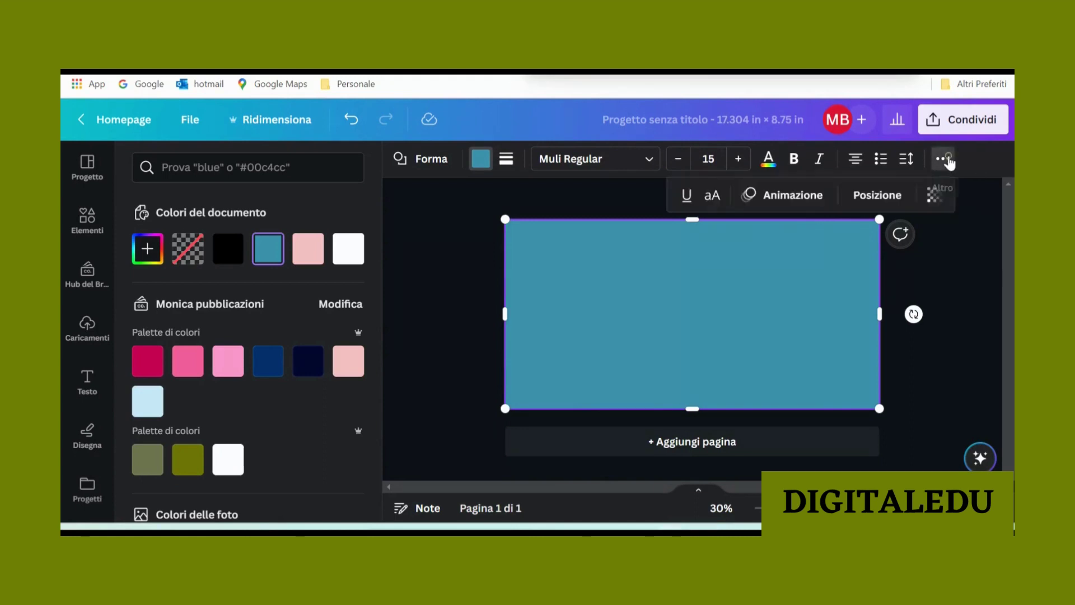
click(934, 195)
drag(928, 251, 852, 255)
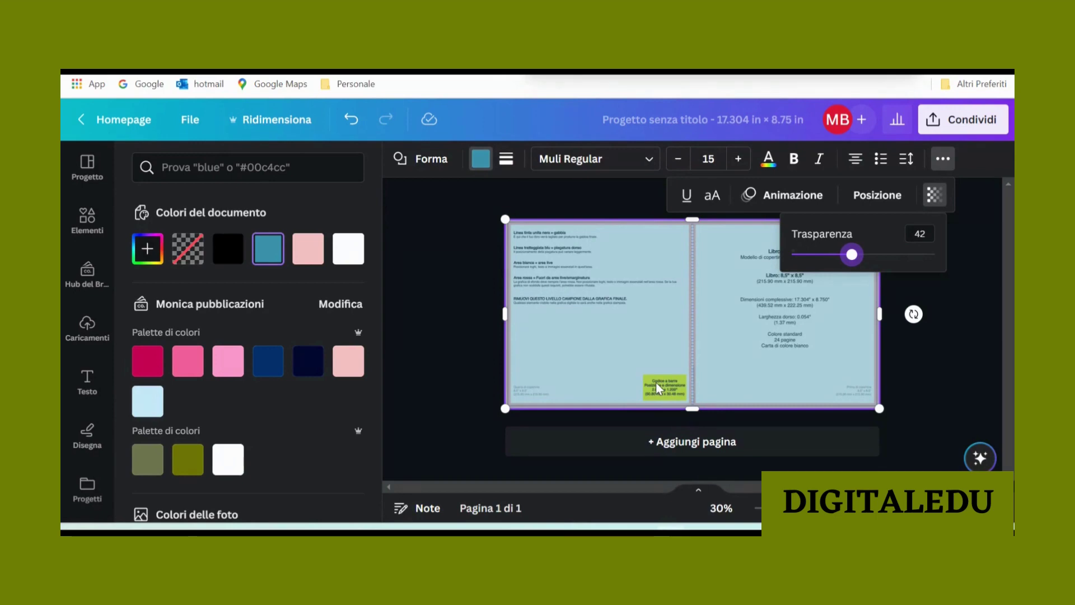
click(624, 189)
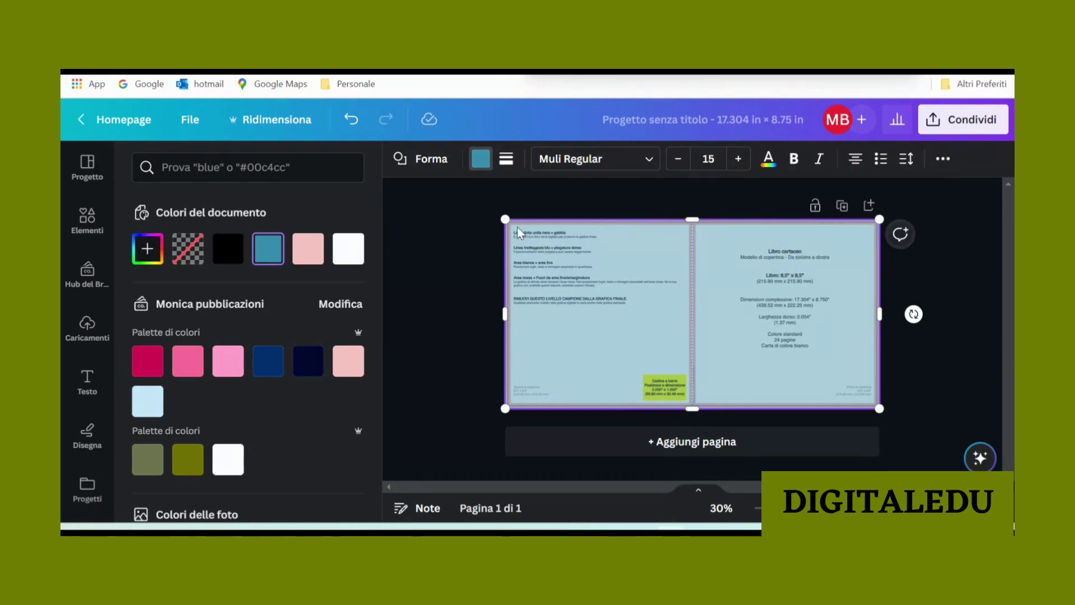
drag(512, 274, 548, 294)
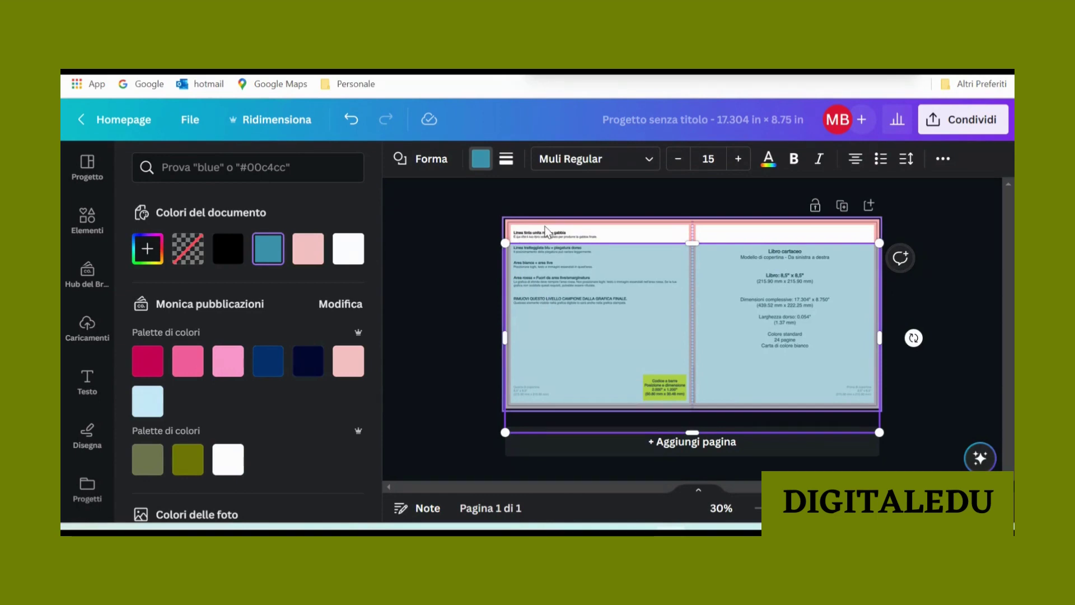
drag(560, 307, 556, 283)
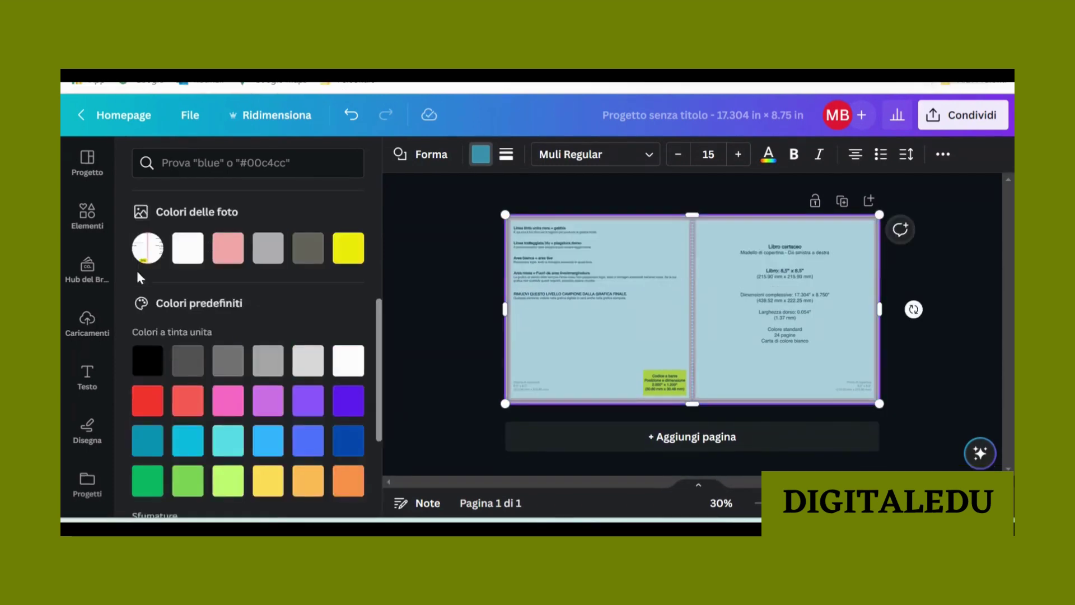
Step: Add a heading text to the cover, enlarge it to size 53.7 and set its font to Canva Sans
click(78, 380)
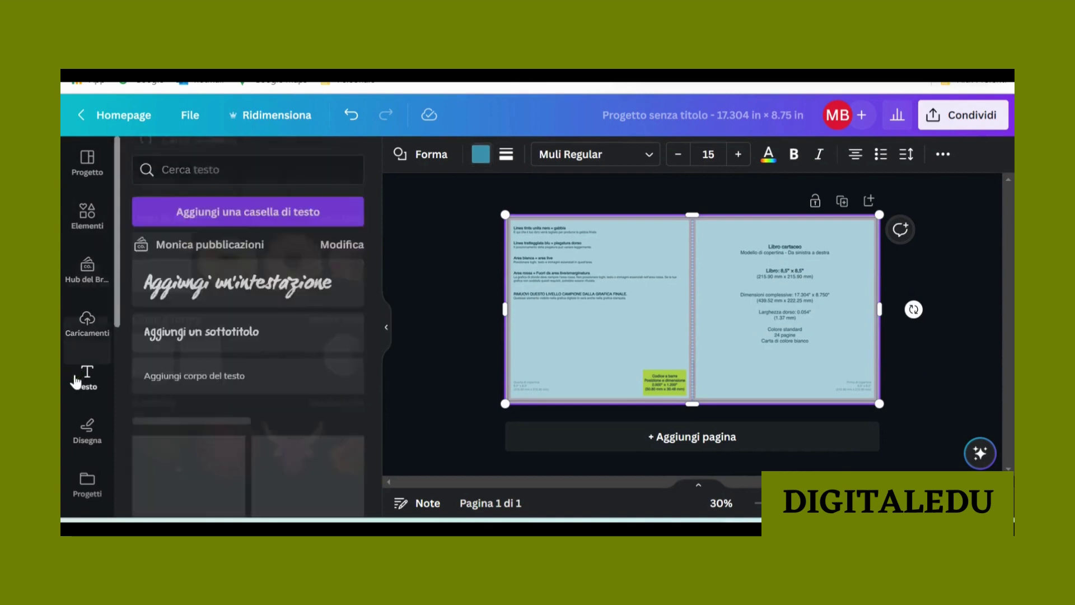
click(219, 278)
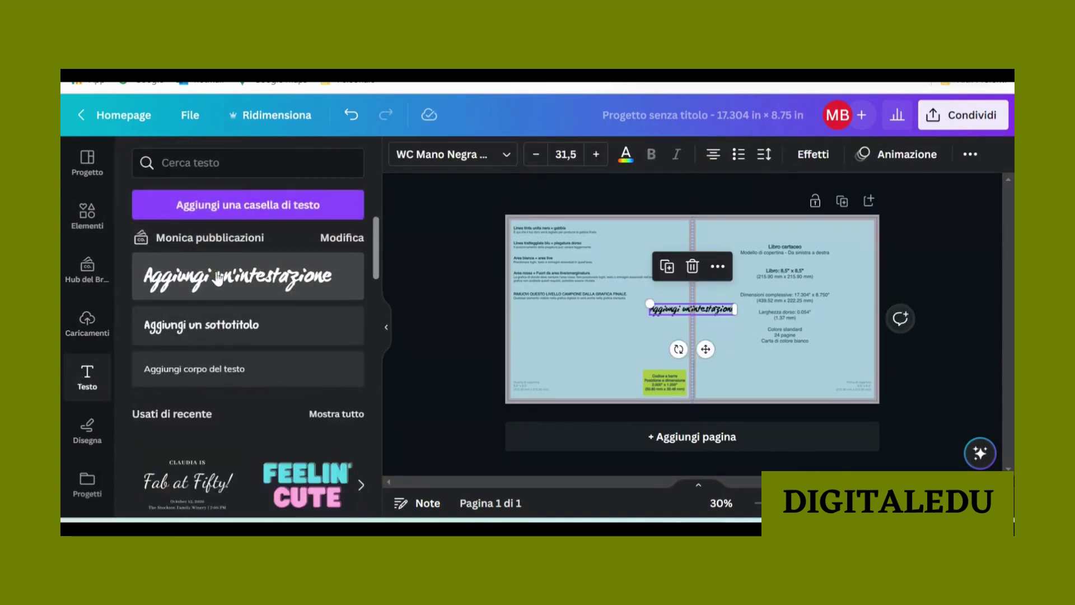
drag(649, 303, 590, 295)
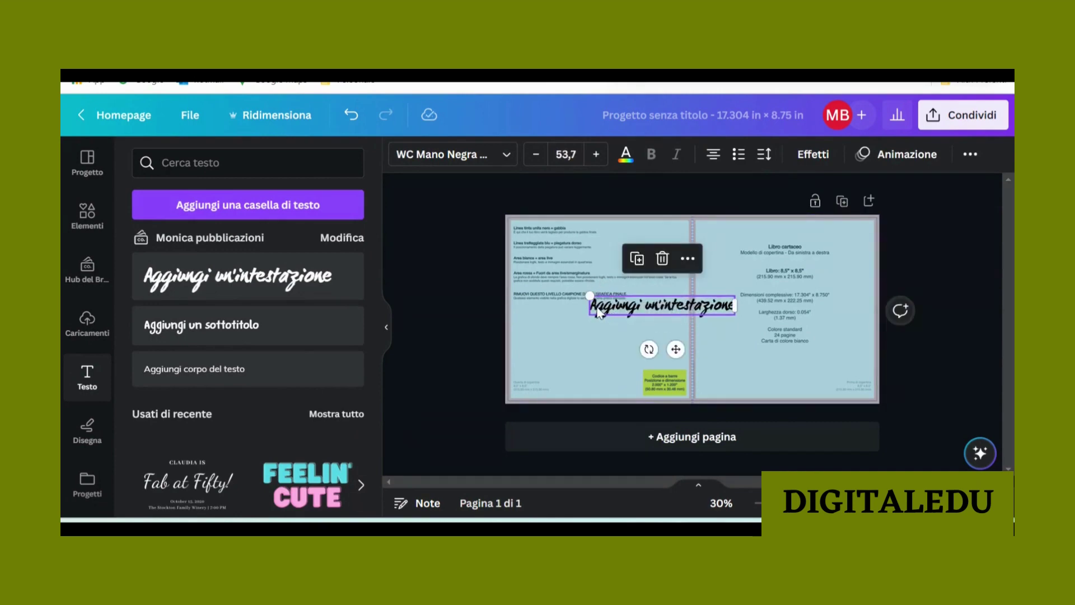
click(505, 156)
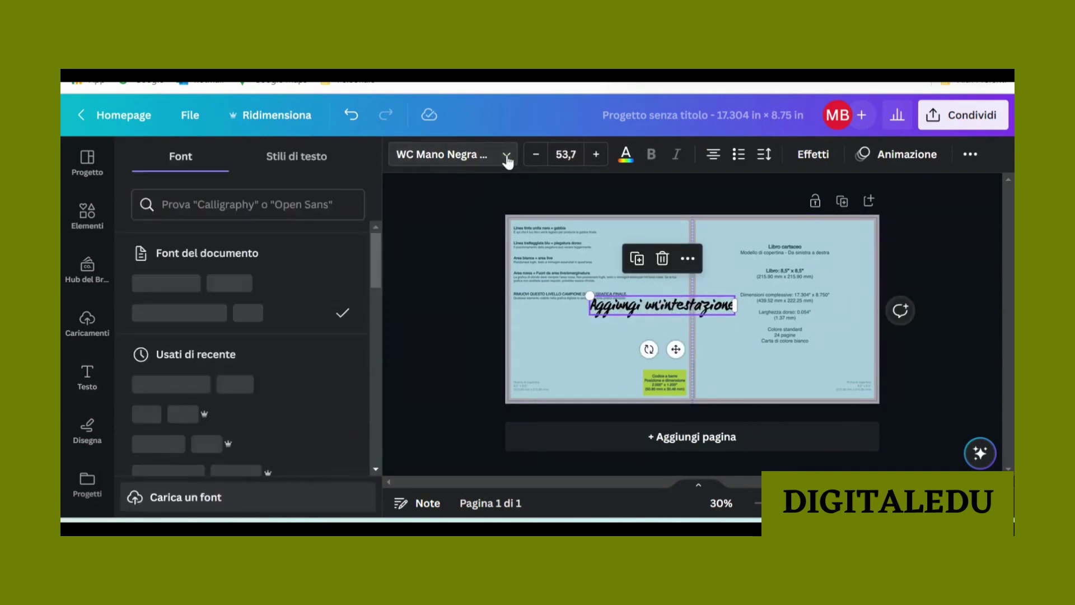
click(217, 202)
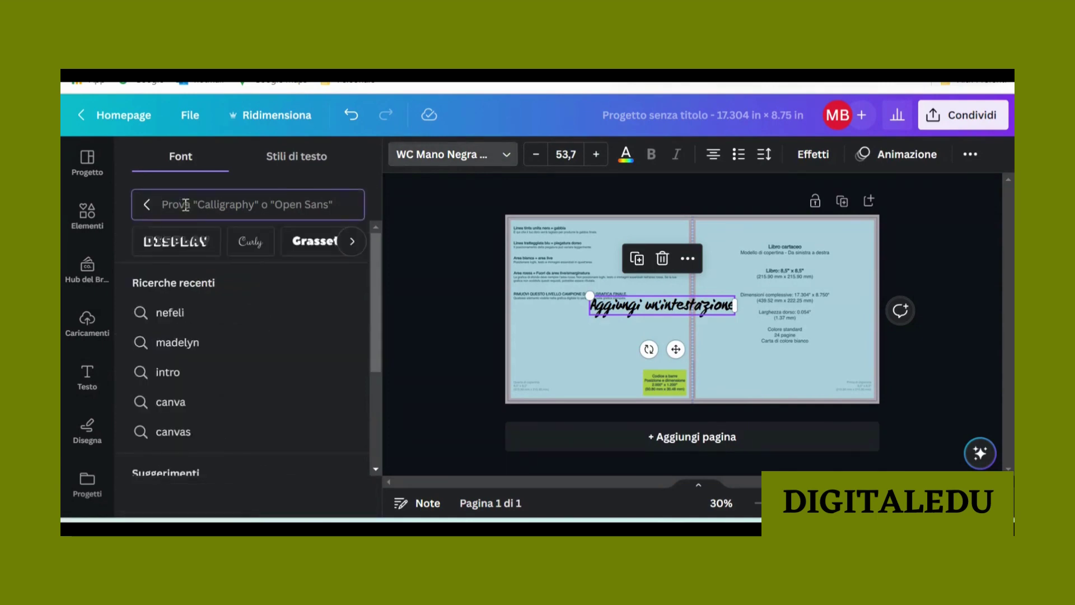
text(canva sans)
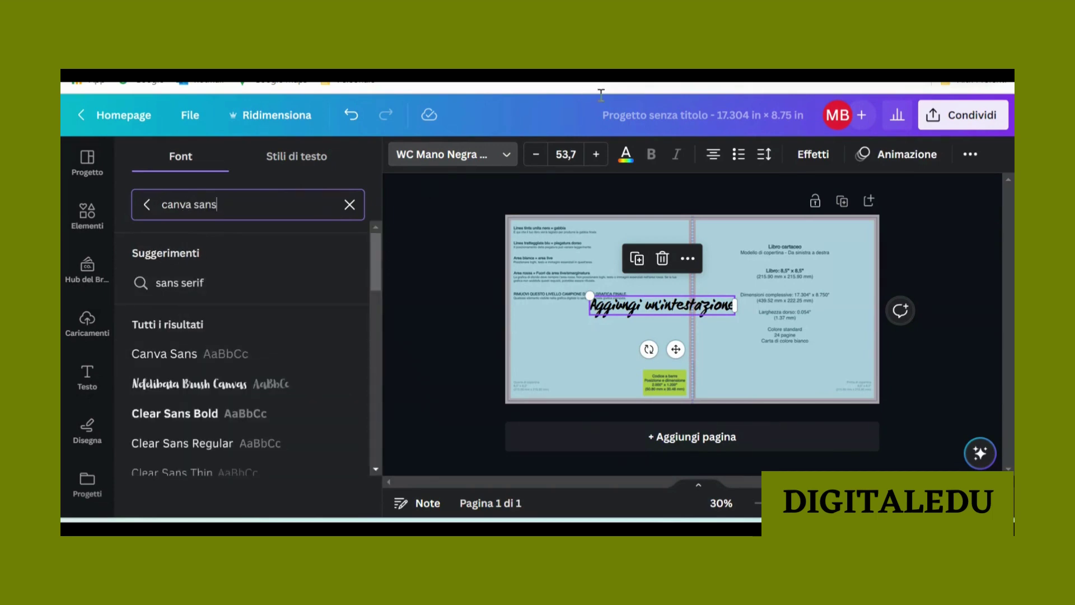
click(231, 360)
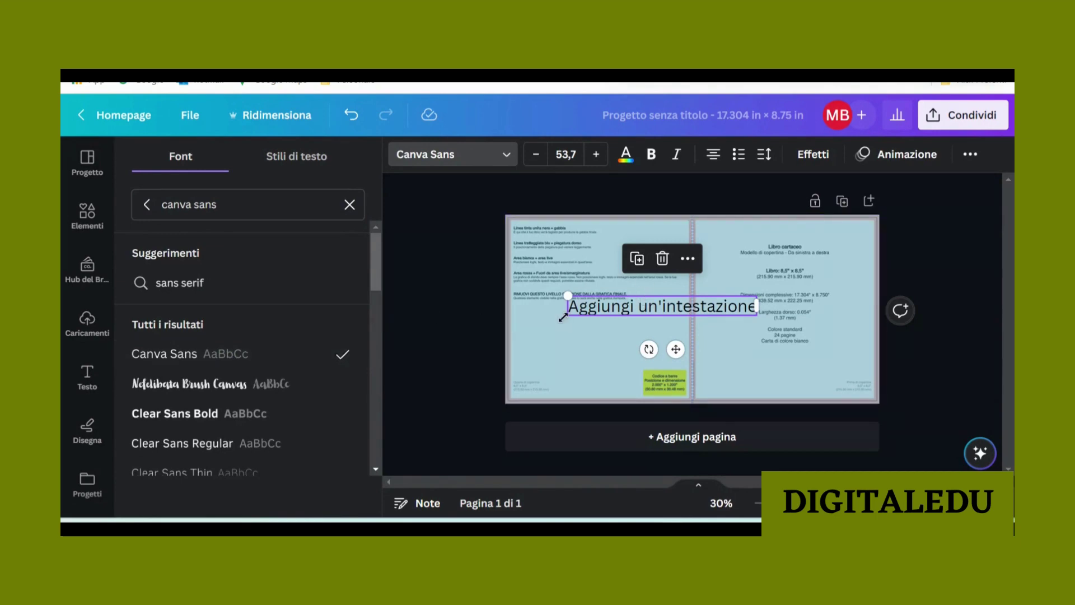
Step: Replace the heading placeholder with the copied back-cover blurb and set its font size to 20
double_click(574, 314)
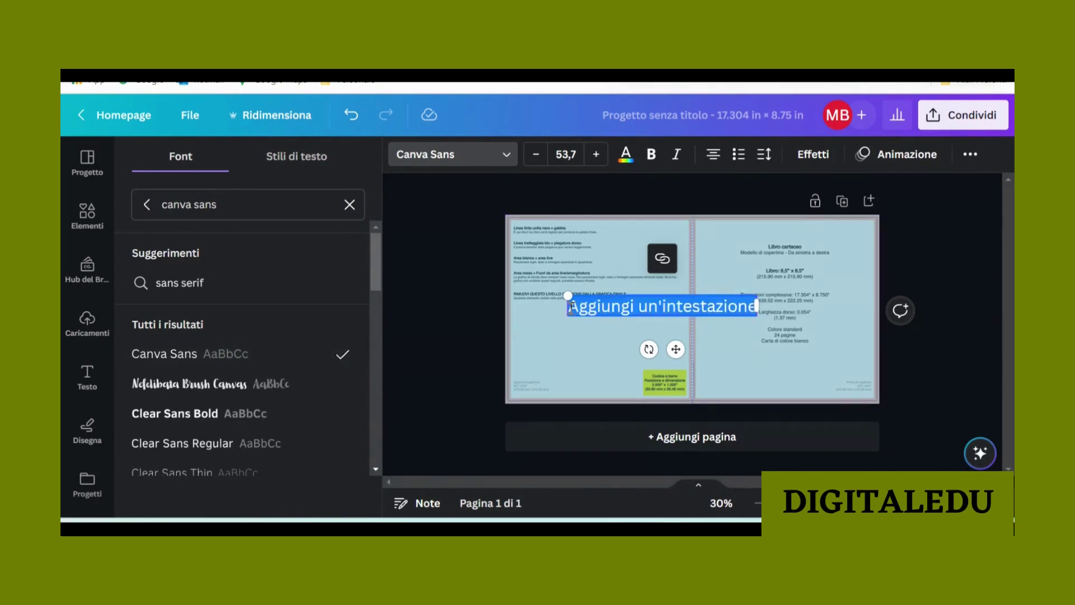
key(ctrl+v)
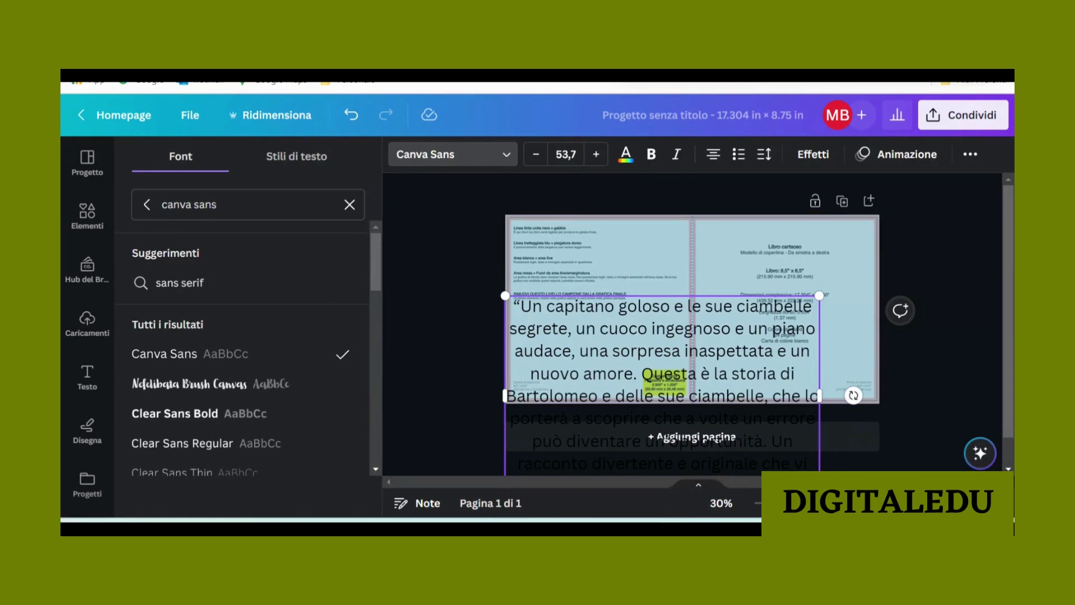
click(574, 154)
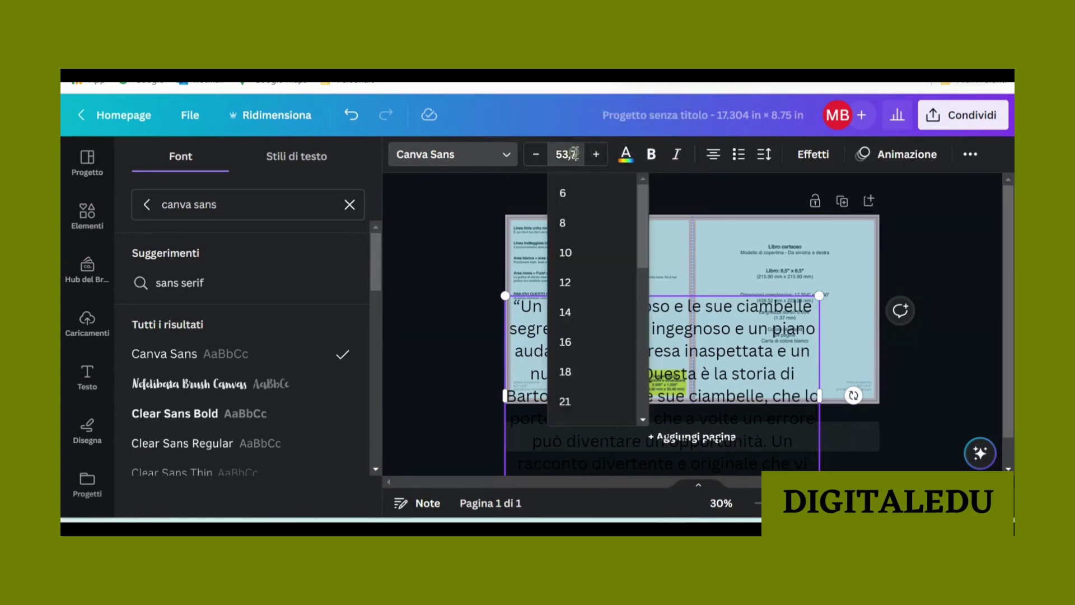
click(574, 154)
drag(576, 154, 554, 156)
text(20)
key(Return)
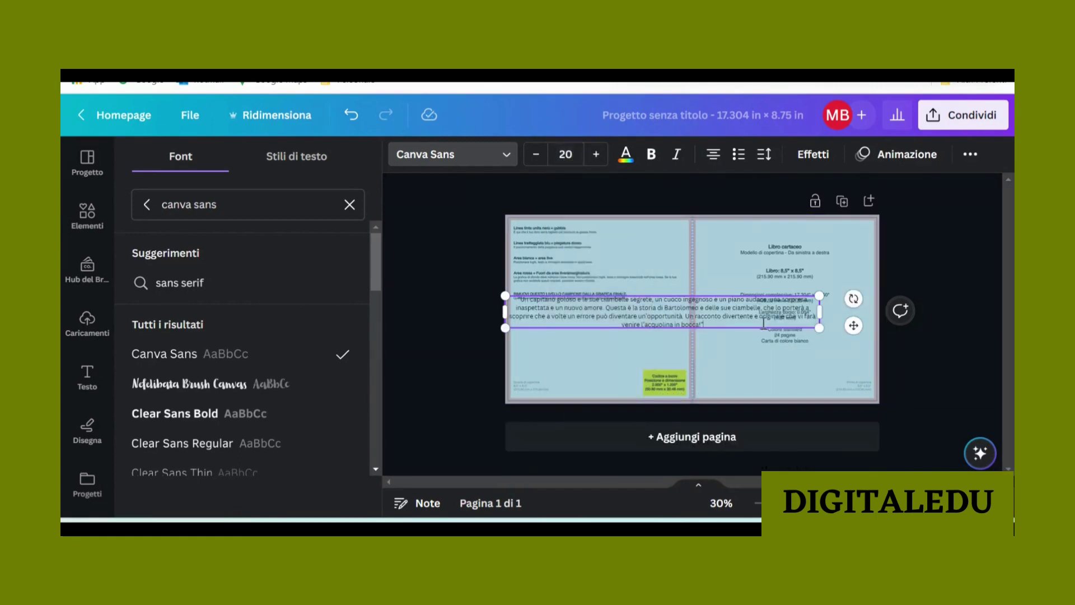
Step: Narrow the blurb's text box to fit the back cover and restore the blue rectangle's alignment over the template
drag(783, 315, 588, 318)
click(606, 315)
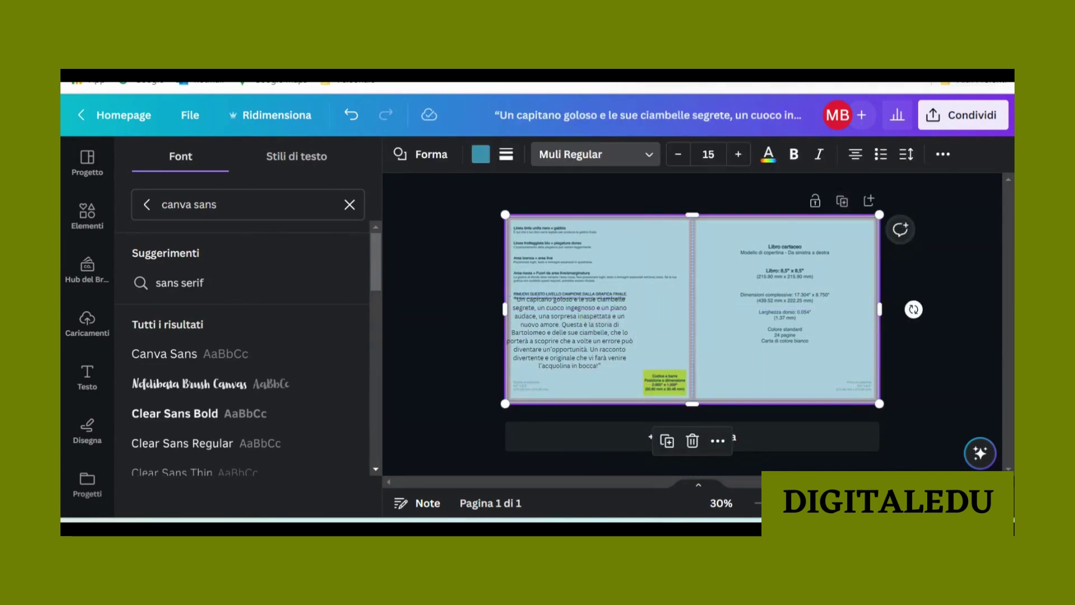
key(ctrl+z)
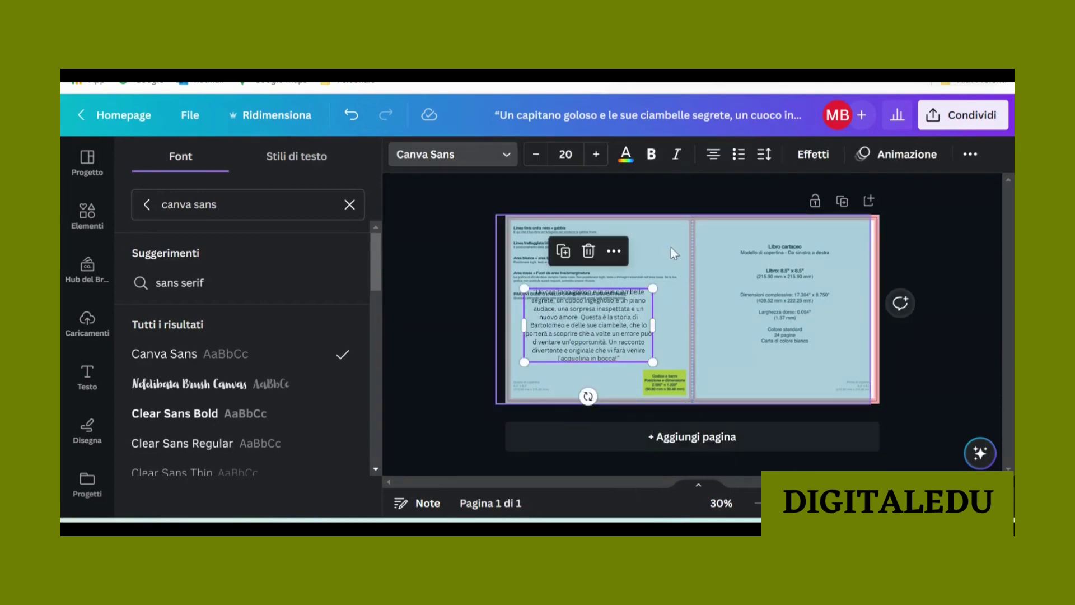
drag(745, 306, 747, 308)
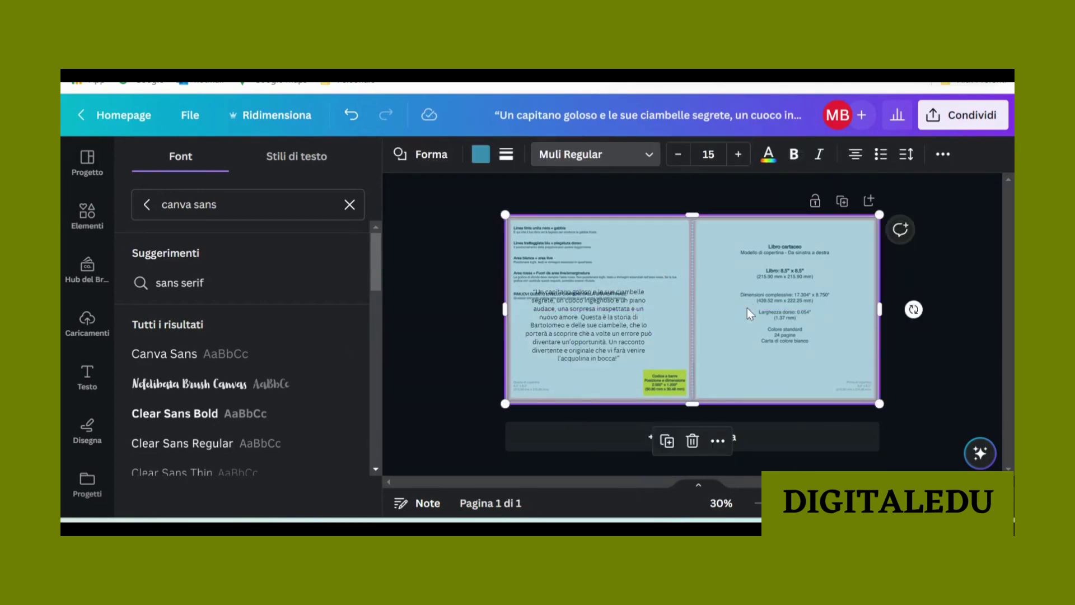
Step: Lock the blue rectangle and move the blurb text onto the back cover above the barcode area
click(717, 440)
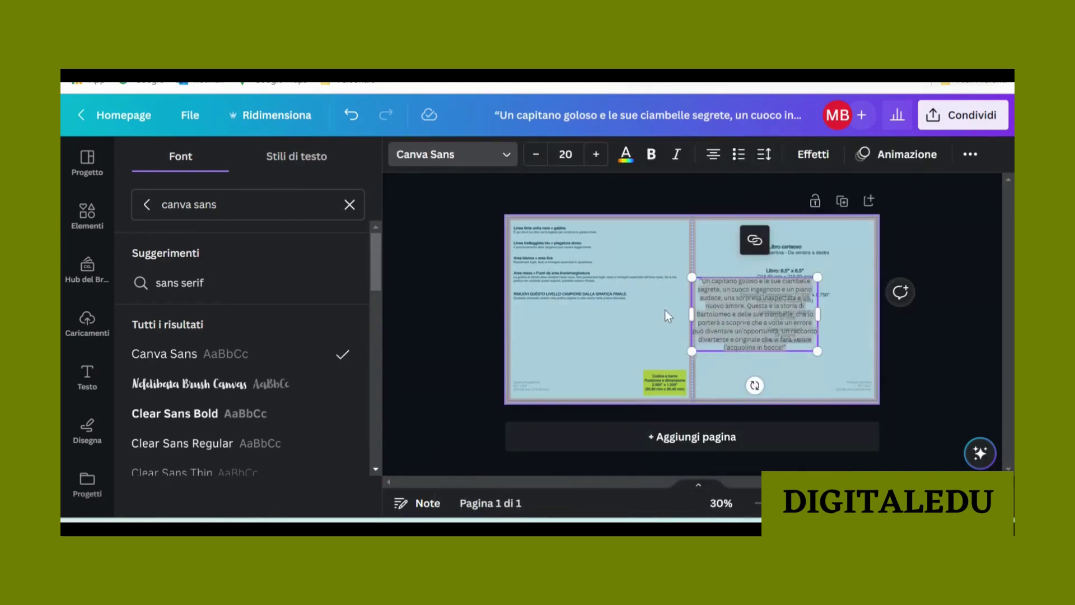
click(664, 311)
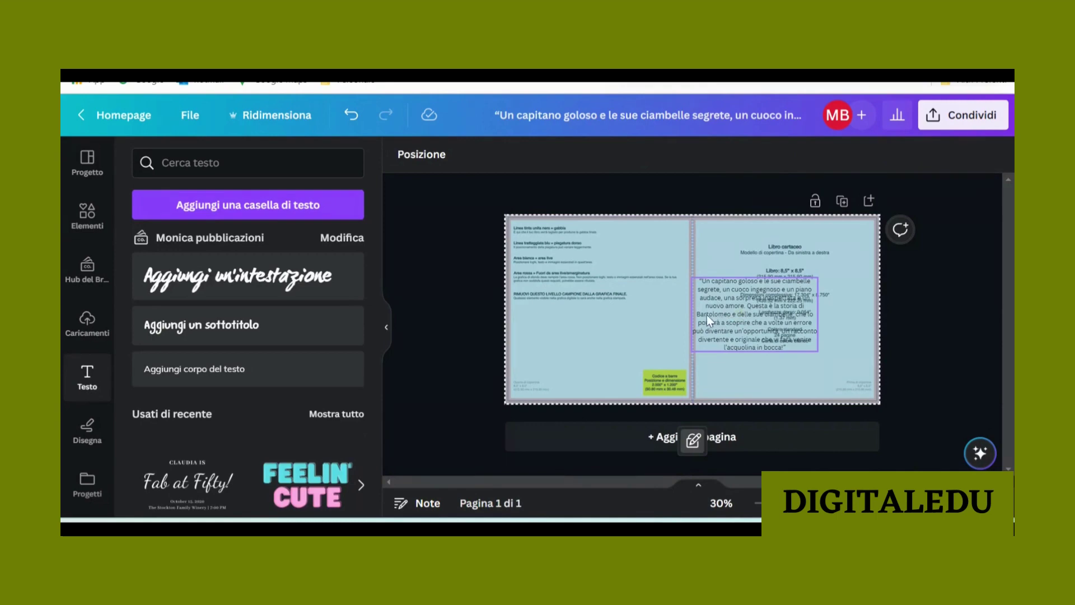
drag(707, 315, 593, 314)
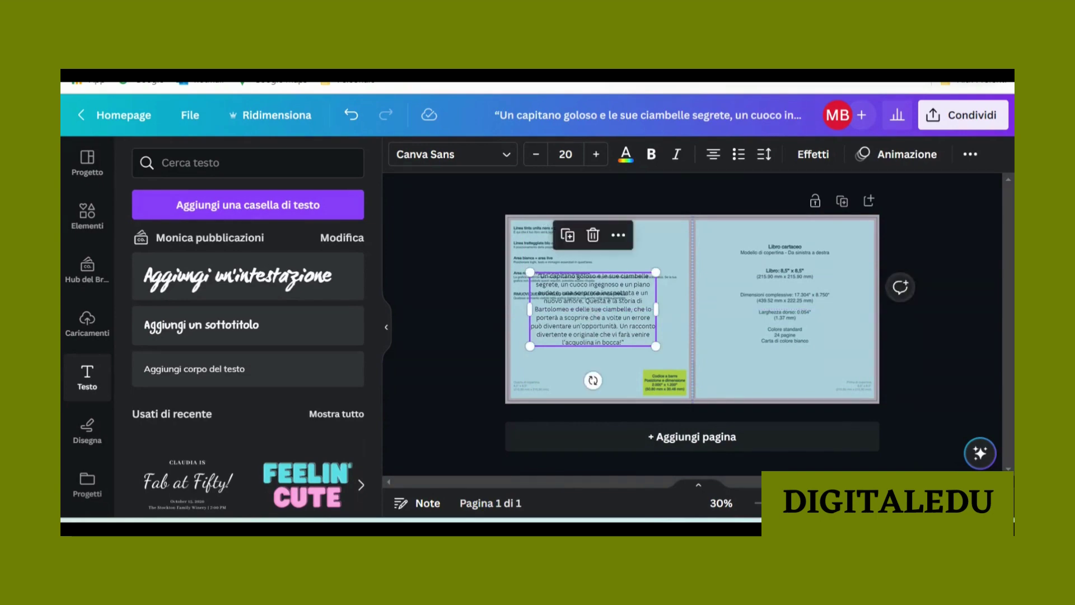
Step: Bring the publisher's name text in Nefelibata Brush, size 24, from the finished cover design and place it below the blurb
click(714, 263)
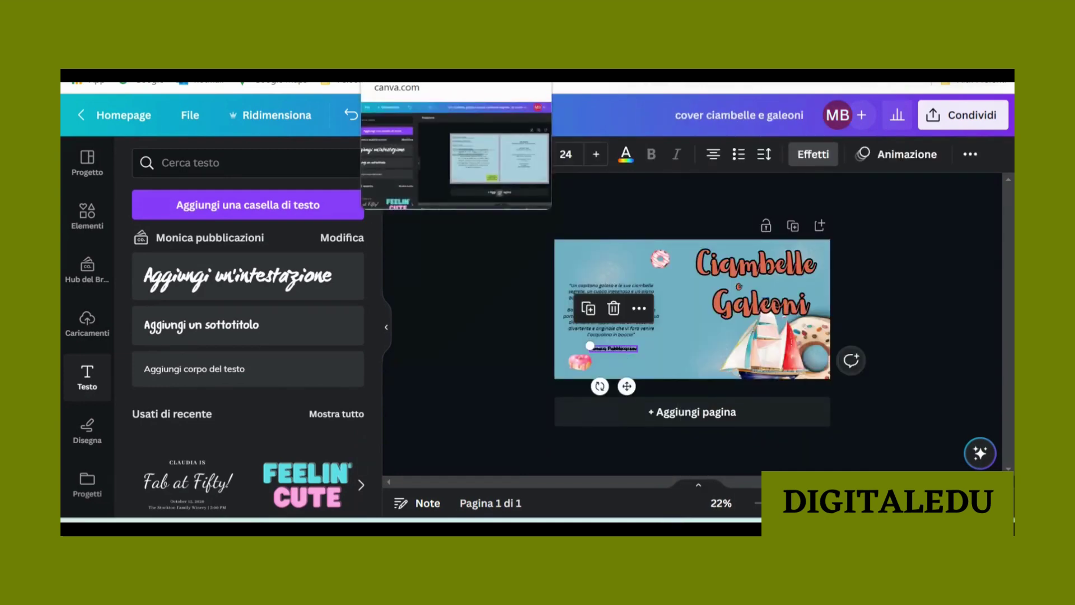
click(403, 73)
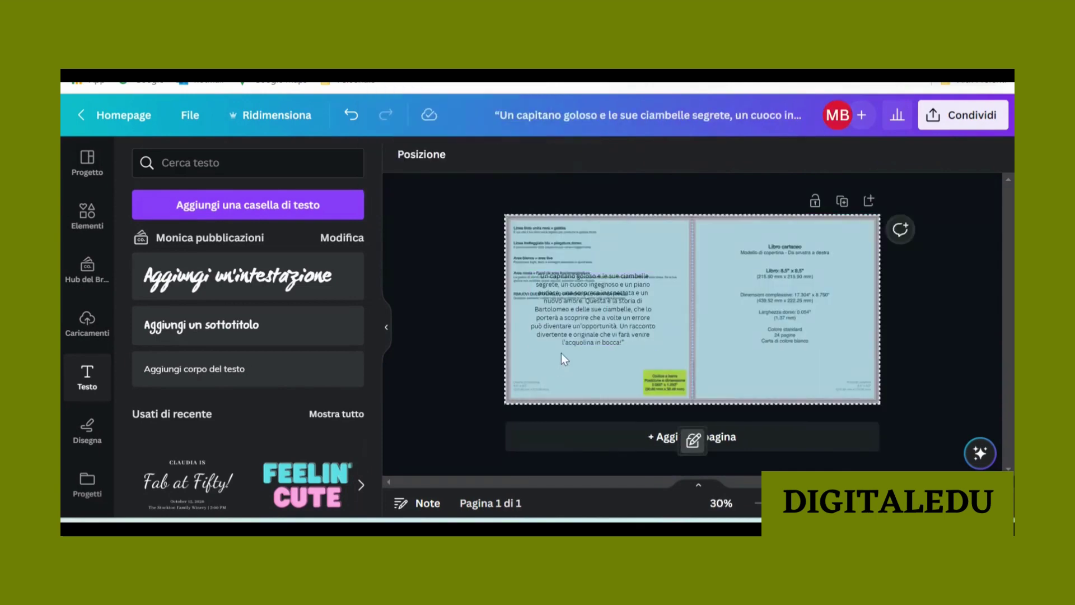
text(Monica Pubblicazioni)
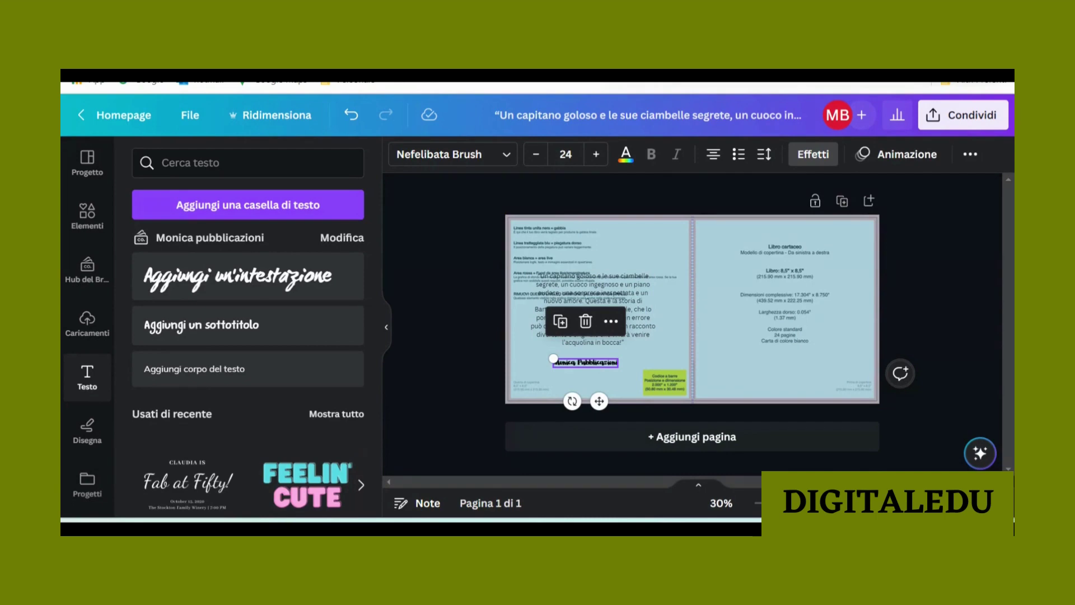
click(85, 224)
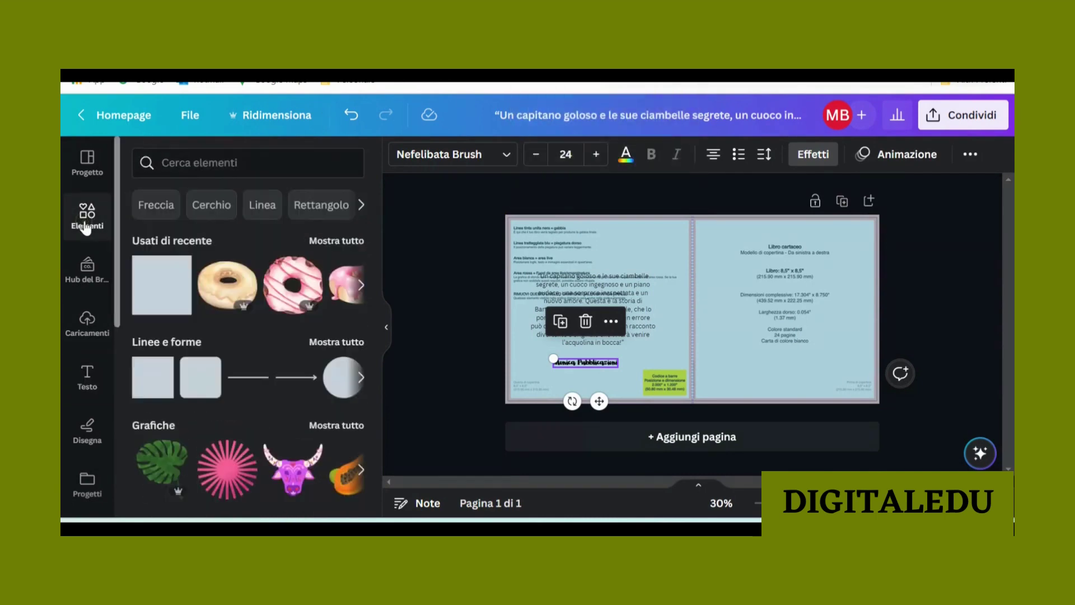
click(322, 241)
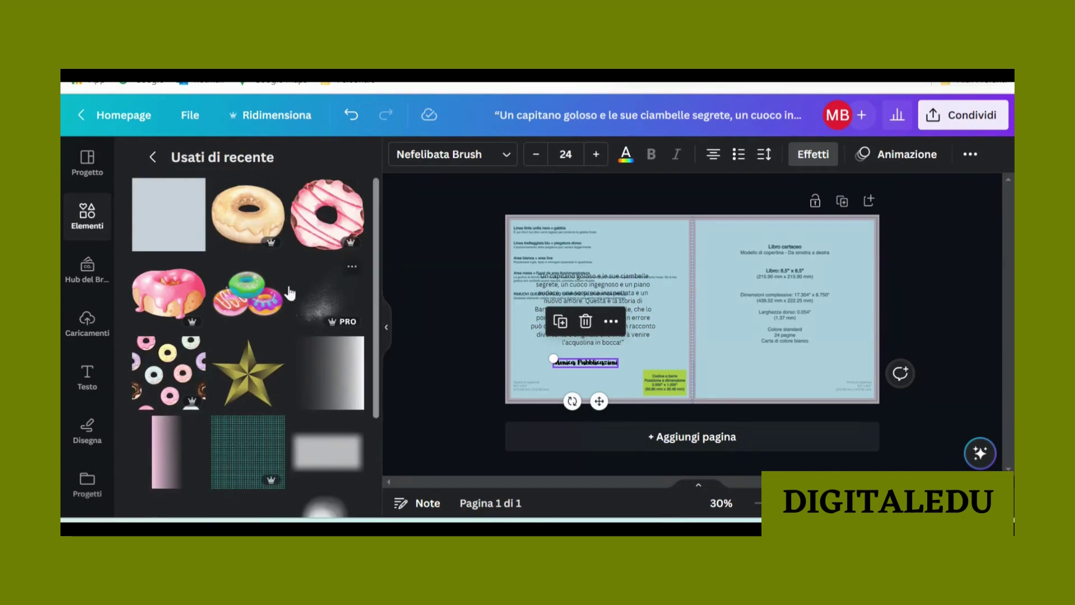
click(179, 302)
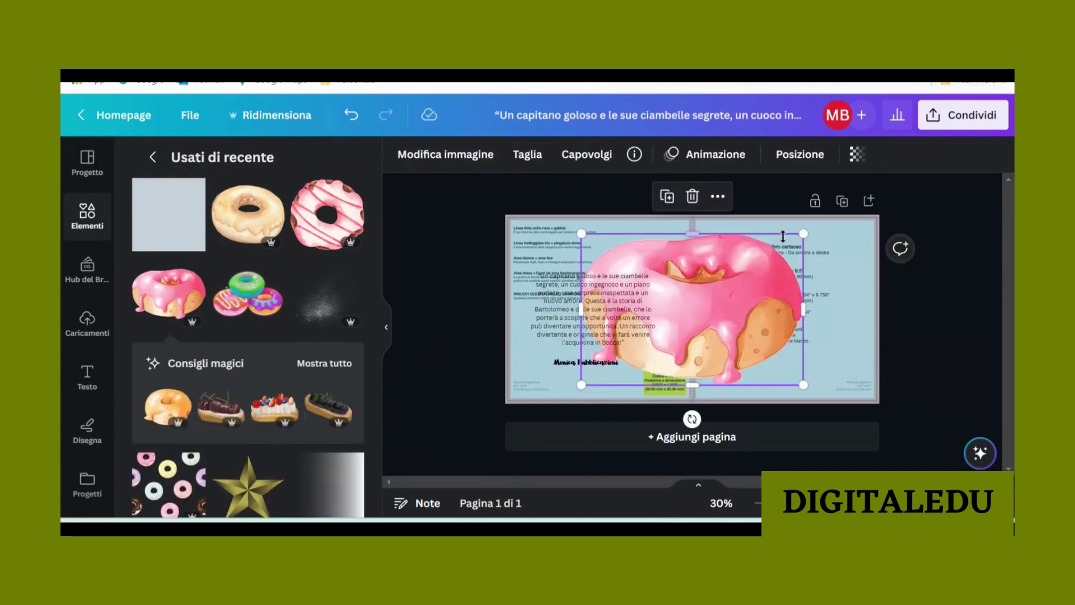
drag(804, 232, 542, 386)
click(563, 378)
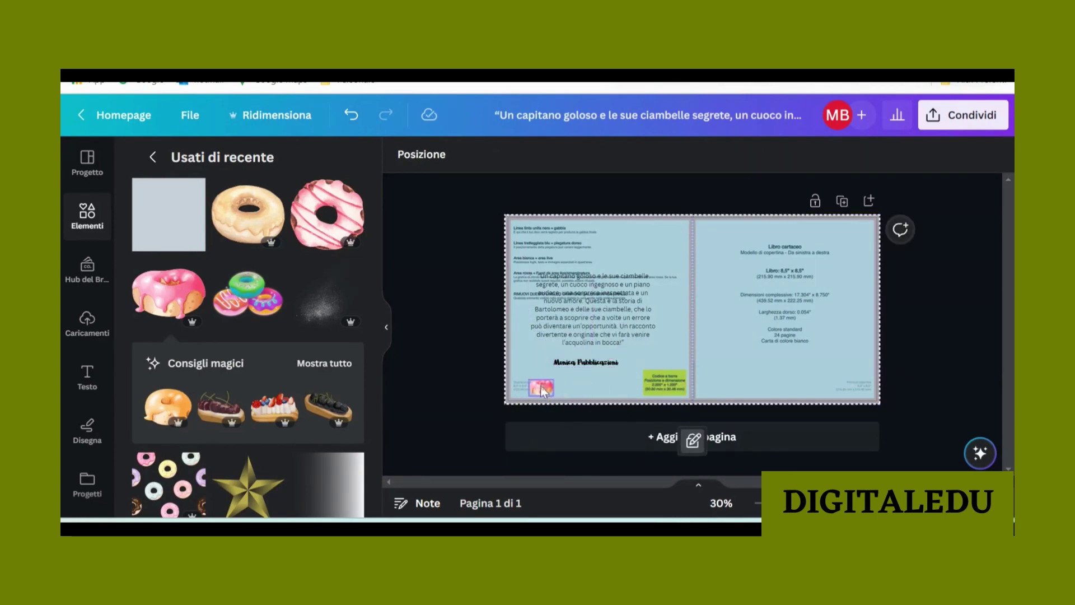
click(540, 387)
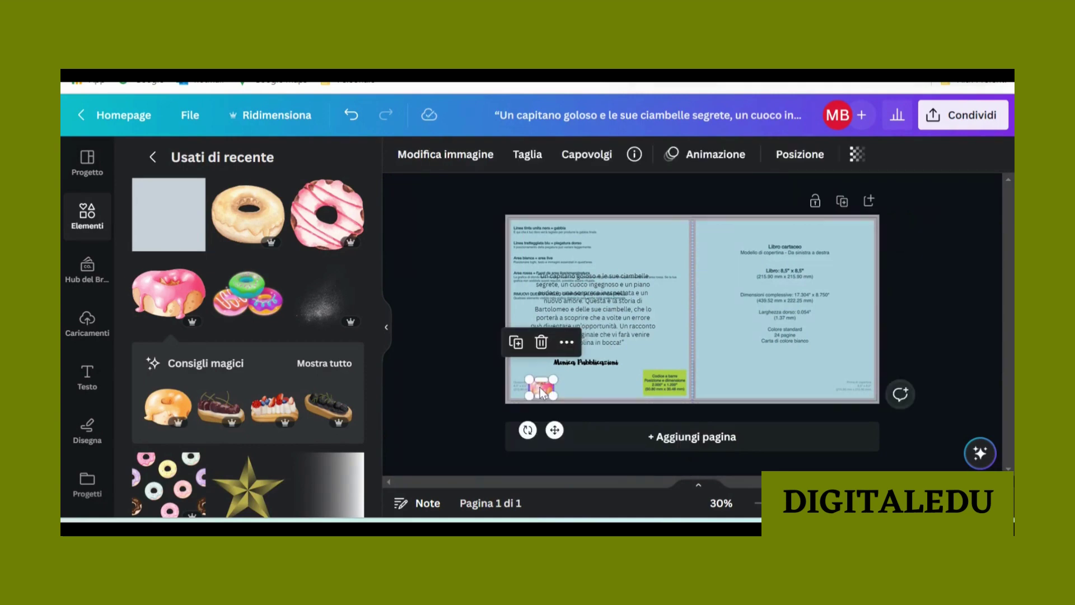
click(541, 343)
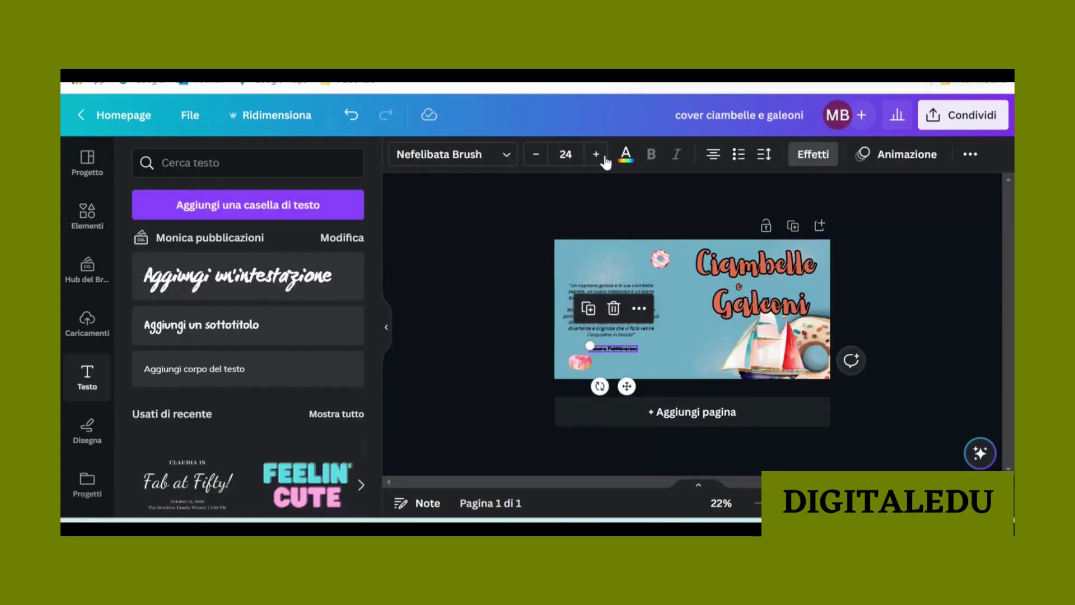
Step: Bring both doughnuts from the finished cover onto the back cover, the striped one above the blurb and the pink-glazed one in the lower-left corner
drag(559, 195, 669, 270)
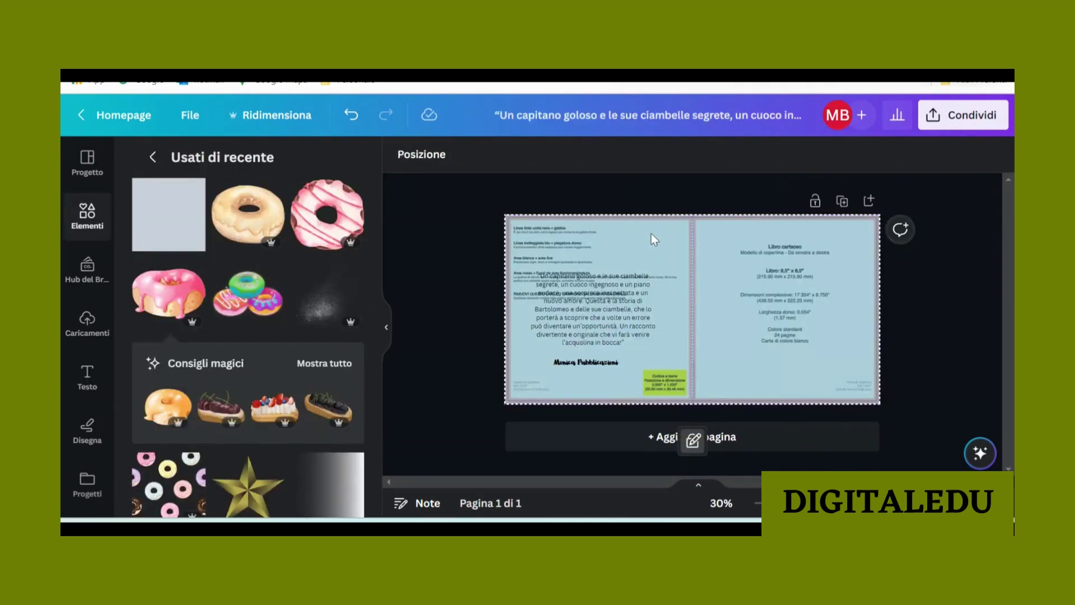
key(ctrl+v)
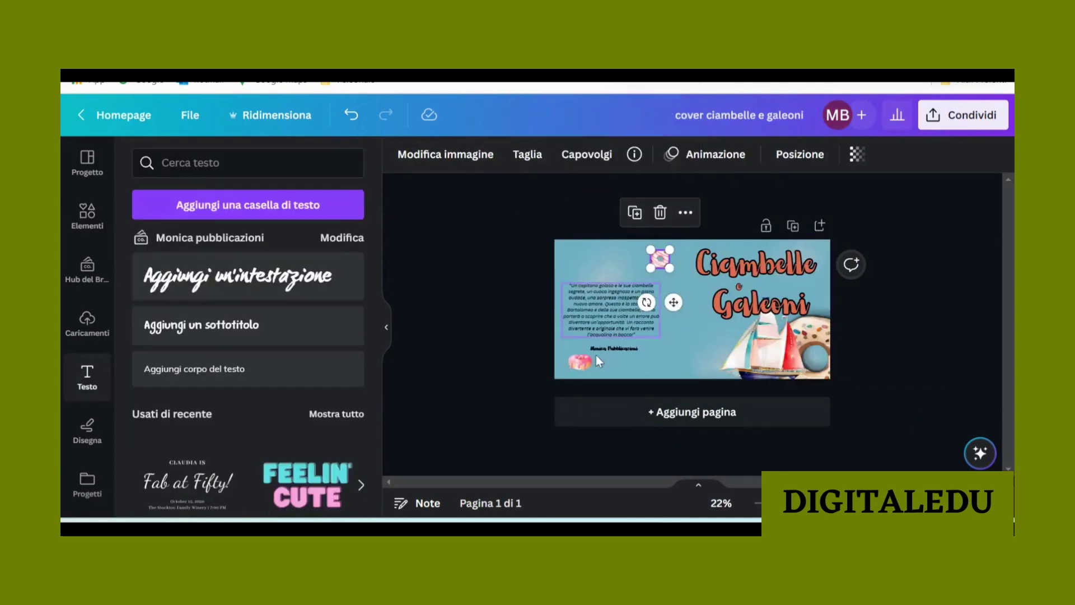
drag(660, 258, 588, 367)
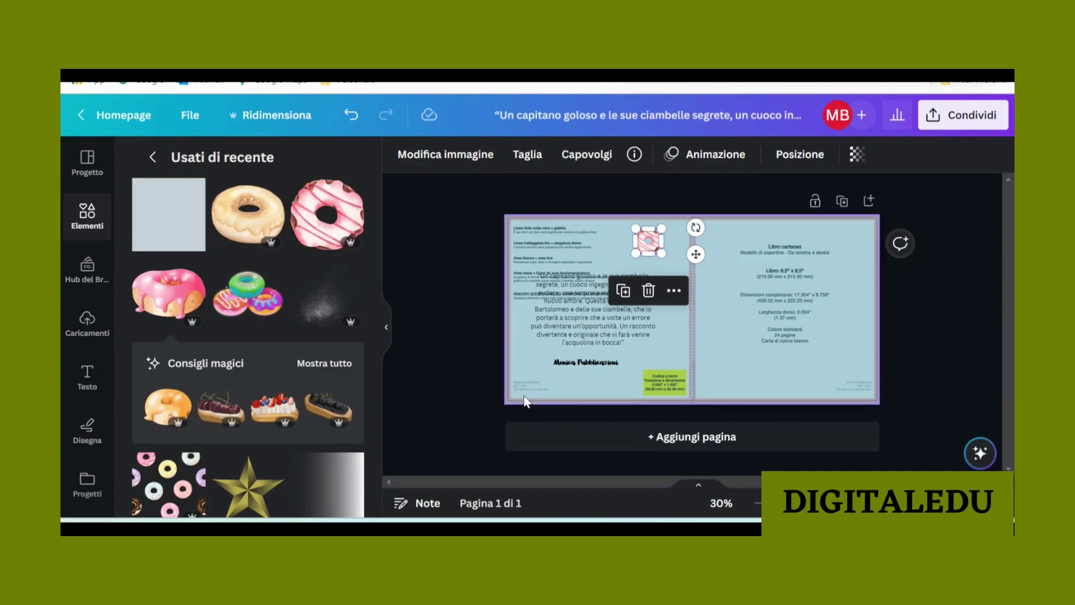
drag(523, 395, 528, 389)
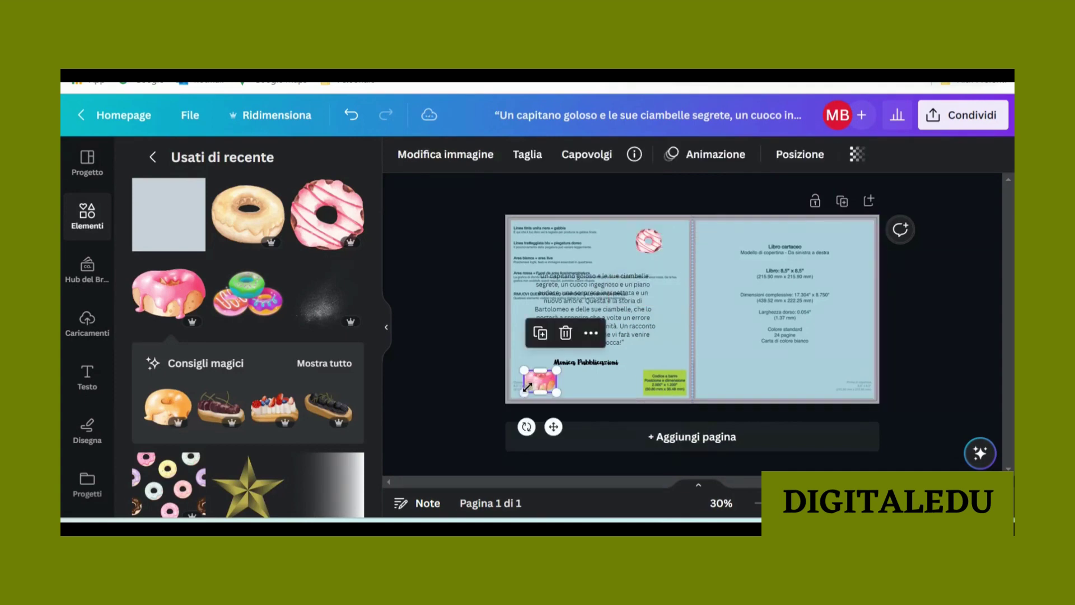
click(610, 392)
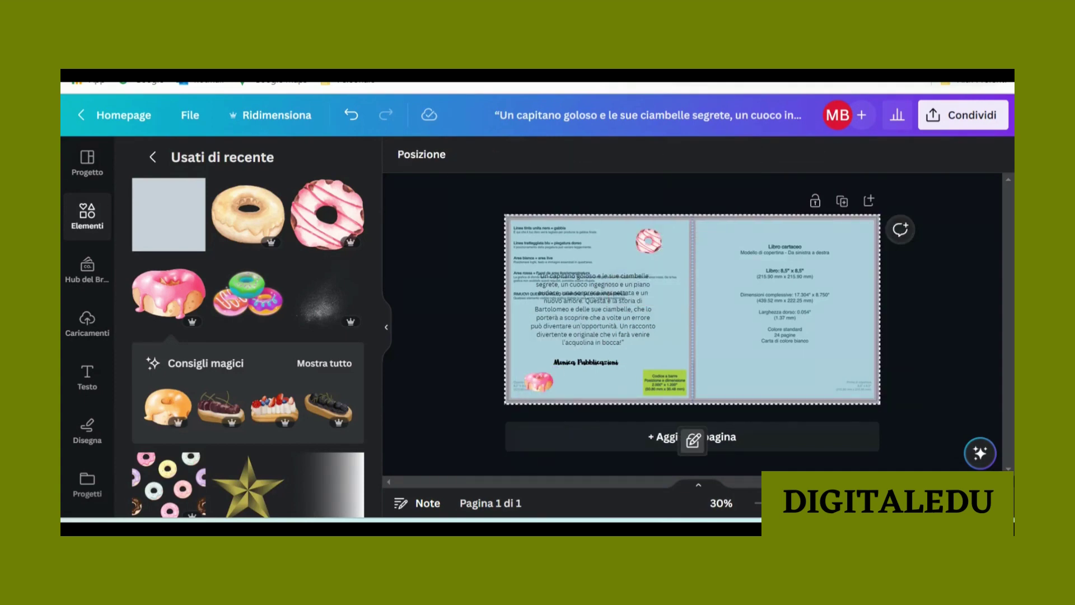
Step: Switch the pink-glazed doughnut to the new photo editor and apply the warm Latte filter at full intensity
click(534, 383)
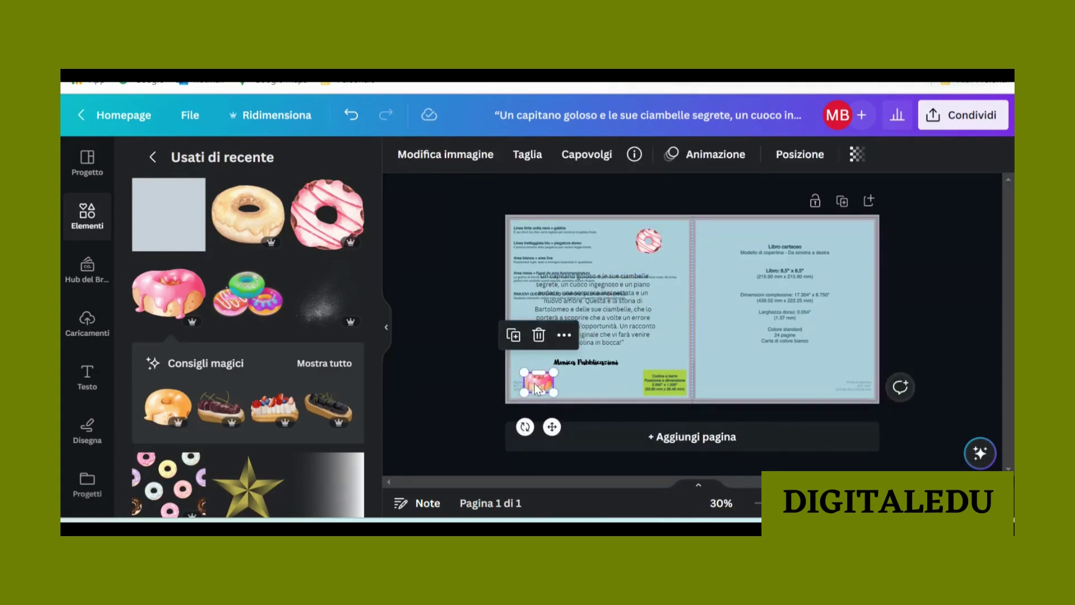
click(442, 158)
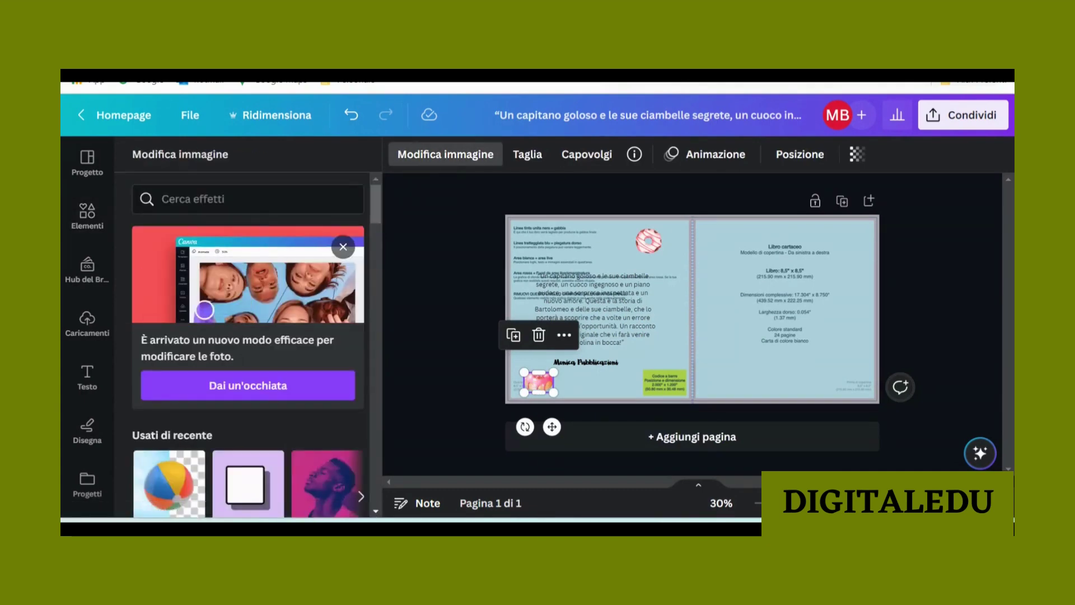
scroll(269, 374, down, 1)
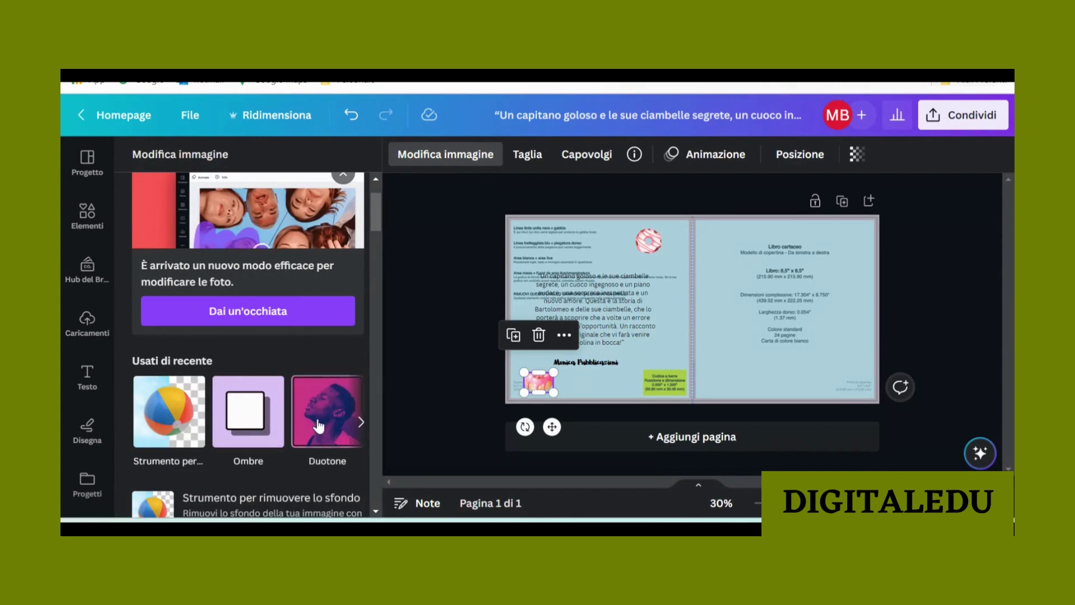
scroll(279, 263, up, 1)
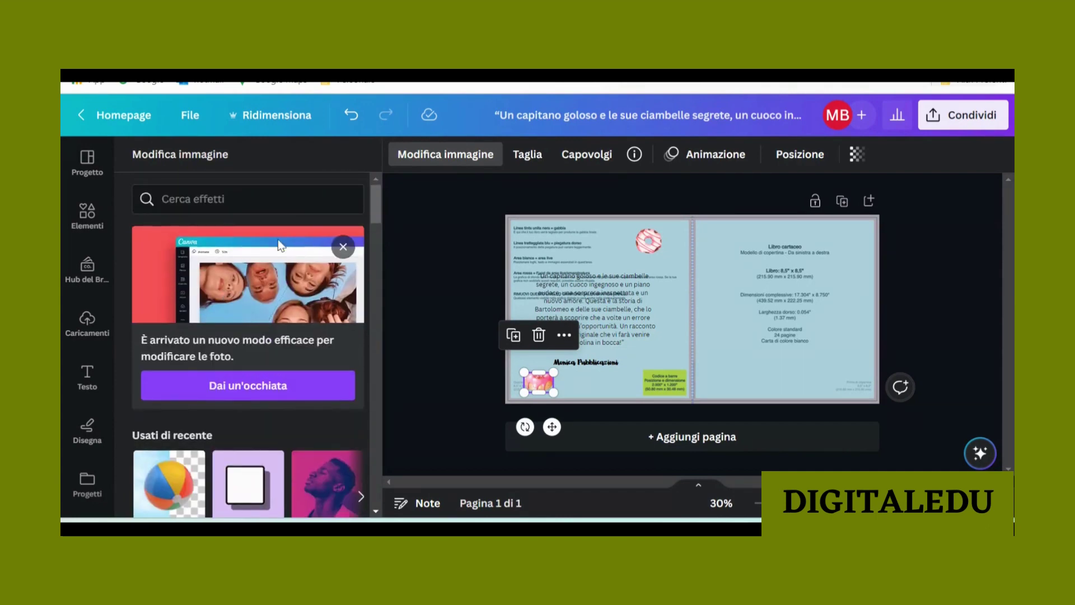
click(239, 385)
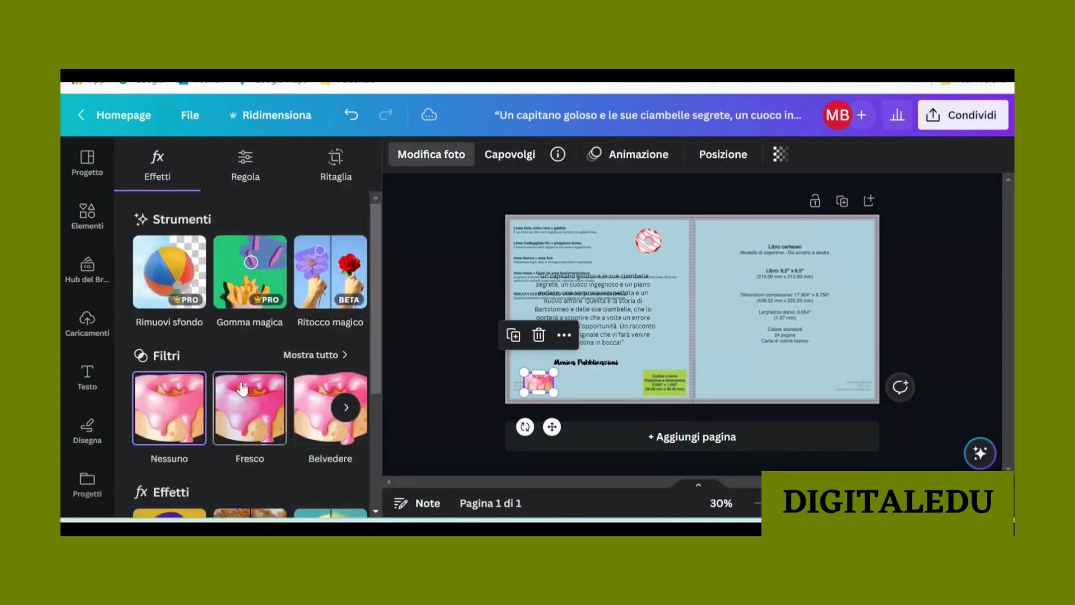
scroll(252, 259, down, 2)
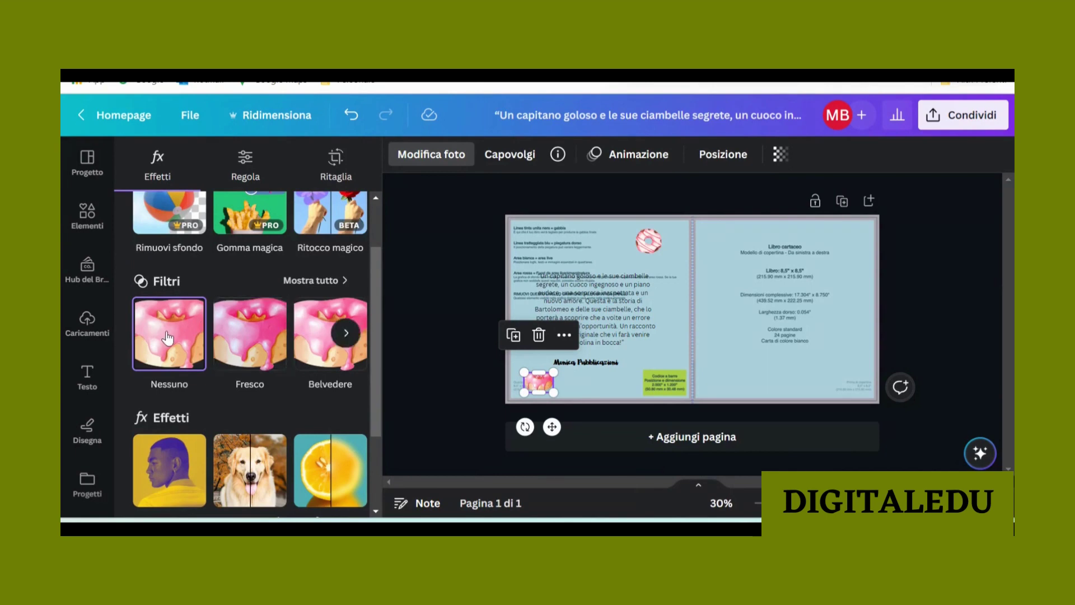
click(309, 280)
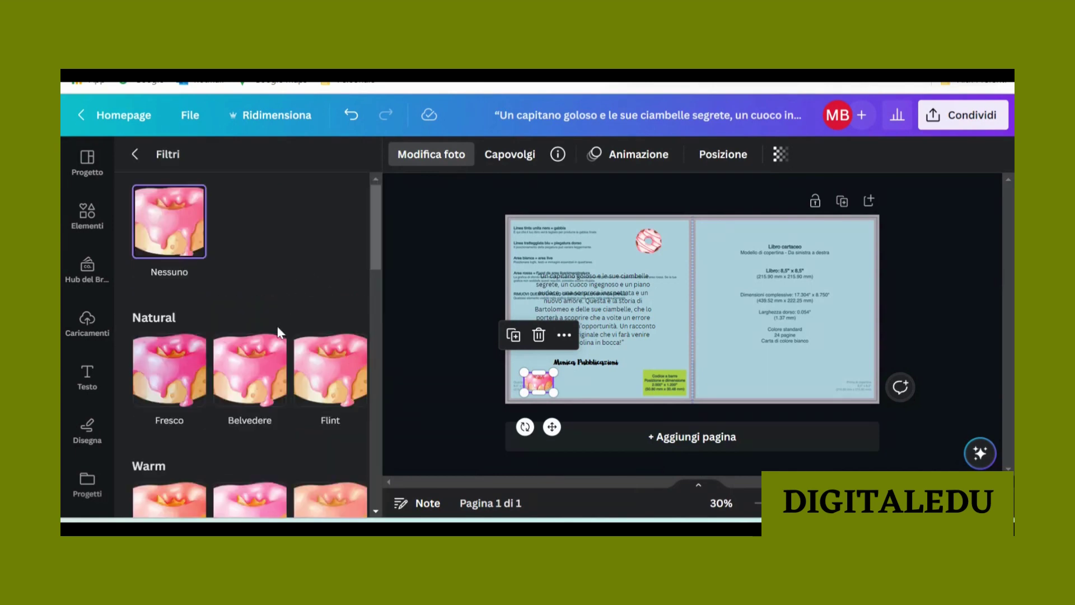
scroll(280, 331, down, 5)
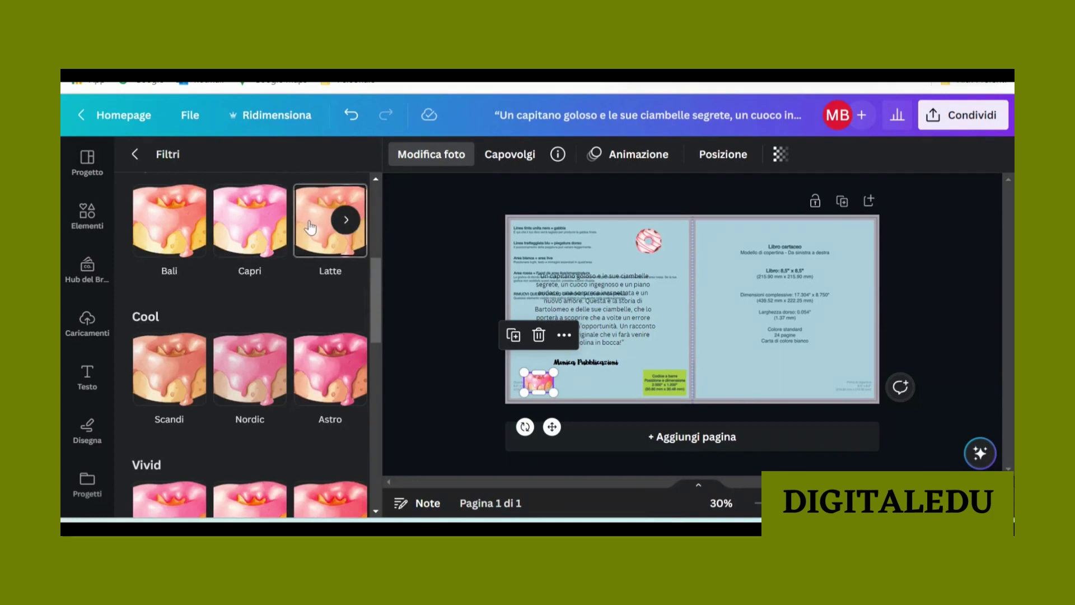
click(311, 226)
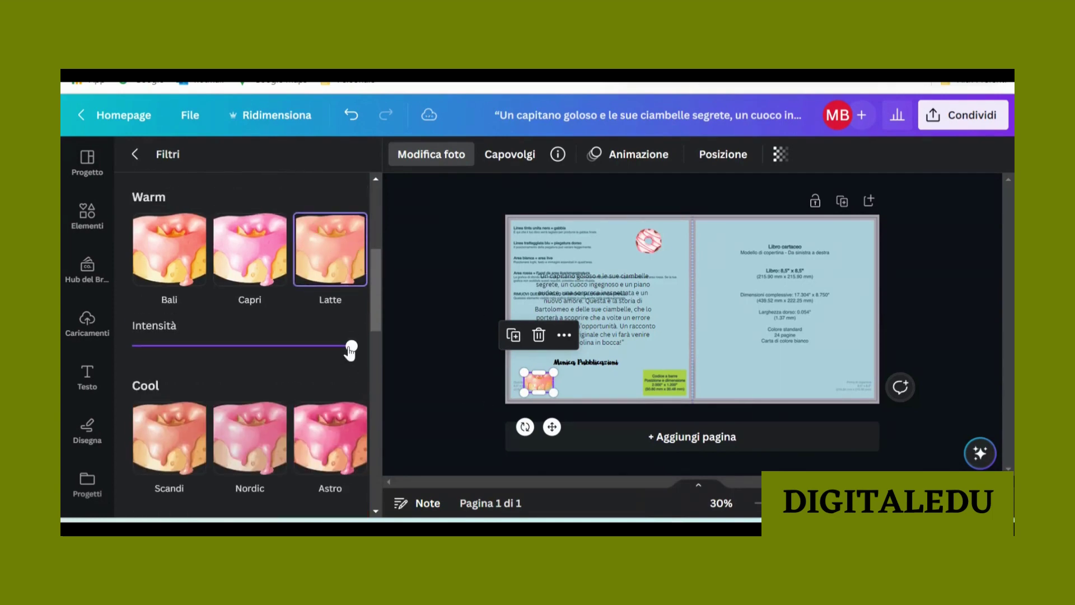
mouse_move(352, 346)
mouse_down()
mouse_move(267, 346)
mouse_move(367, 348)
mouse_move(362, 340)
mouse_up()
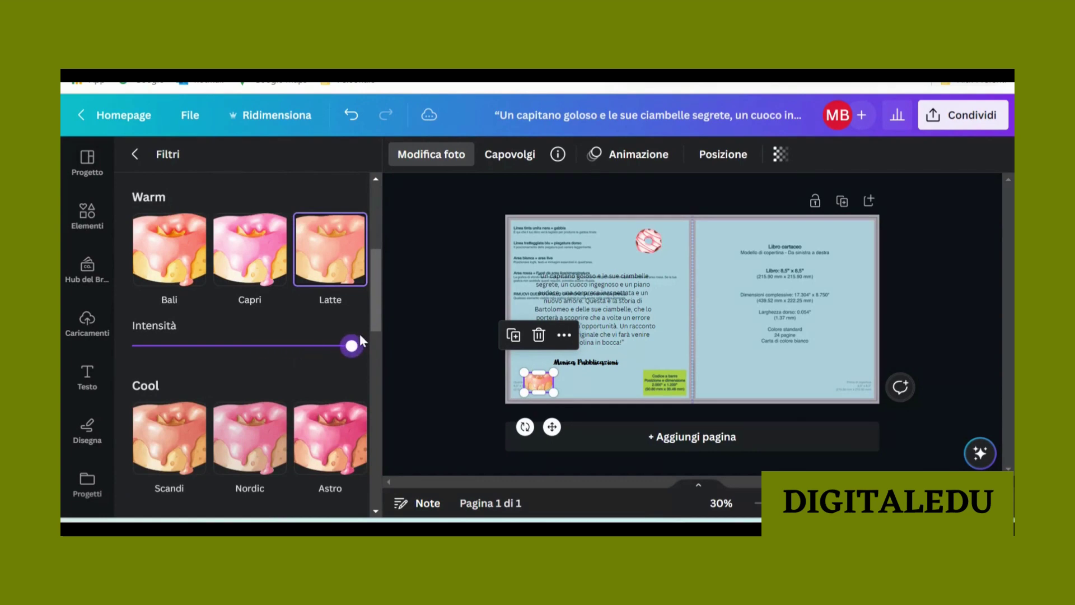
click(600, 385)
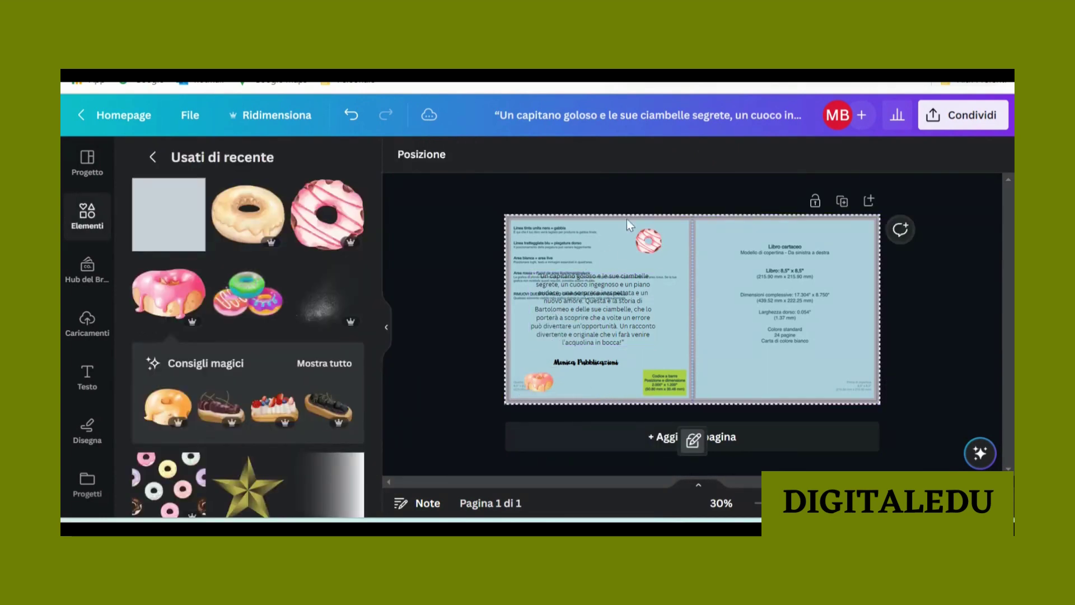
Step: Try the Flint filter on the striped doughnut and replace it with the warm Bali filter
click(654, 241)
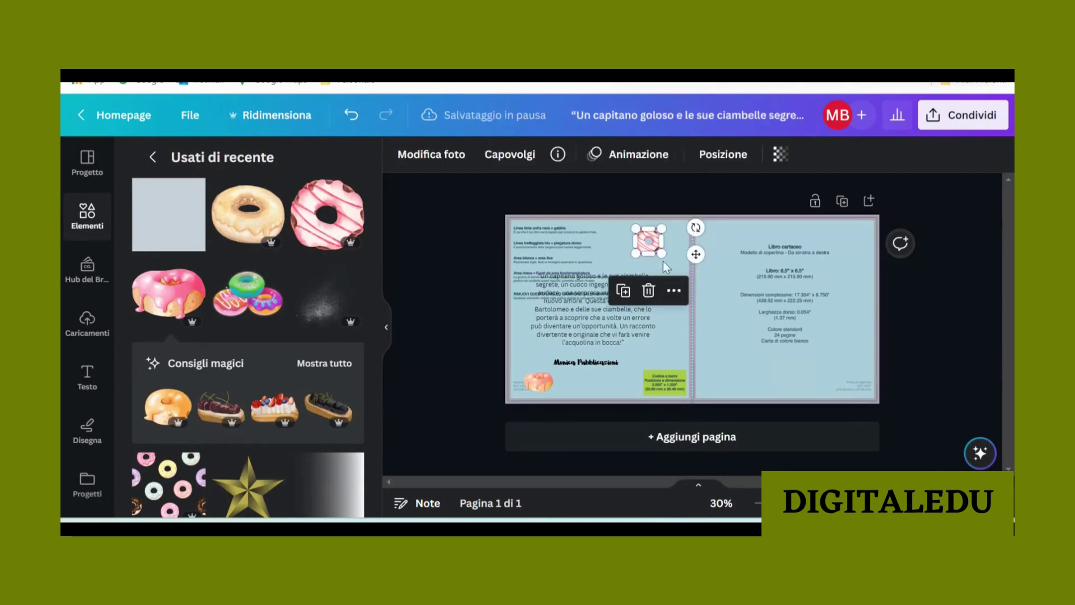
click(451, 159)
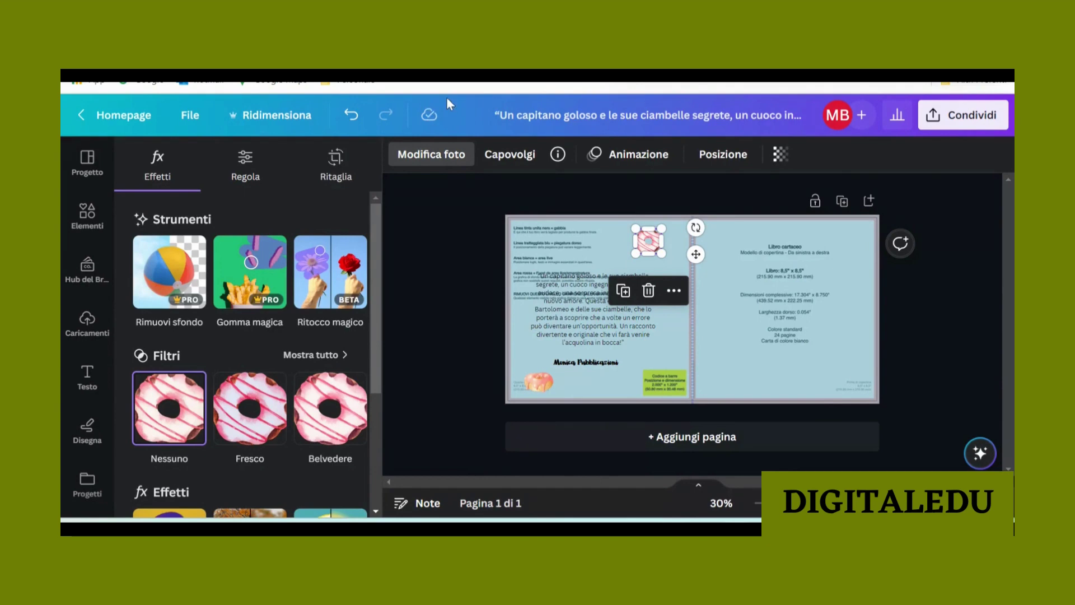
click(312, 355)
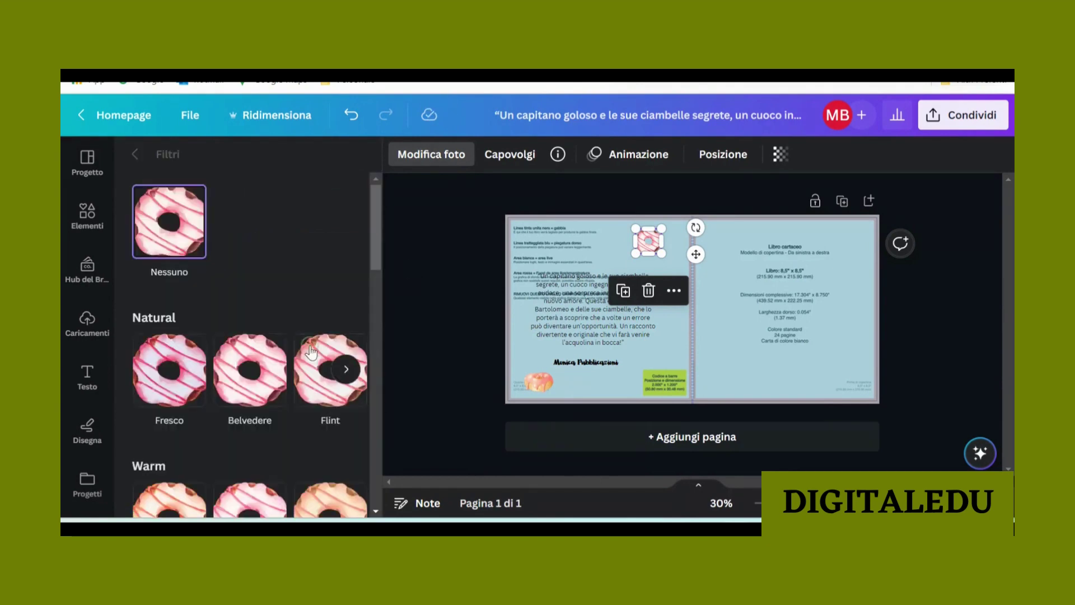
scroll(328, 364, down, 2)
click(327, 335)
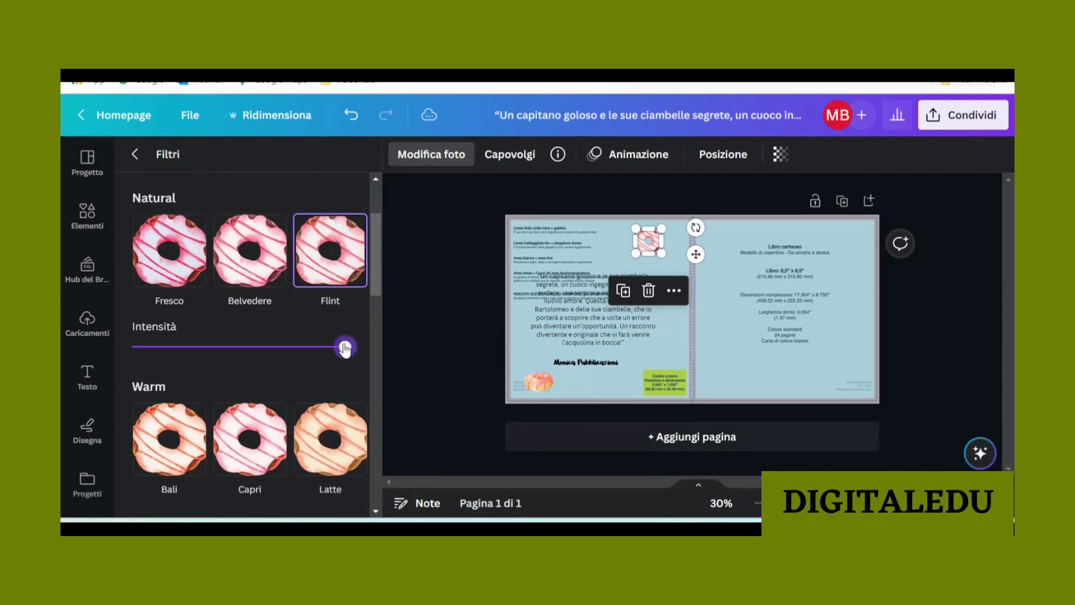
scroll(318, 364, down, 2)
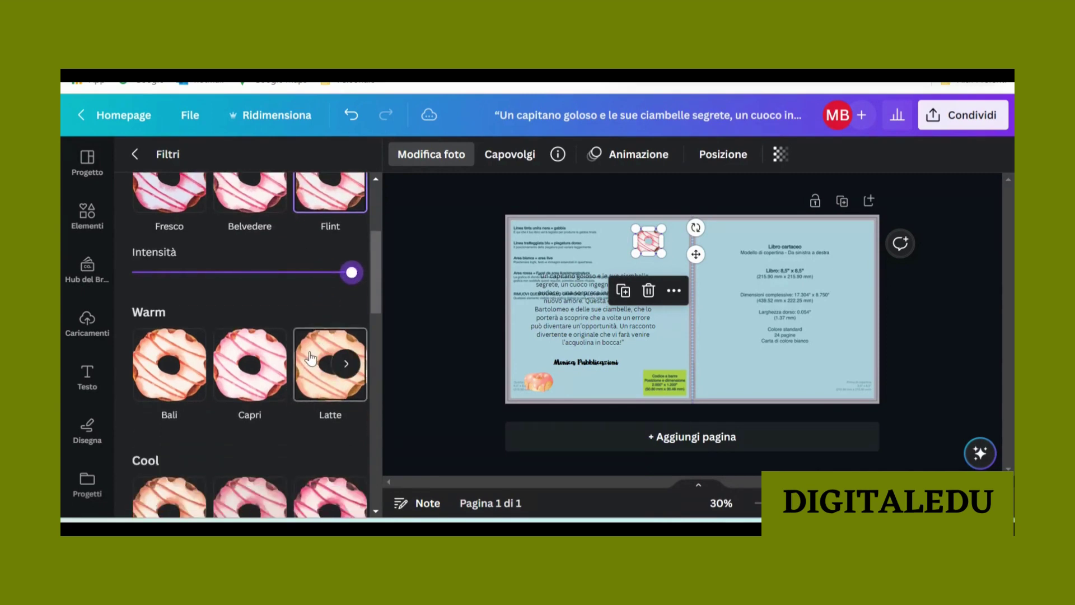
click(168, 372)
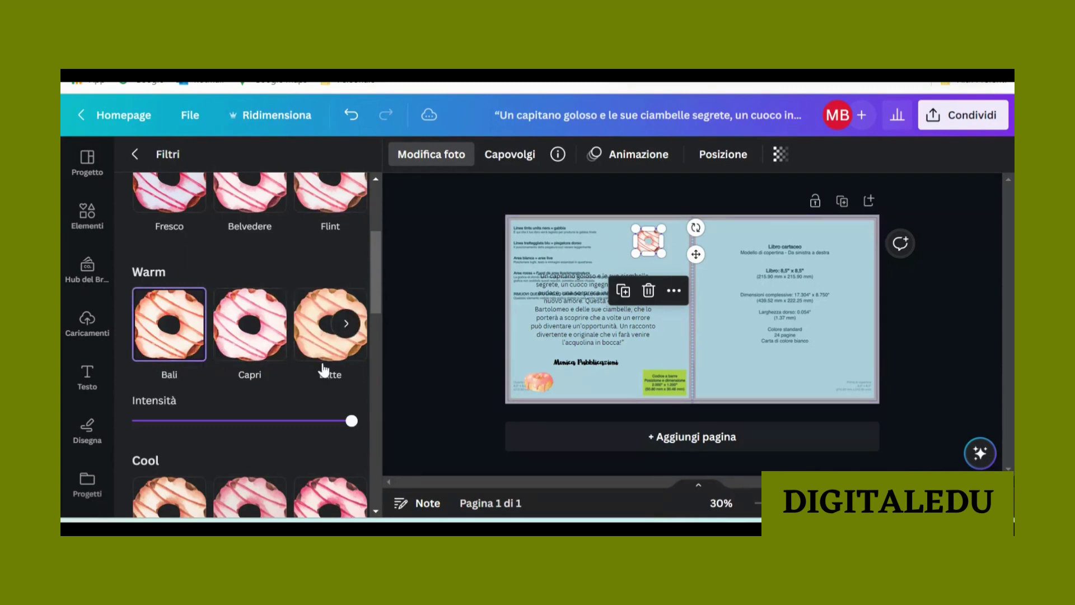
scroll(315, 425, down, 1)
scroll(315, 424, down, 1)
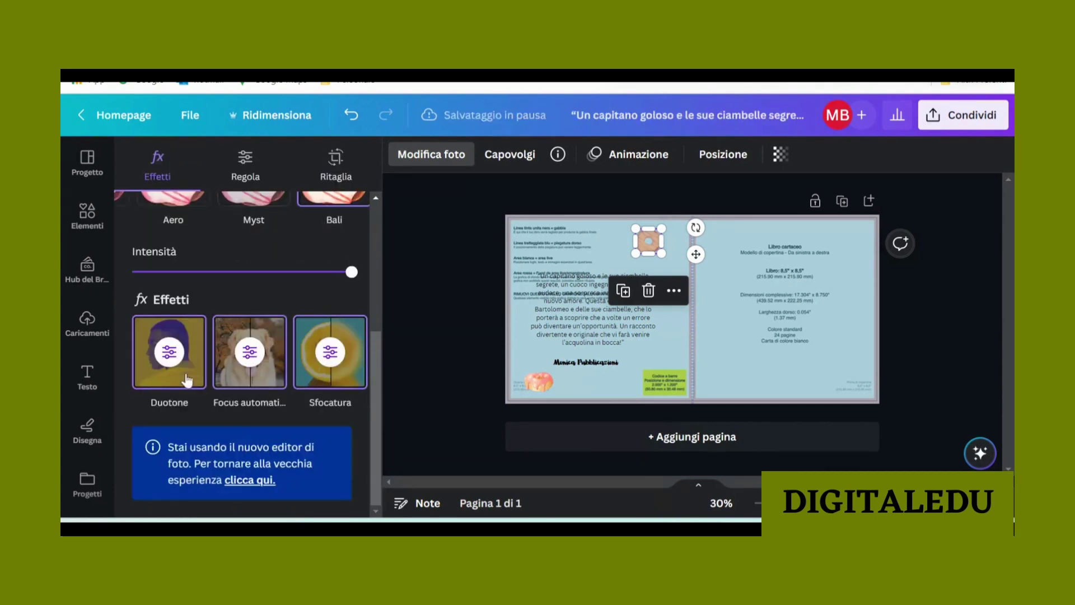
Step: Apply the Corallino duotone effect to the striped doughnut at intensity 100
click(197, 357)
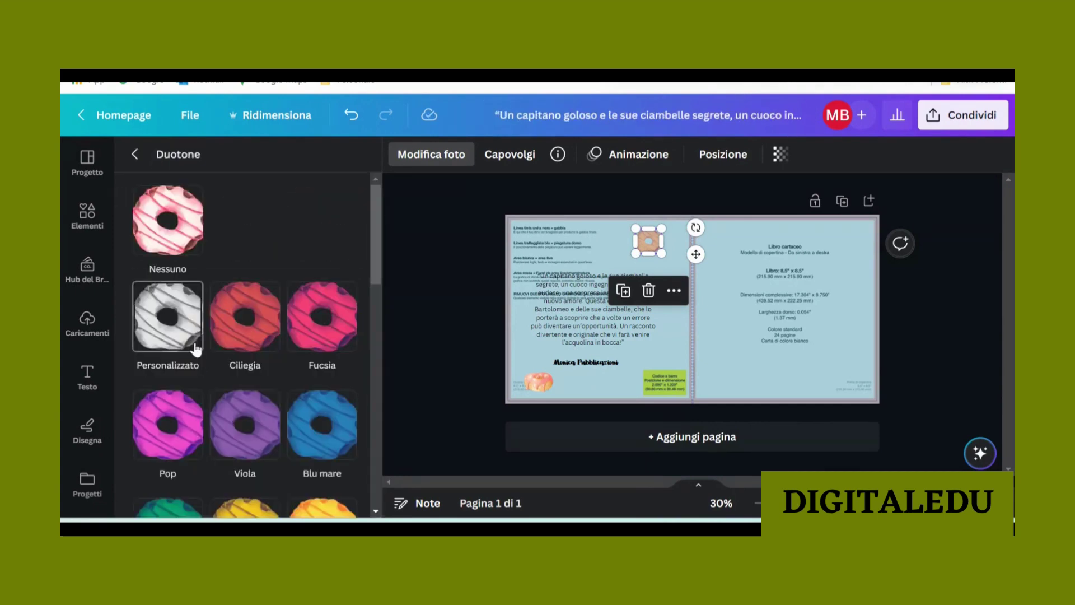
scroll(281, 312, down, 4)
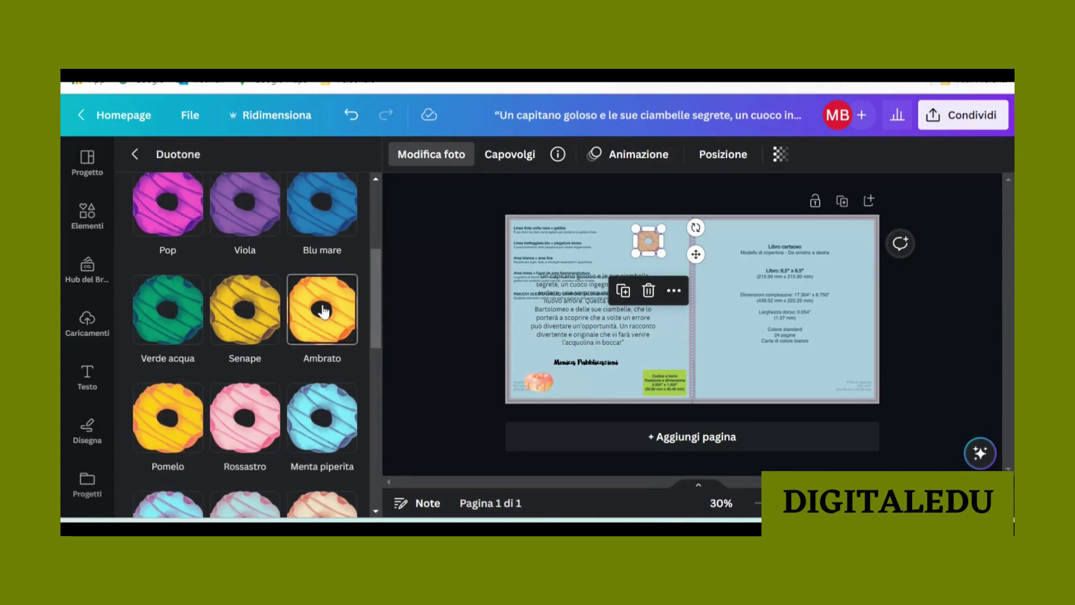
scroll(321, 327, down, 2)
click(314, 444)
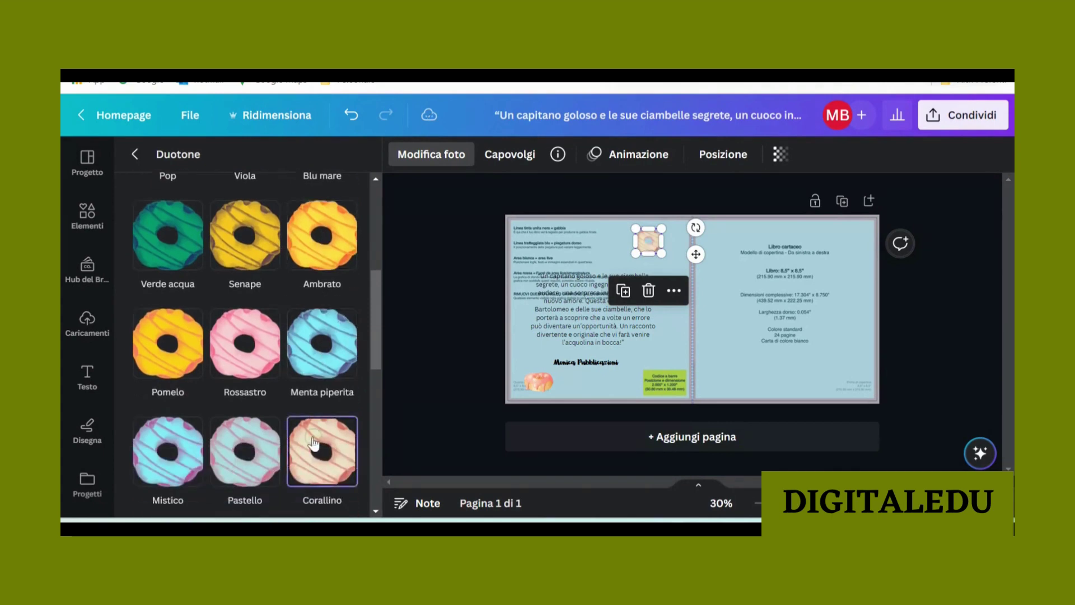
scroll(319, 385, down, 2)
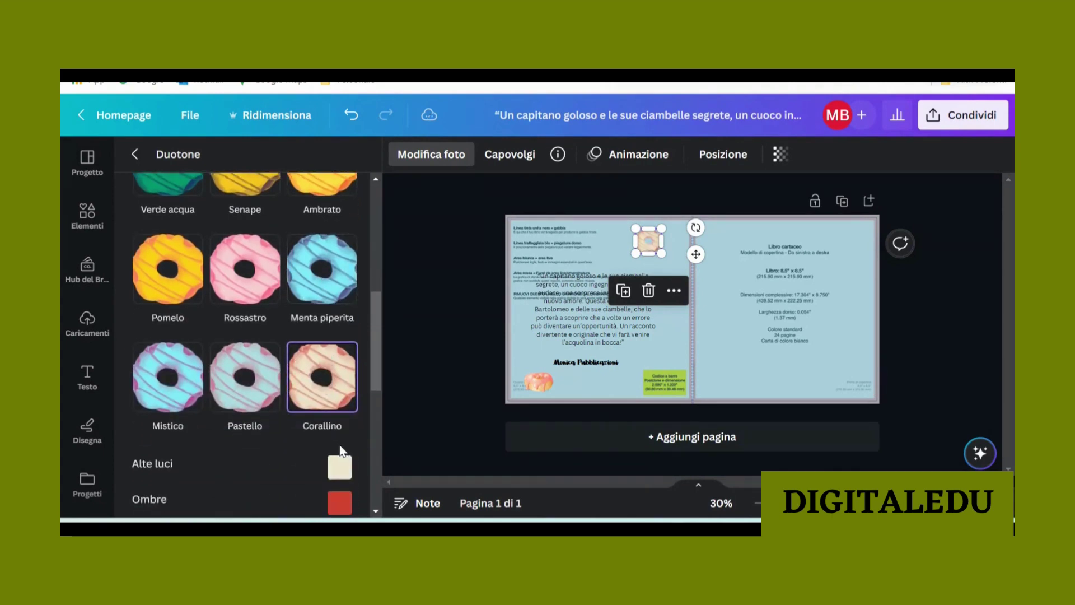
scroll(311, 418, down, 3)
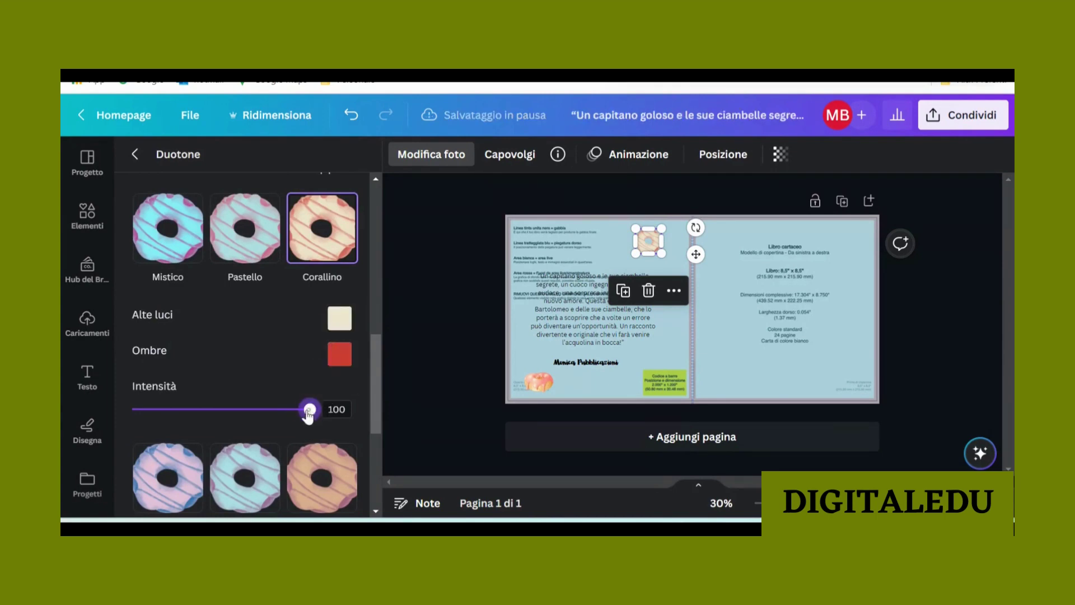
mouse_move(309, 410)
mouse_down()
mouse_move(269, 410)
mouse_move(311, 412)
mouse_up()
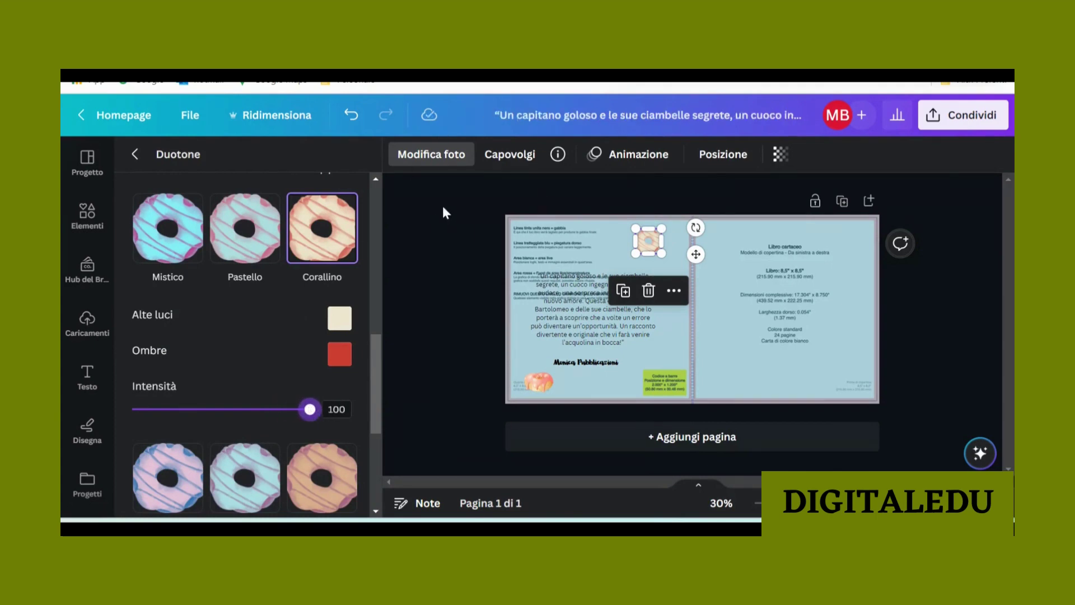
Step: Add the uploaded photo of the white-glazed doughnut with coloured sprinkles to the cover
click(604, 245)
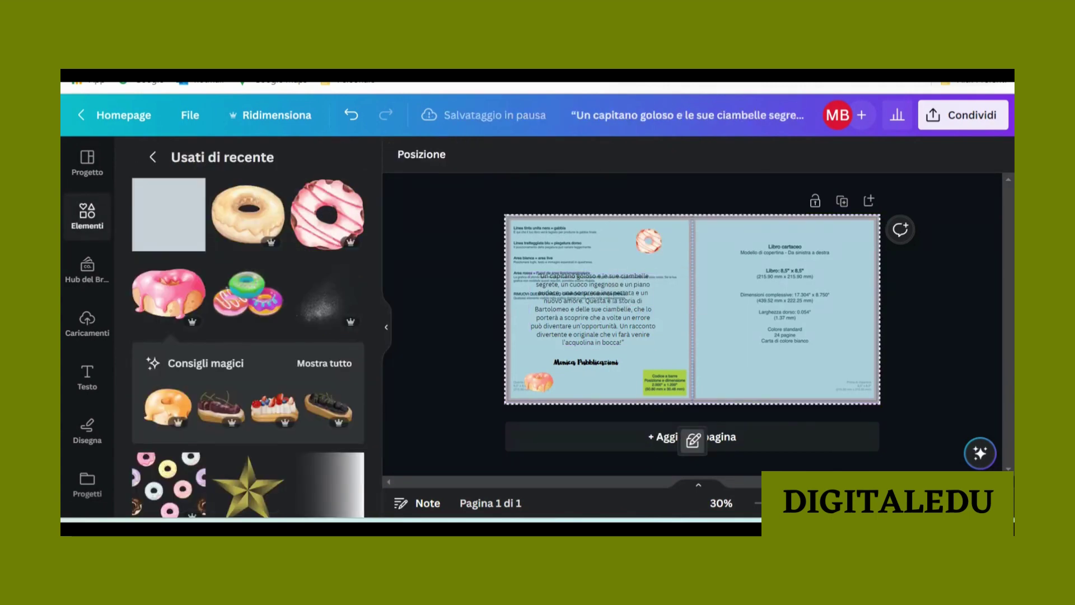
click(159, 161)
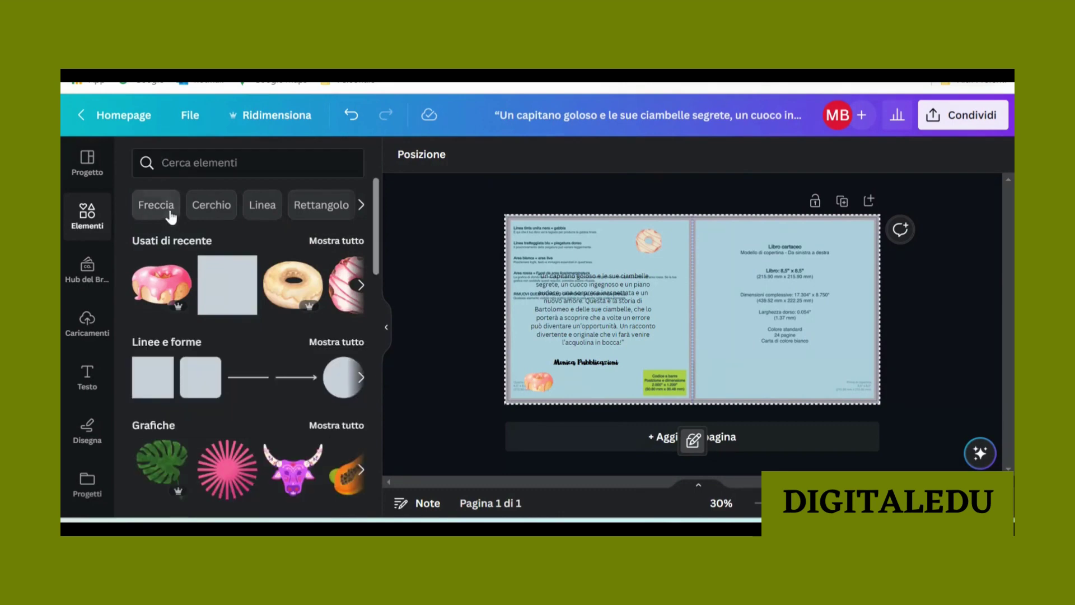
click(84, 325)
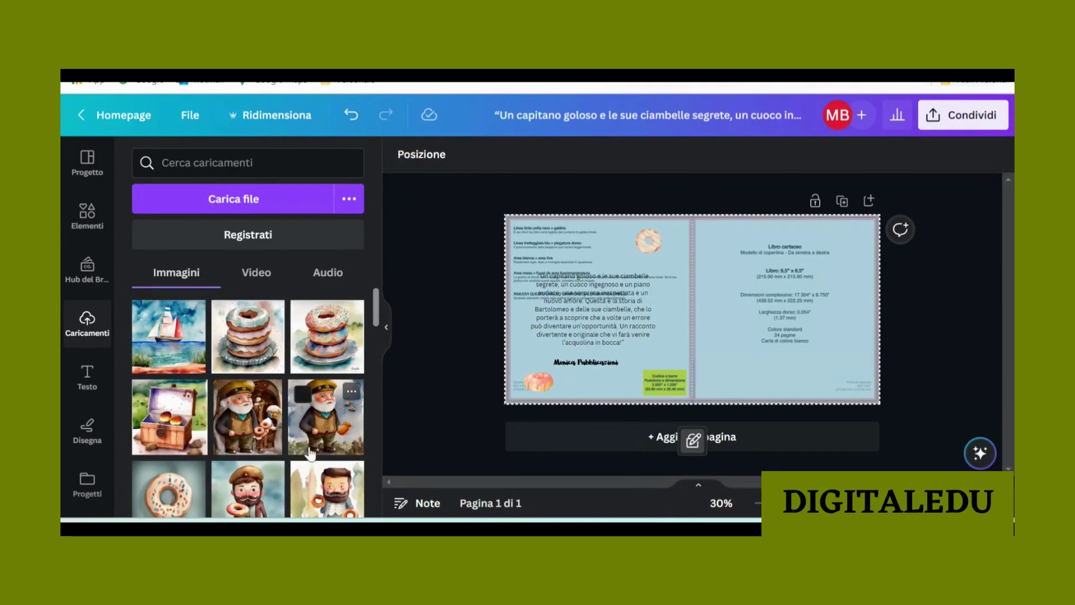
scroll(322, 448, down, 2)
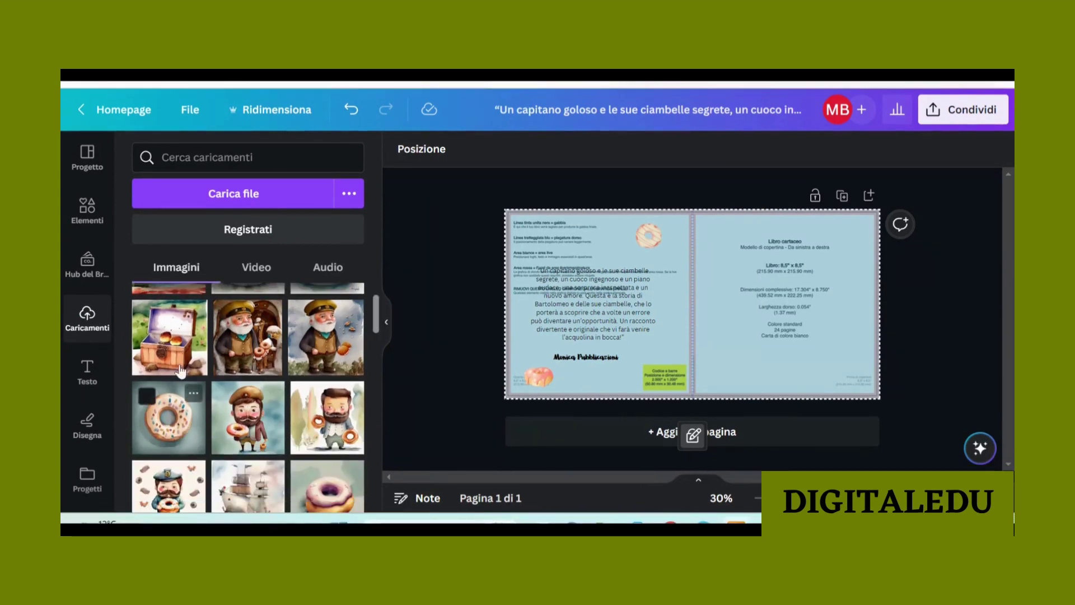
scroll(165, 392, down, 2)
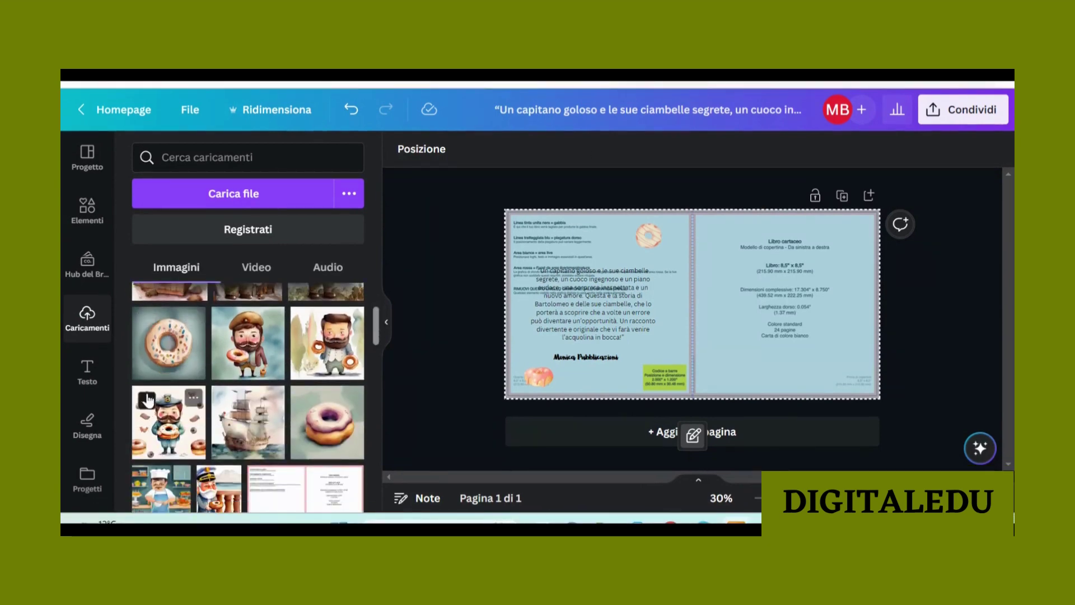
click(164, 360)
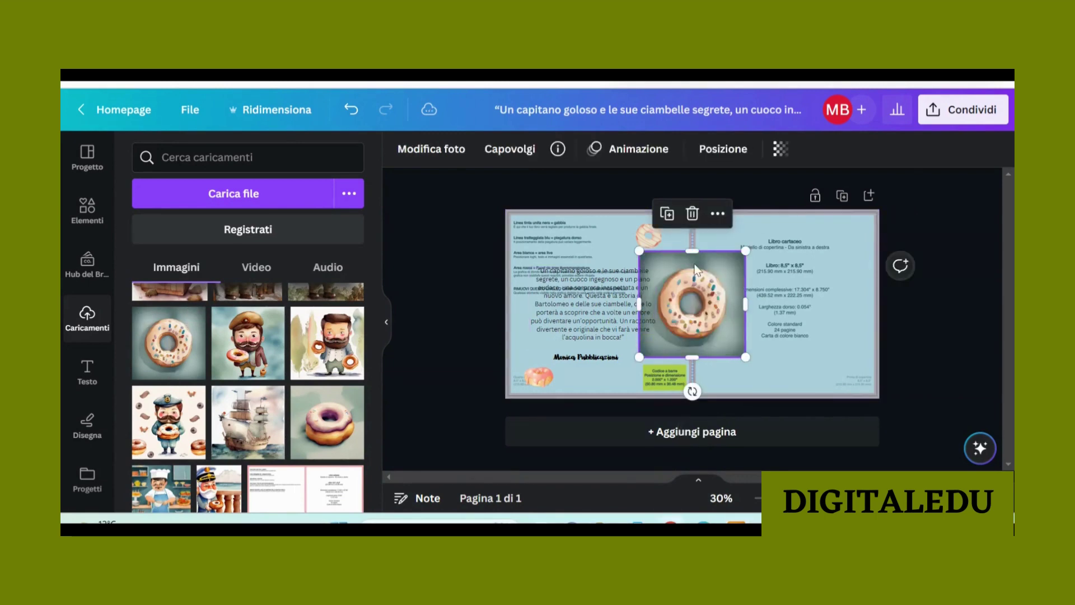
Step: Try removing the background of the sprinkled doughnut photo with the new photo editor
click(416, 150)
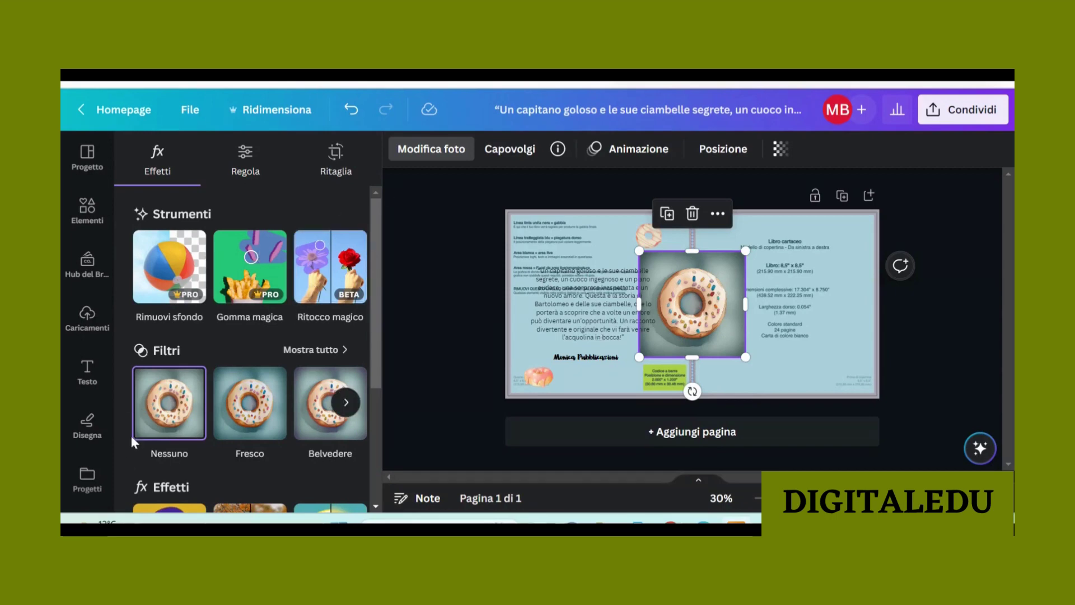
click(164, 261)
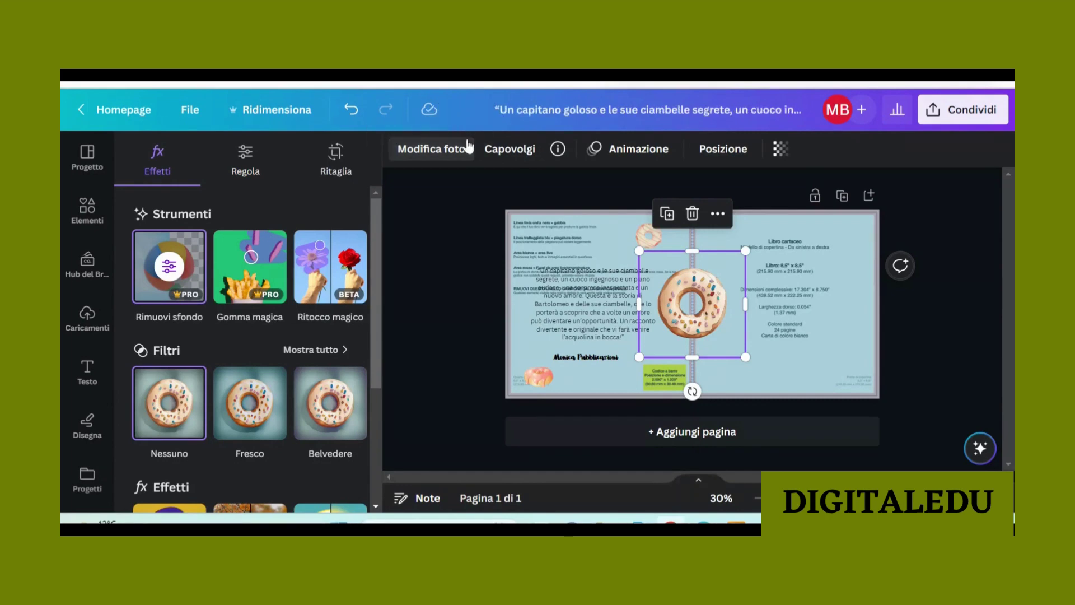
scroll(347, 377, down, 3)
scroll(346, 372, up, 3)
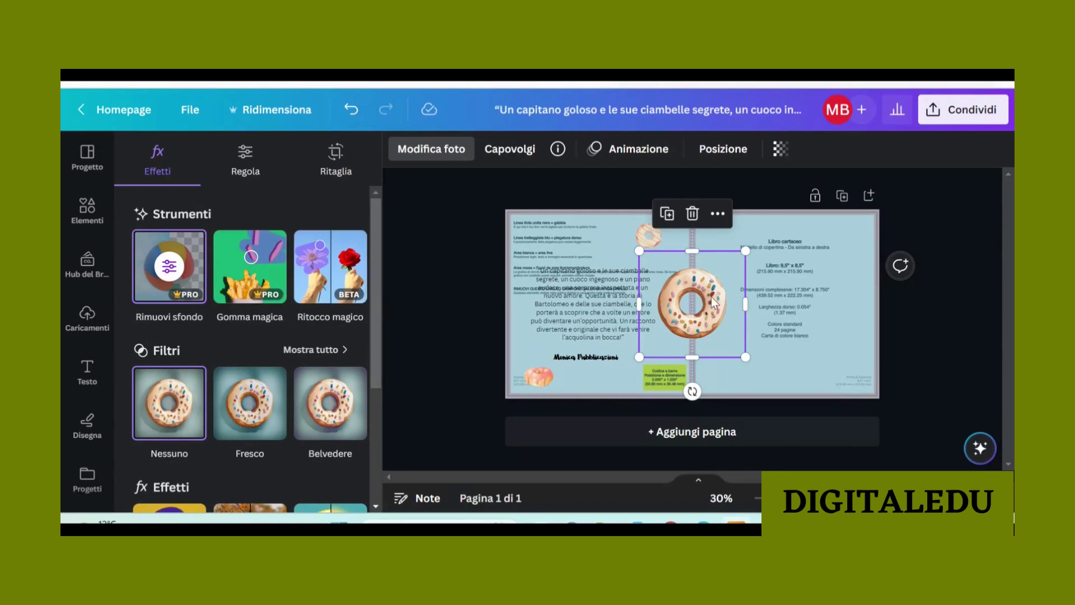
Step: Switch back to the old photo editor, discarding all photo edits in the project
scroll(323, 365, down, 3)
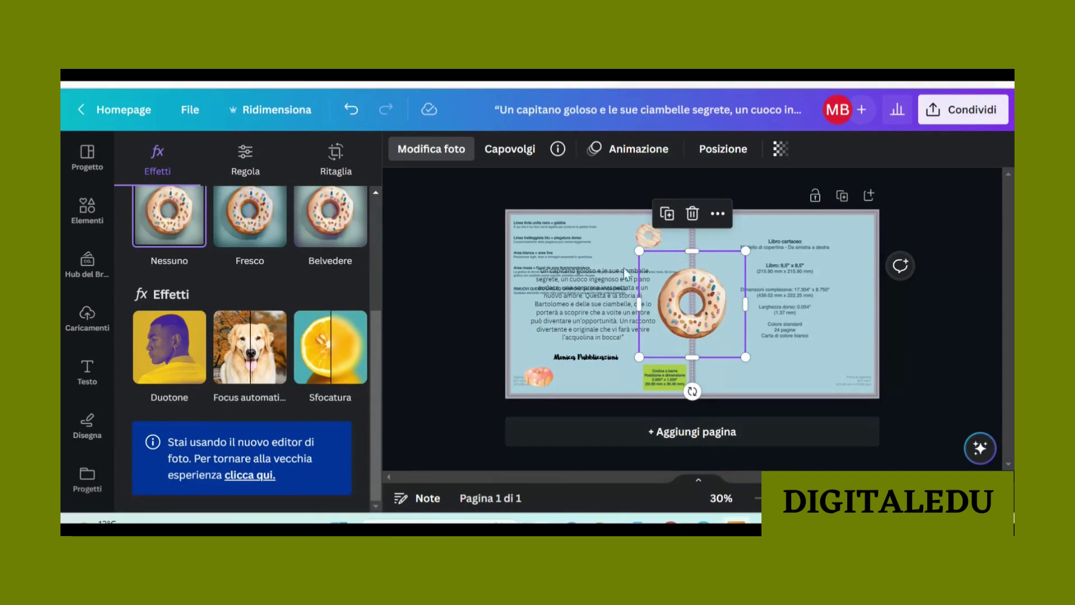
click(247, 476)
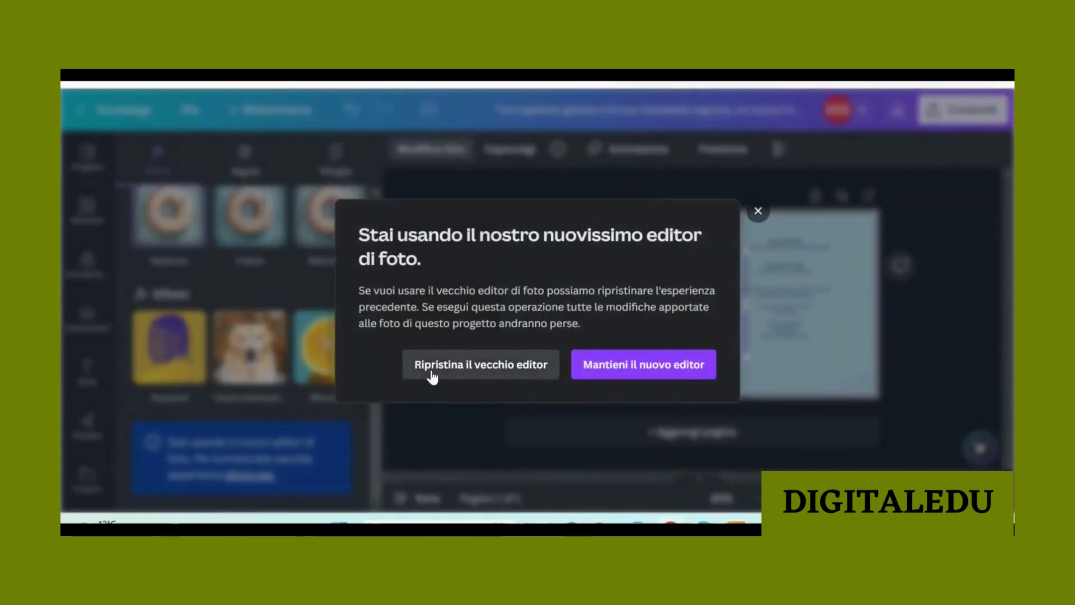
click(495, 370)
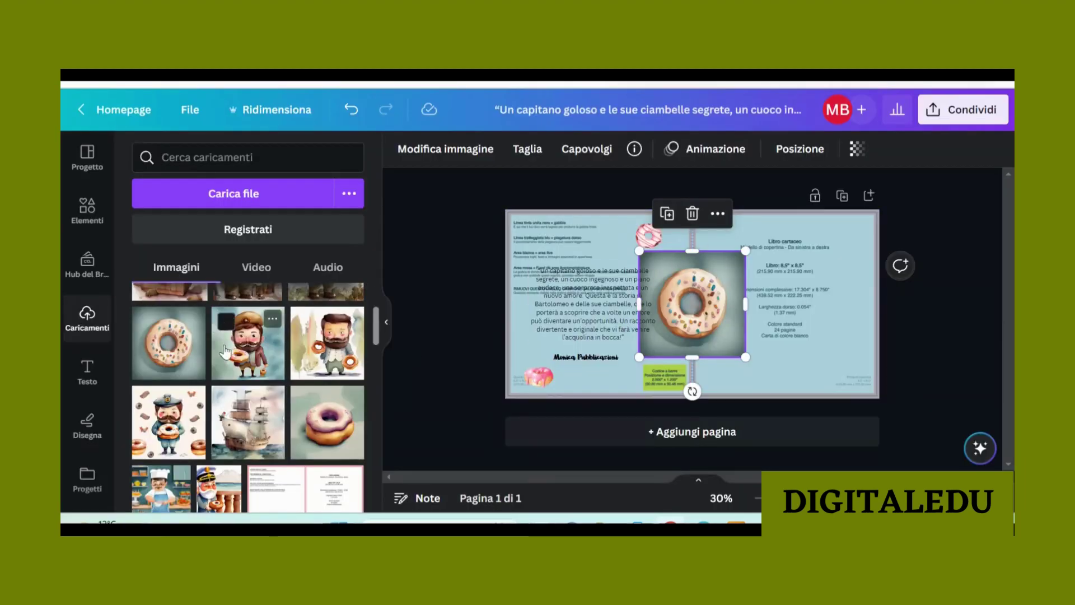
Step: Remove the sprinkled doughnut photo's background with the old editor's background remover, check the cutout up close and apply it
scroll(226, 351, down, 3)
scroll(225, 351, up, 3)
click(453, 152)
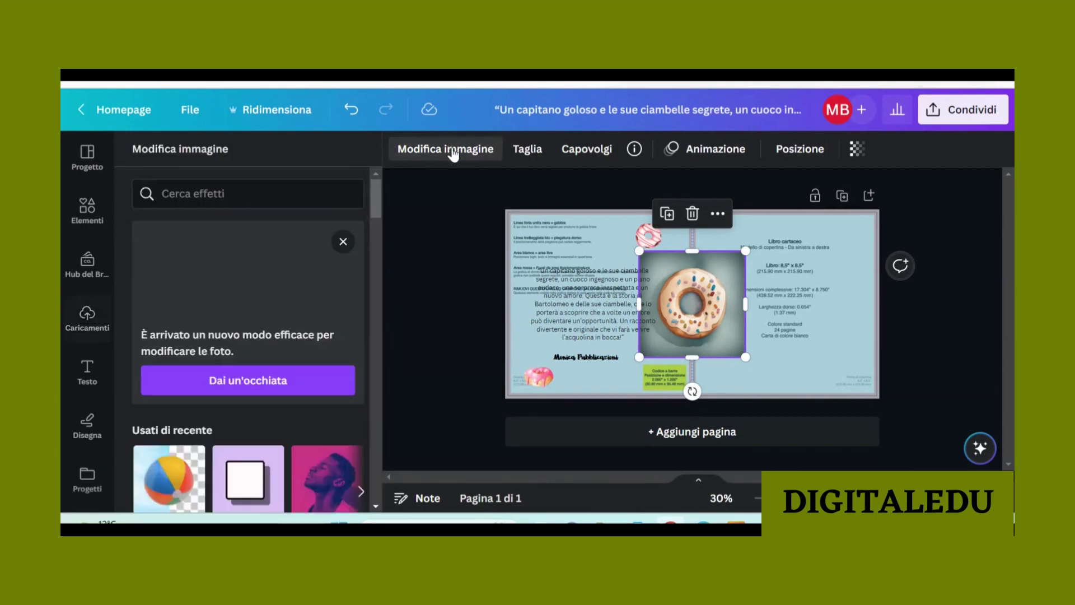
scroll(198, 428, down, 1)
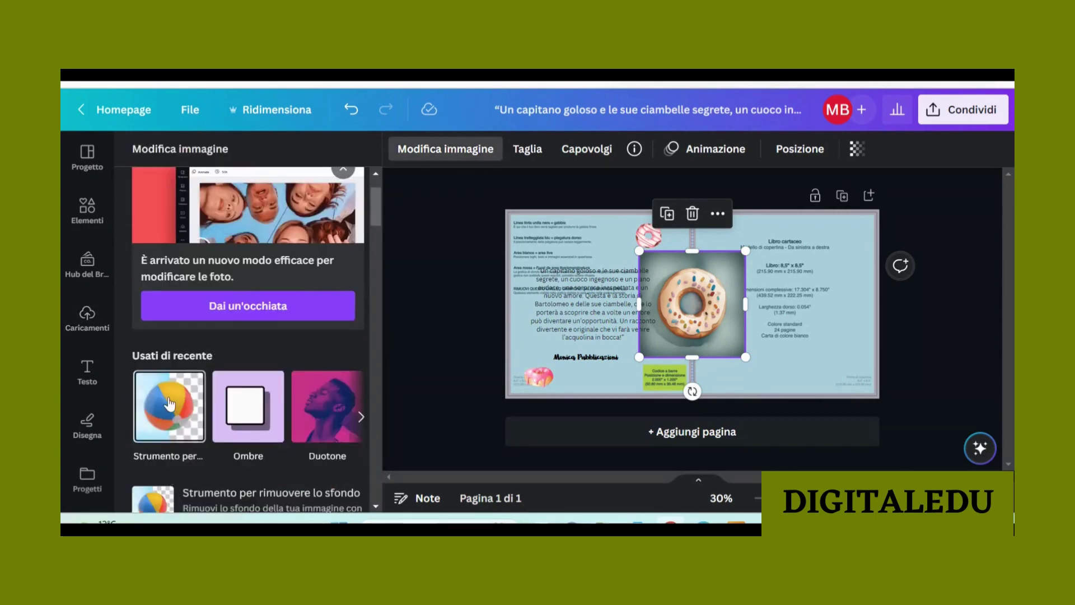
click(169, 403)
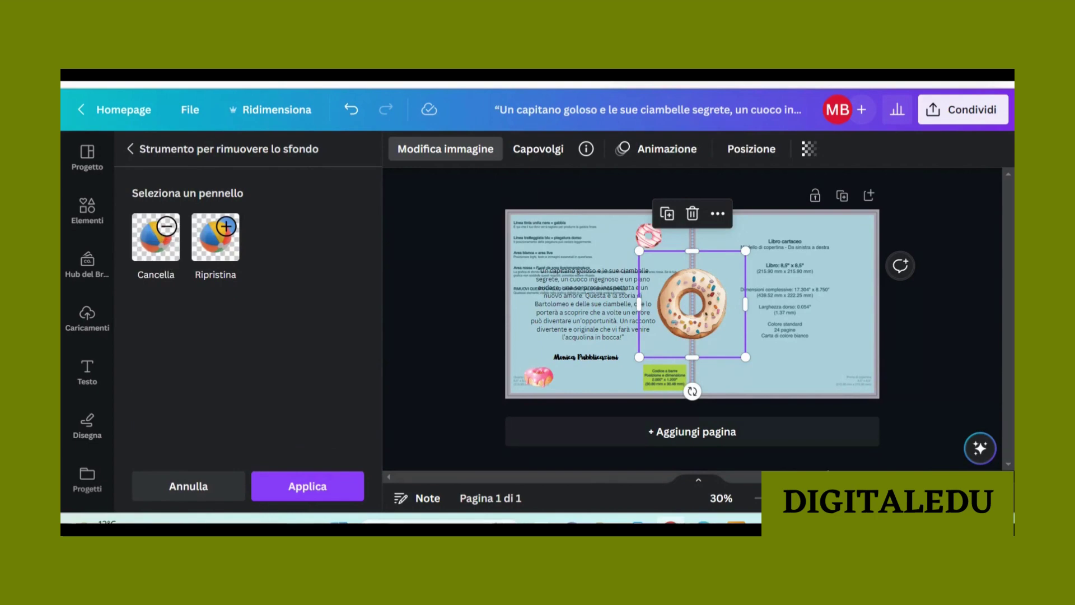
scroll(689, 299, up, 3)
scroll(693, 313, up, 3)
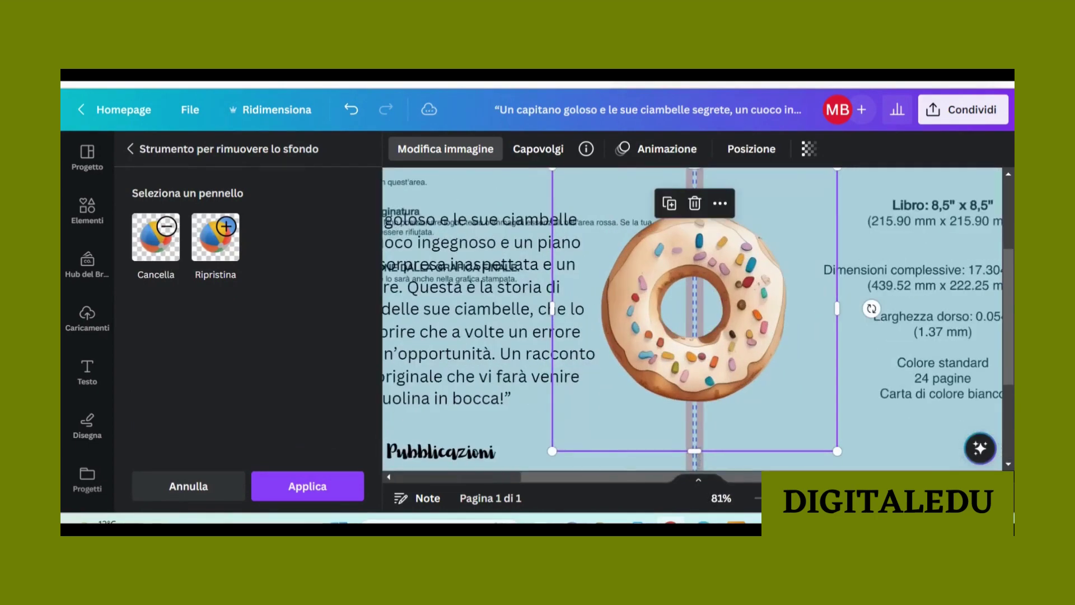
scroll(693, 313, down, 4)
click(313, 487)
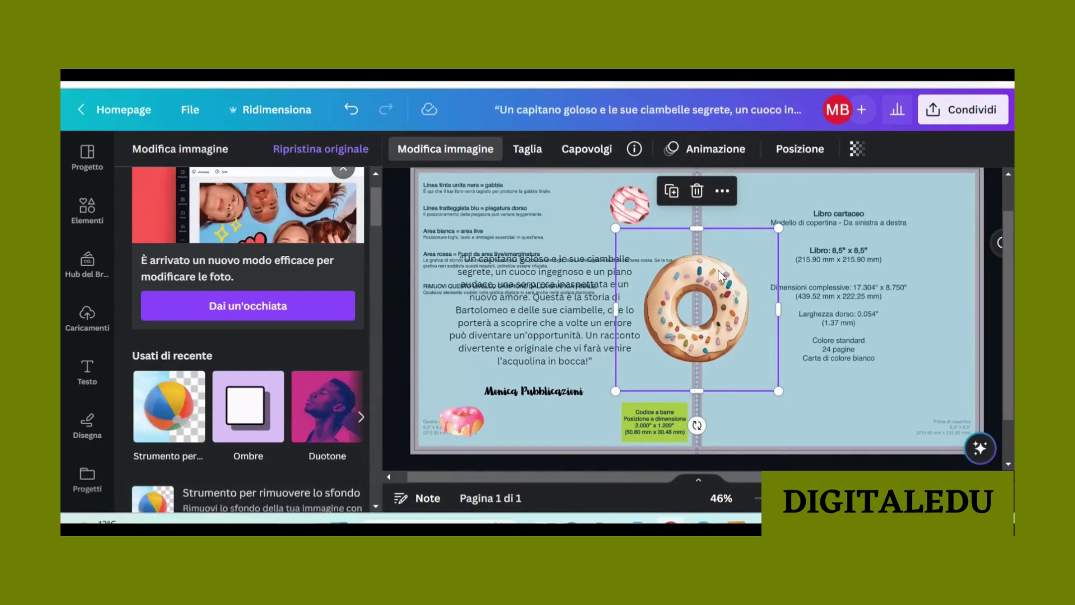
Step: Give the sprinkled doughnut a shadow of the Luminosità style
click(424, 149)
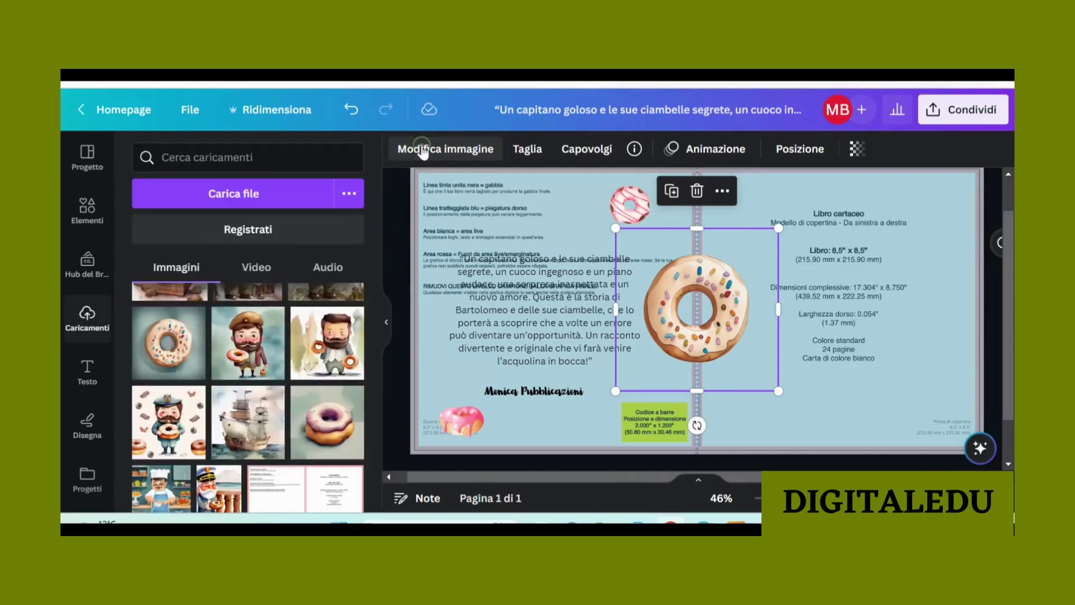
click(423, 149)
scroll(247, 425, down, 5)
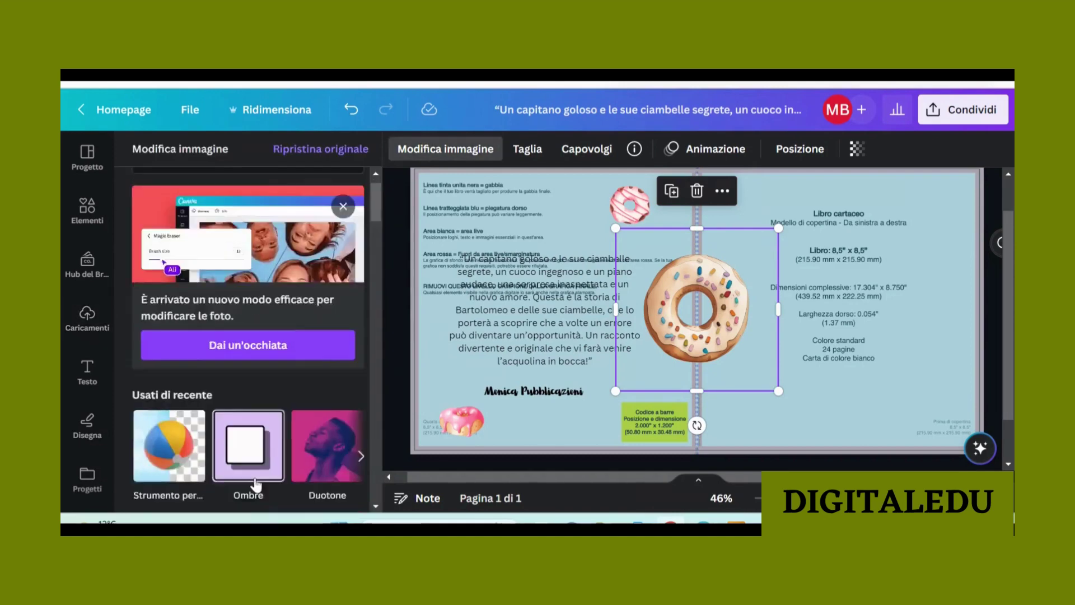
click(245, 328)
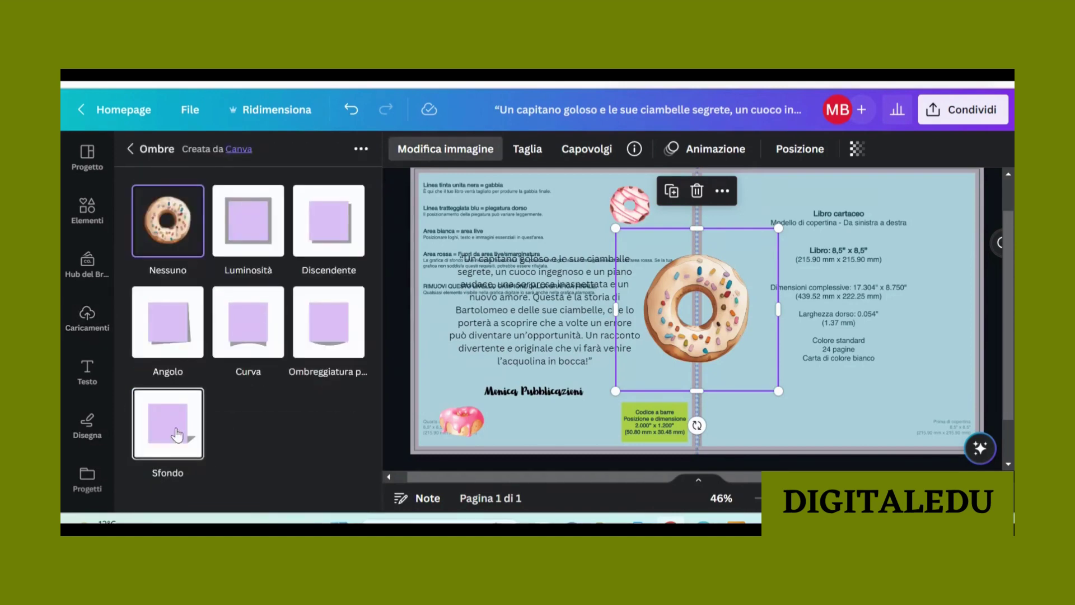
click(238, 225)
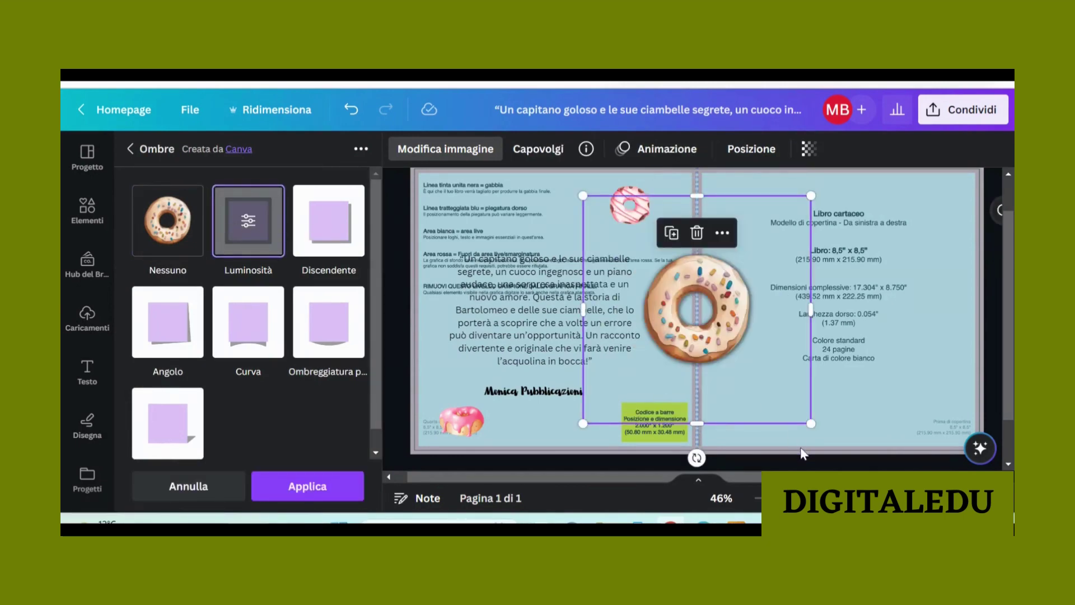
Step: Set the doughnut's shadow to black with a blur of 6 and apply it
scroll(870, 311, up, 2)
scroll(683, 308, up, 1)
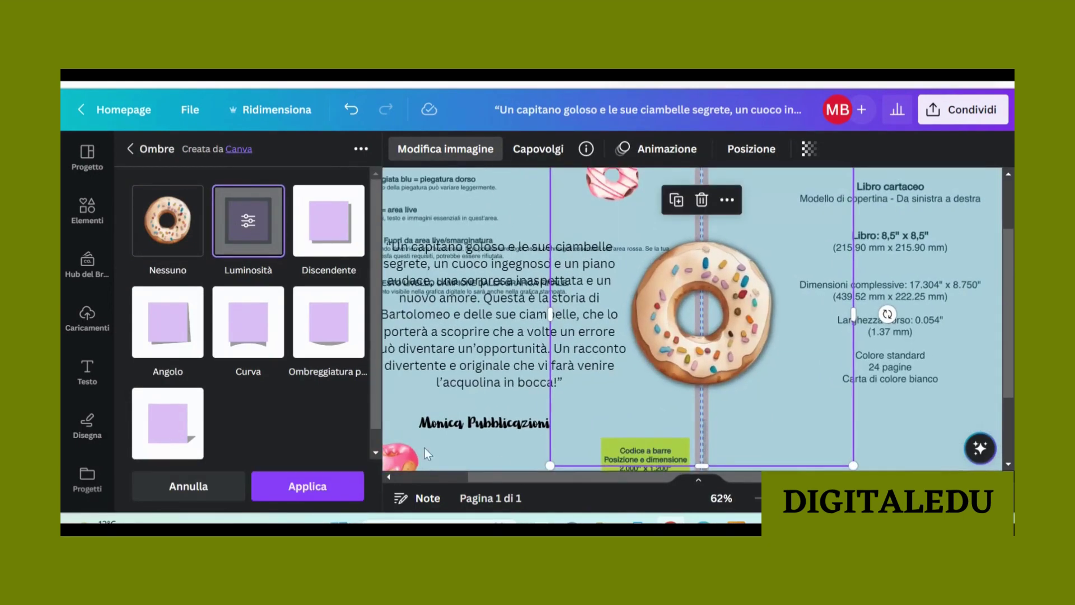
click(250, 224)
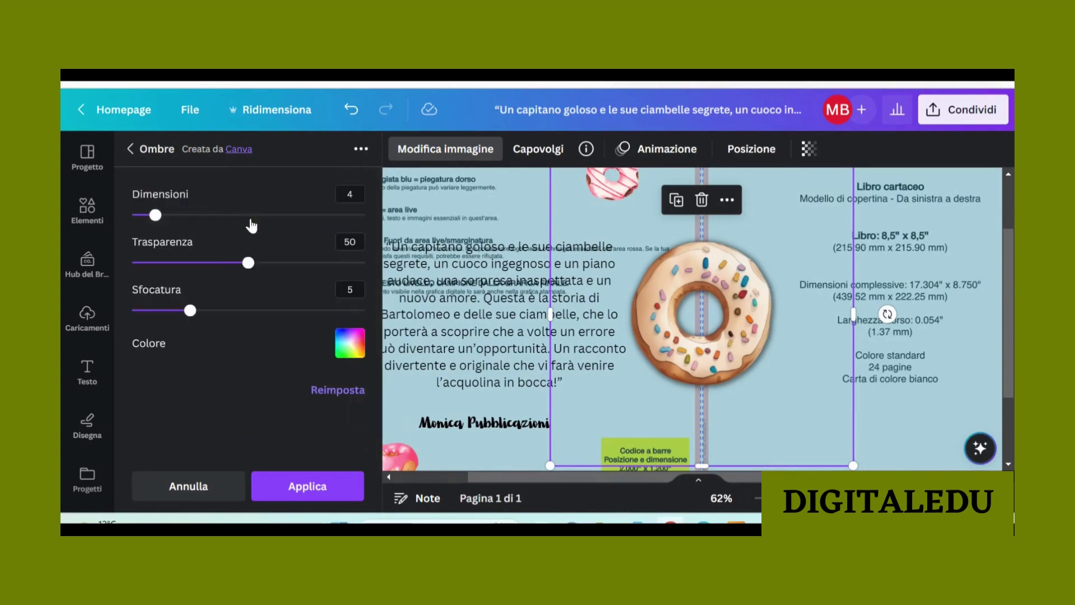
click(350, 343)
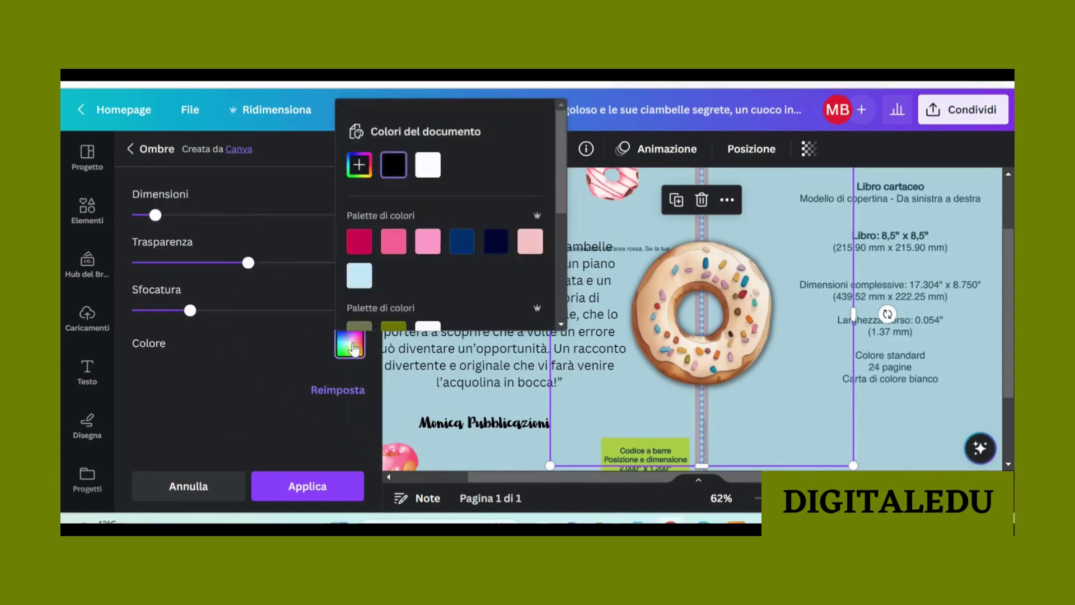
click(394, 168)
click(217, 324)
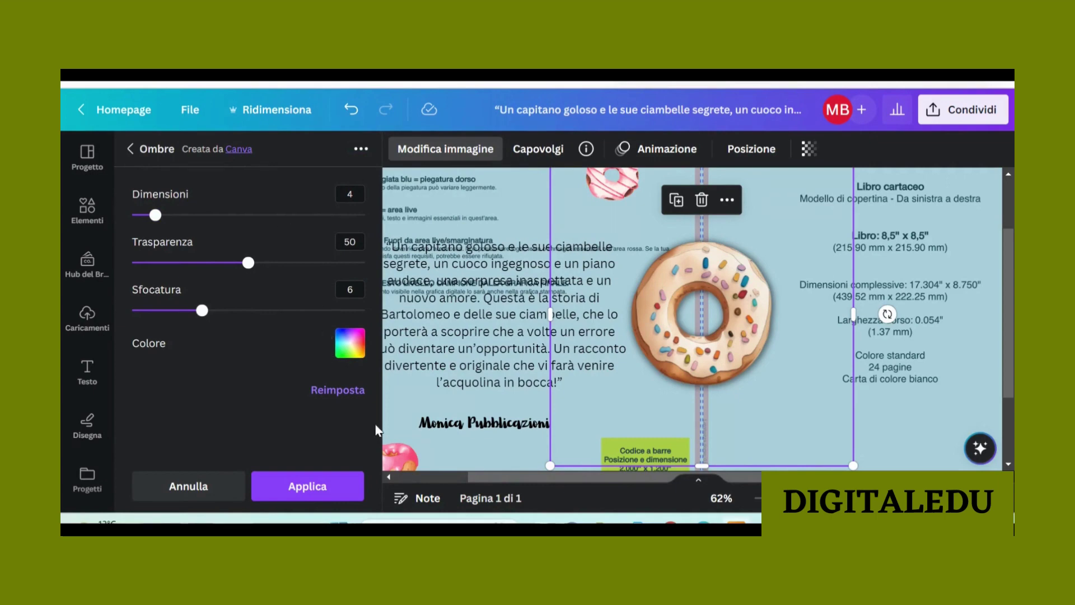
click(305, 485)
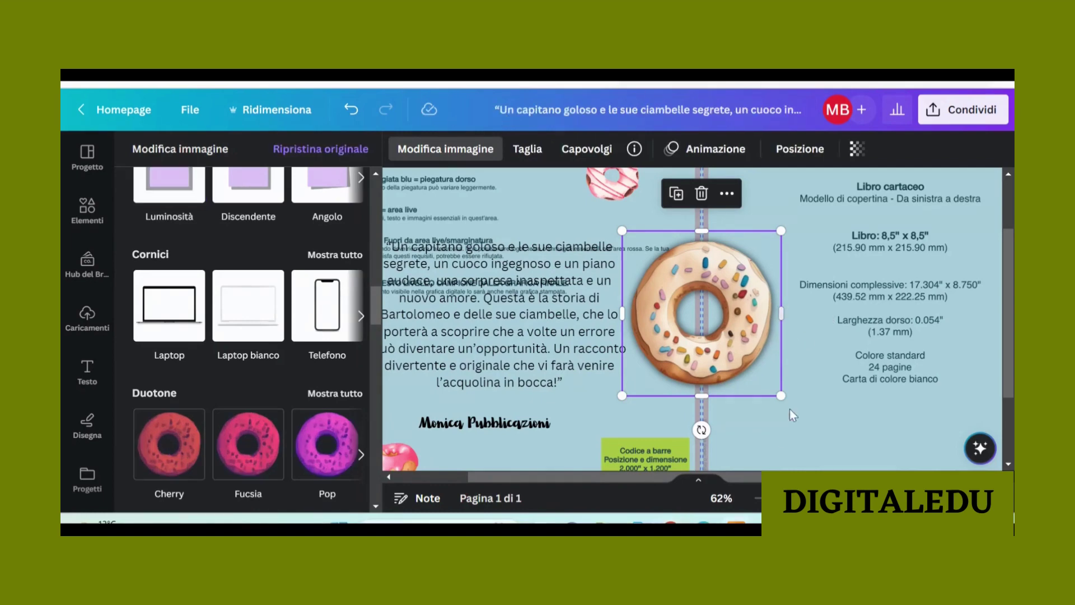
Step: Place the sprinkled doughnut in the front cover's lower-right corner, enlarged, slightly rotated and partly beyond the page edge
key(ctrl+alt+0)
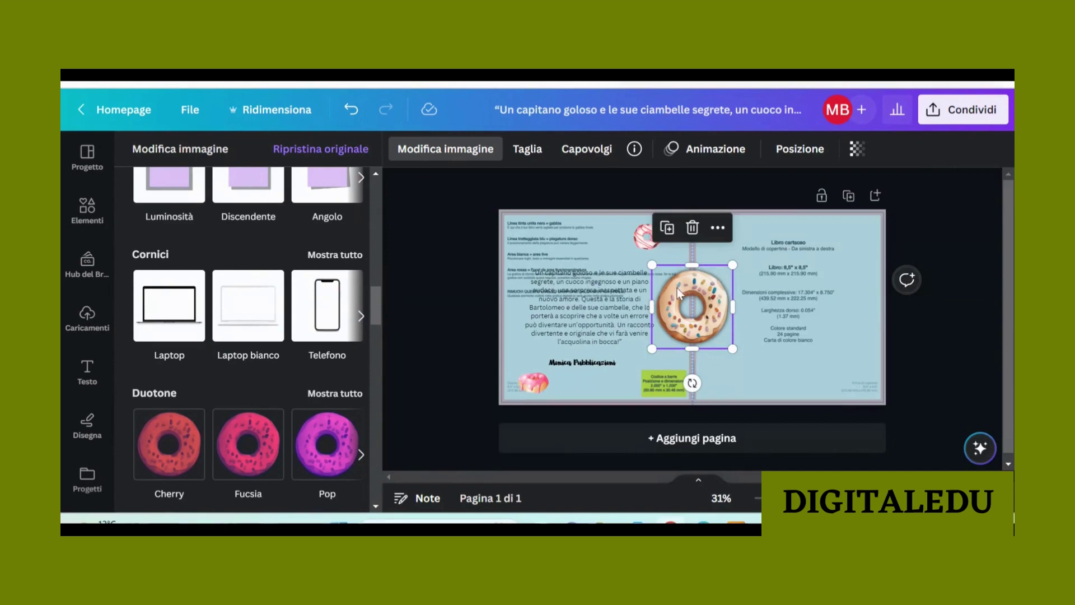
drag(679, 294, 862, 358)
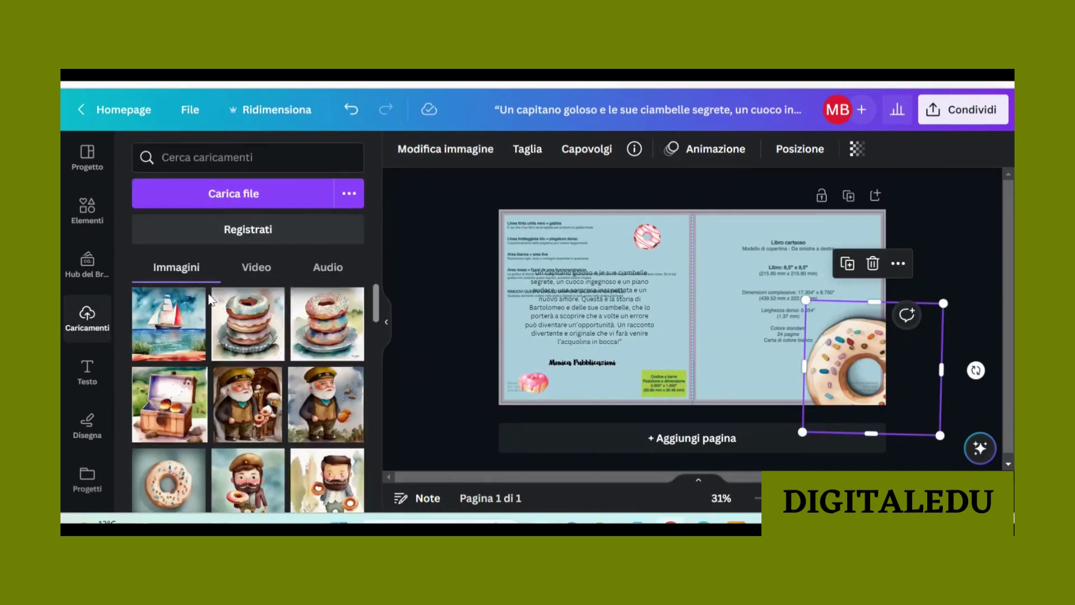
Step: Add the uploaded sailboat picture to the cover and remove its background
mouse_move(162, 347)
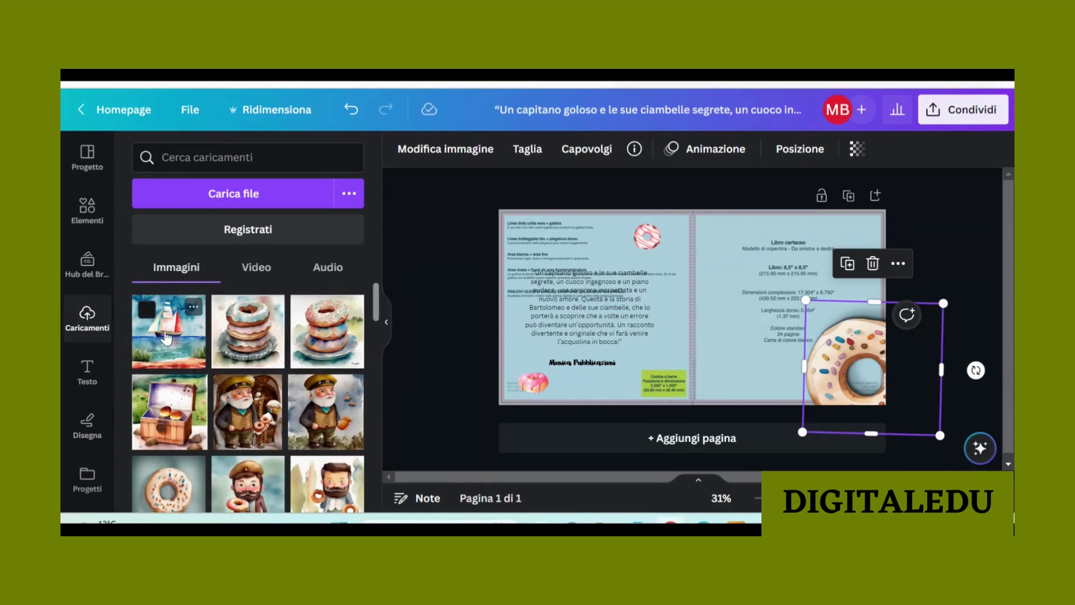
click(165, 338)
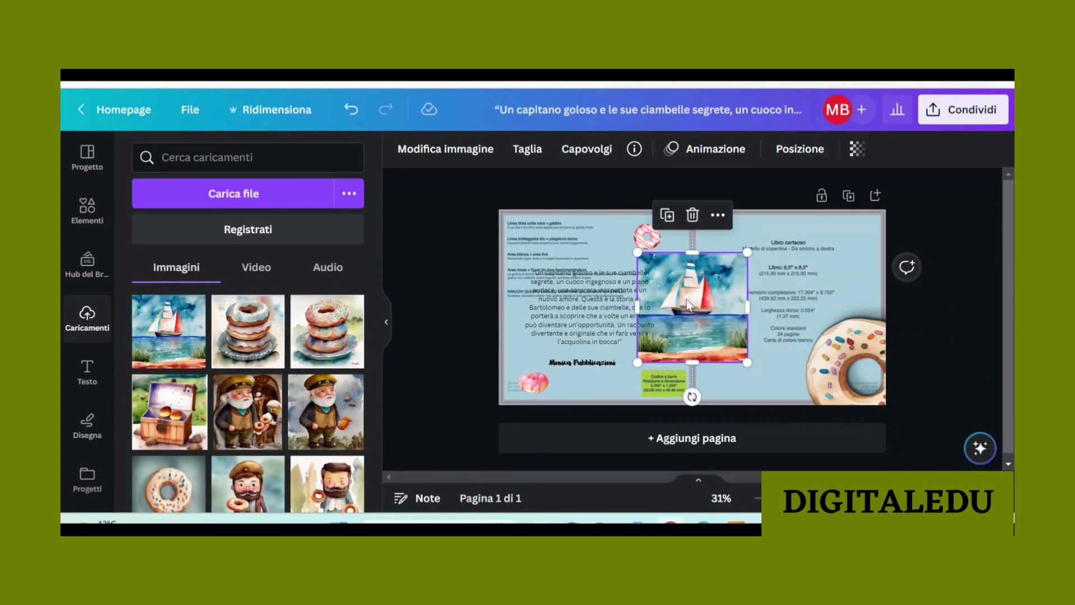
click(448, 149)
click(264, 469)
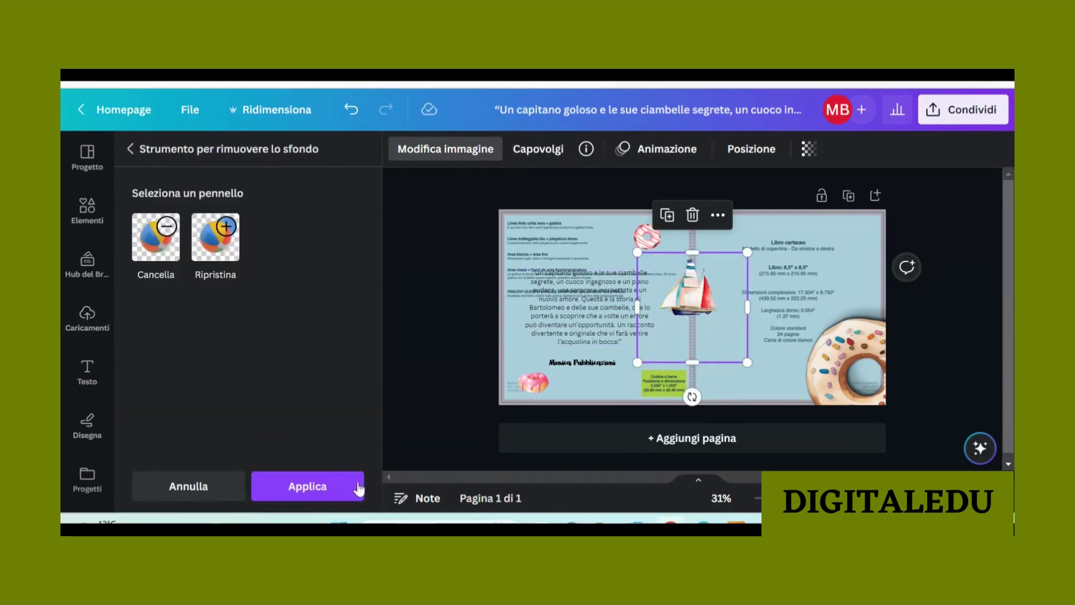
click(309, 487)
Step: Enlarge the sailboat and position it low on the front cover, overlapping the sprinkled doughnut's left side
drag(733, 300, 689, 276)
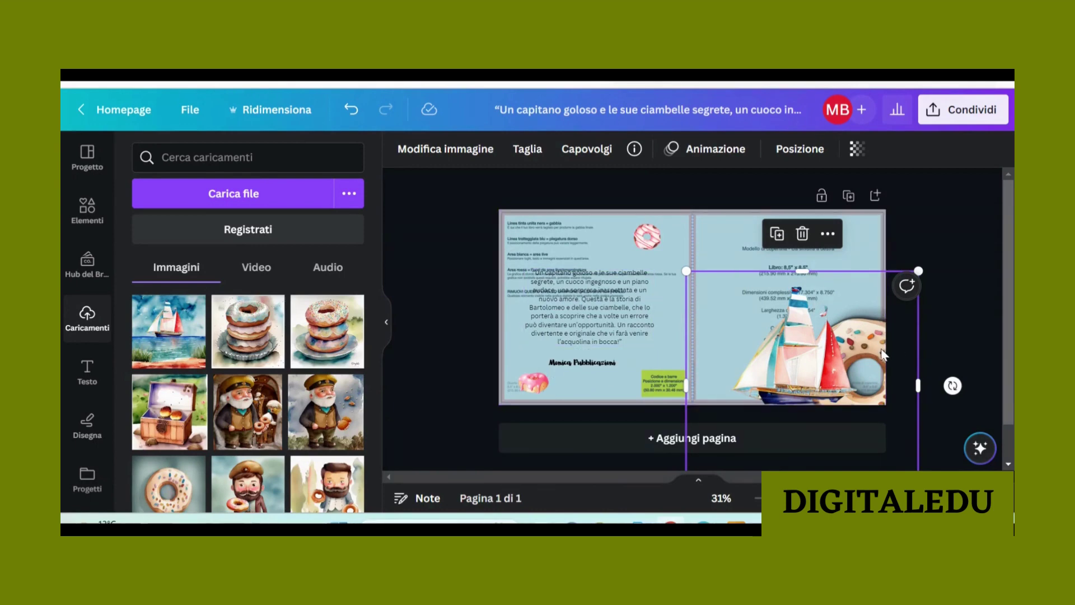
drag(808, 354, 788, 356)
drag(863, 387, 880, 386)
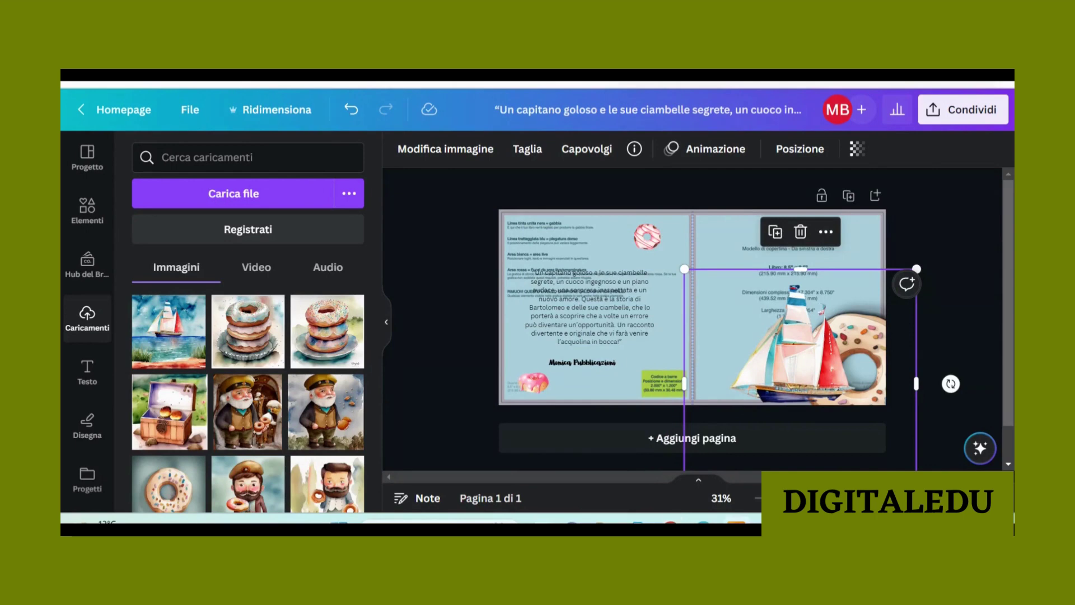
Step: Add a new heading text to the cover and set its font to Nefelibata Brush Canvas
click(87, 381)
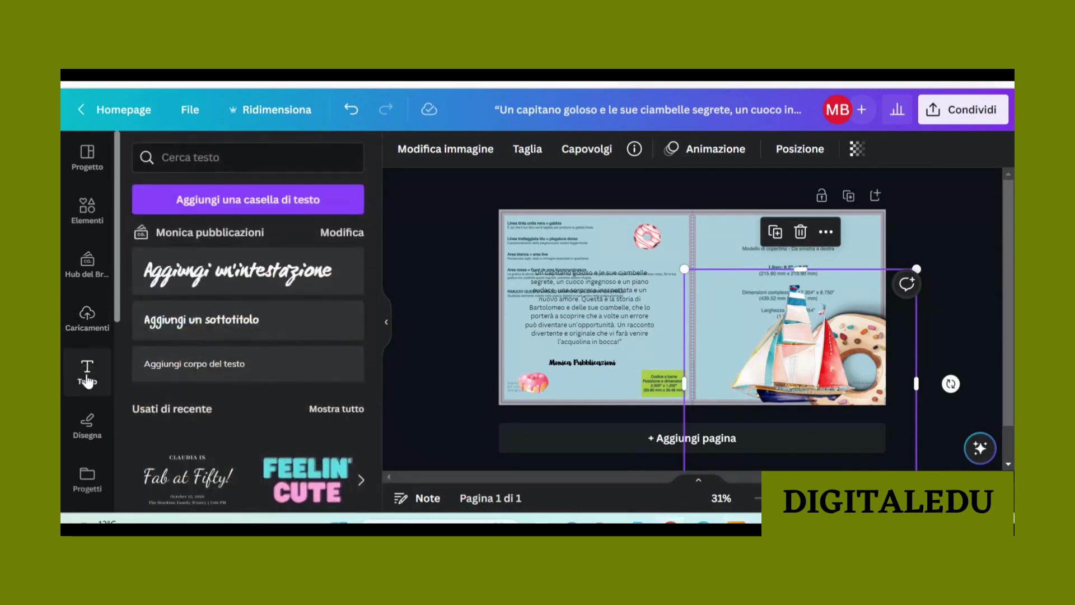
click(228, 286)
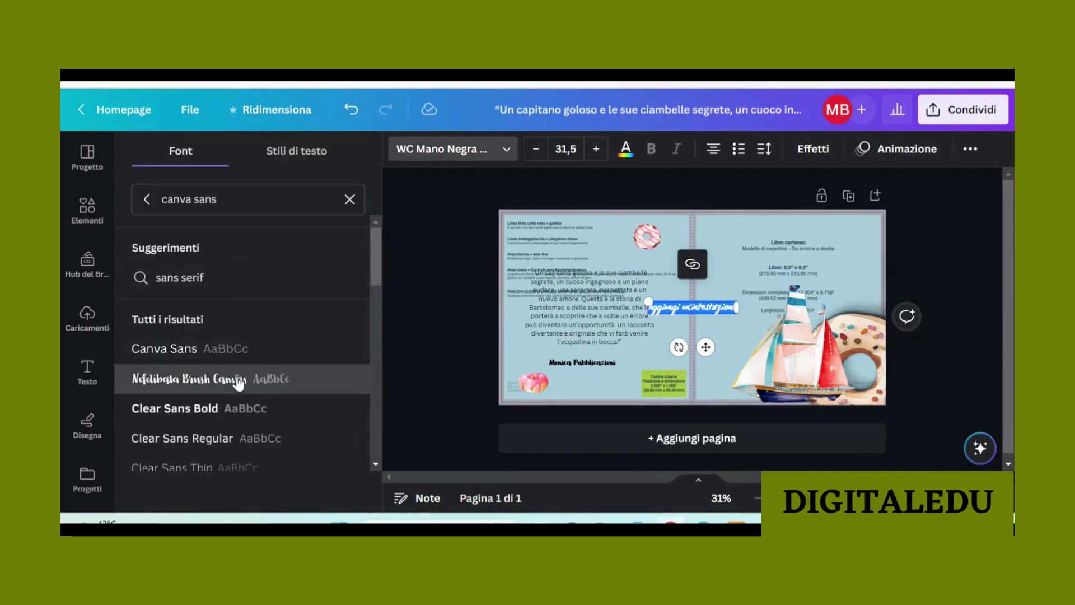
click(239, 381)
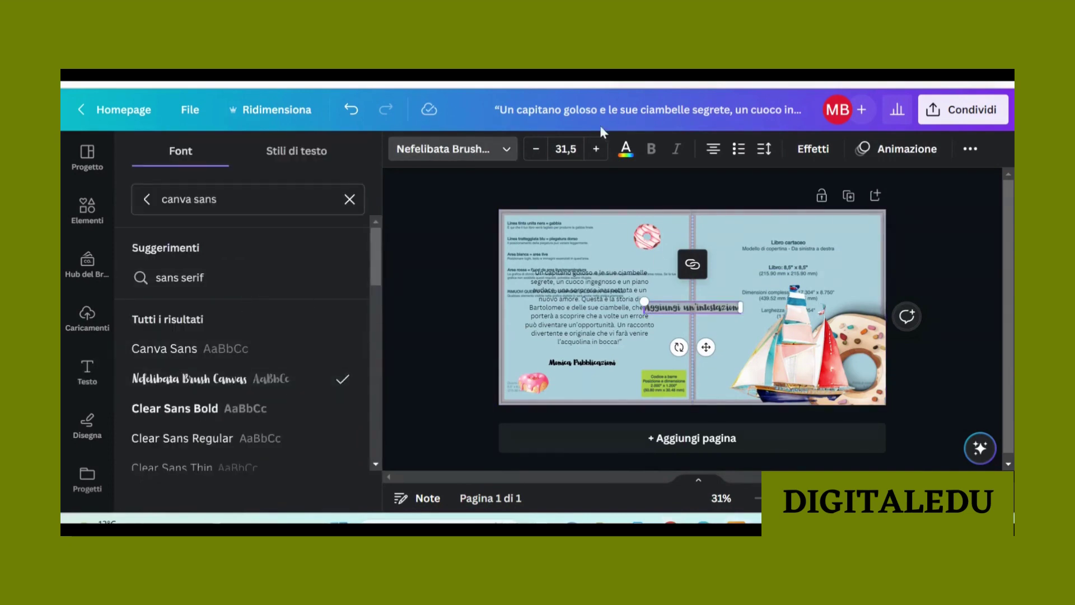
Step: Set the new heading's font size to 138 and replace its placeholder text with "Ciambelle"
click(577, 149)
click(577, 148)
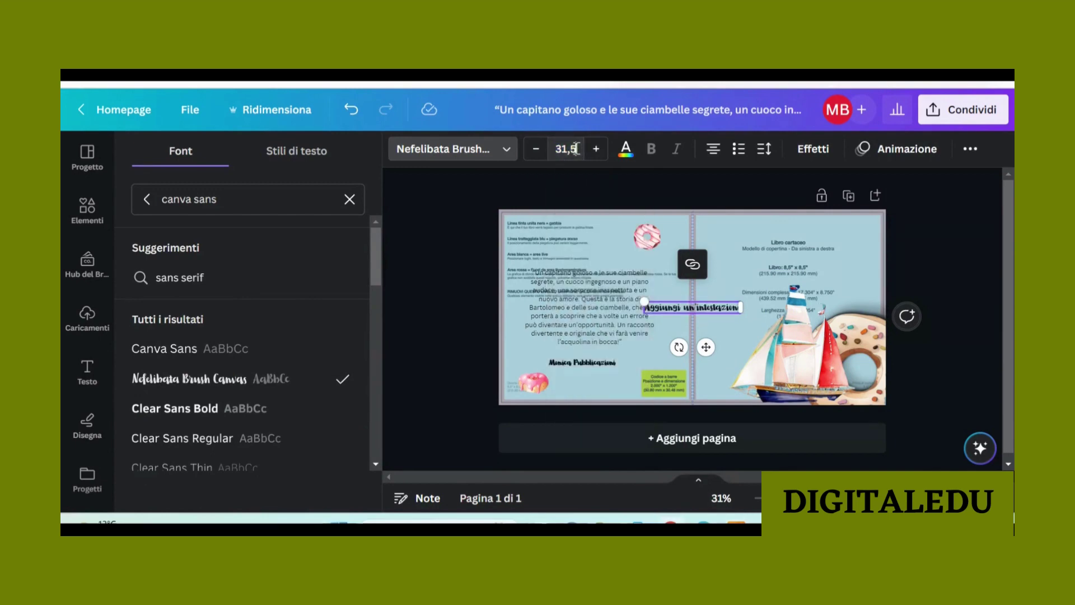
click(577, 148)
text(13)
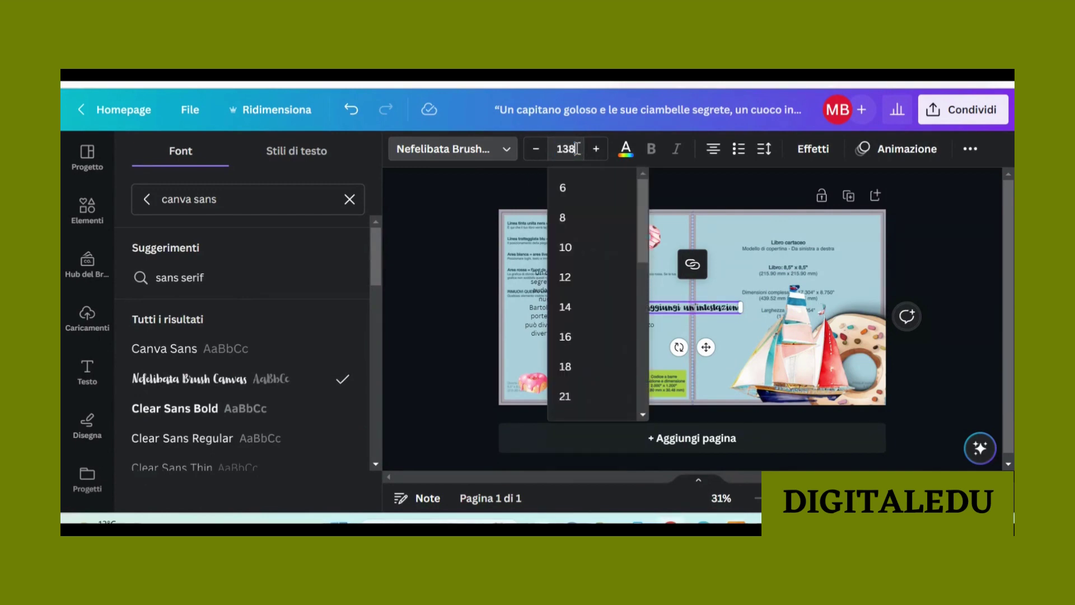
text(8)
key(Return)
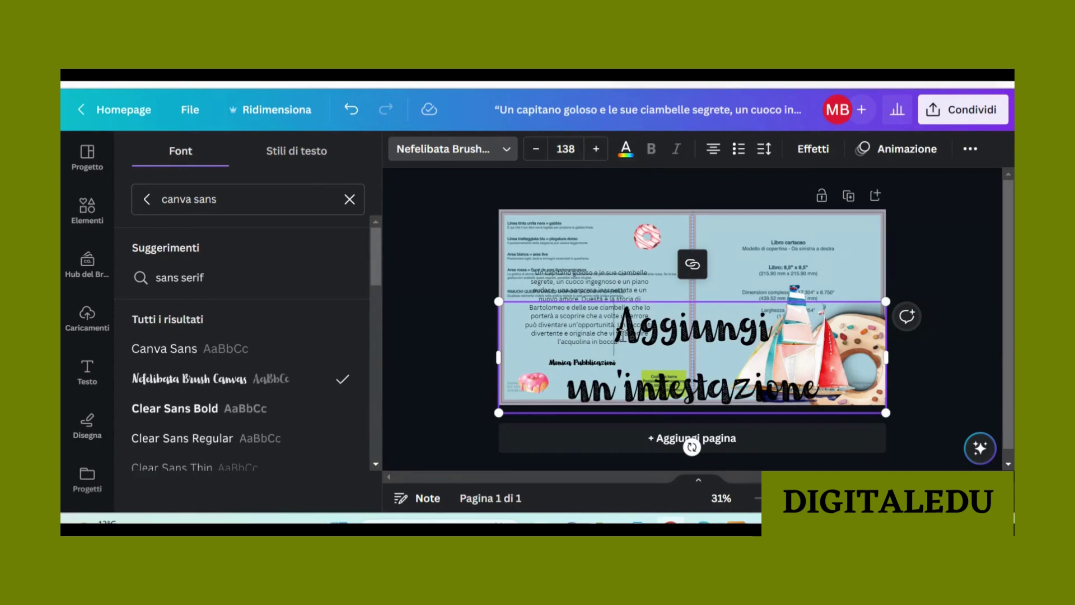
drag(617, 331, 818, 389)
text(Ciambelle)
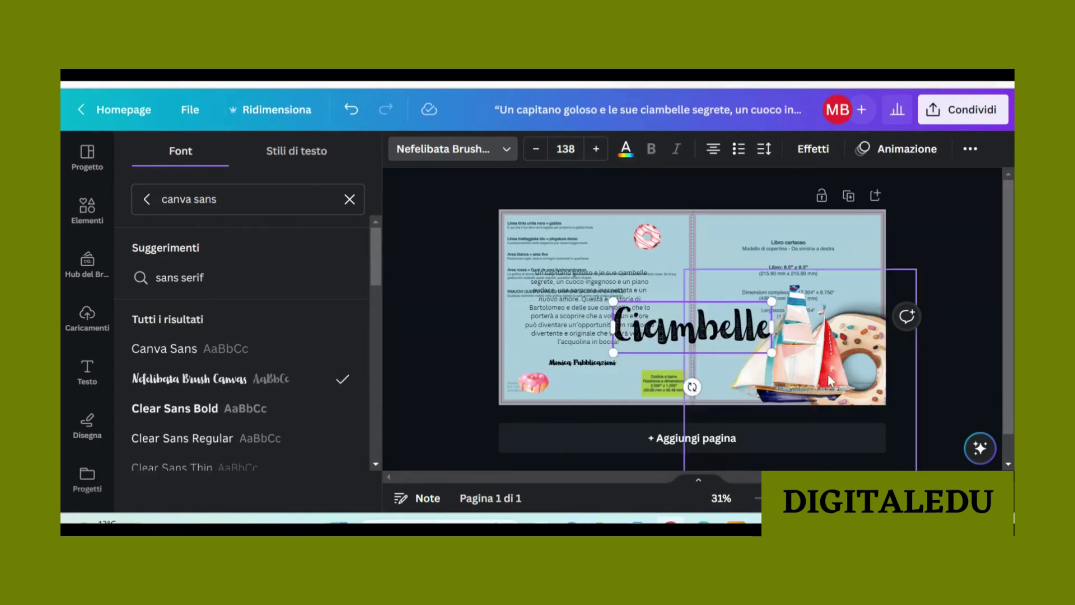
Step: Colour the "Ciambelle" title light brown from the doughnut photo colours and give it a black outline effect with a thickness of 64
click(626, 153)
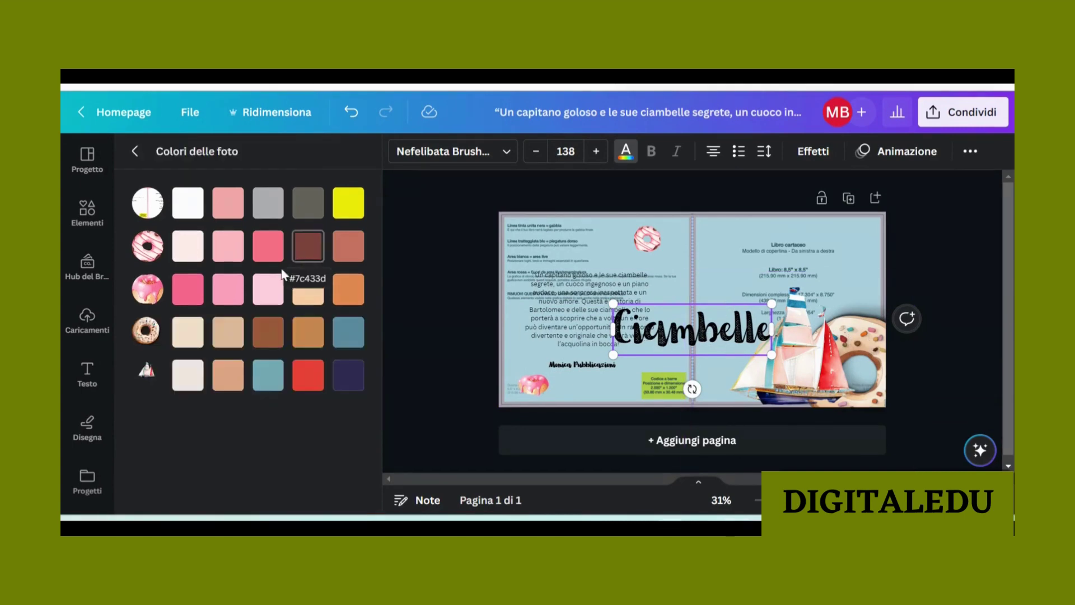
click(304, 337)
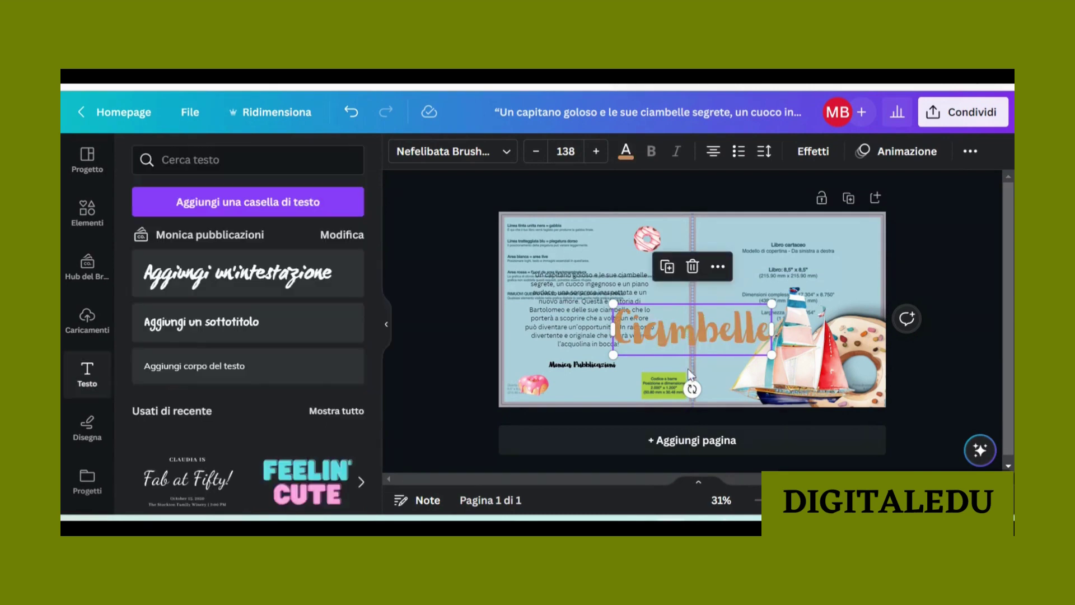
click(813, 152)
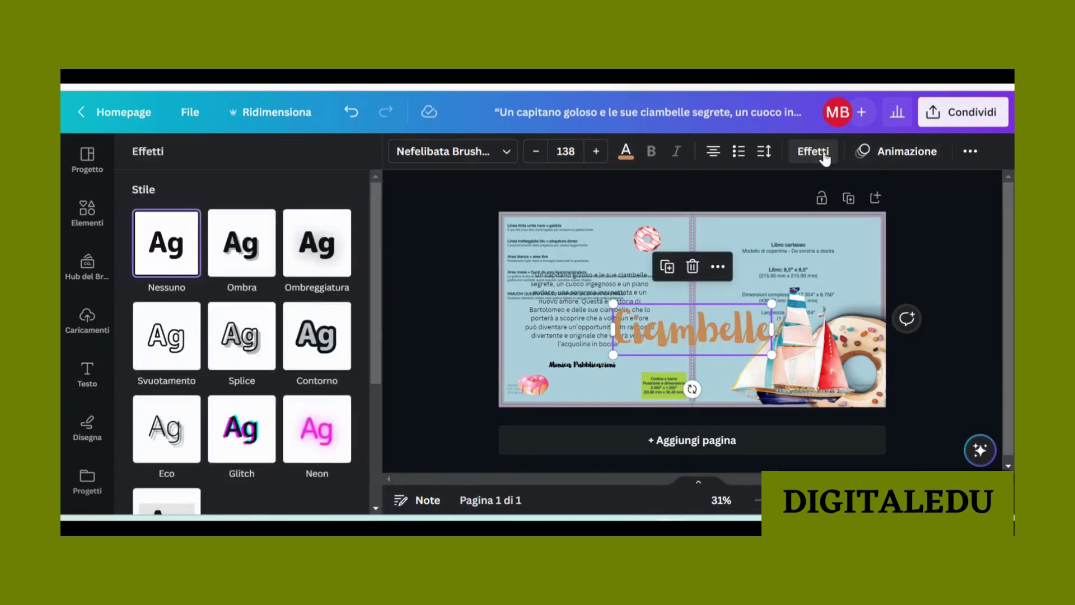
click(312, 343)
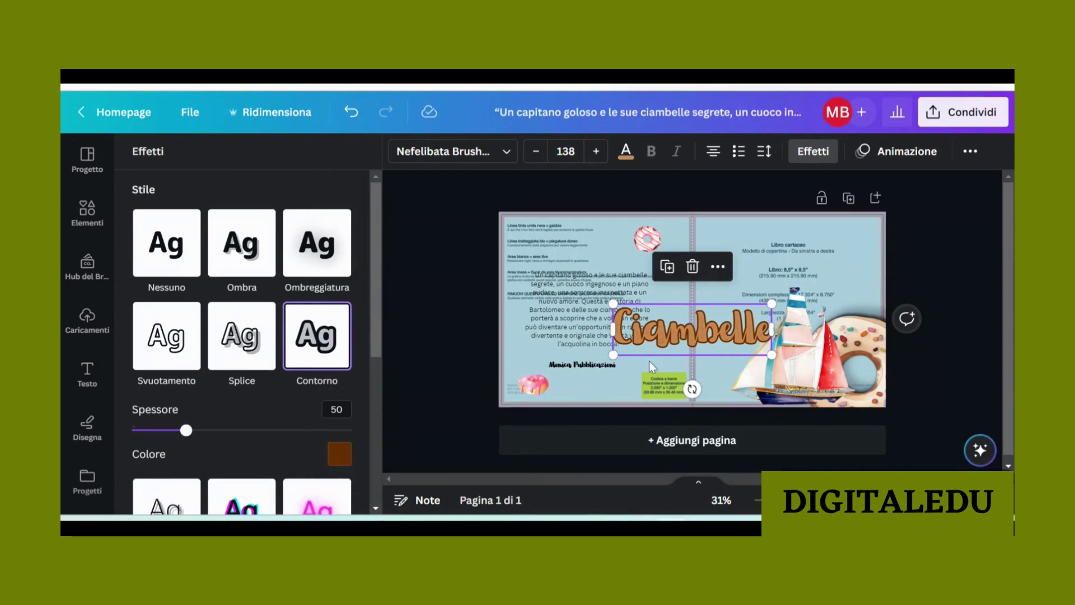
click(340, 455)
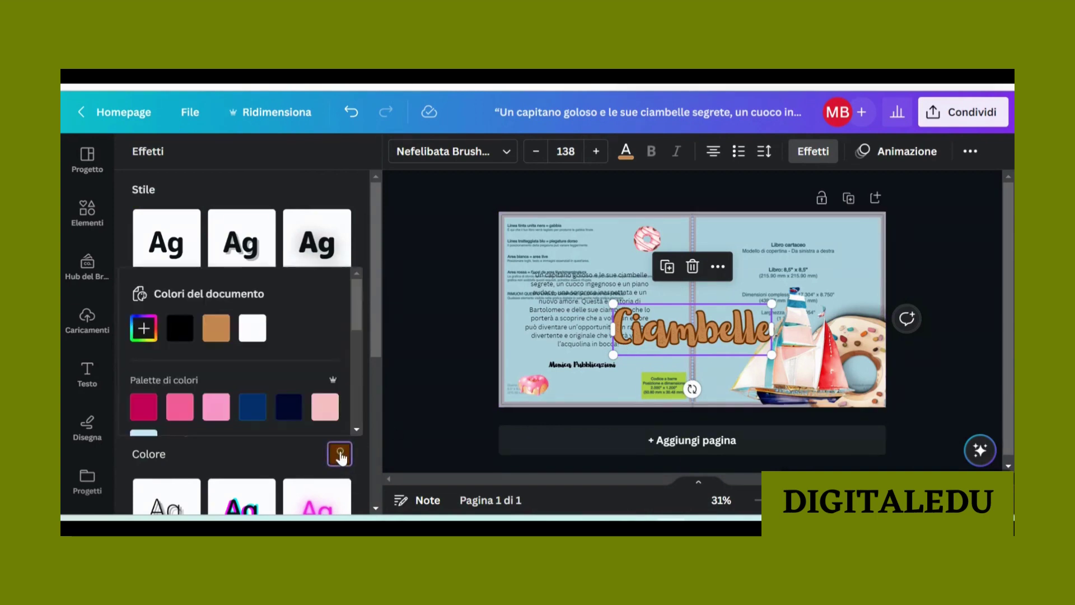
click(177, 328)
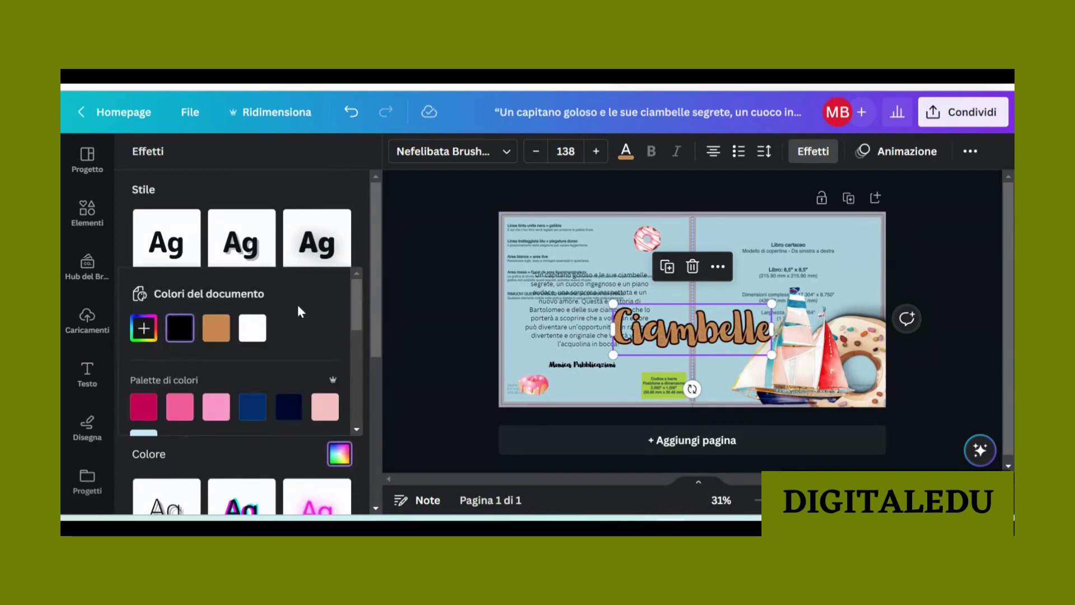
key(Escape)
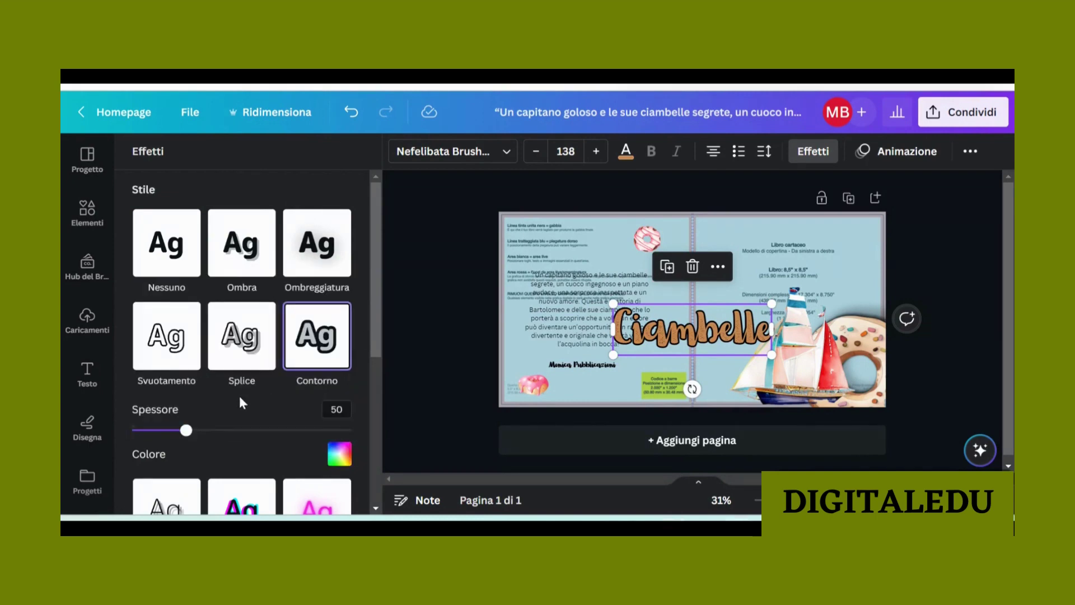
drag(187, 435, 201, 433)
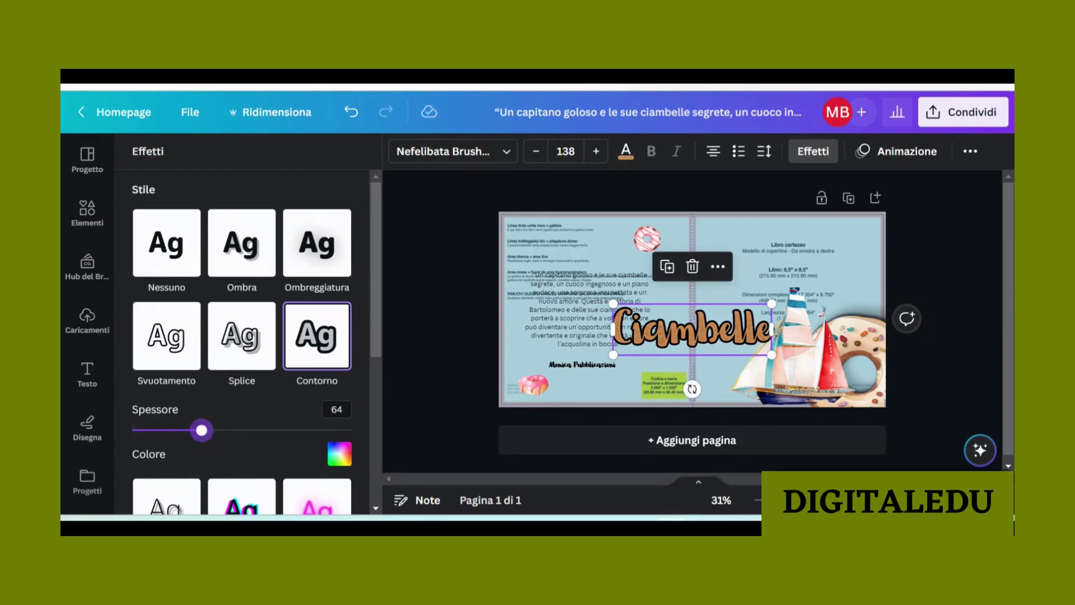
Step: Recolour the "Ciambelle" title with the red taken from the sailboat's photo colours
click(339, 453)
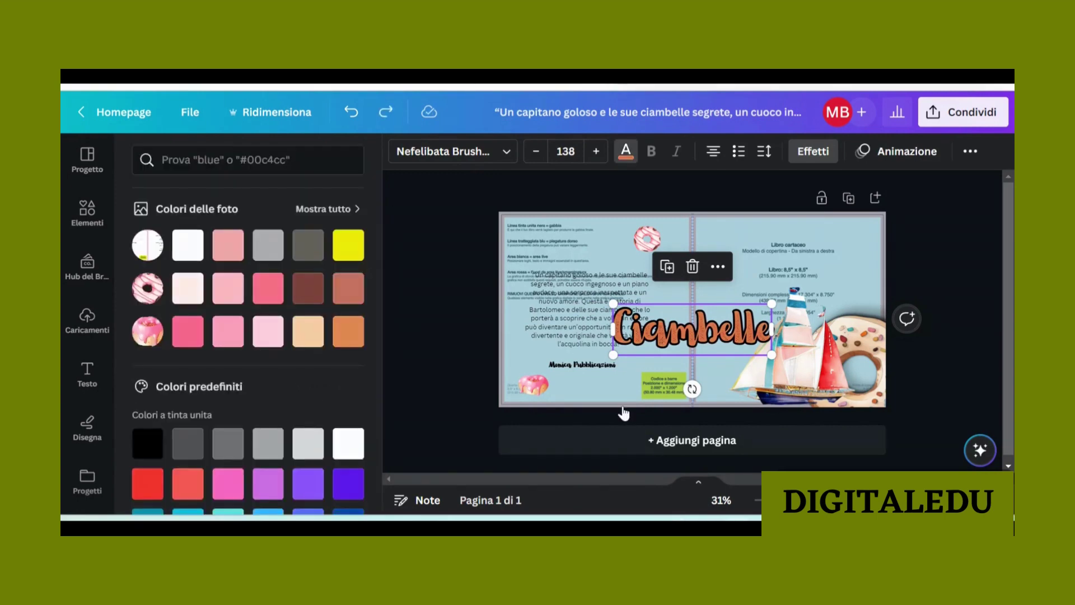
click(332, 210)
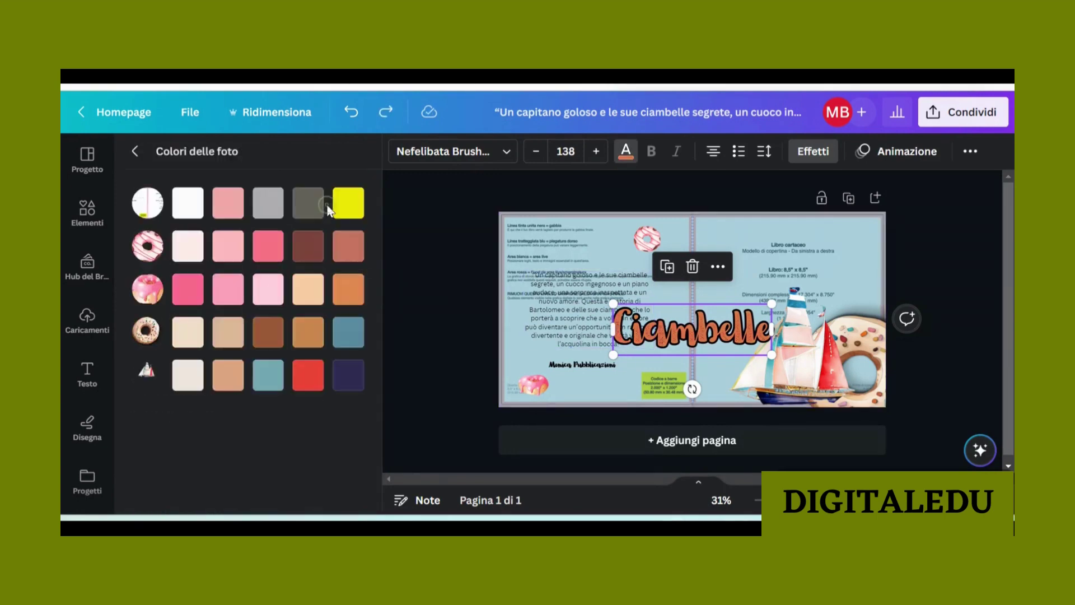
click(314, 381)
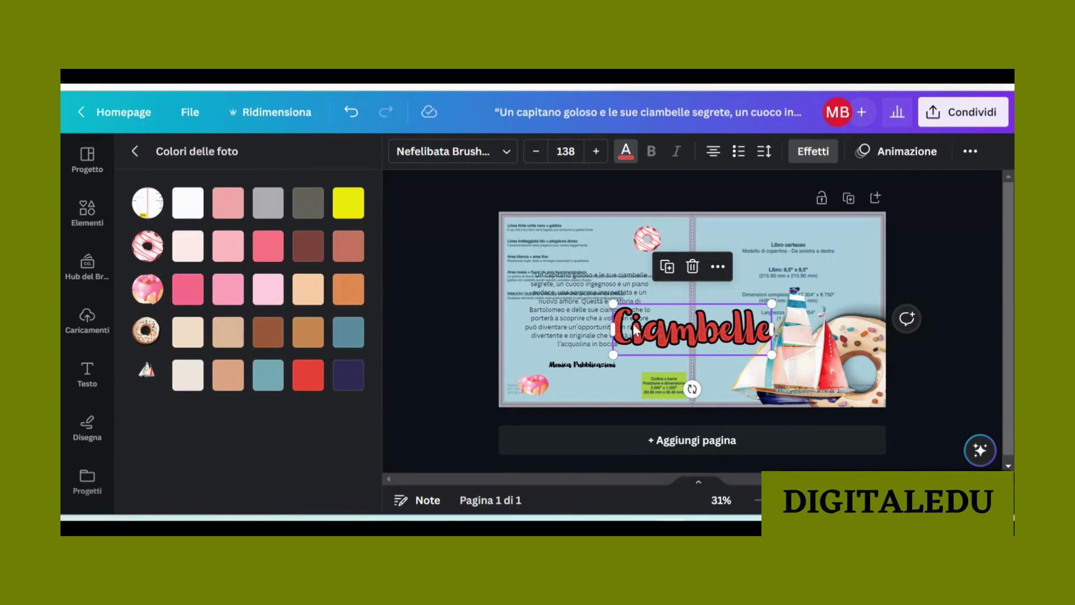
Step: Move the "Ciambelle" title to the top of the front cover and shift the sailboat and sprinkled doughnut slightly left
drag(699, 328, 792, 242)
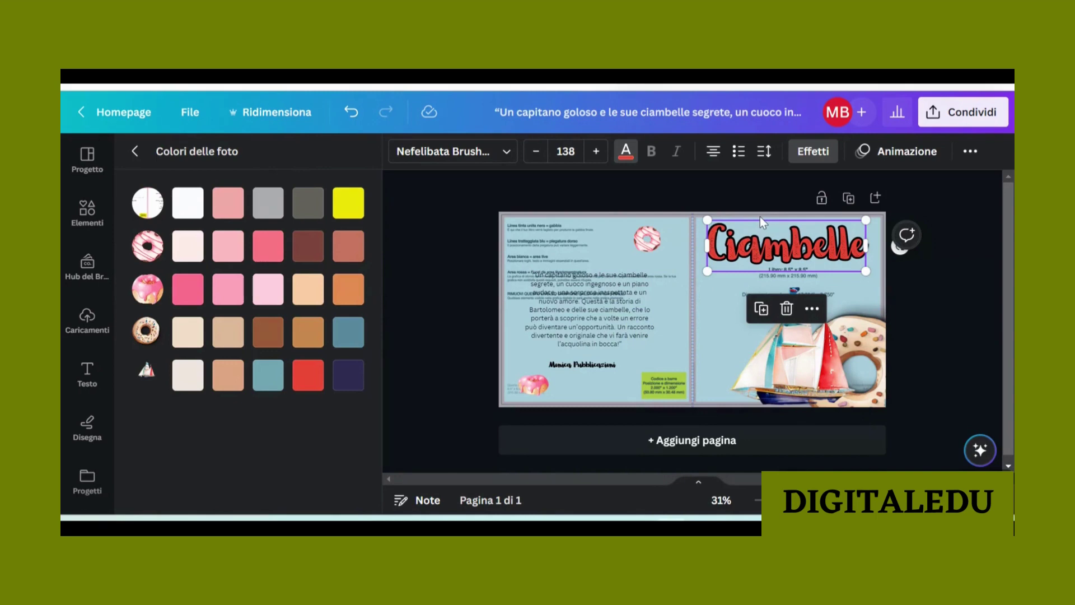
key(ctrl+z)
key(ctrl+z)
key(ctrl+z)
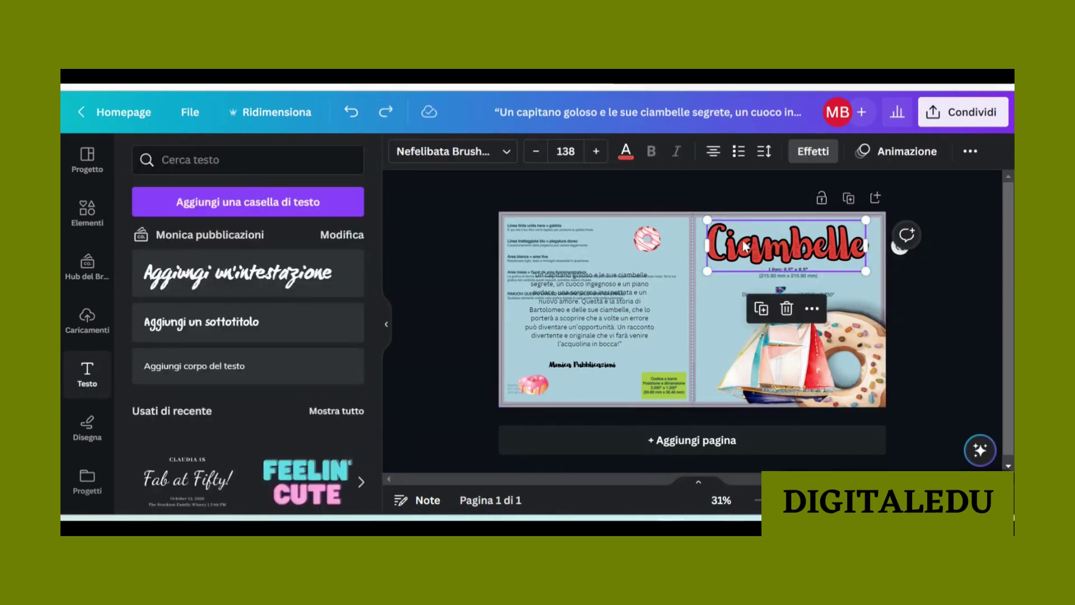
Step: Duplicate the title, shorten the copy to "e" at size 66, and place it just beneath "Ciambelle"
click(761, 308)
drag(768, 247, 880, 290)
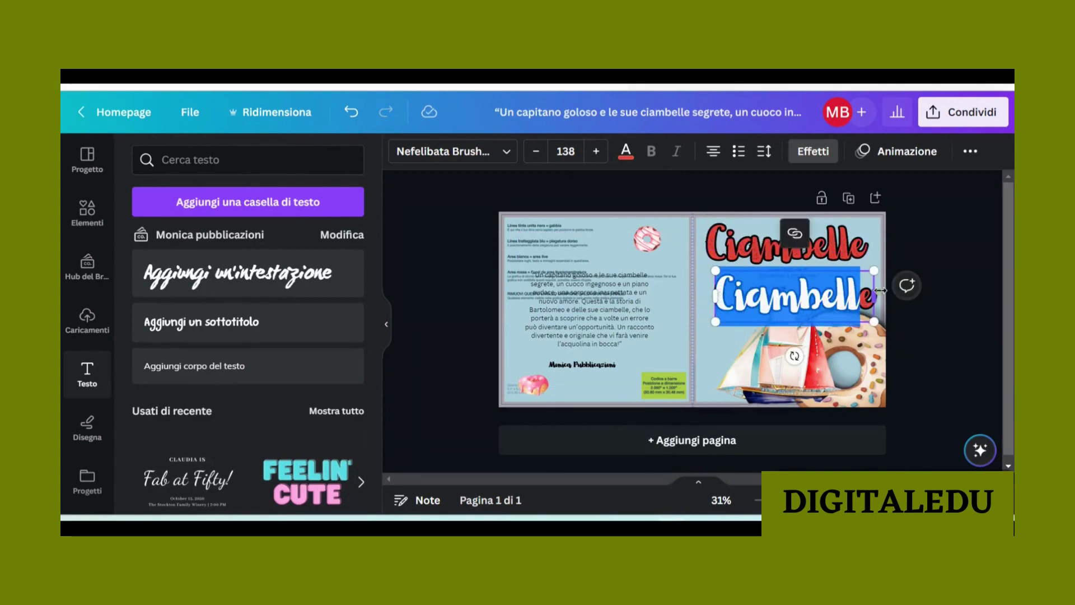
key(BackSpace)
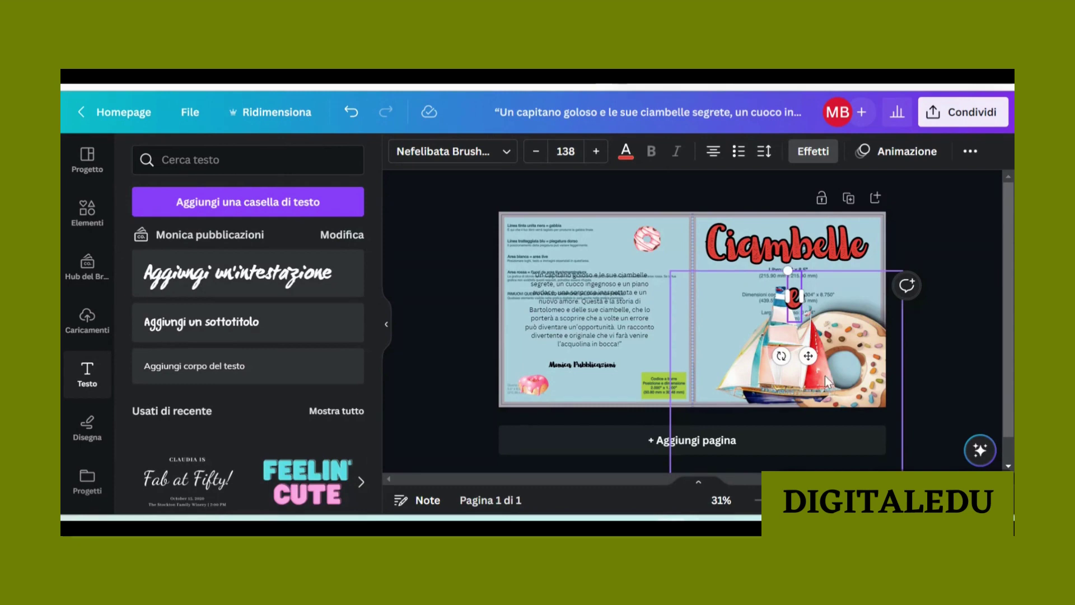
click(560, 154)
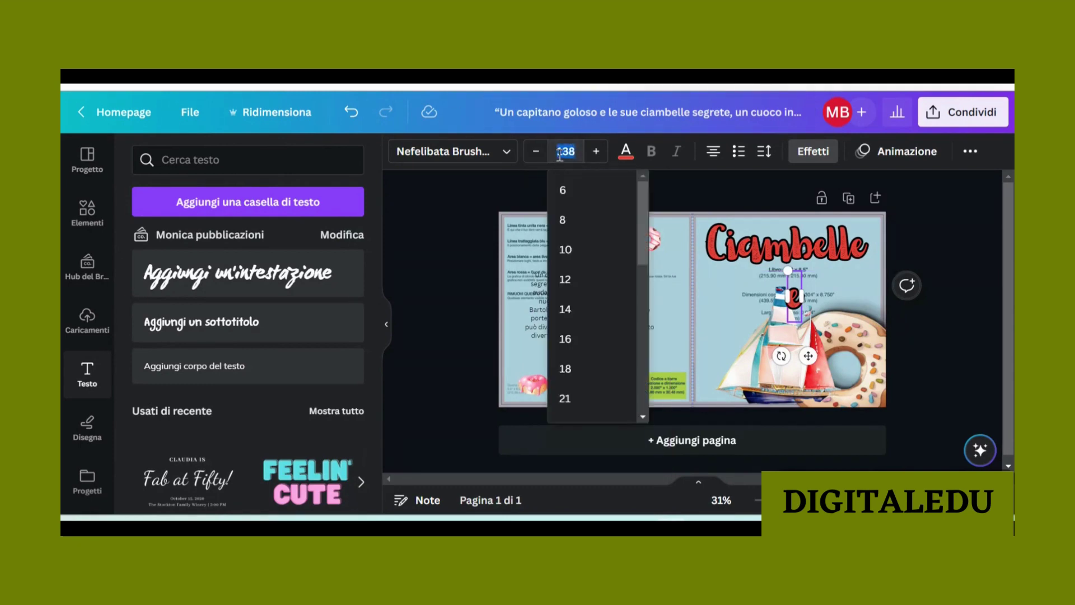
text(66)
key(Return)
click(751, 319)
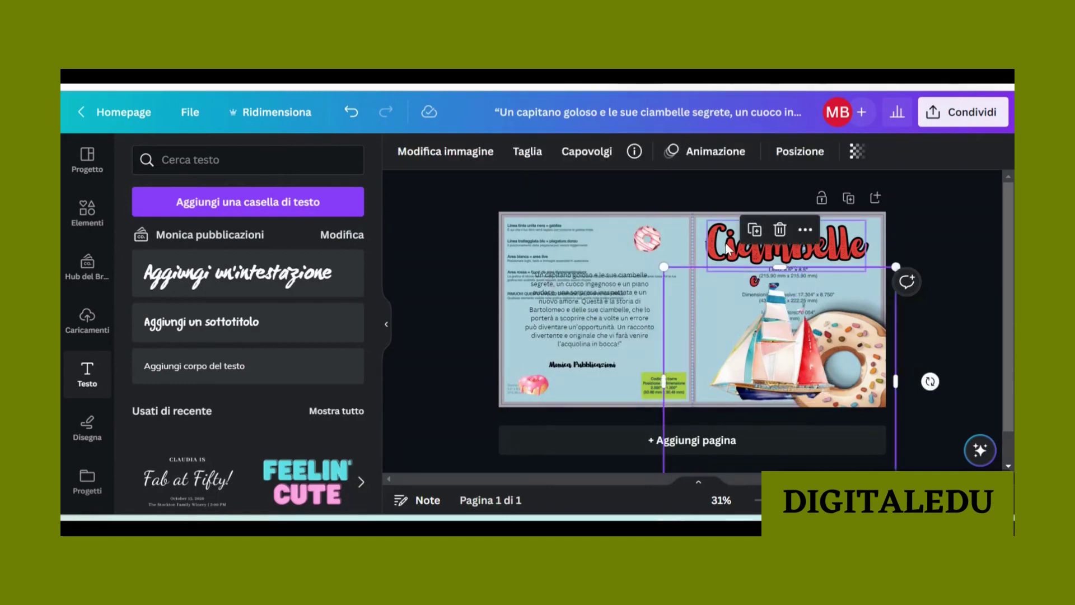
Step: Duplicate the "Ciambelle" title, place the copy beneath the "e", and change its text to "Galeoni"
click(750, 257)
key(ctrl+d)
drag(749, 256, 745, 307)
double_click(745, 306)
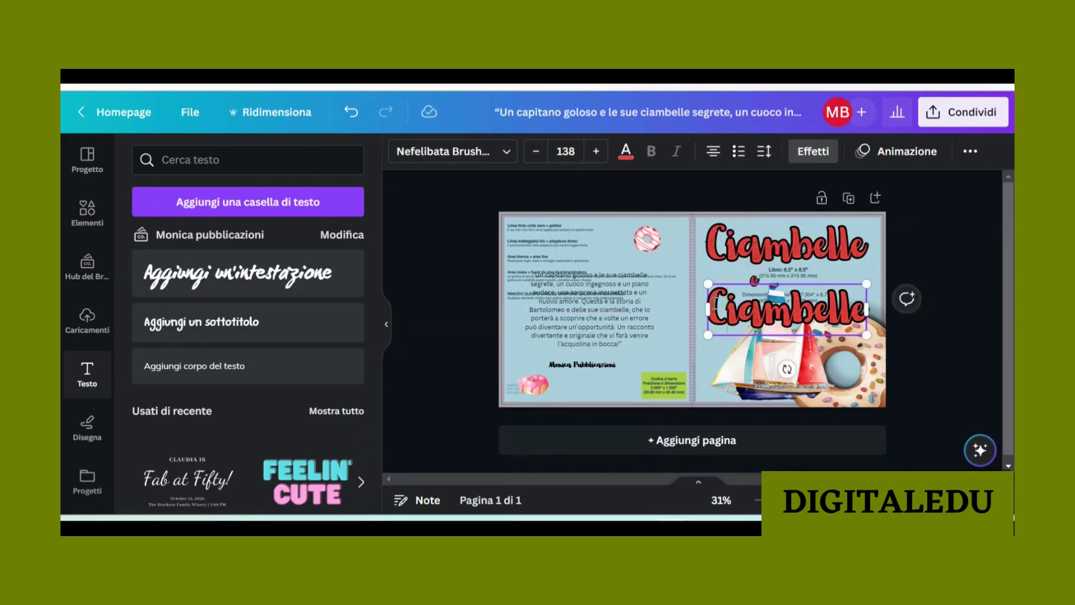
text(Galeoni)
Step: Unlock the blue background rectangle and set its transparency value to 100 so it covers the template
click(685, 331)
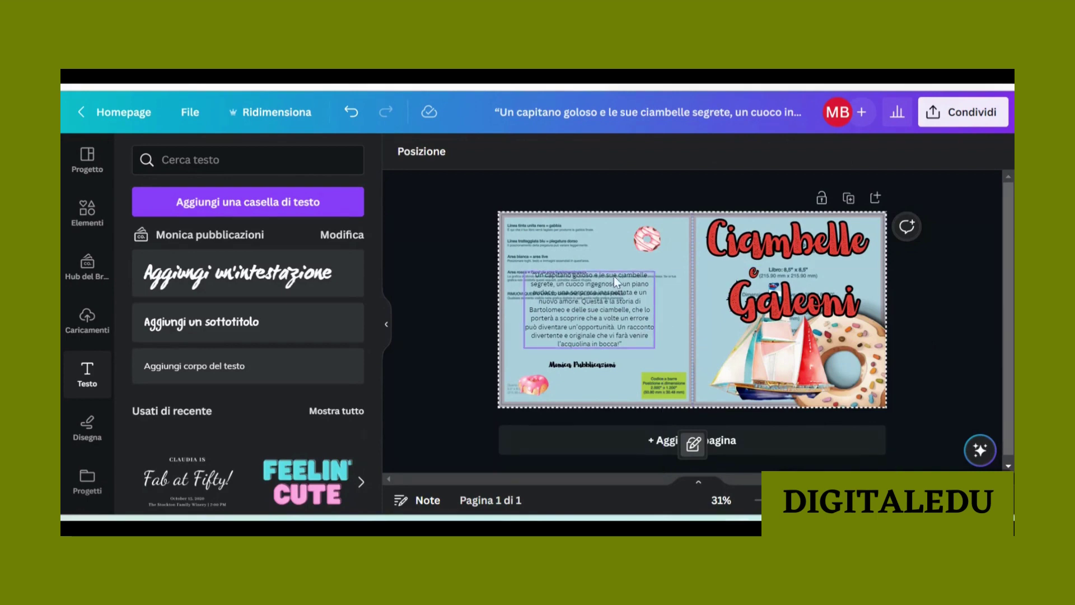
click(693, 444)
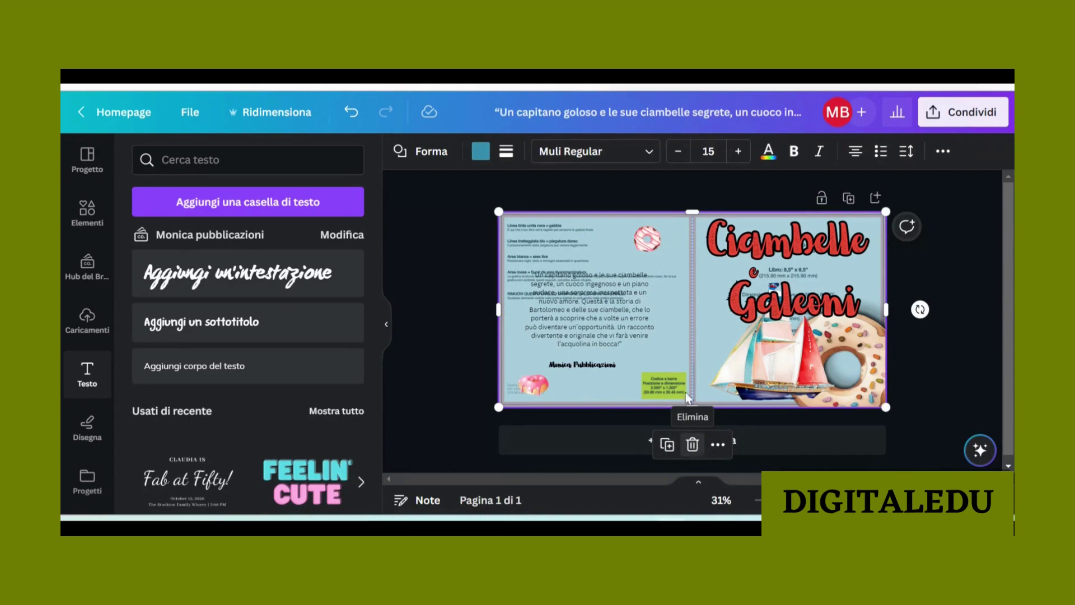
click(943, 151)
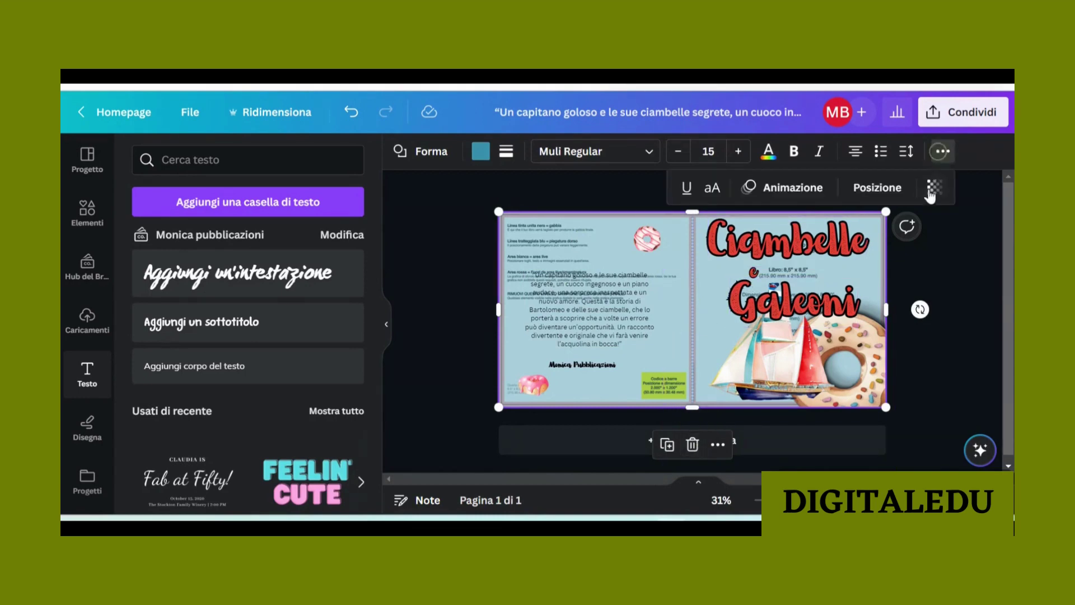
click(932, 190)
drag(853, 250, 970, 251)
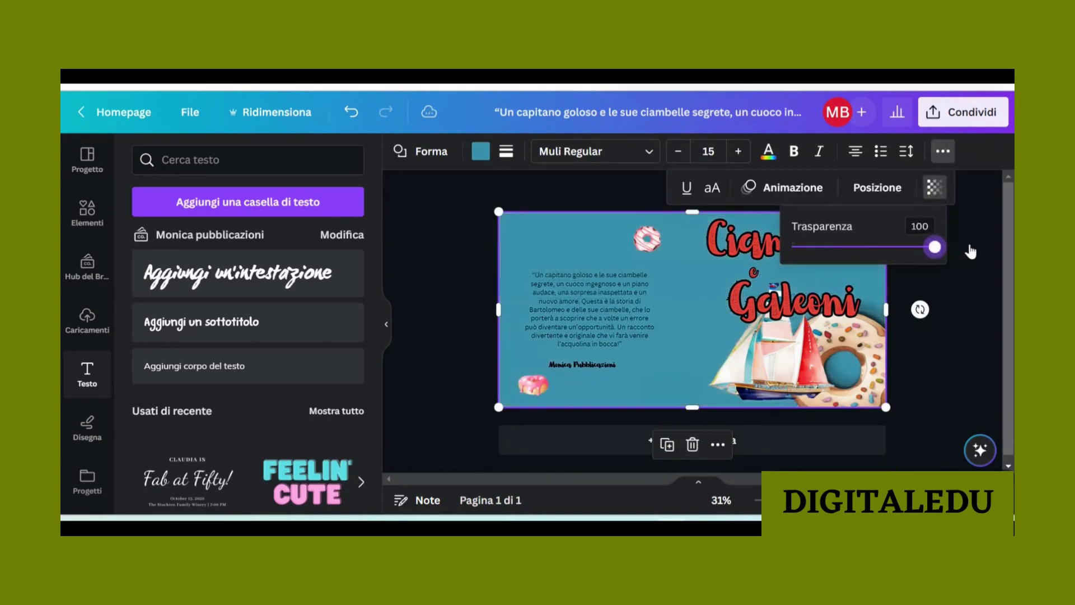
click(973, 326)
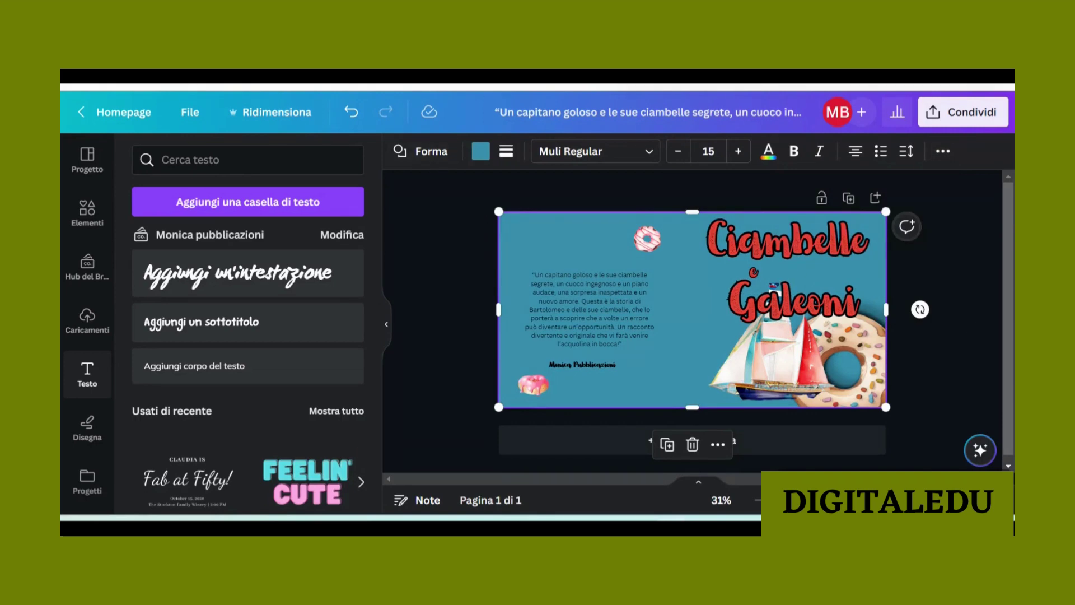
key(Escape)
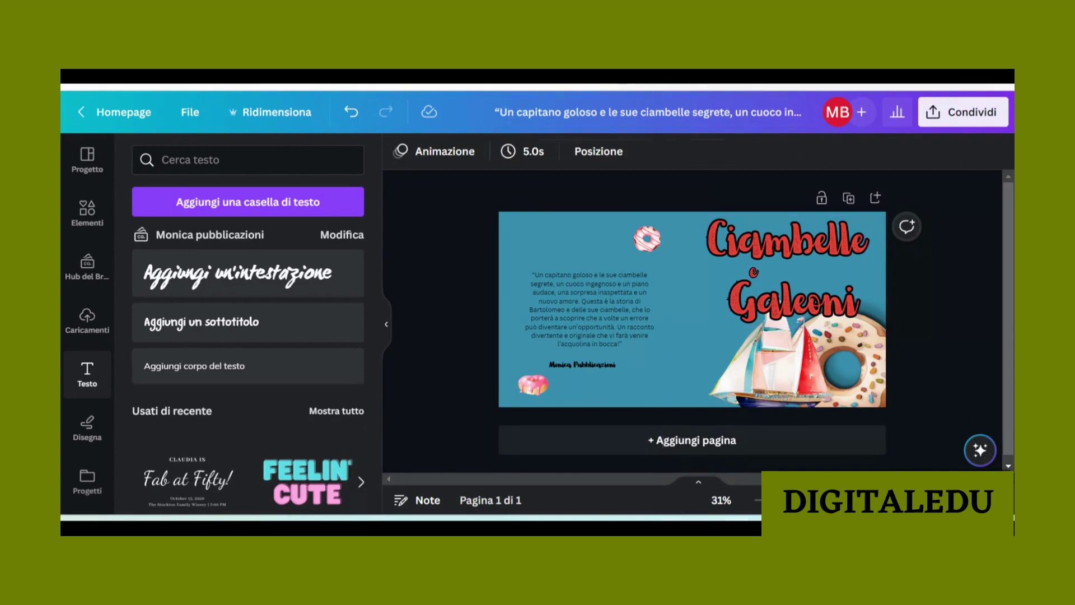
Step: Align the back cover's story description text to the left
click(585, 300)
click(585, 300)
click(712, 152)
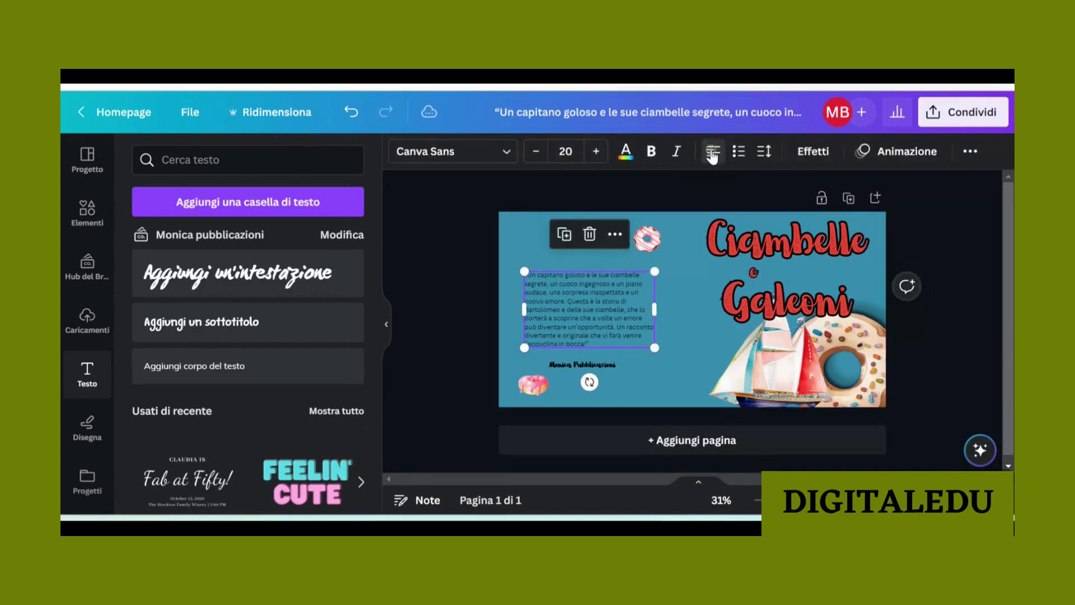
click(656, 325)
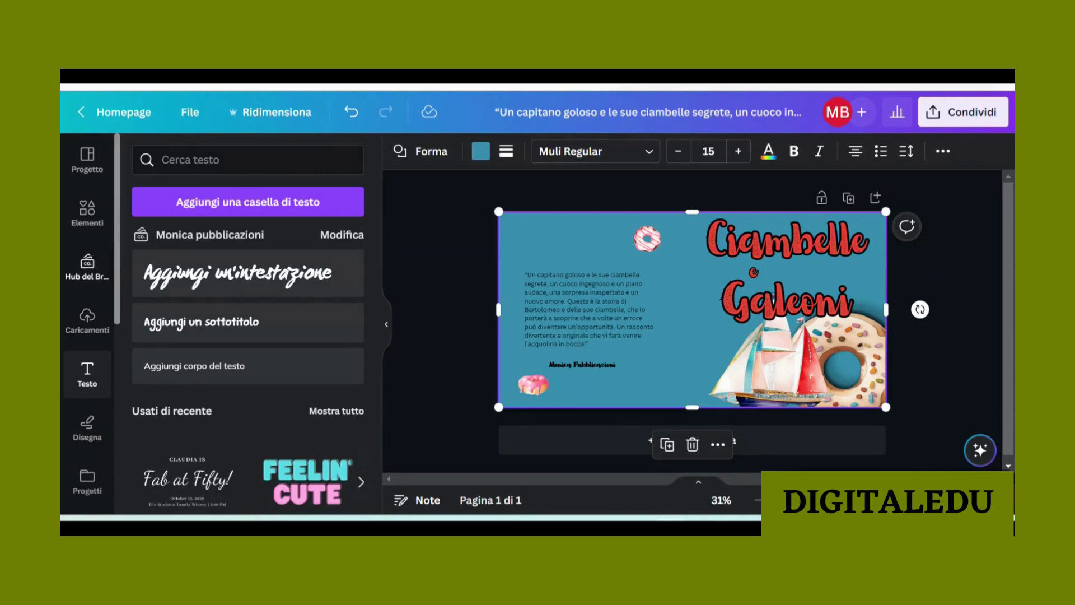
Step: Search the graphics for "farina" and place copies of the white flour-dust graphic over the upper back and front covers
click(80, 217)
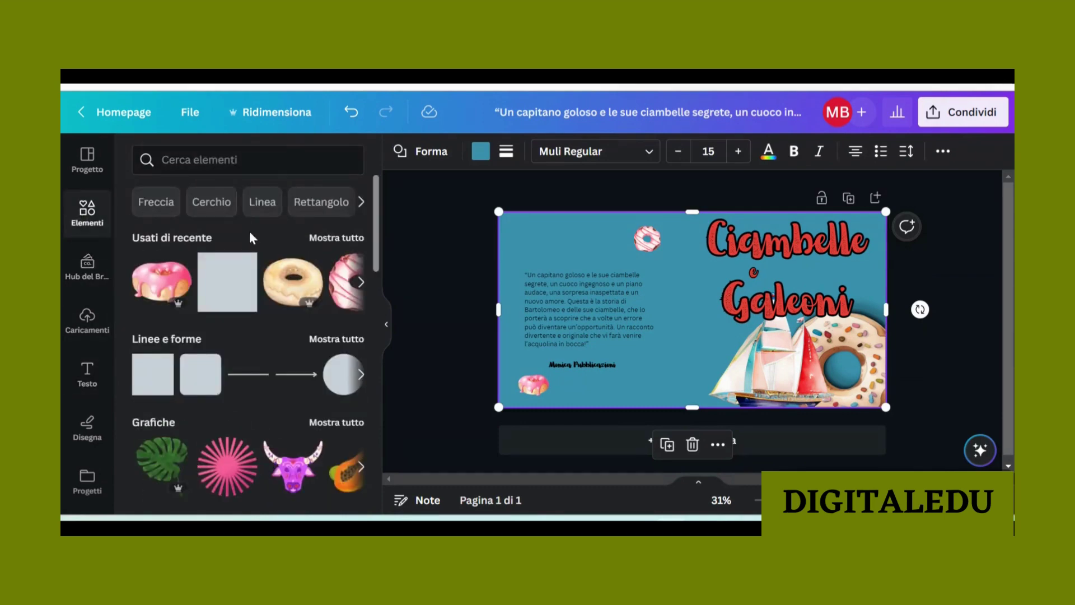
click(207, 162)
text(farina)
key(Return)
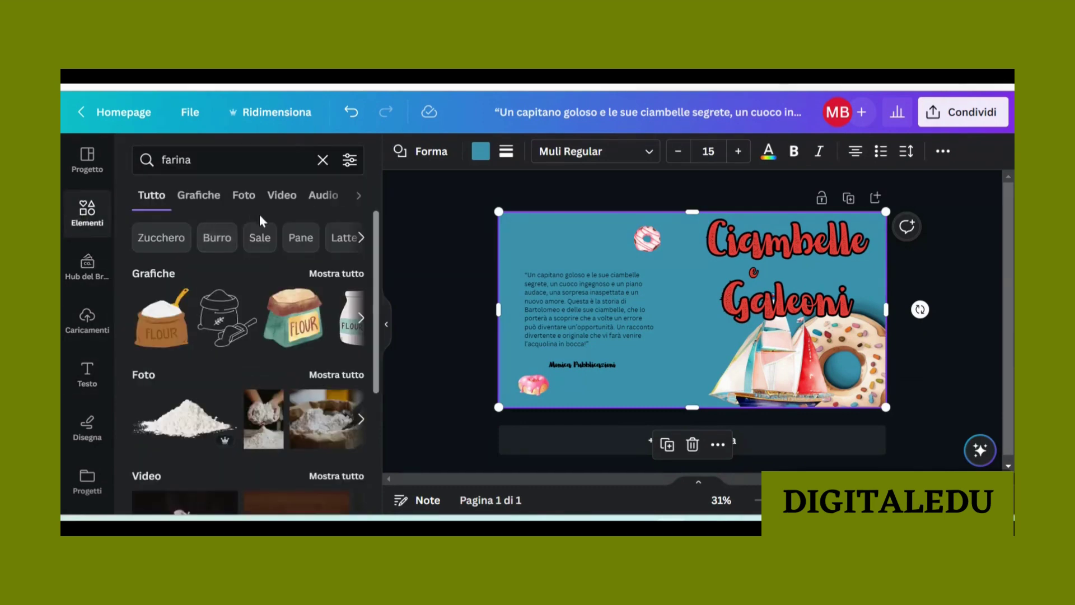
click(199, 198)
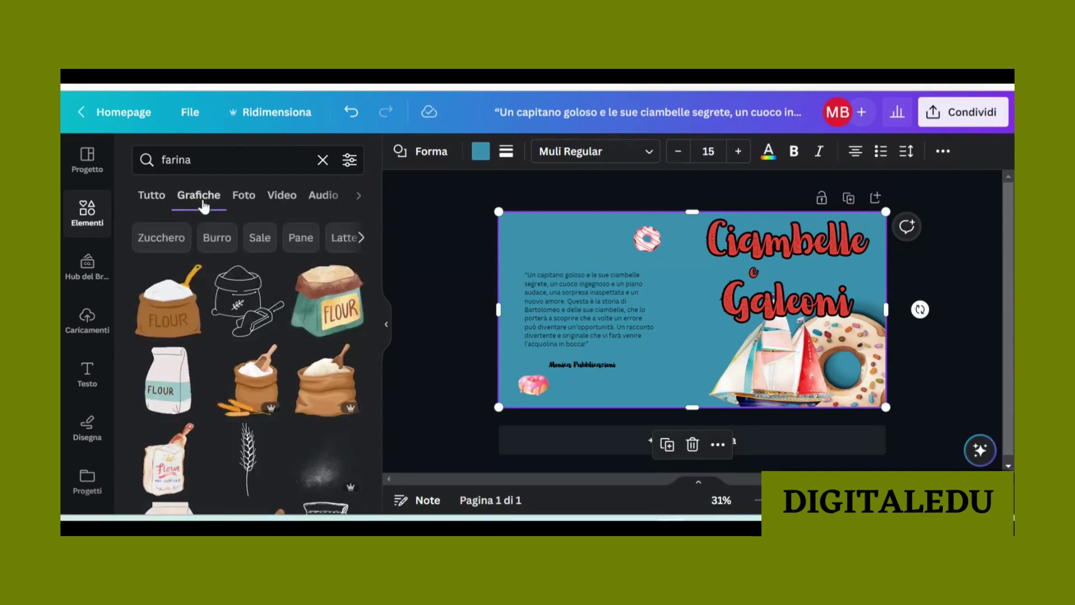
click(304, 474)
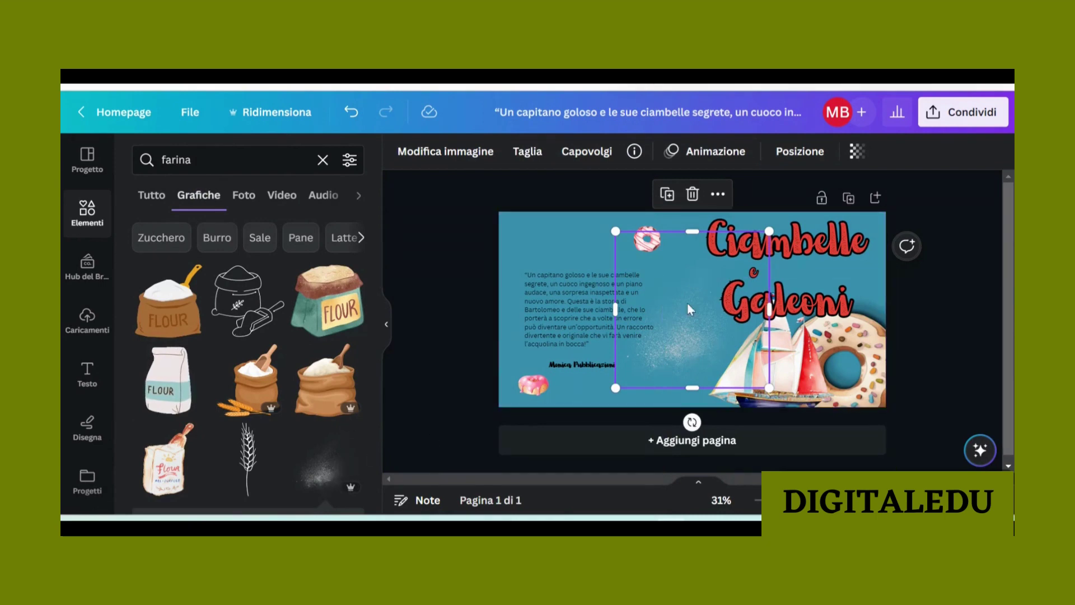
drag(675, 338, 832, 244)
click(800, 151)
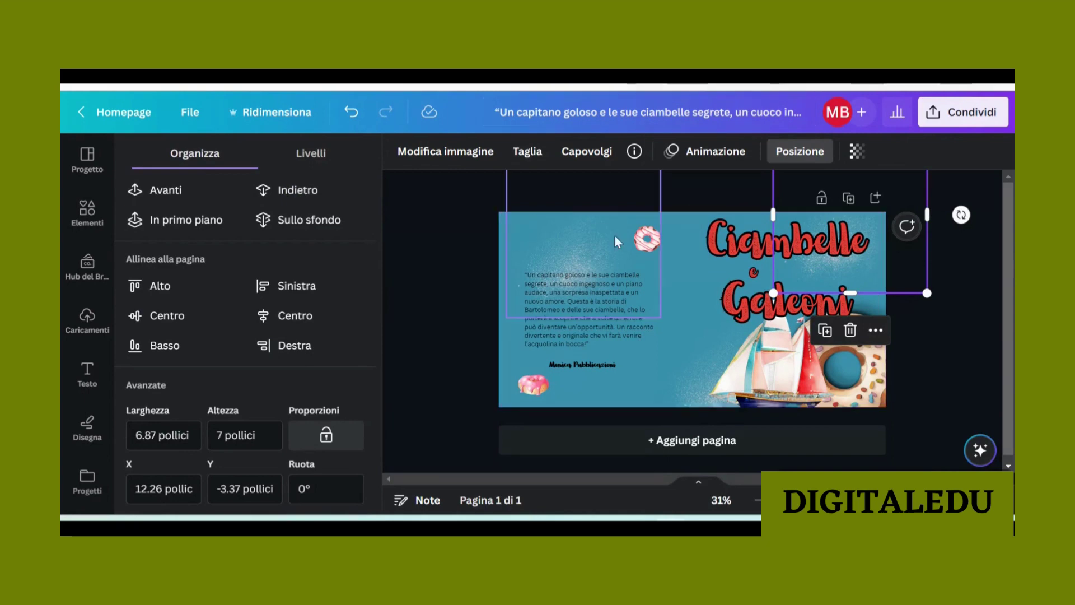
Step: Lower the blue background rectangle's transparency value so the cover template shows through it
click(679, 246)
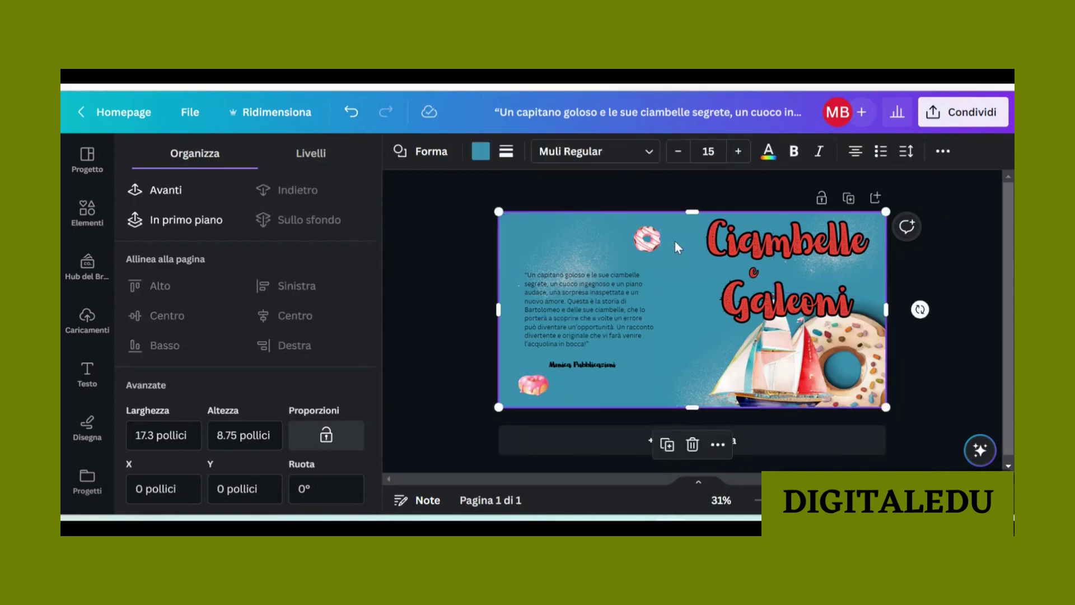
click(944, 152)
click(933, 187)
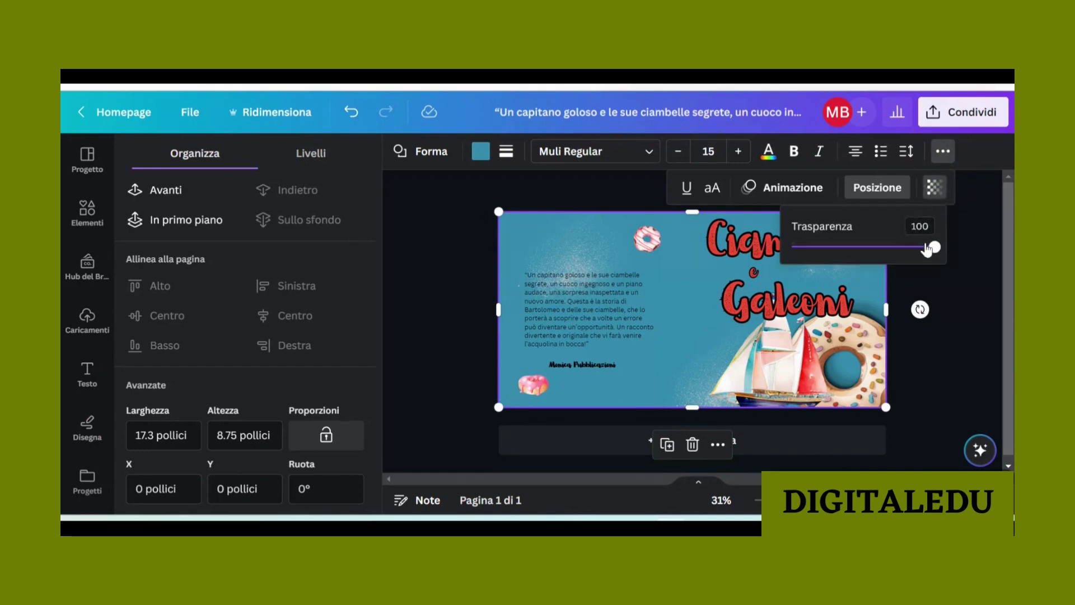
drag(931, 246, 894, 247)
click(934, 340)
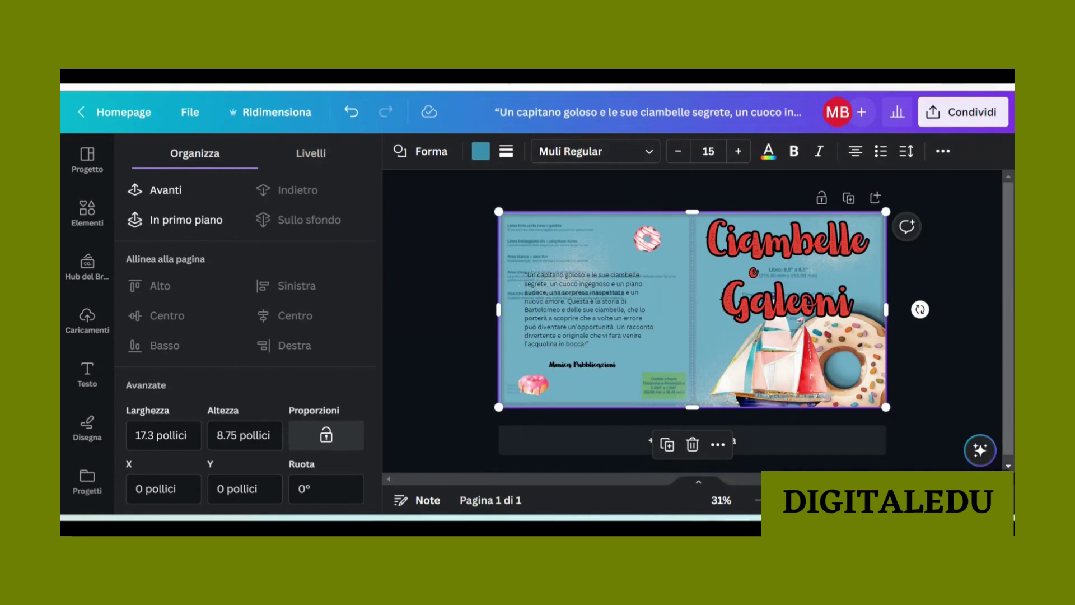
Step: Select all the elements on the cover and open the available actions for the selection
key(Escape)
key(ctrl+a)
right_click(739, 182)
mouse_move(856, 391)
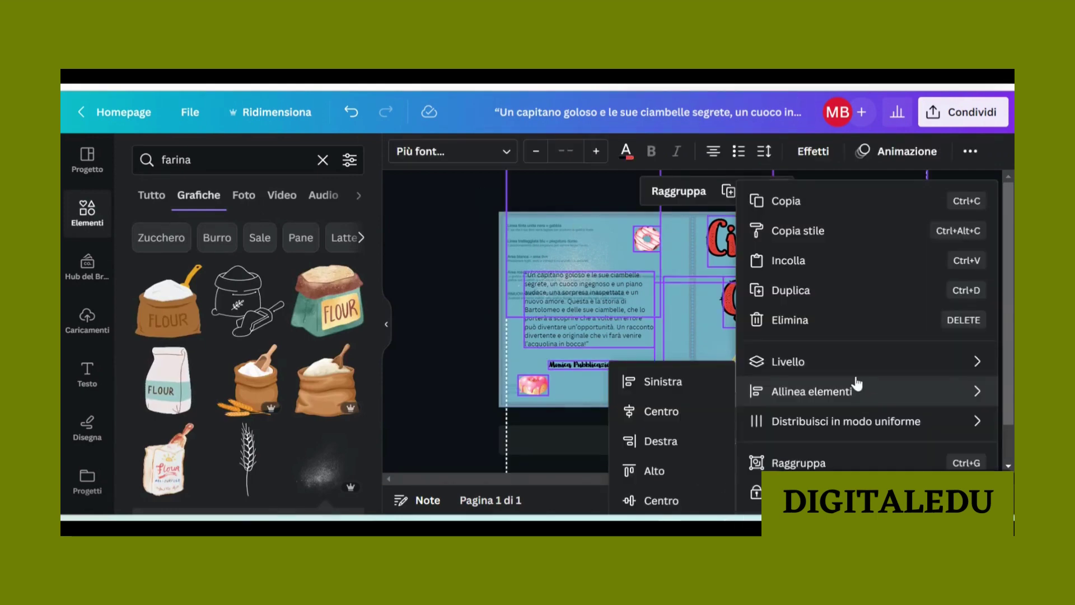
Step: Detach the cover template image from the page background, then delete it and the small leftover mark near the spine
mouse_move(842, 365)
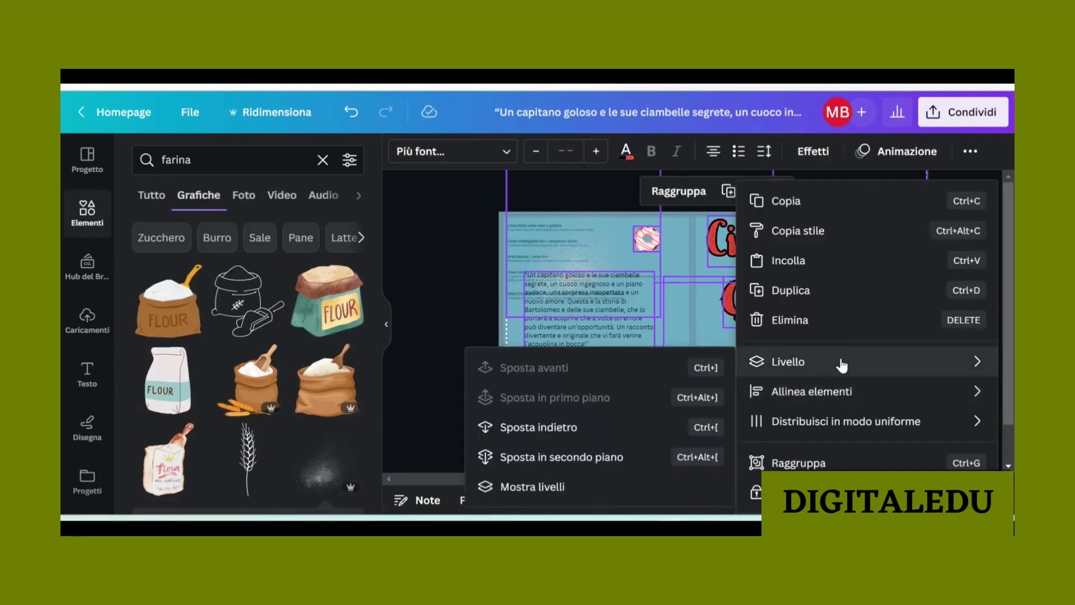
click(551, 486)
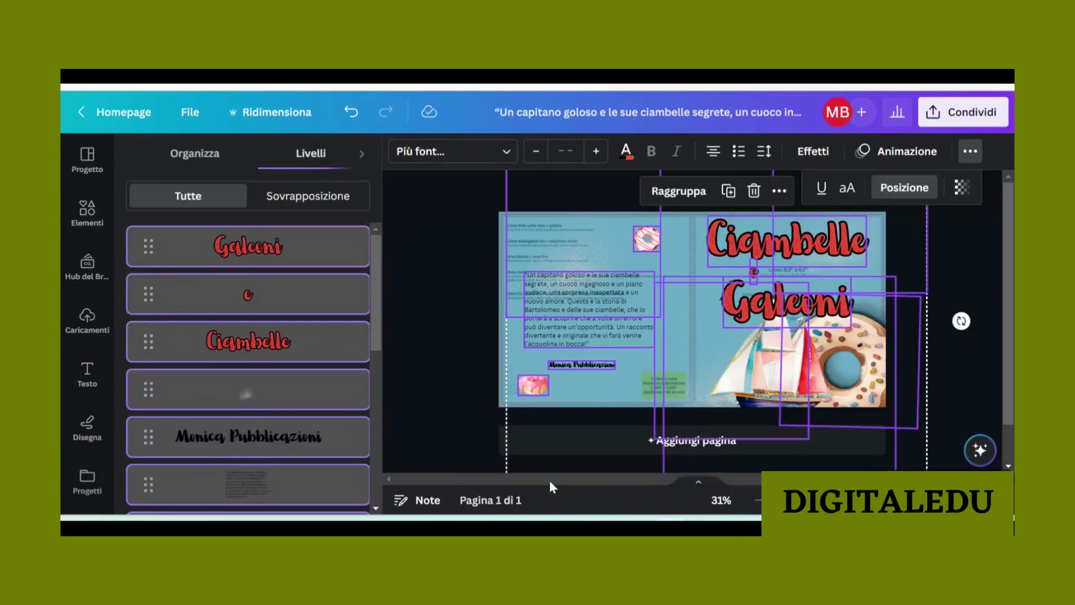
scroll(318, 364, down, 6)
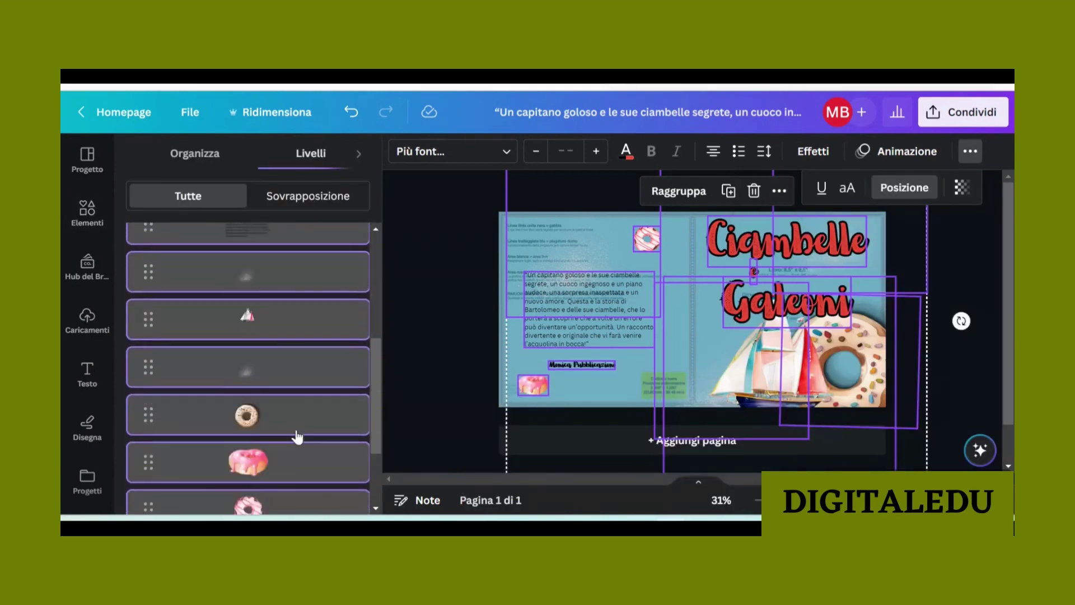
scroll(297, 441, down, 3)
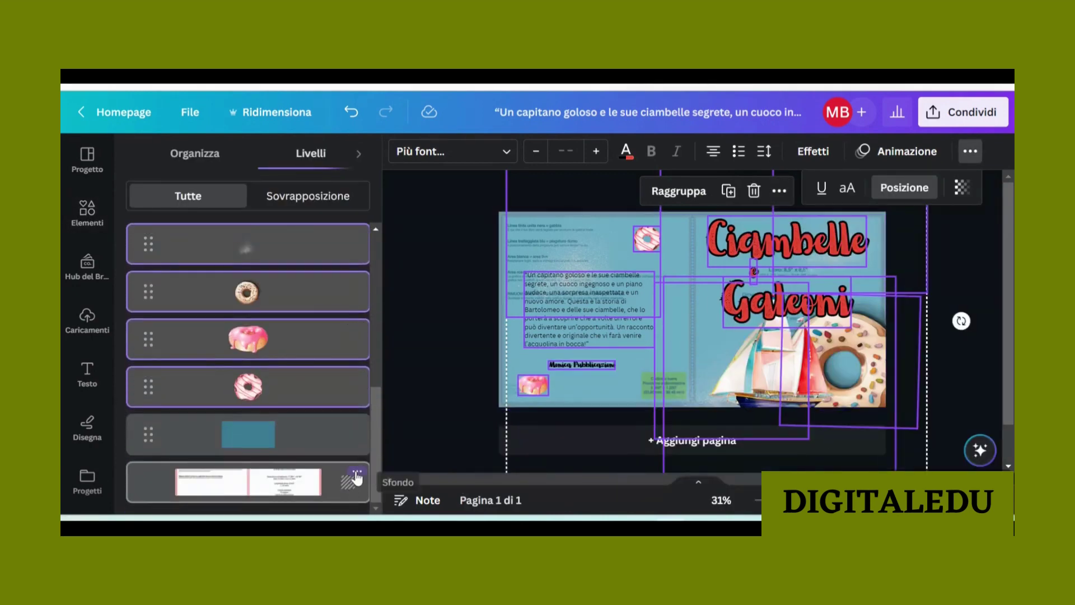
click(356, 473)
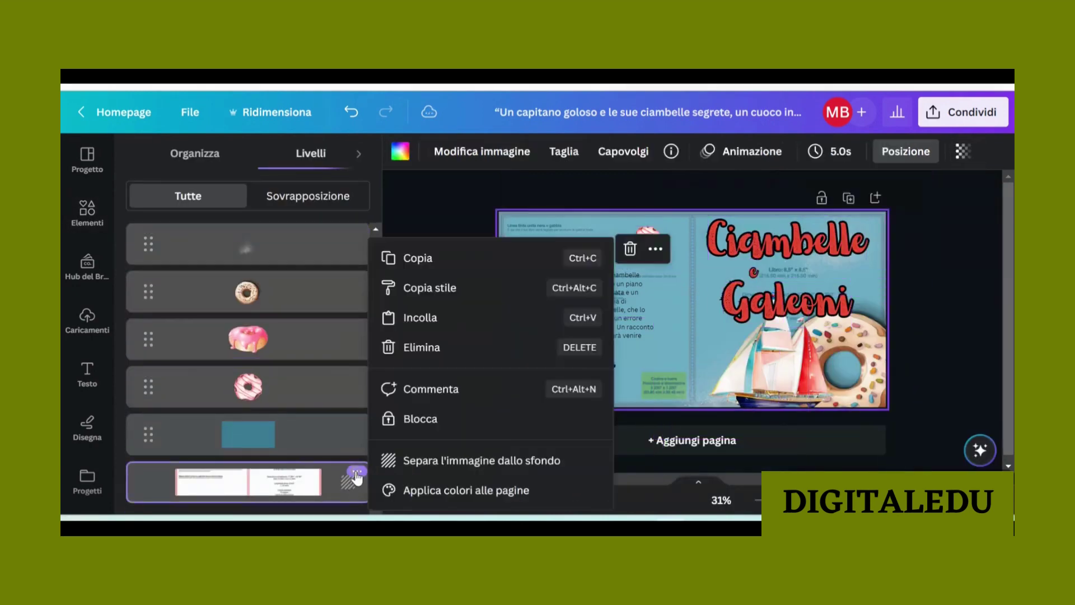
click(451, 460)
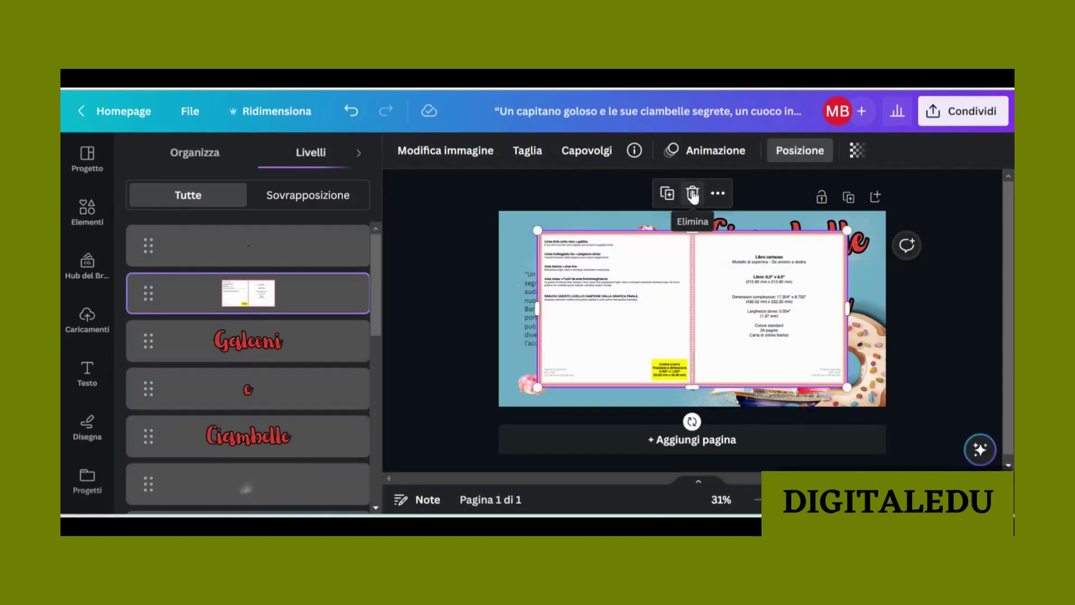
click(693, 193)
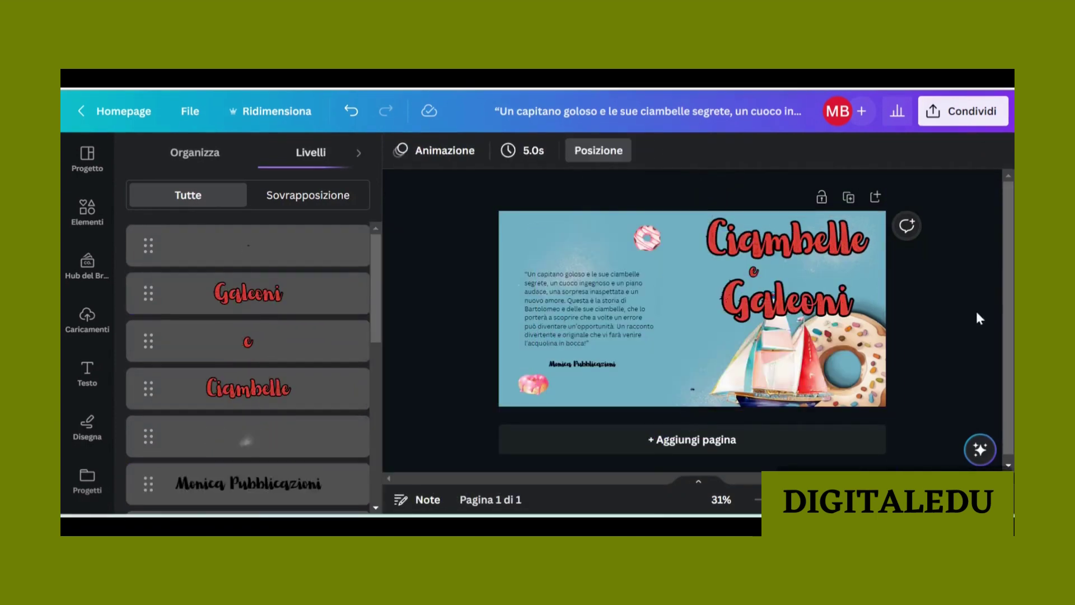
click(693, 391)
click(692, 348)
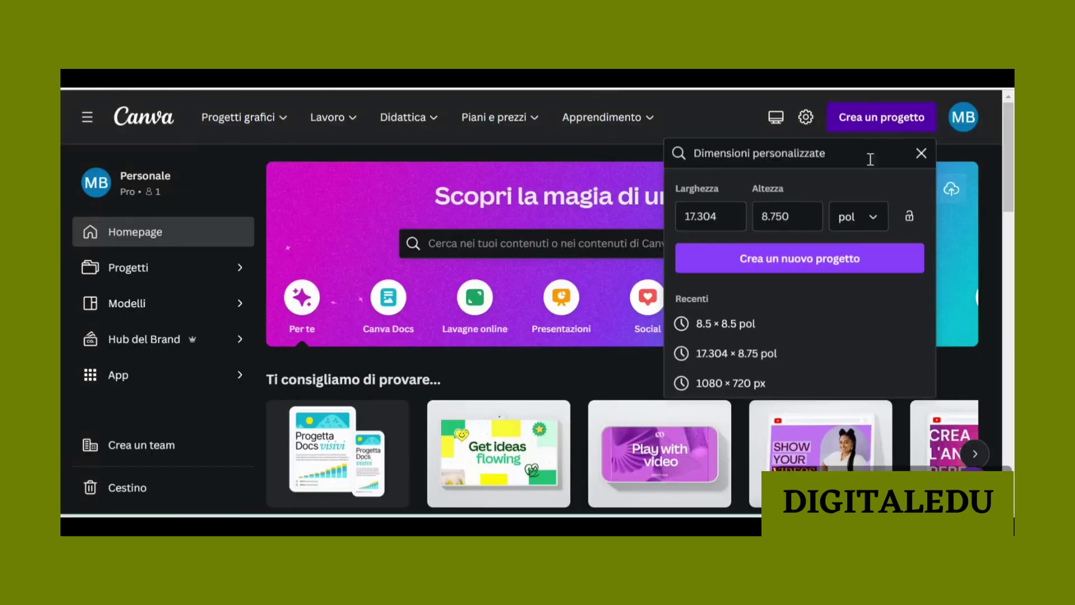
Step: Create a new custom-size project 8.5 inches wide by 8.5 inches high
click(918, 152)
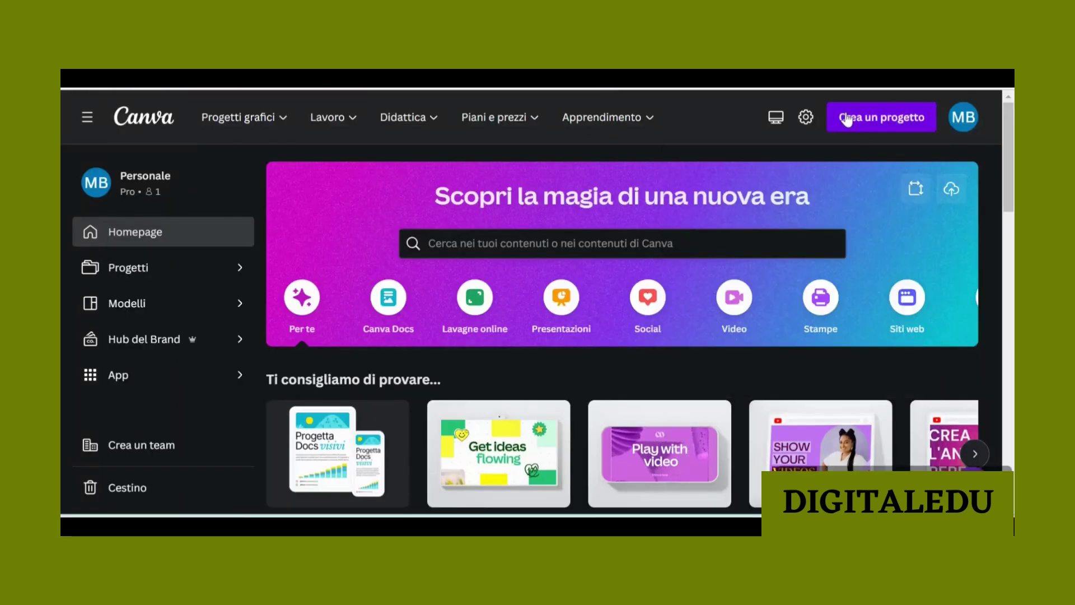
click(847, 120)
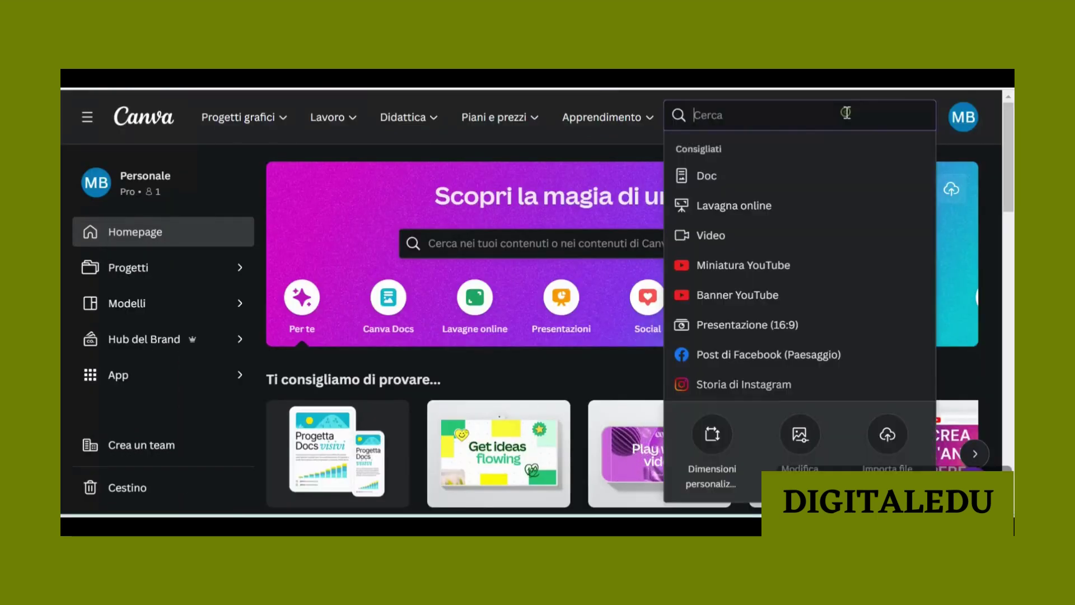
click(704, 436)
mouse_move(703, 437)
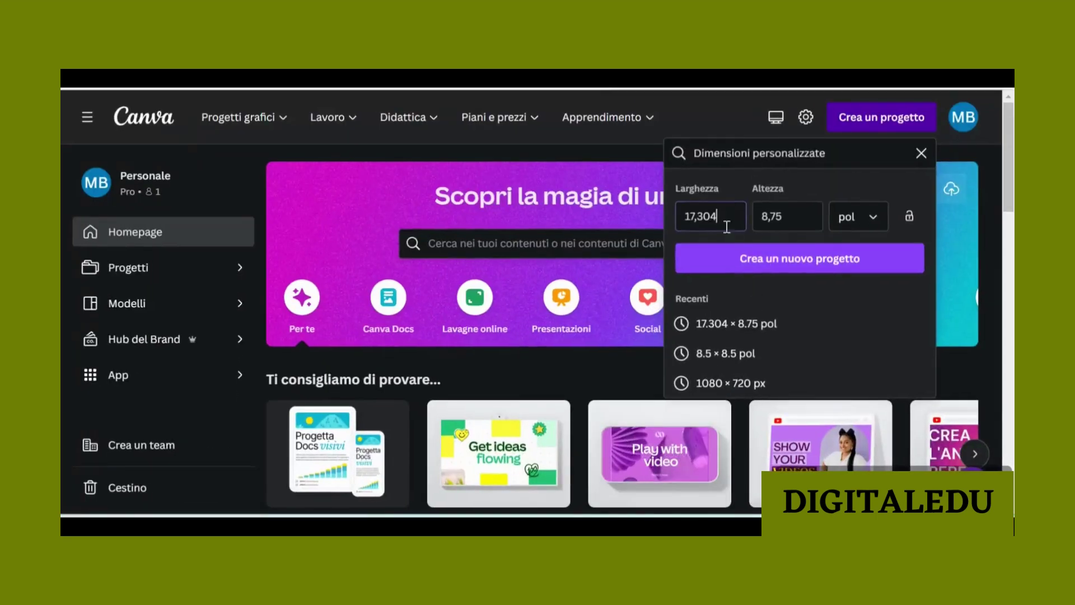
double_click(707, 218)
text(8.5)
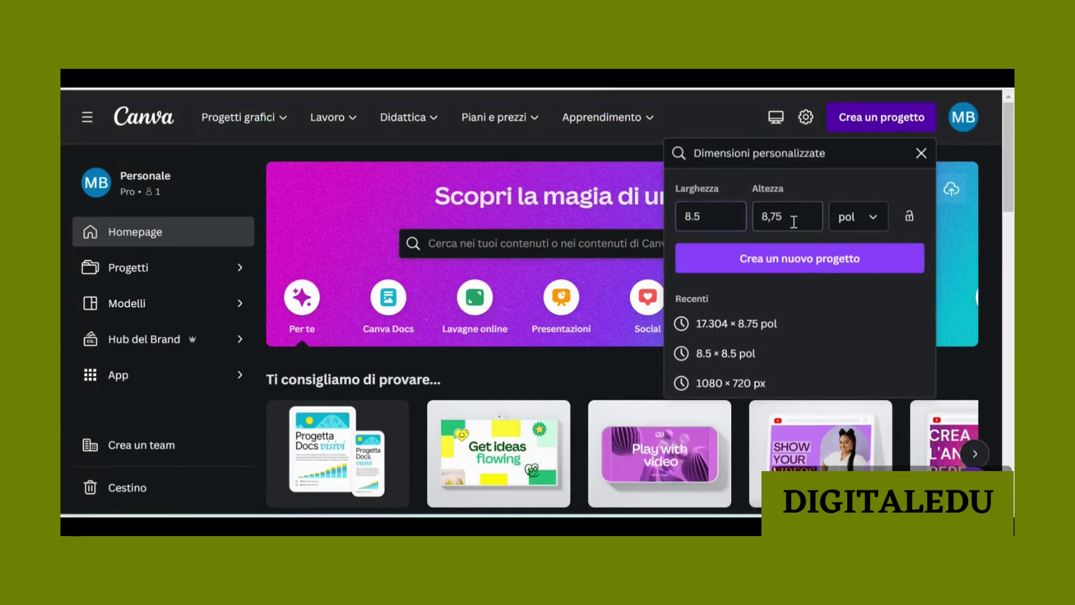
drag(791, 218, 758, 218)
text(8.5)
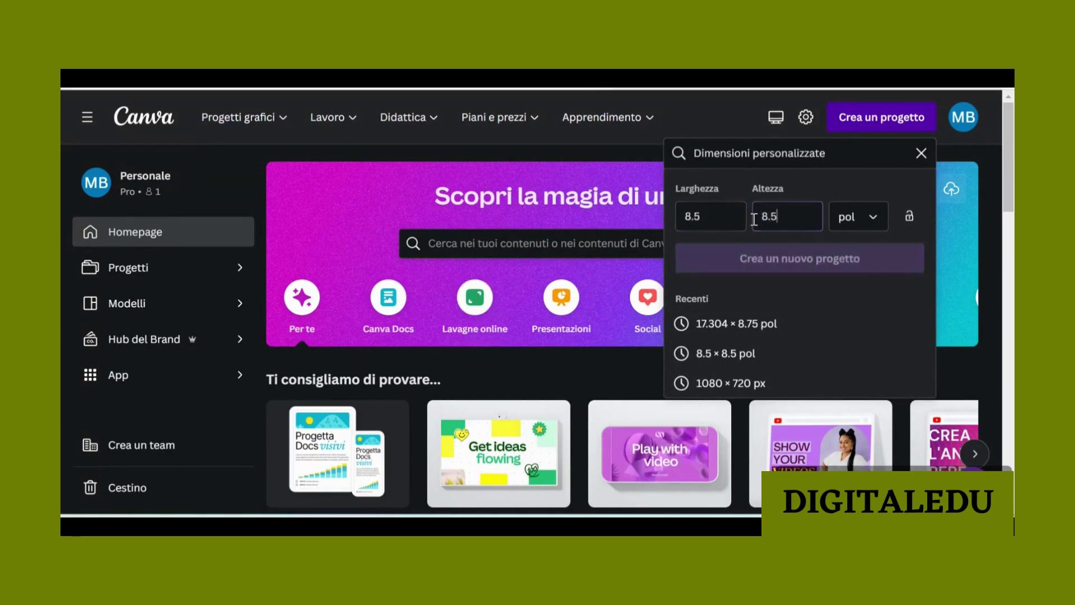
click(808, 264)
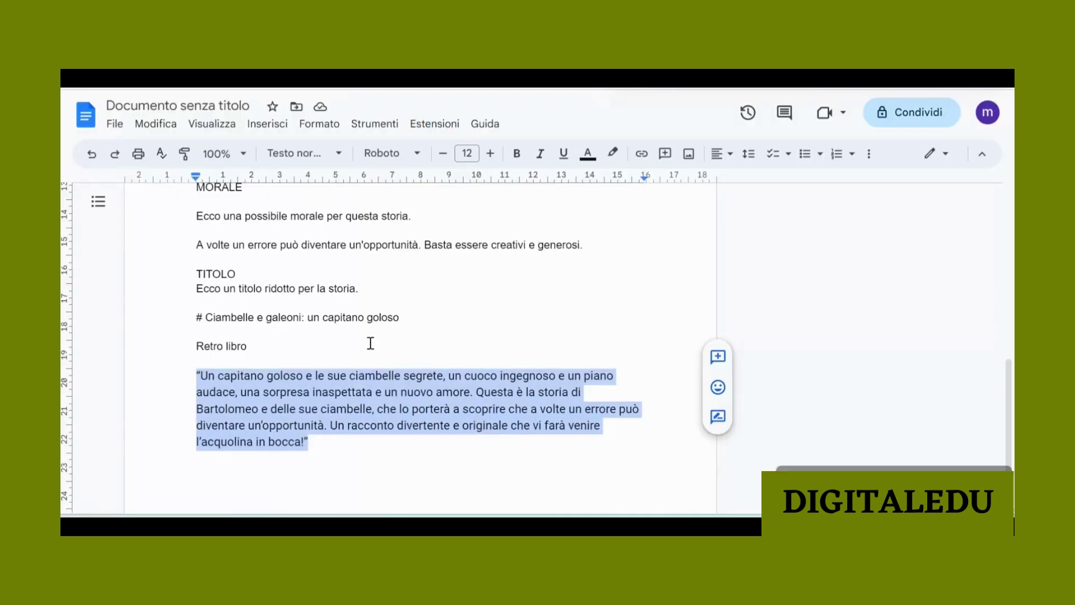
scroll(358, 351, up, 7)
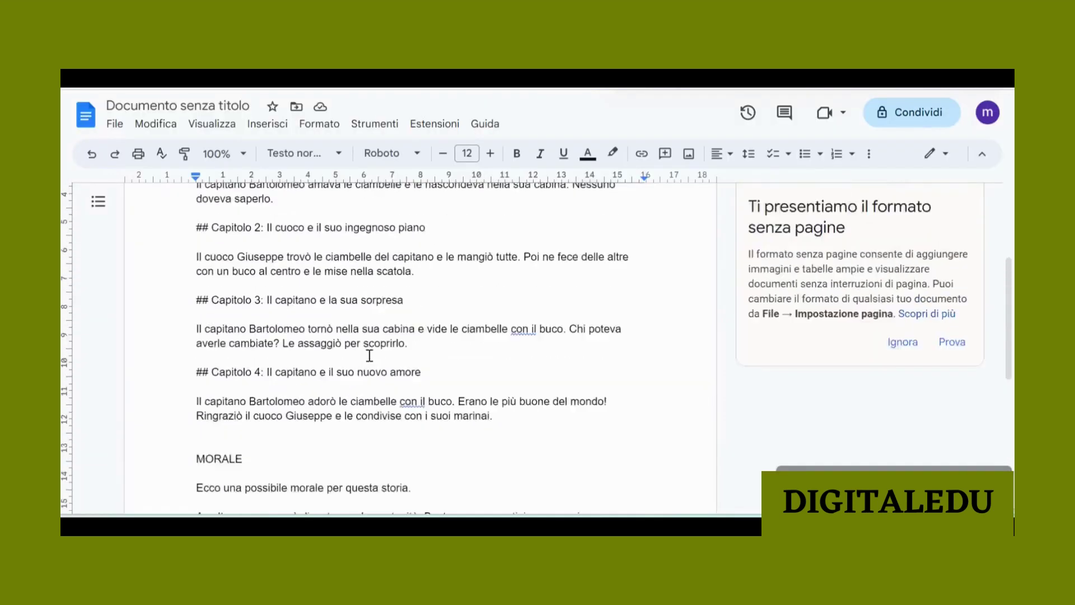
scroll(358, 351, up, 1)
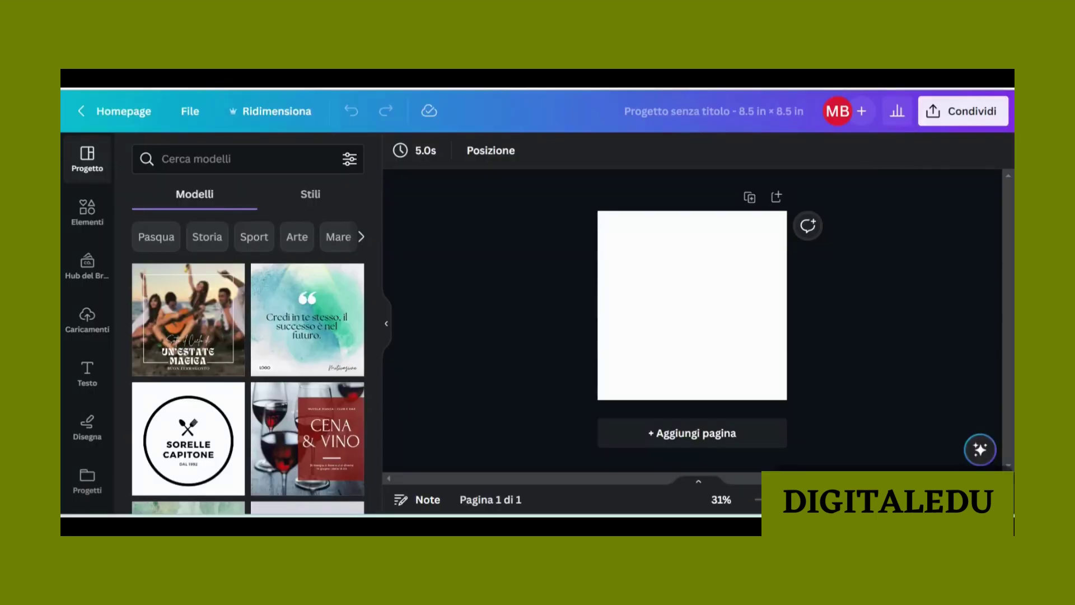
Step: Rename the project "interno ciambelle e galeoni" and add two blank pages
click(645, 105)
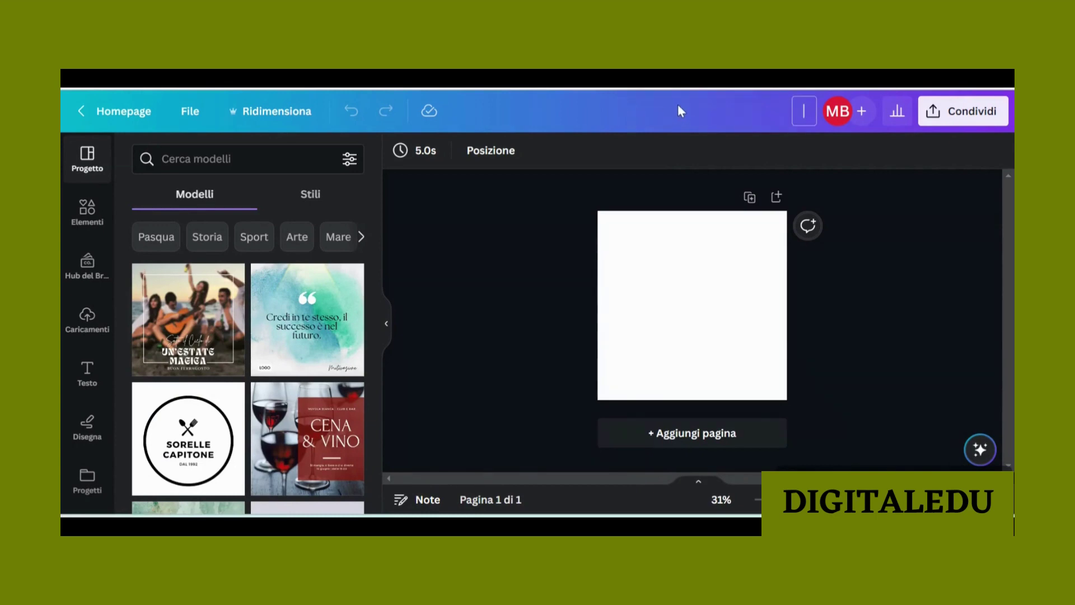
text(interno cia)
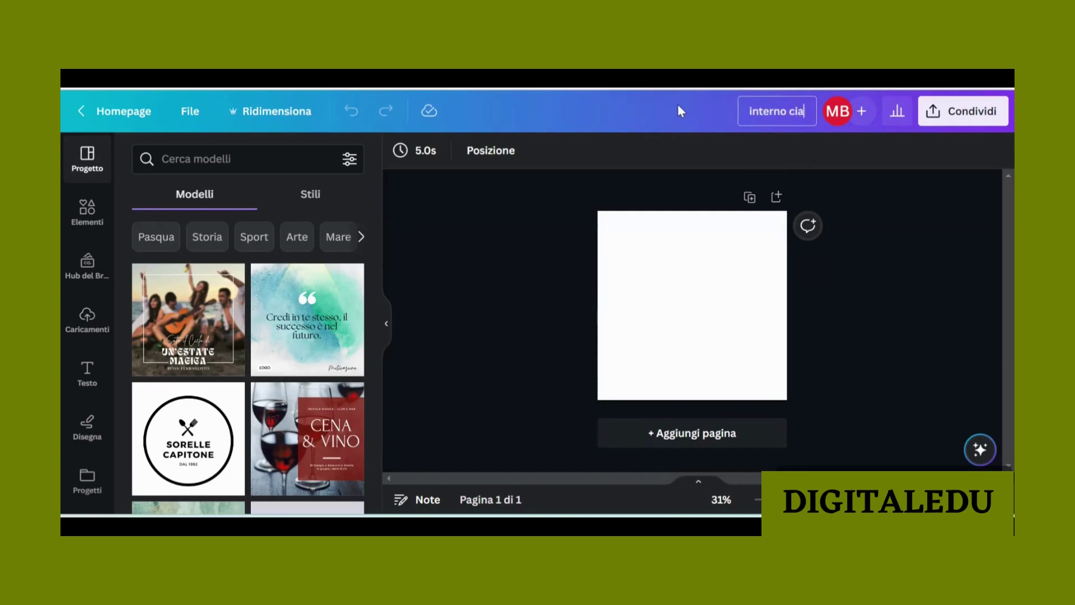
text(mbelle e galeoni)
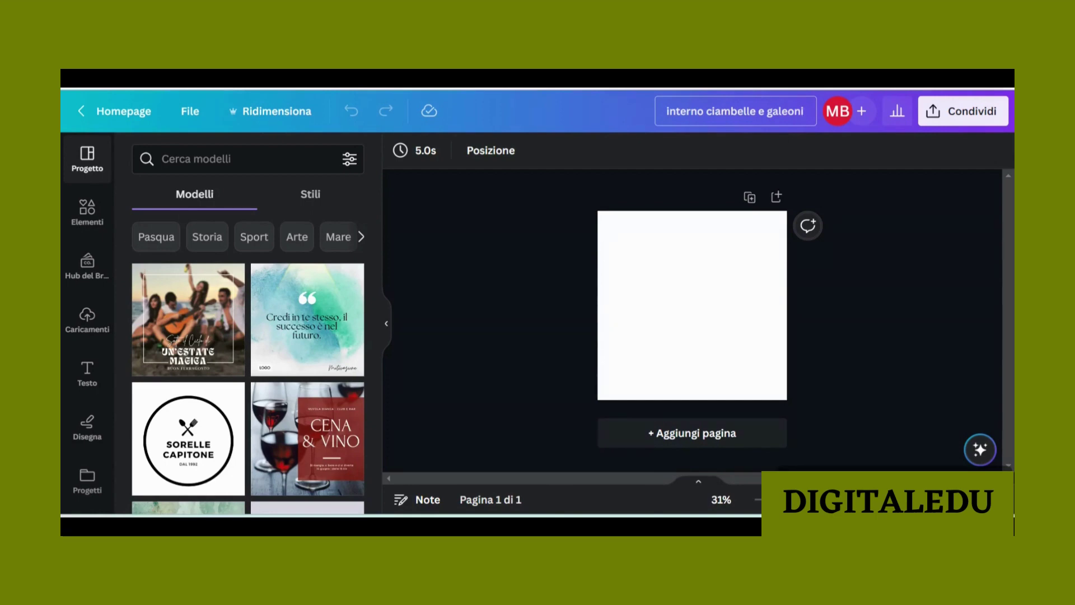
key(Return)
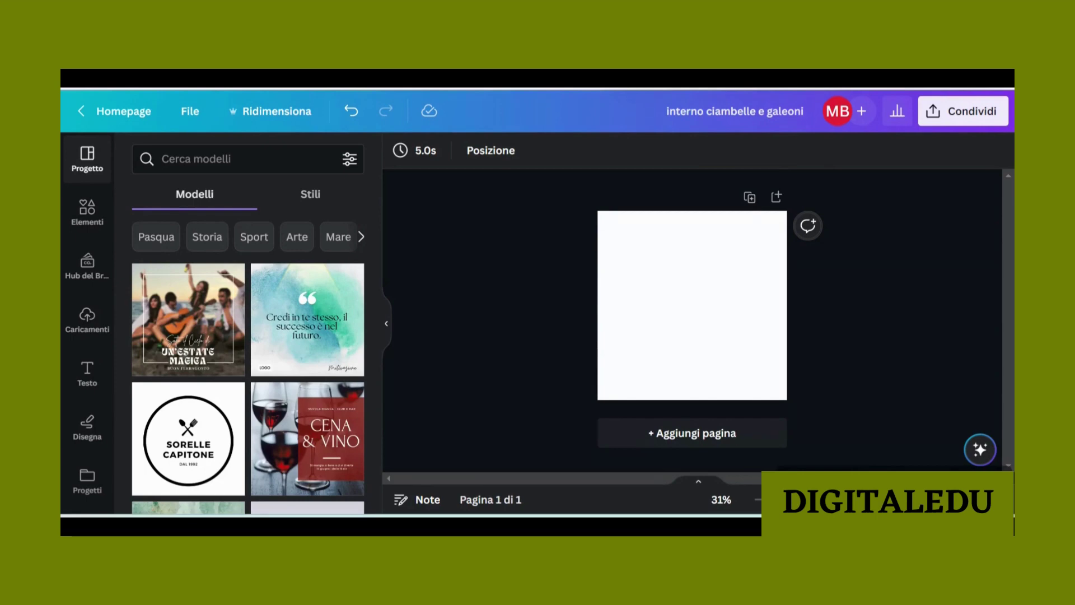
click(677, 437)
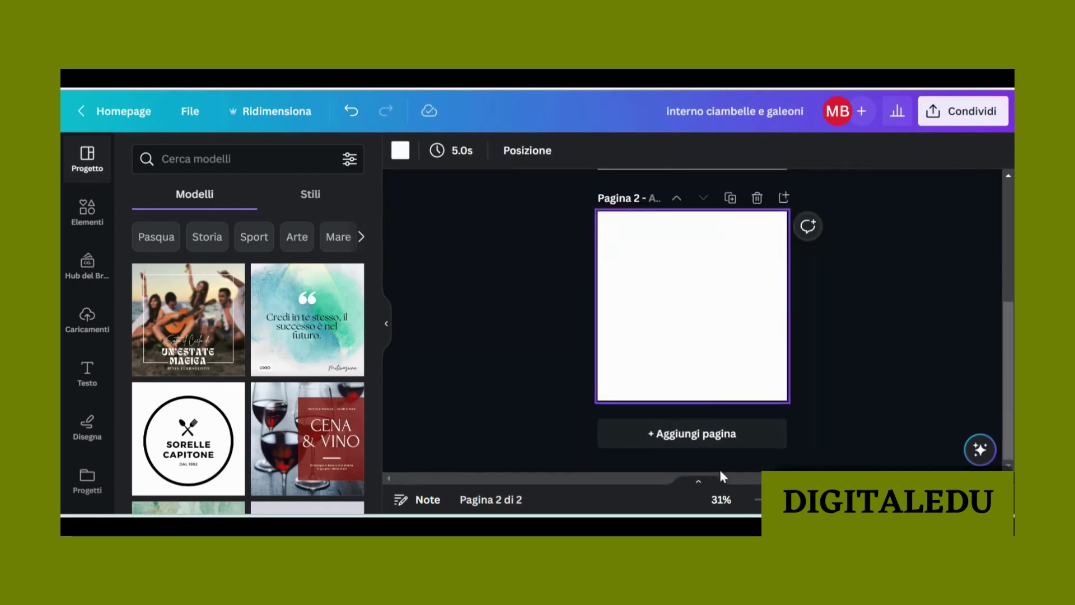
click(703, 439)
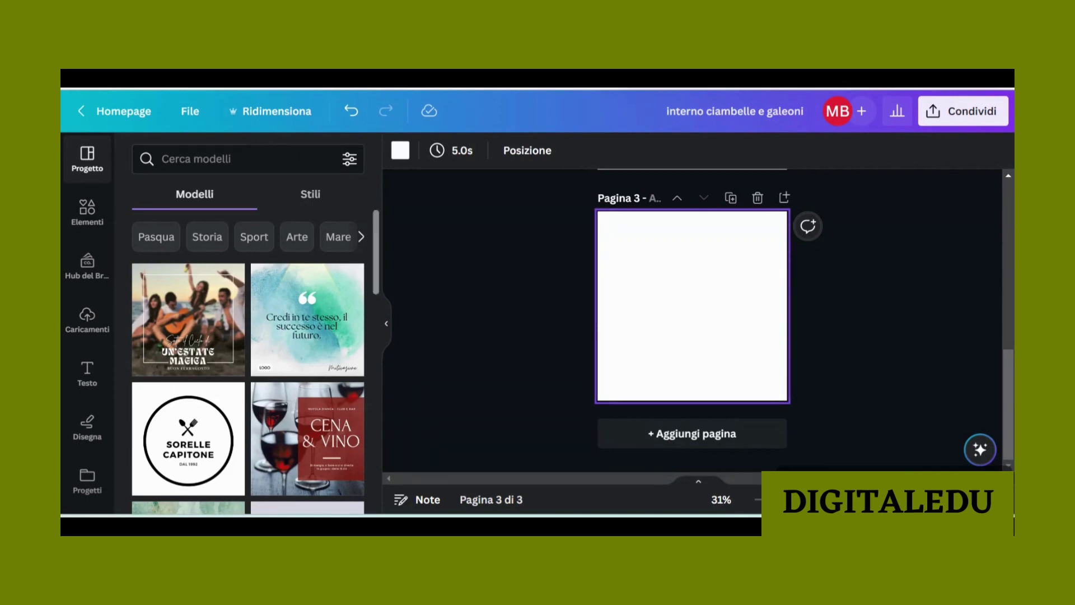
Step: Show the rulers and place margin guides along all four edges of page 3, the upper one at about 0.26 inches
click(190, 110)
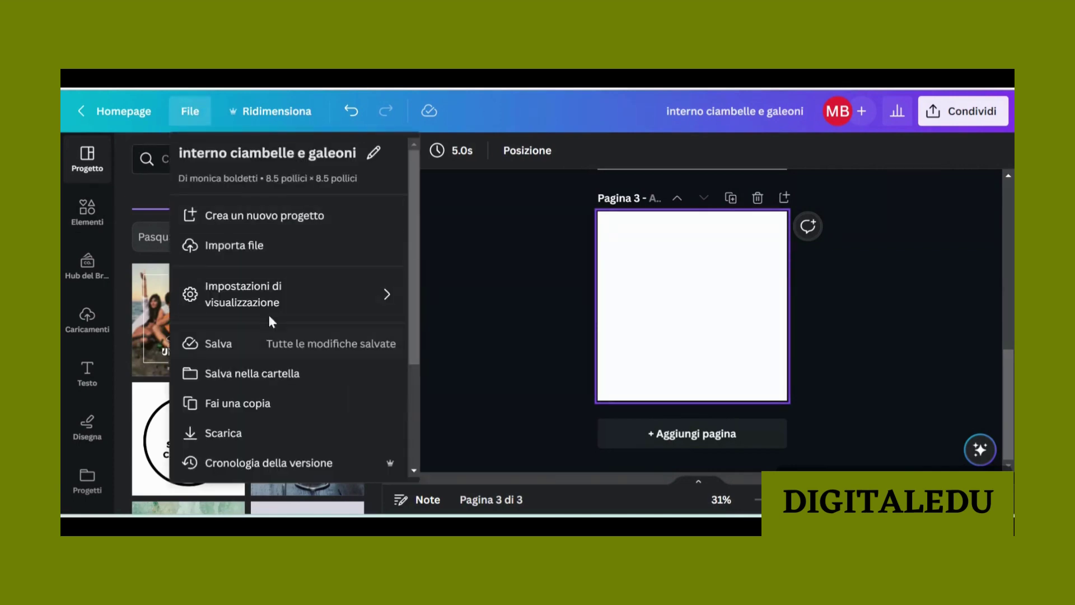
mouse_move(274, 295)
click(430, 299)
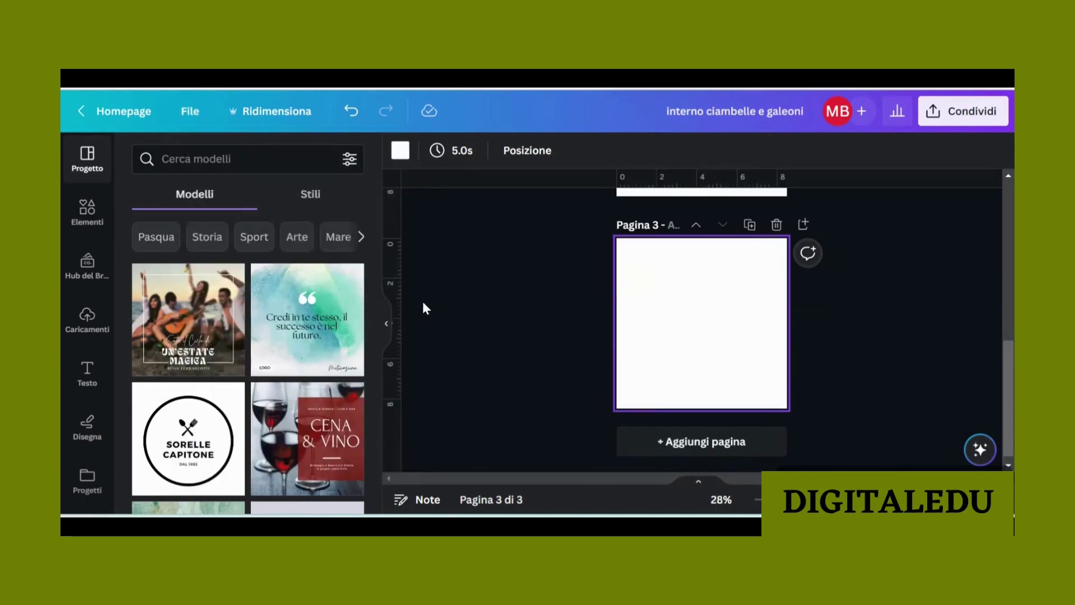
drag(396, 246, 623, 249)
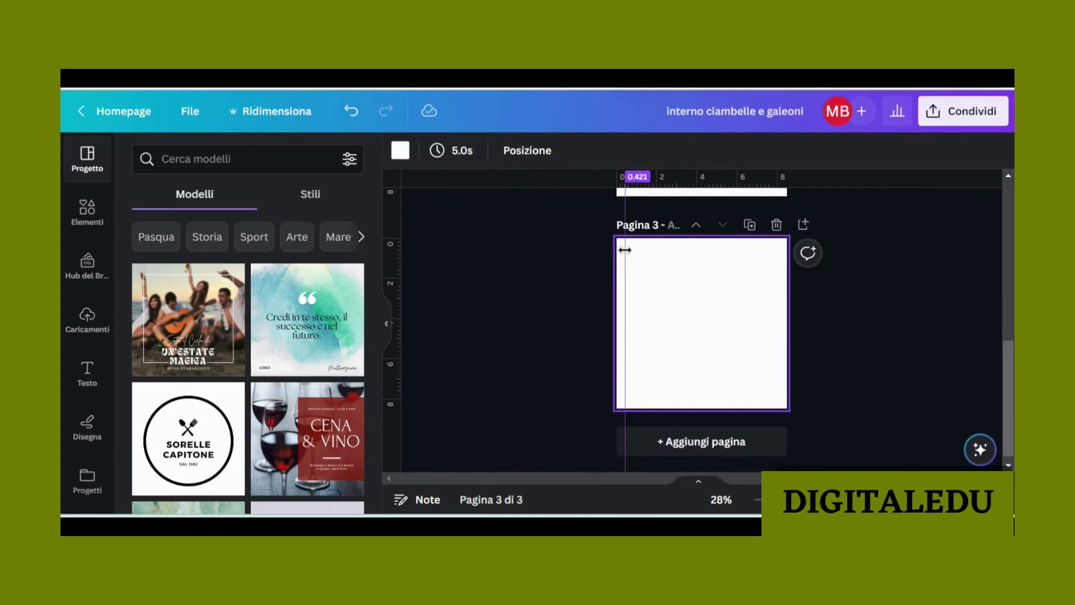
drag(547, 184, 543, 243)
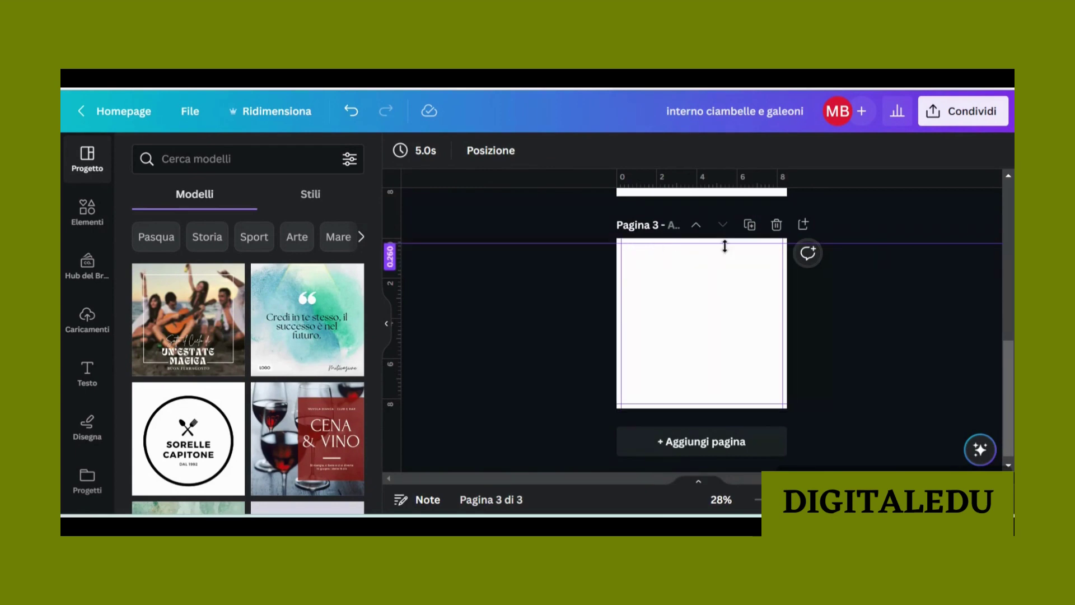
click(686, 294)
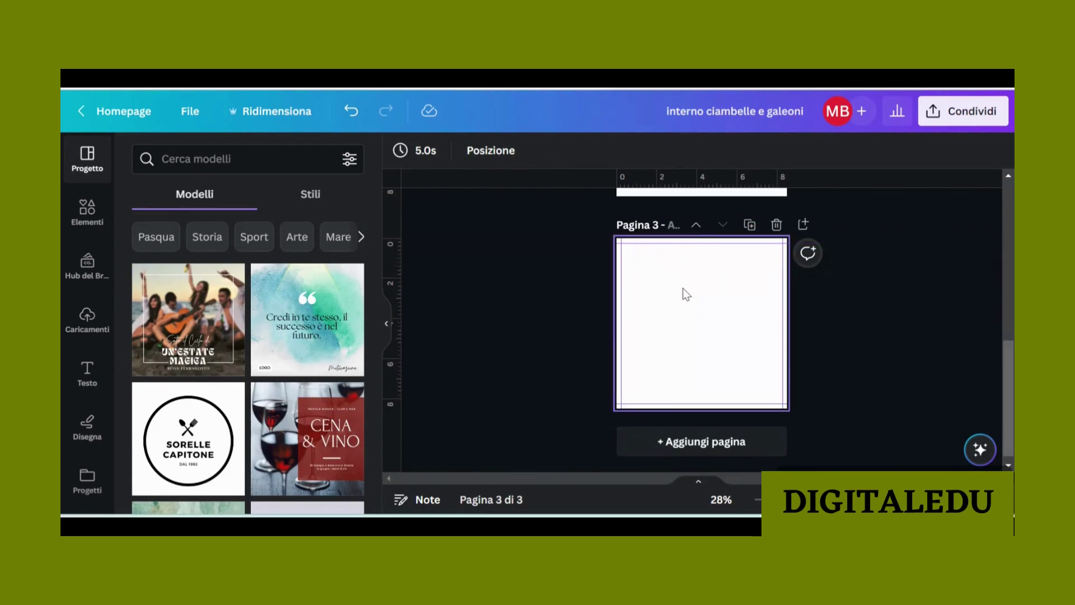
key(Escape)
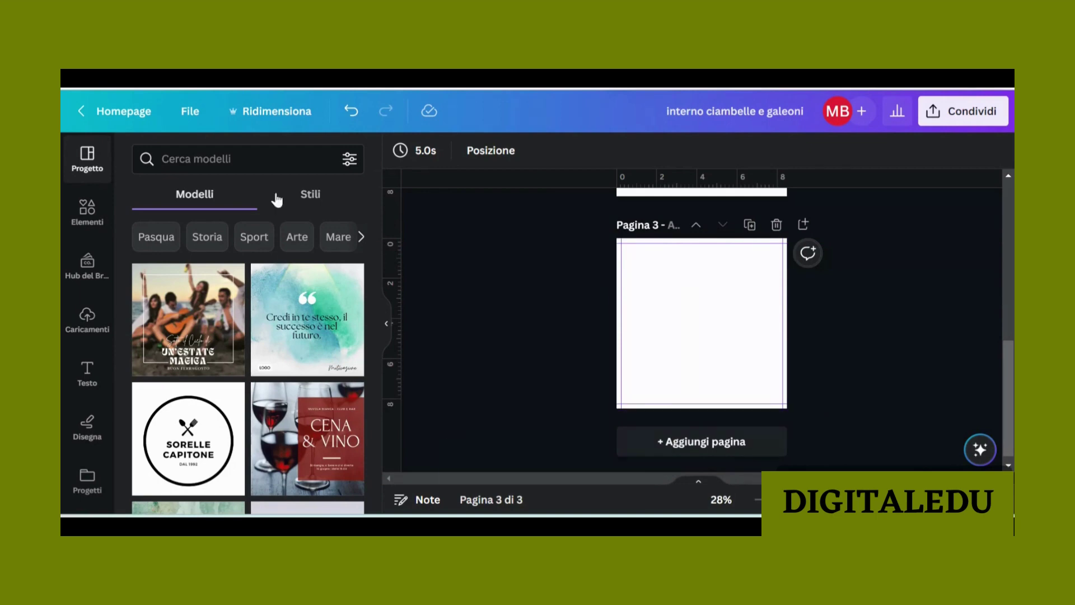
Step: Open the uploaded images and examine the page layouts in the existing "Ciambelle e galeoni" project for reference
click(87, 316)
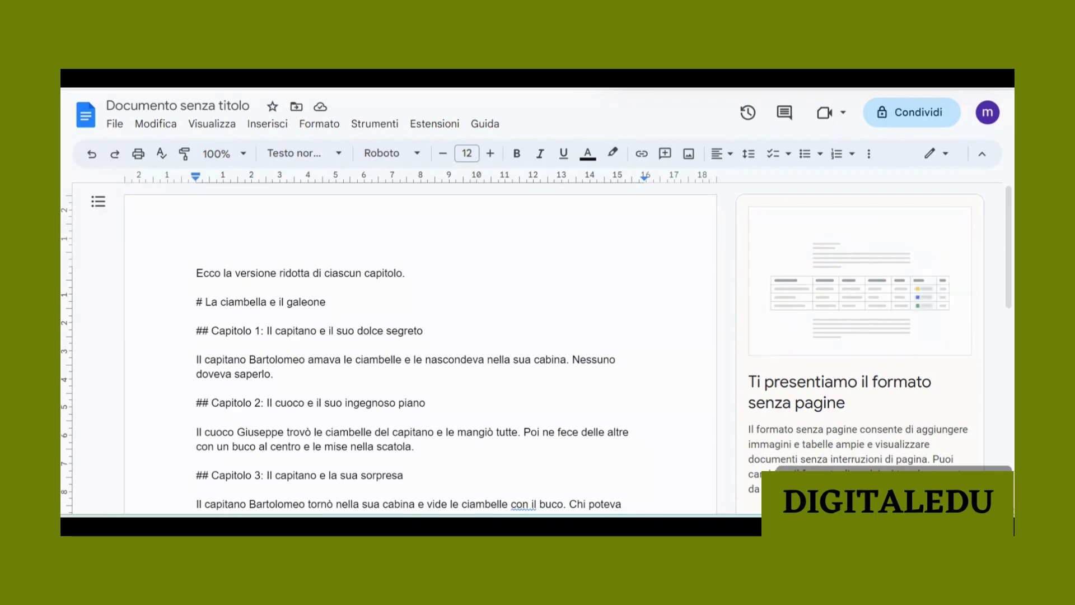
key(alt+Tab)
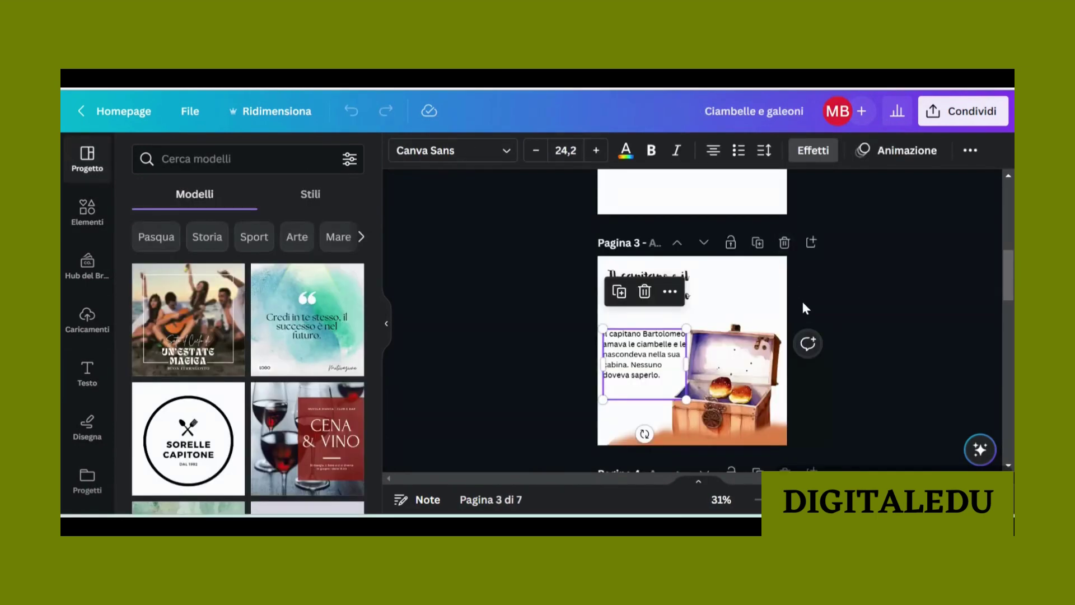
scroll(804, 303, down, 2)
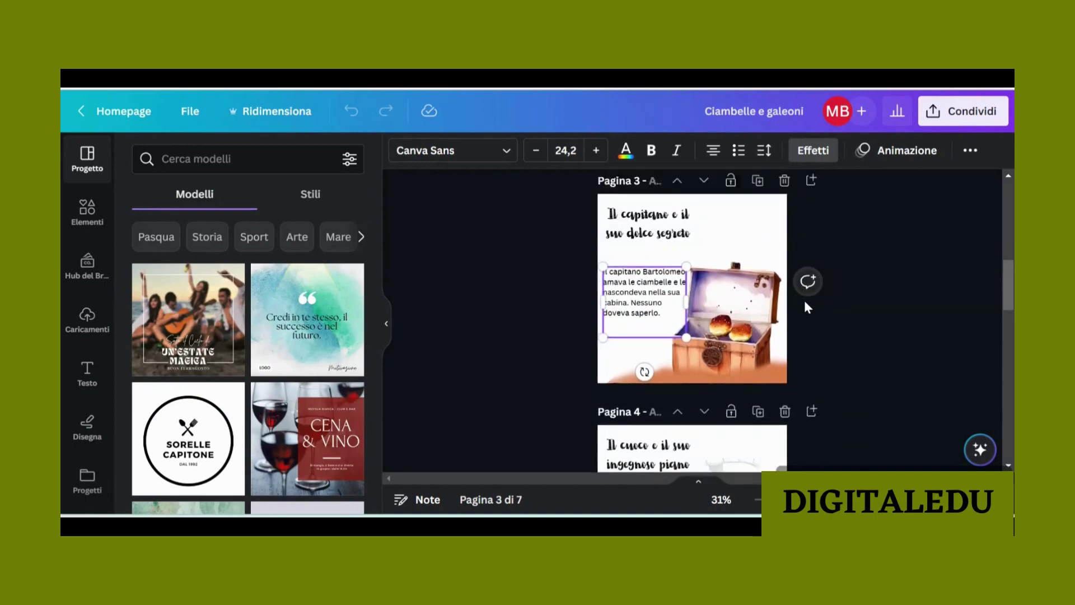
scroll(807, 306, up, 5)
scroll(806, 306, down, 6)
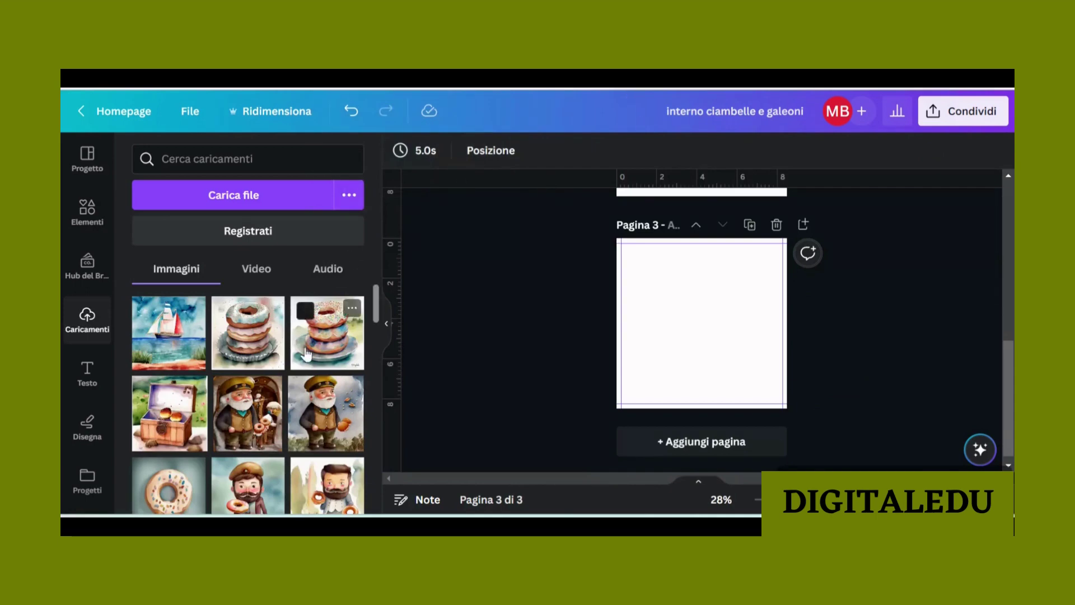
Step: Add the uploaded treasure chest image to page 3 and remove its background
scroll(248, 400, down, 3)
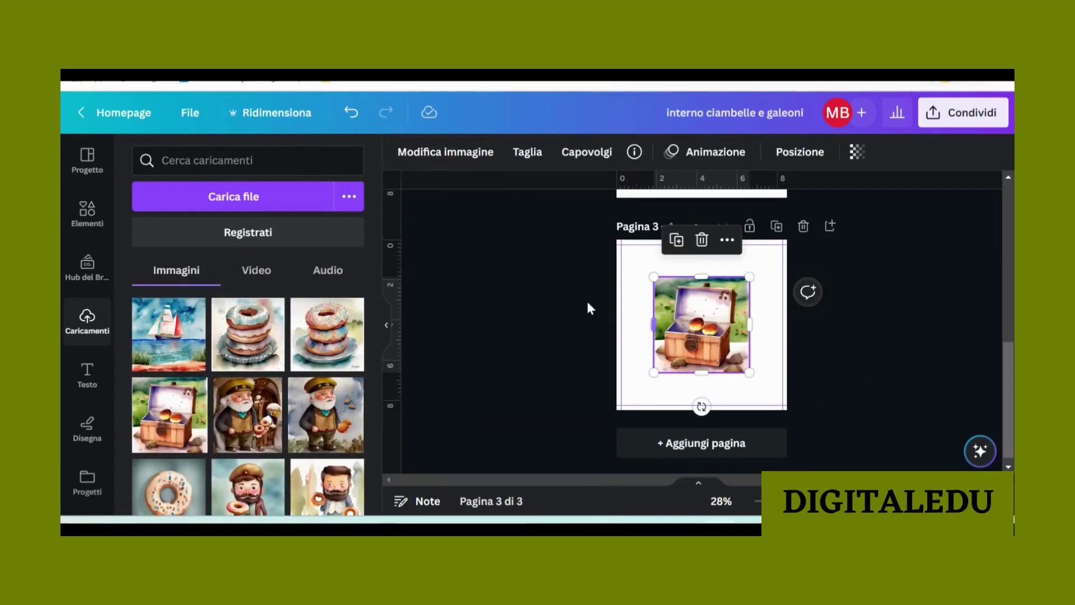
click(455, 158)
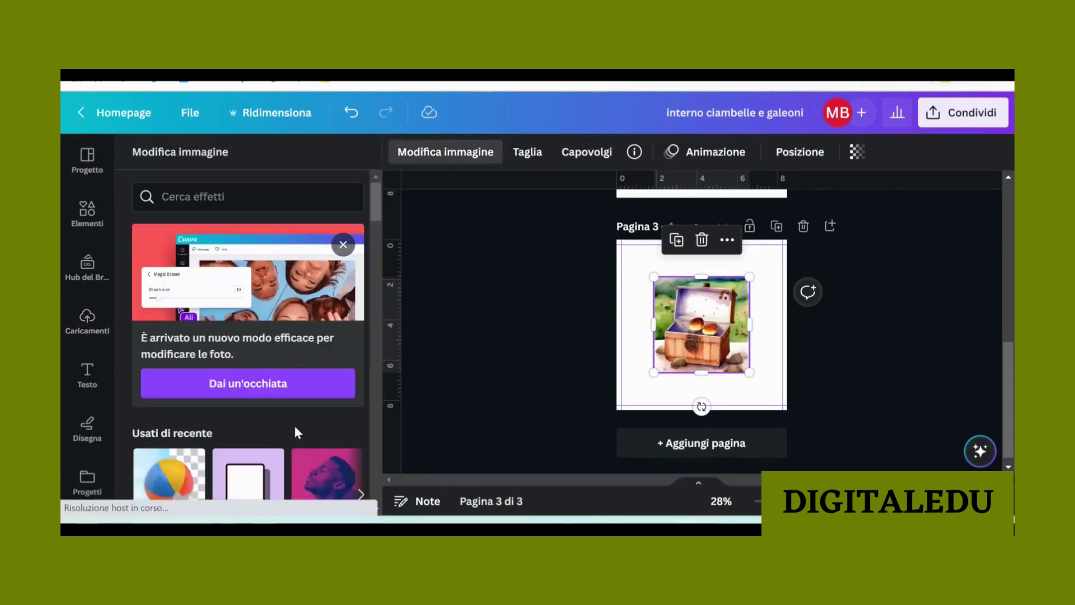
click(192, 496)
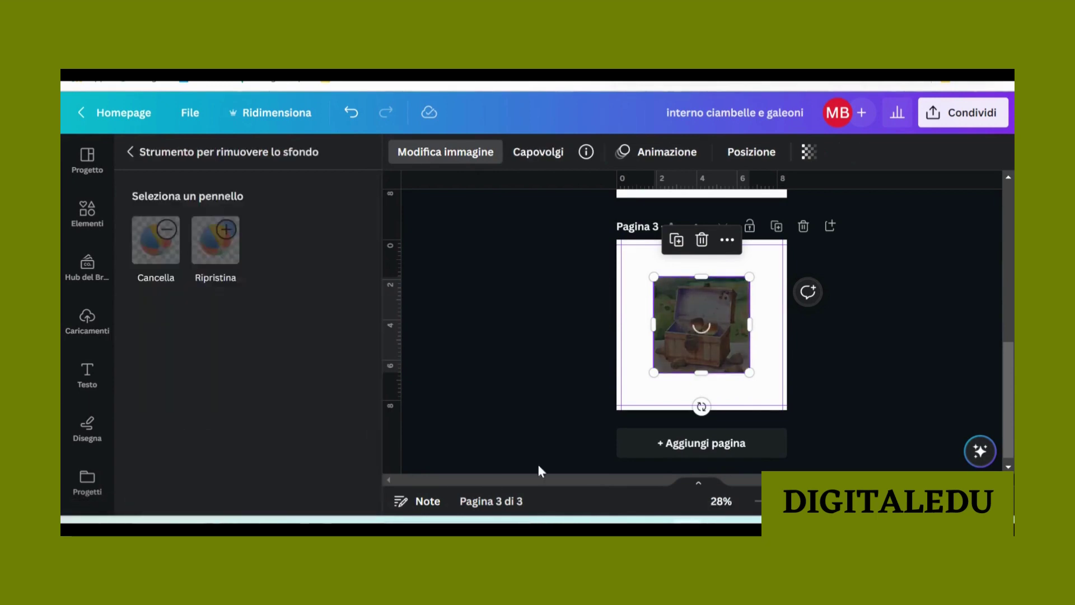
Step: Enlarge the chest image on page 3, erase the leftover stones at its base with a size 16 brush, and apply the cutout
drag(749, 372, 762, 382)
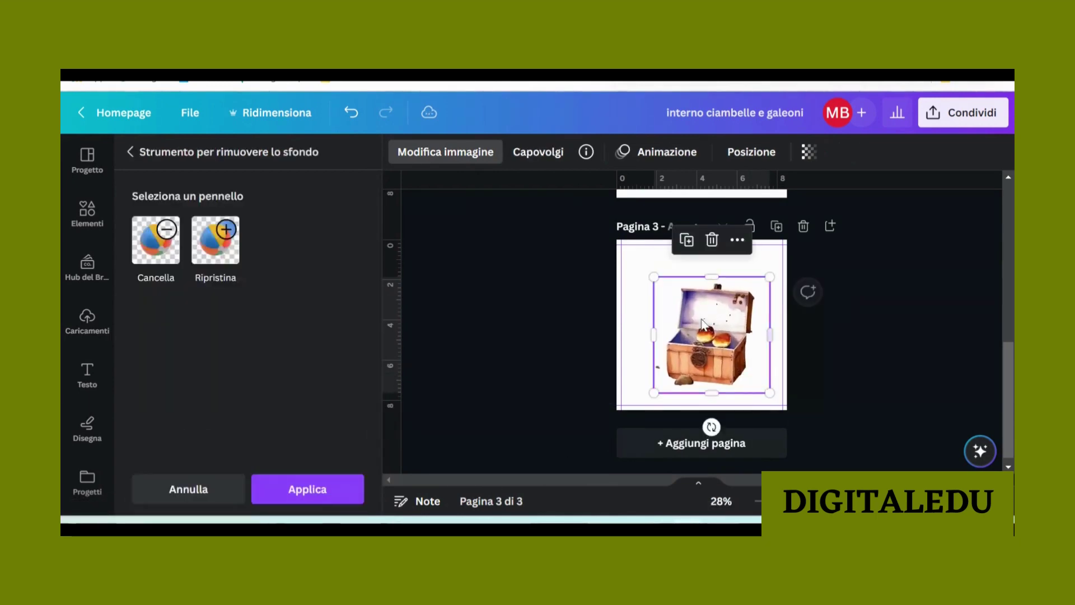
drag(656, 279, 628, 264)
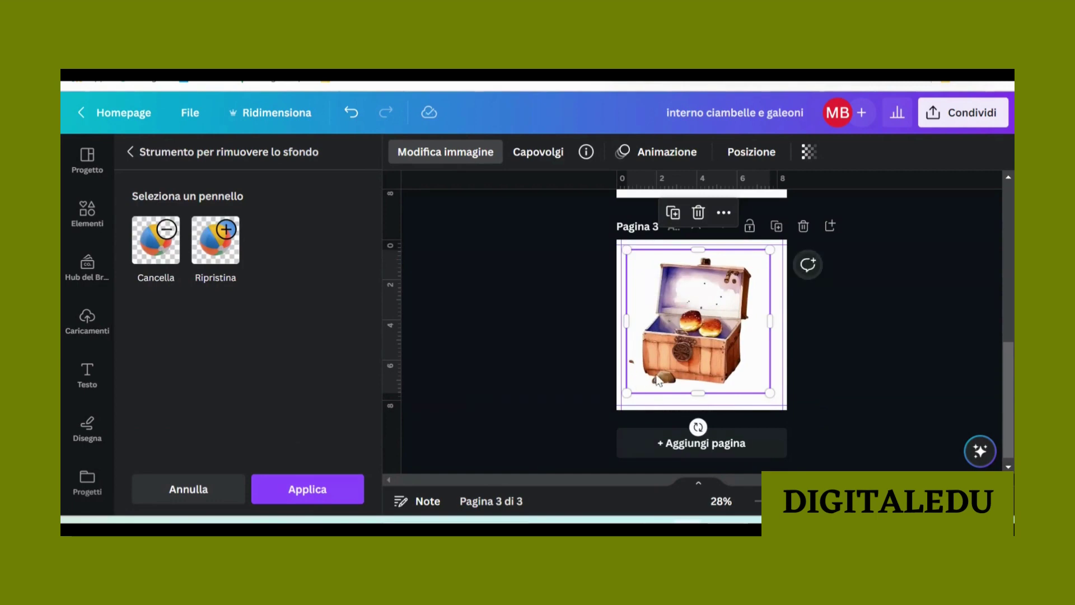
click(164, 256)
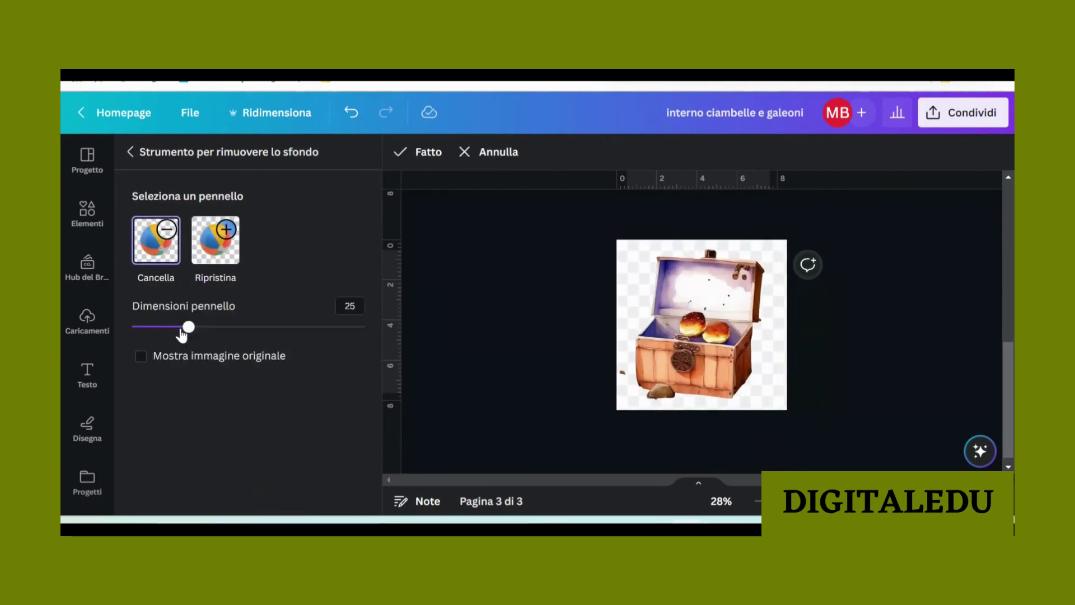
drag(188, 327, 168, 328)
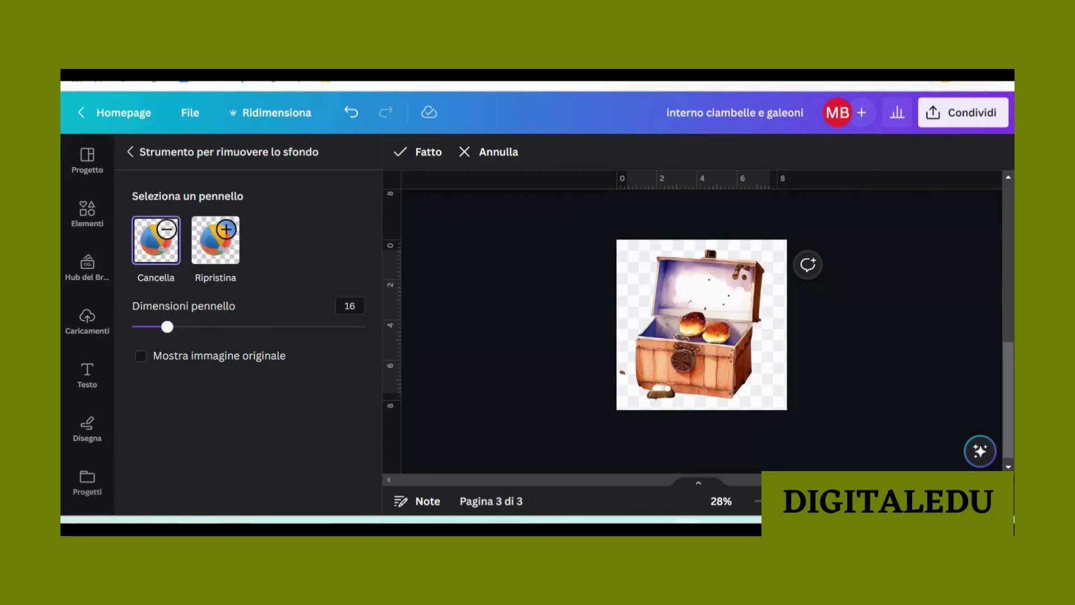
click(424, 153)
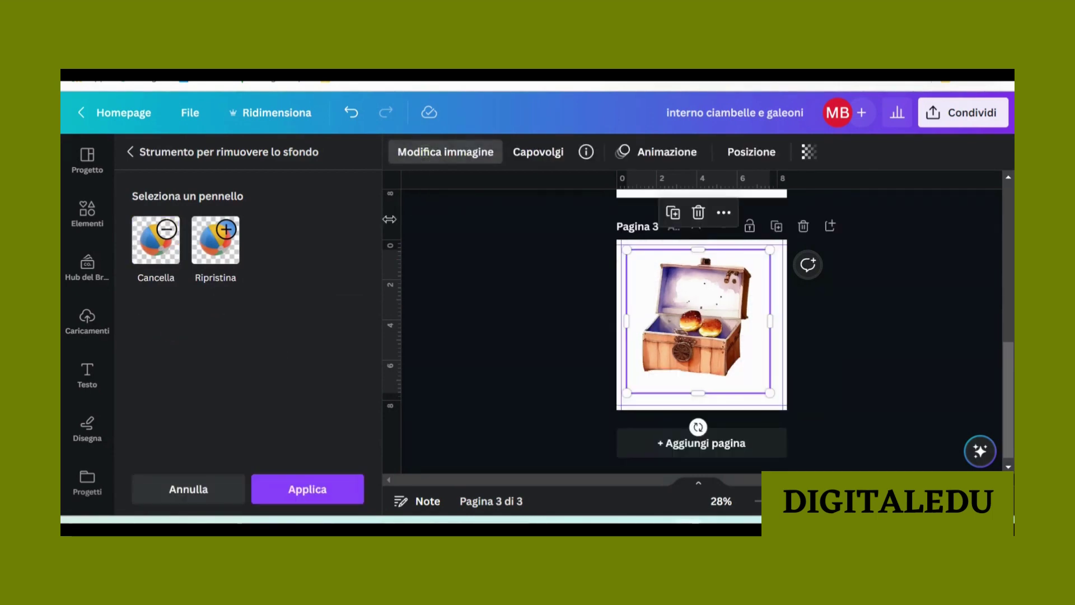
click(317, 490)
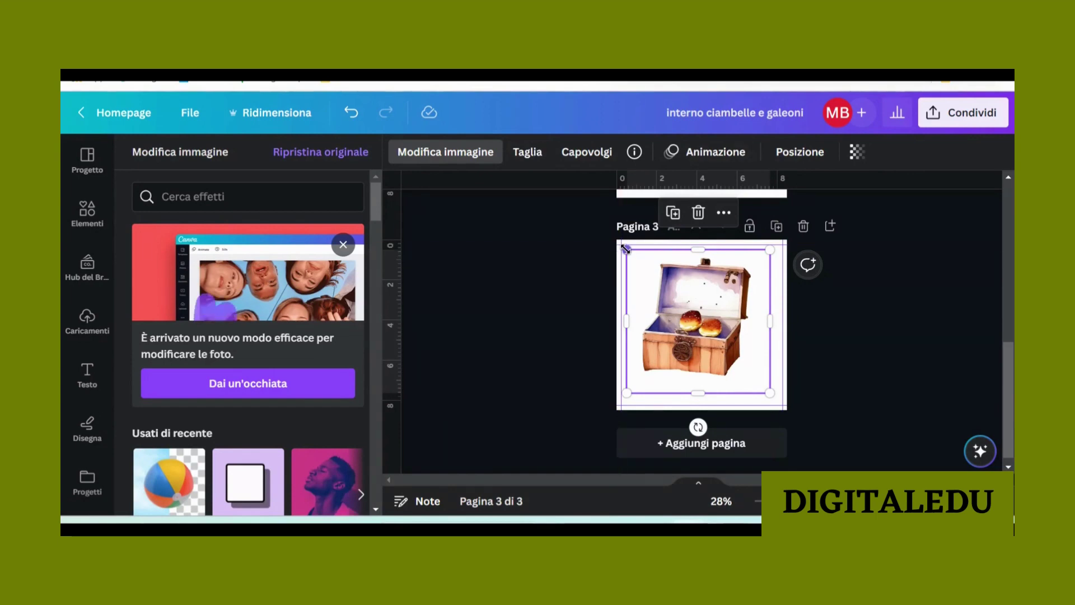
Step: Resize the chest image and place the chest in the lower-right corner of page 3, within the margin guides
drag(624, 249, 672, 309)
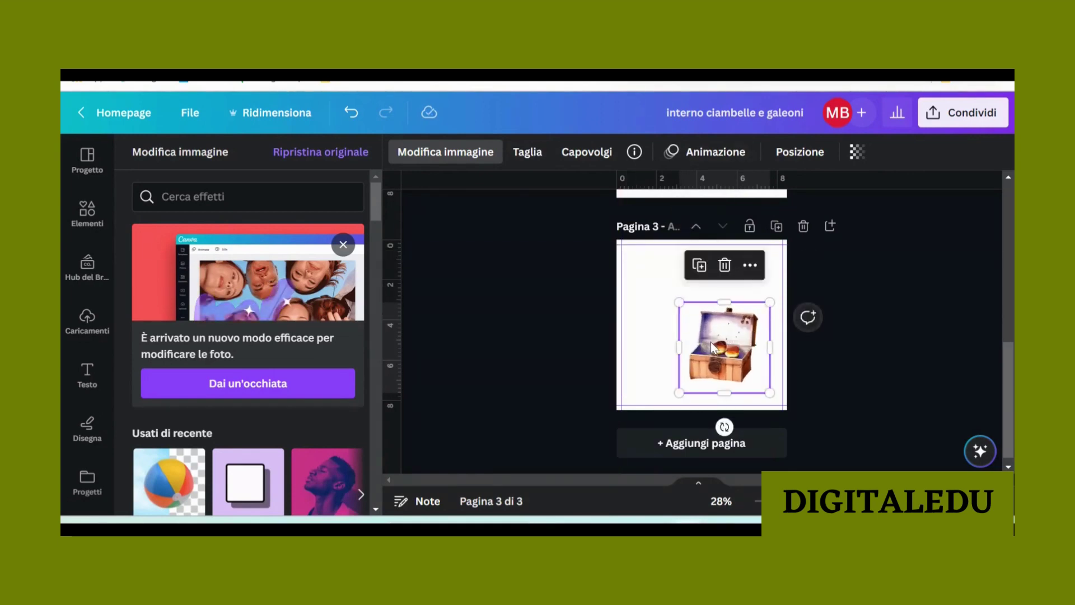
scroll(703, 306, up, 2)
scroll(702, 294, up, 1)
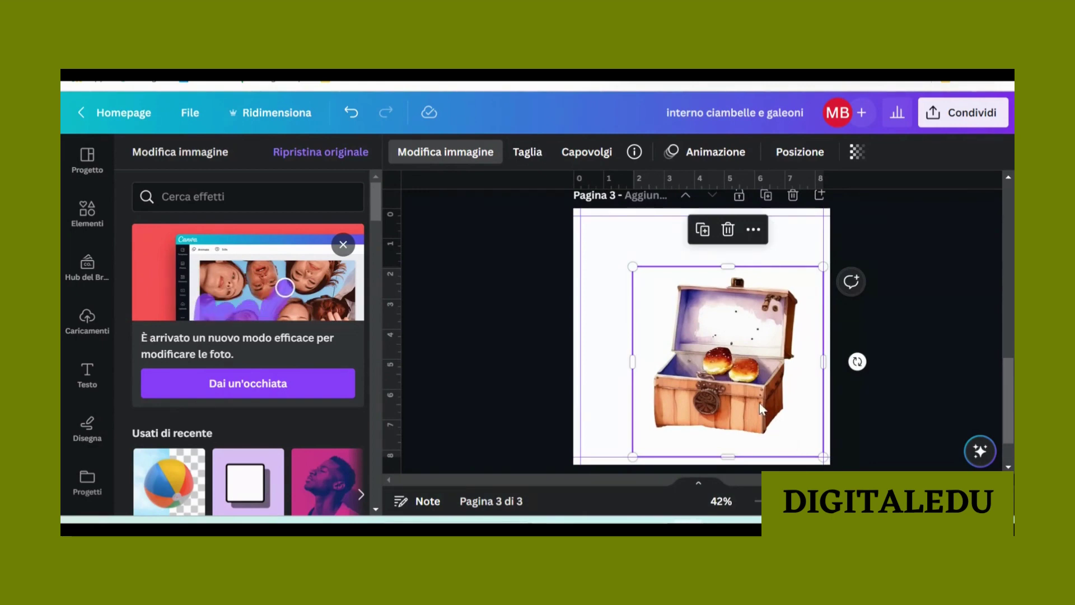
drag(759, 404, 783, 411)
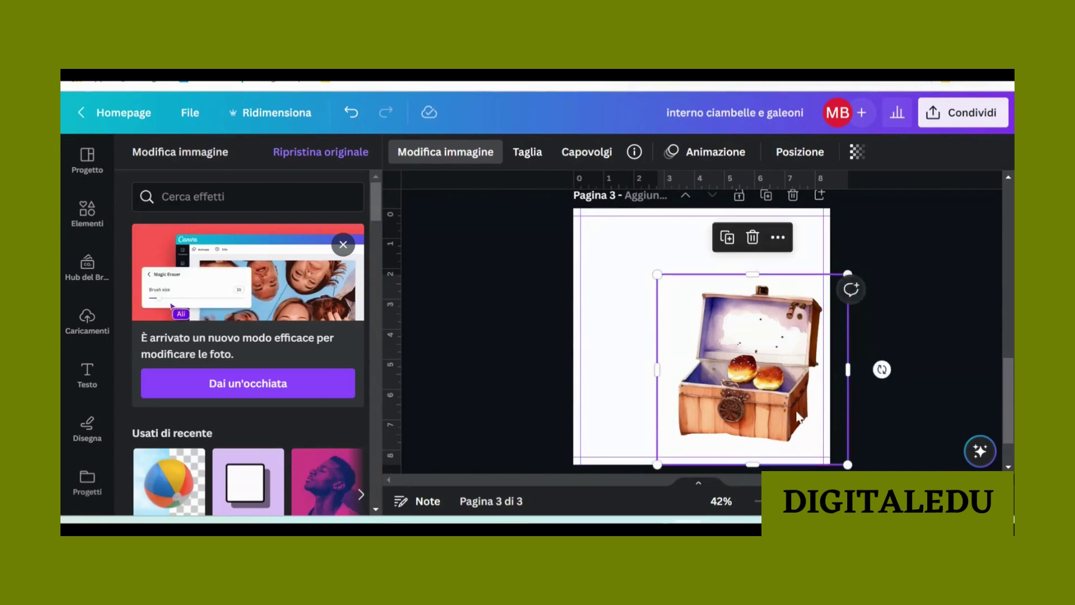
drag(714, 441, 713, 453)
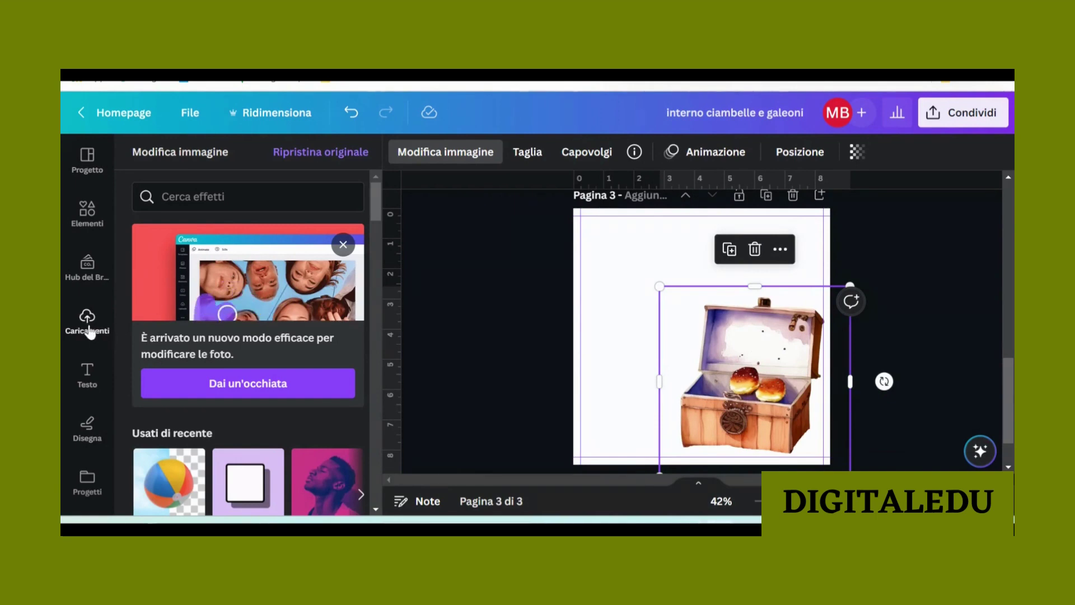
Step: Add the yellow watercolour stain from the recently used elements and position it along the lower-left edge of page 3
click(87, 213)
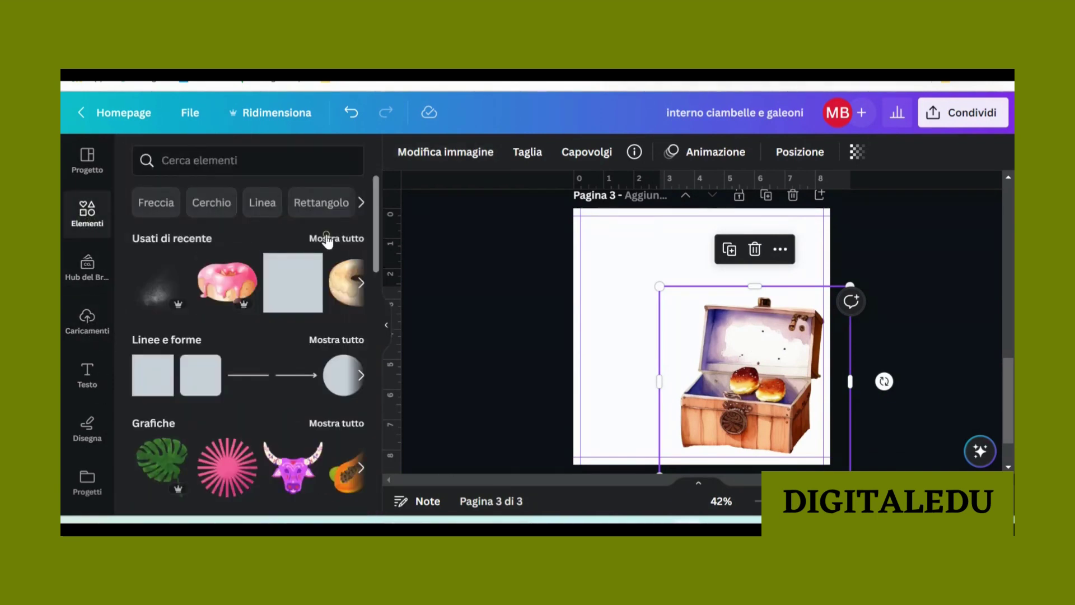
click(327, 239)
scroll(312, 378, down, 2)
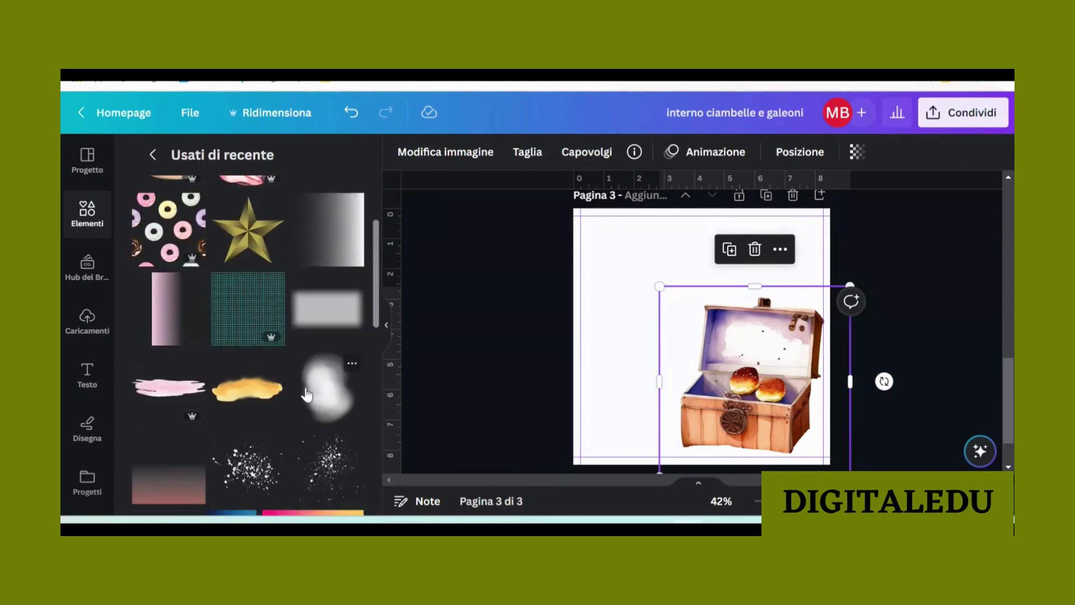
scroll(241, 358, down, 2)
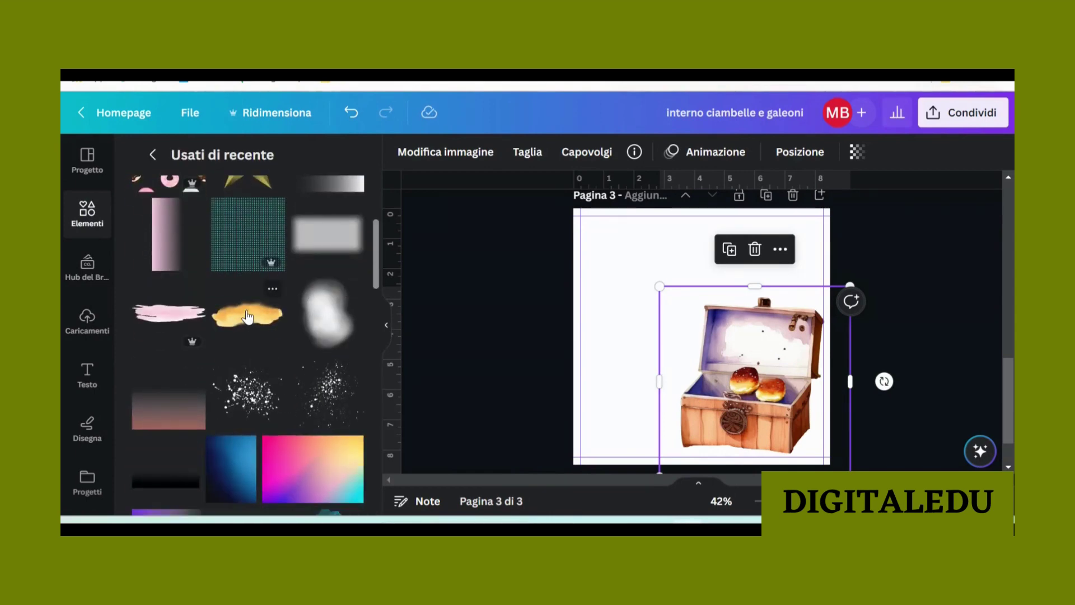
click(265, 318)
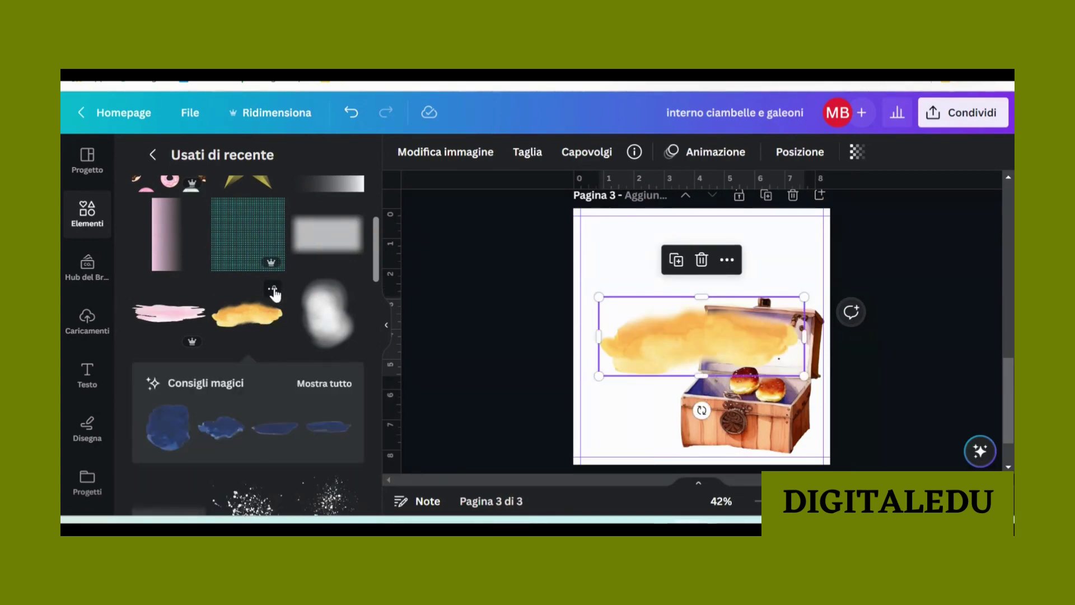
click(273, 289)
scroll(341, 364, down, 2)
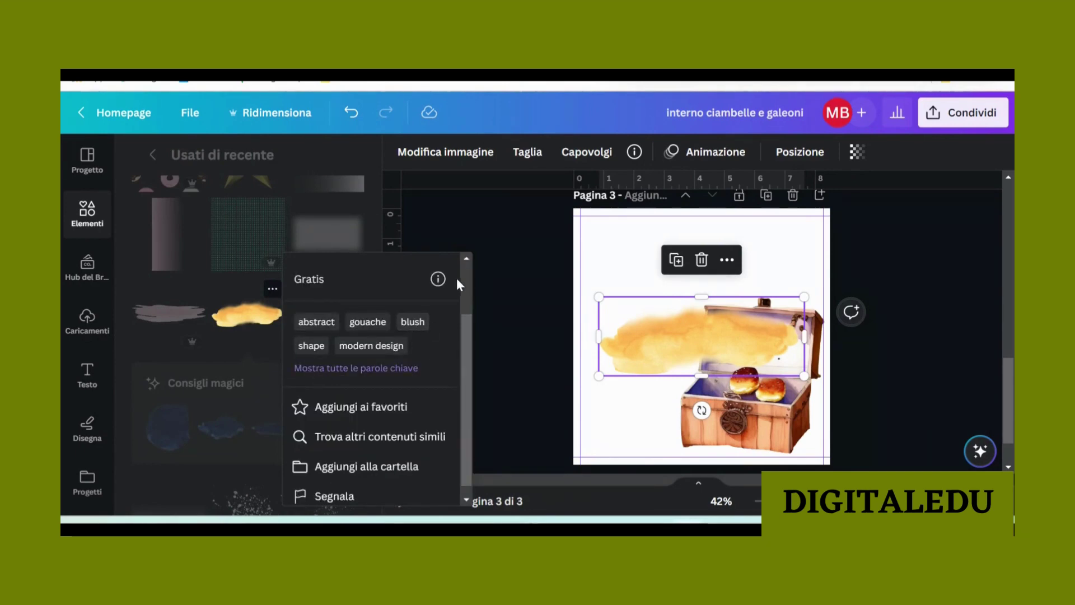
click(519, 249)
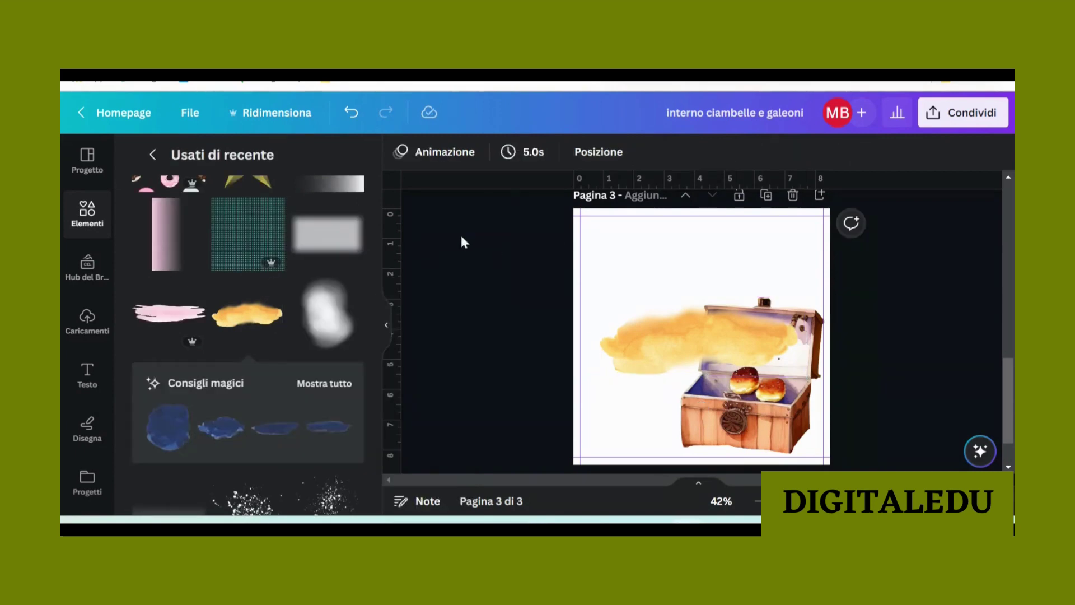
drag(646, 337, 610, 448)
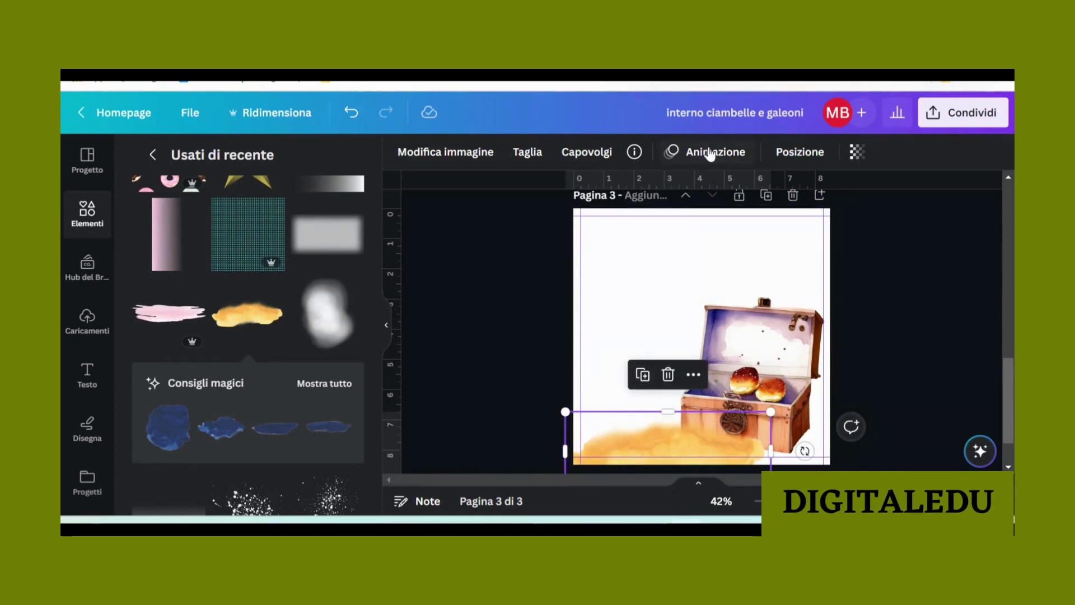
Step: Apply the Cherry Duotone effect to the watercolour stain with the highlight colour #ECA87C sampled from the chest
click(468, 150)
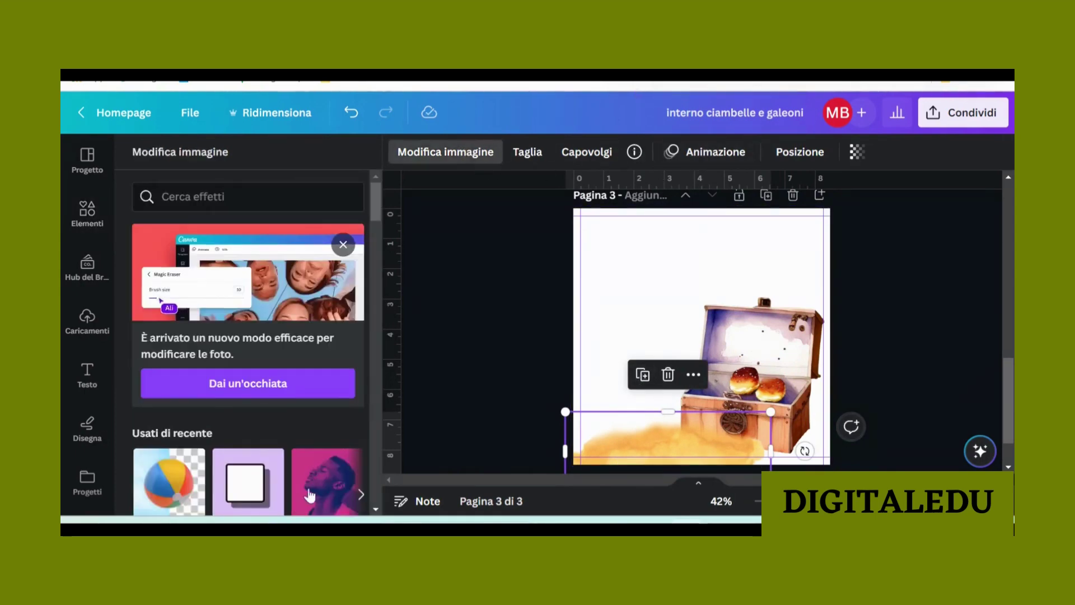
scroll(309, 495, down, 3)
click(319, 333)
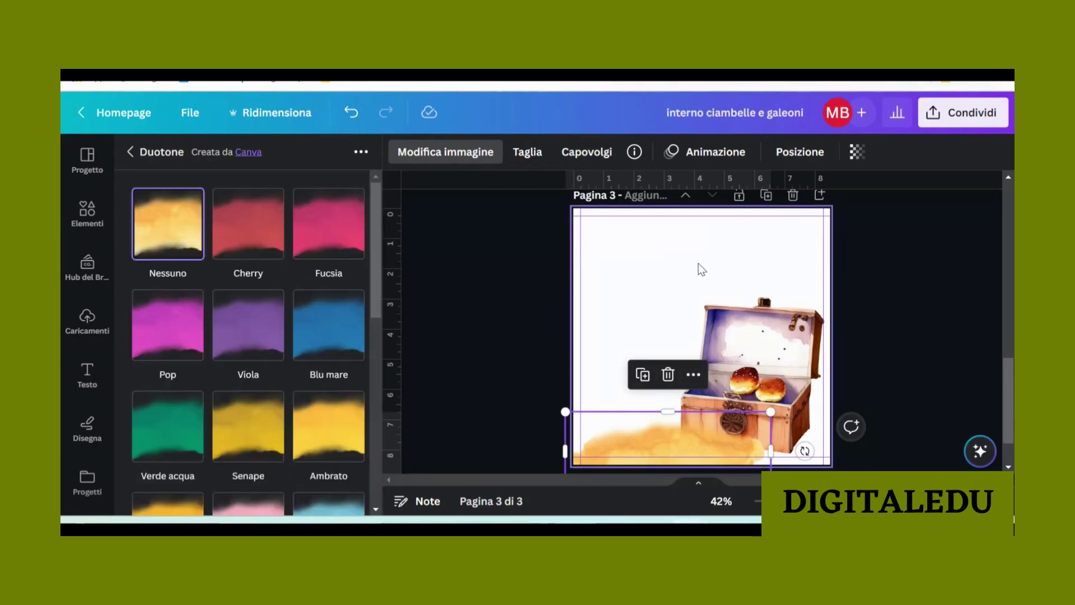
click(251, 230)
click(250, 228)
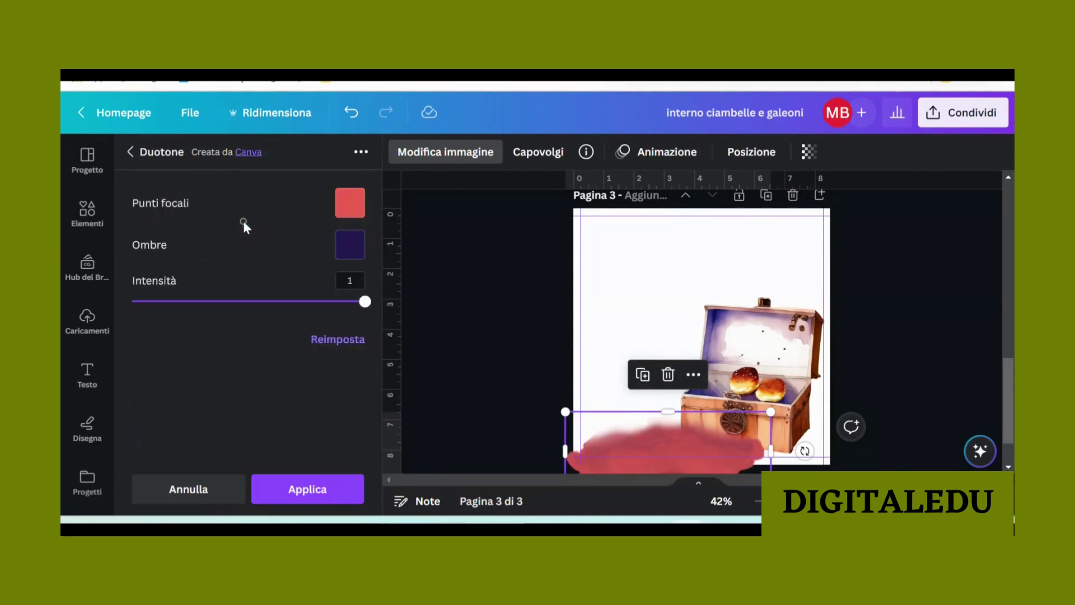
click(346, 205)
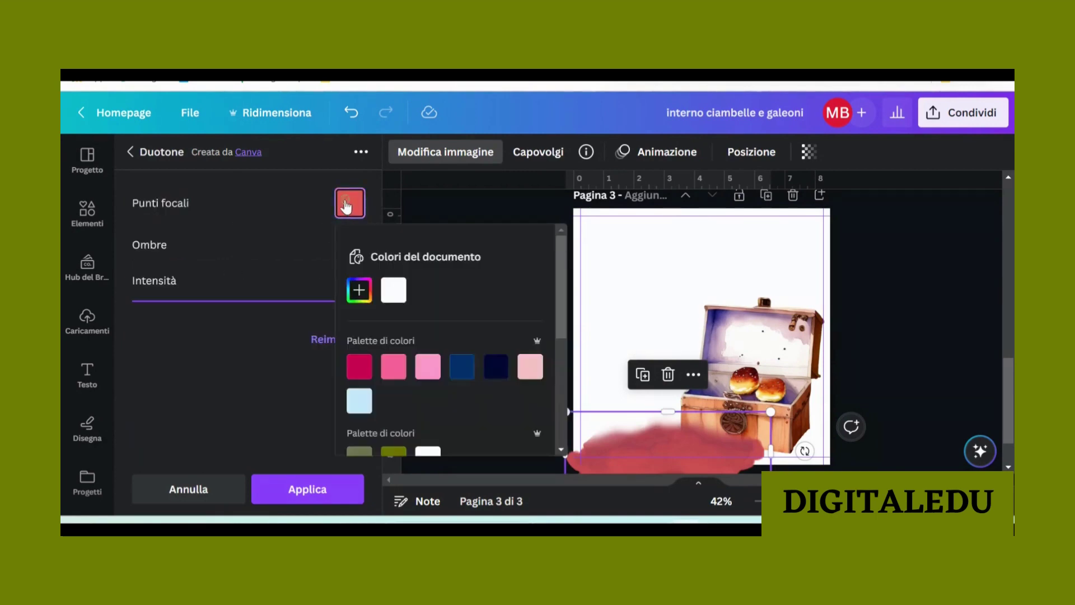
click(358, 288)
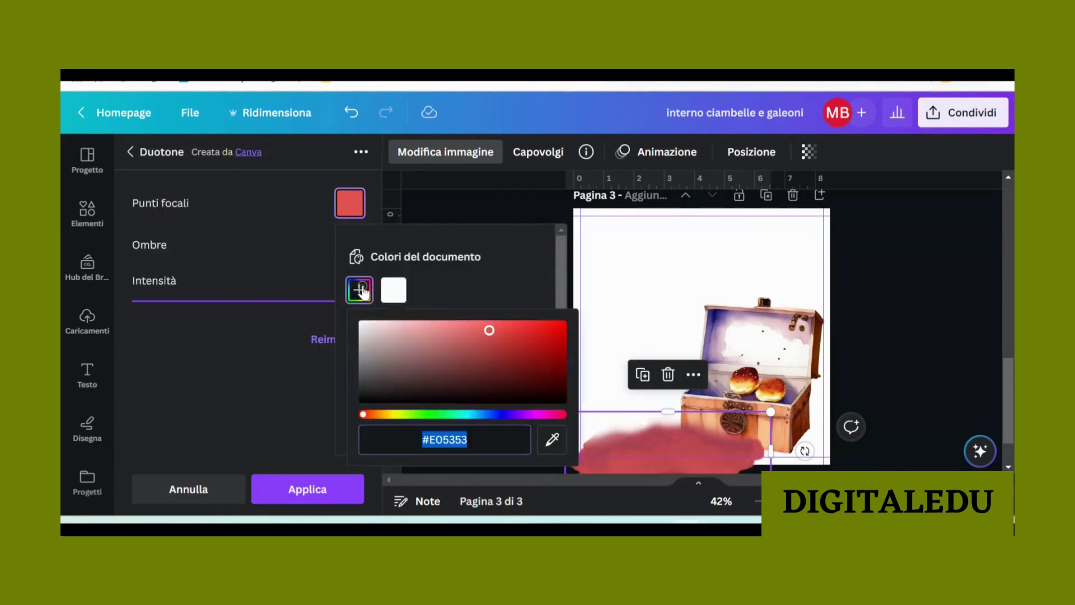
click(553, 439)
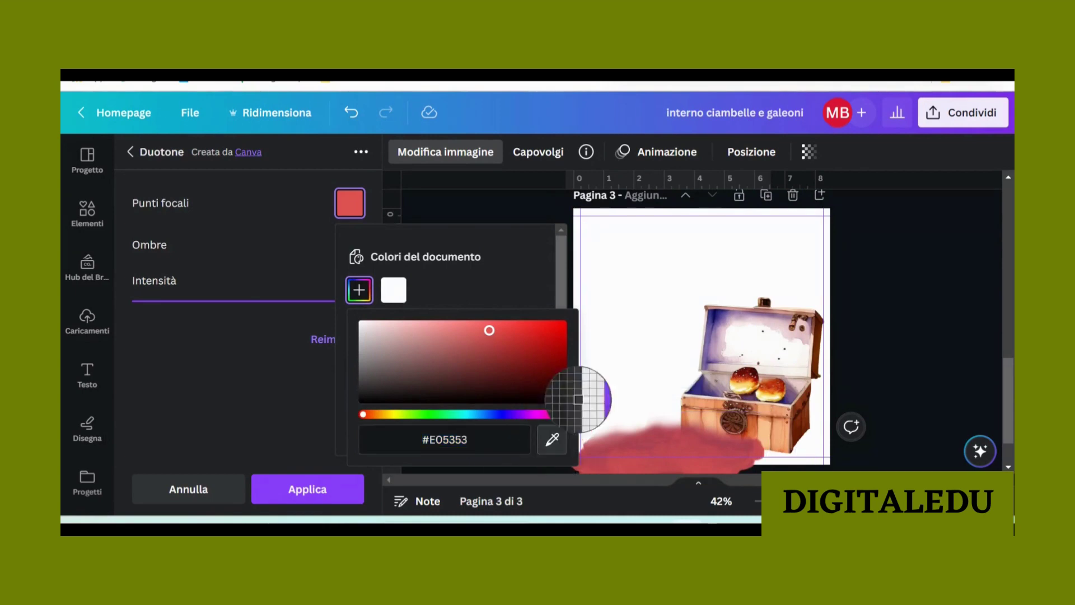
click(696, 413)
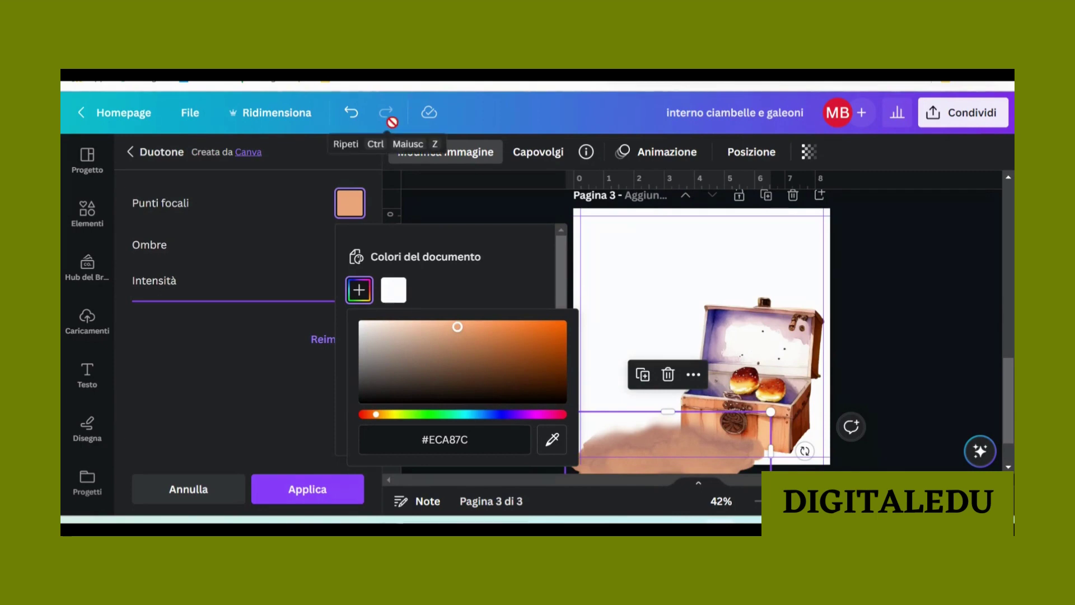
click(288, 492)
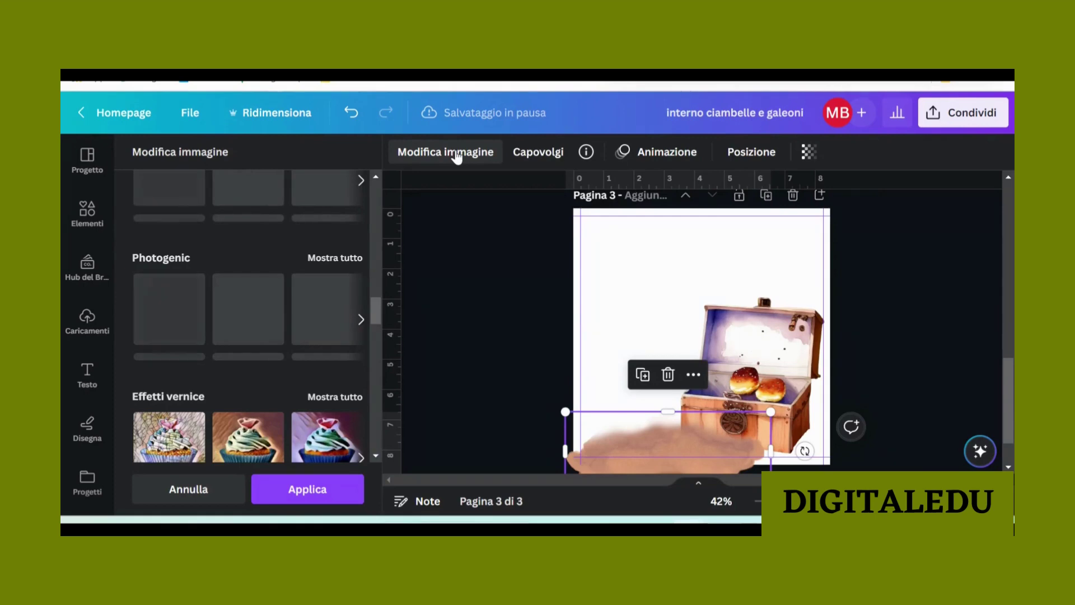
Step: Give the stain a second Cherry Duotone effect and set its highlights to #ECB18A, sampled from the chest's wood
click(457, 153)
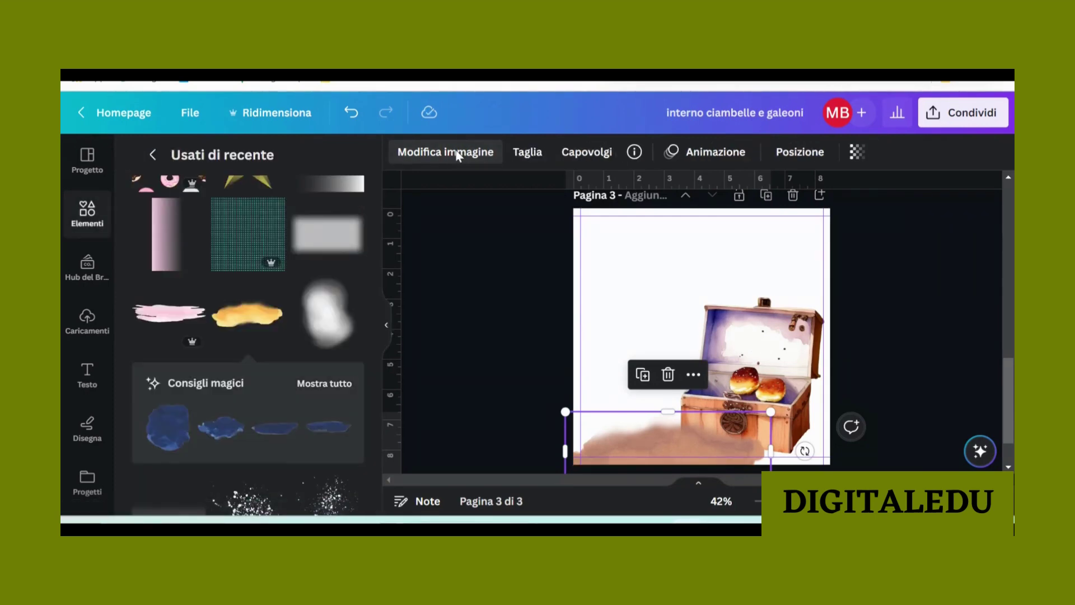
click(458, 152)
scroll(171, 403, down, 2)
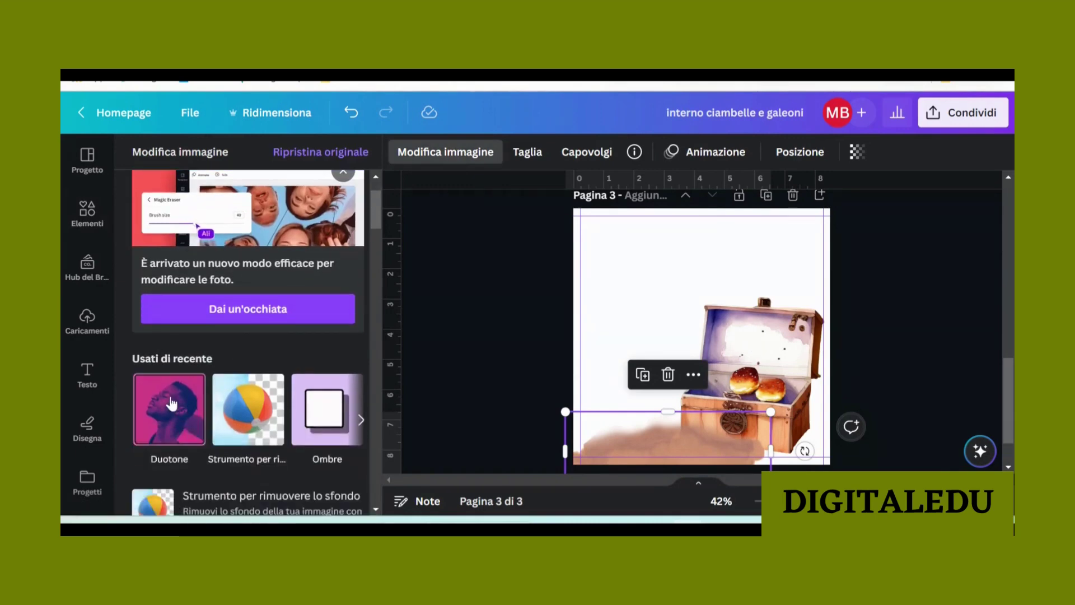
click(171, 403)
click(244, 234)
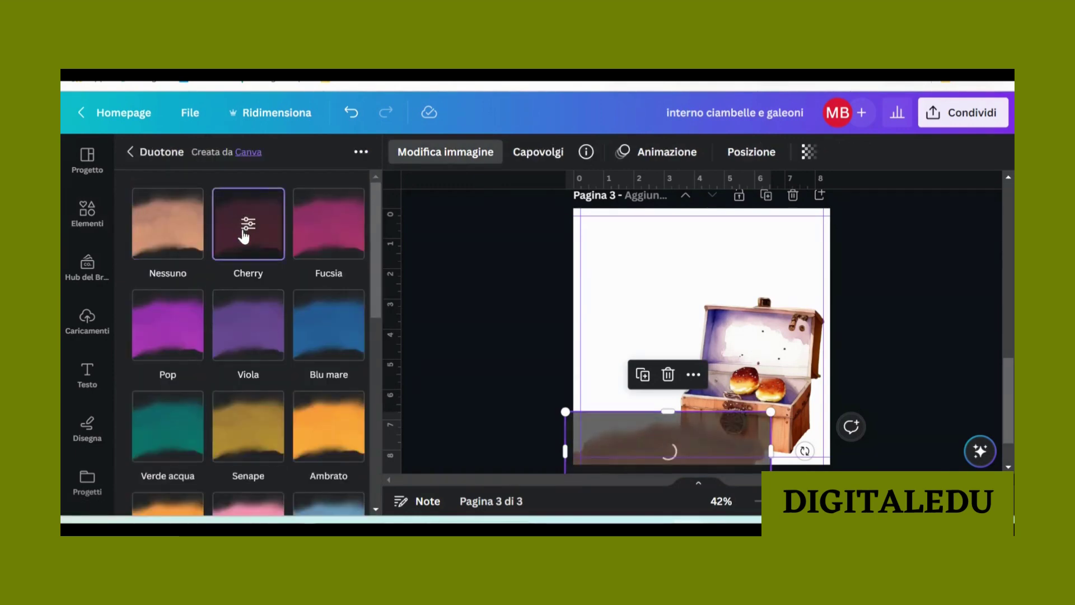
click(248, 226)
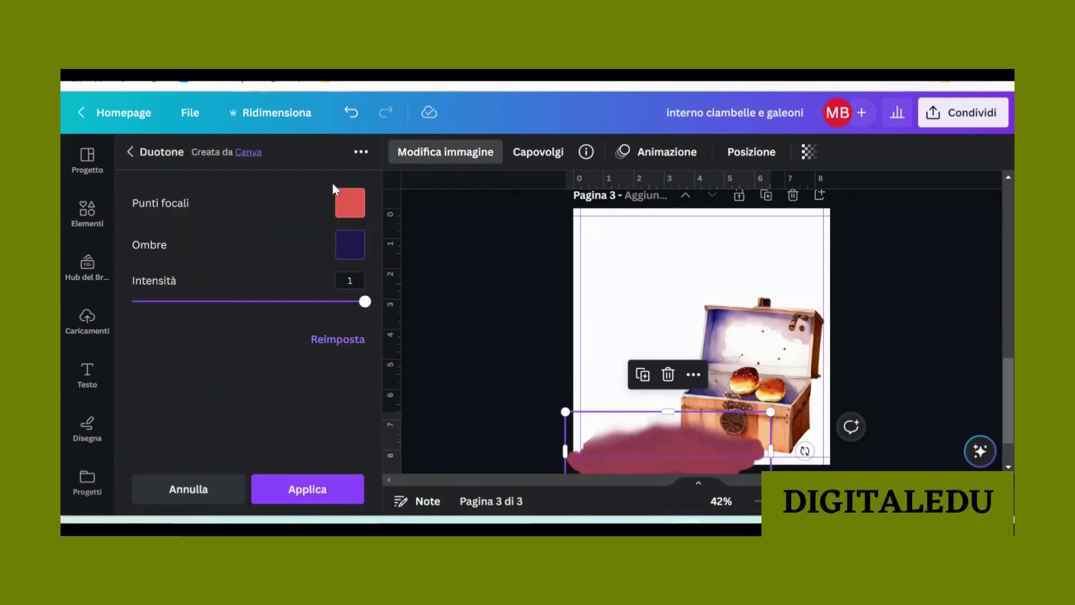
click(349, 203)
click(359, 289)
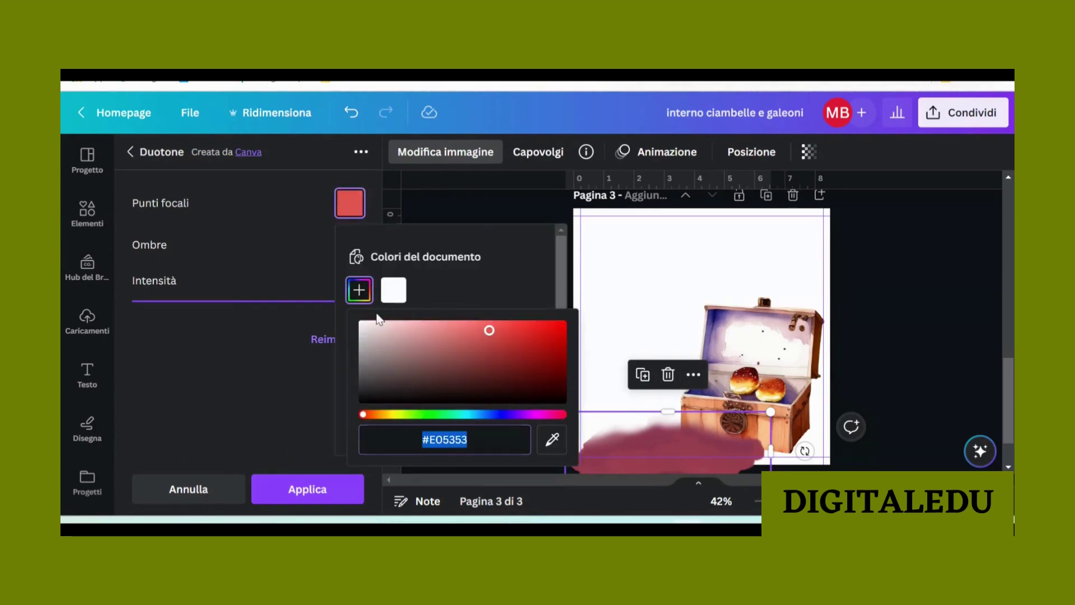
click(552, 439)
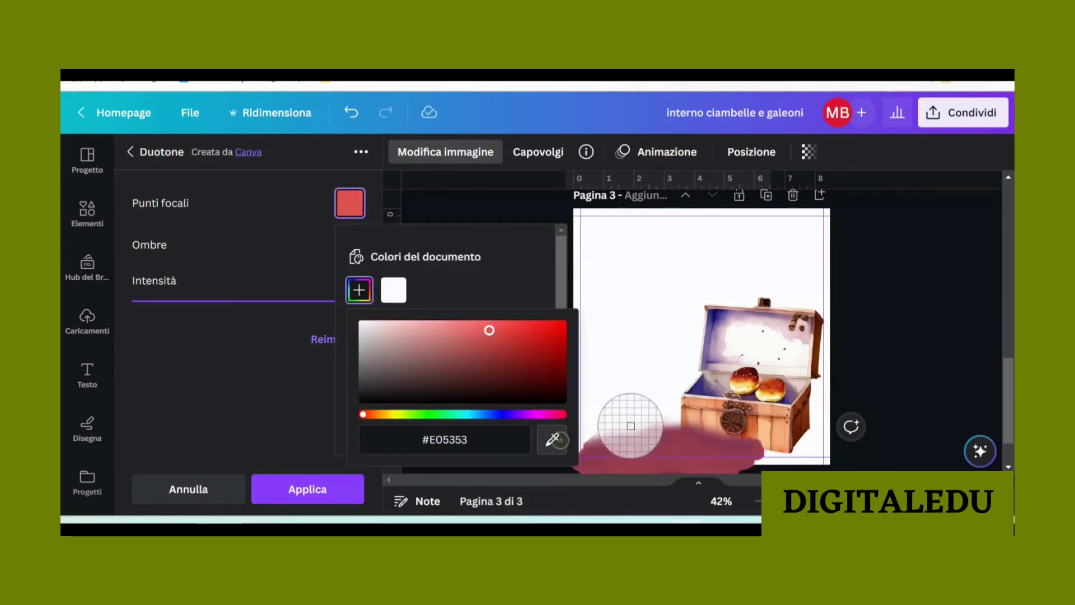
click(681, 414)
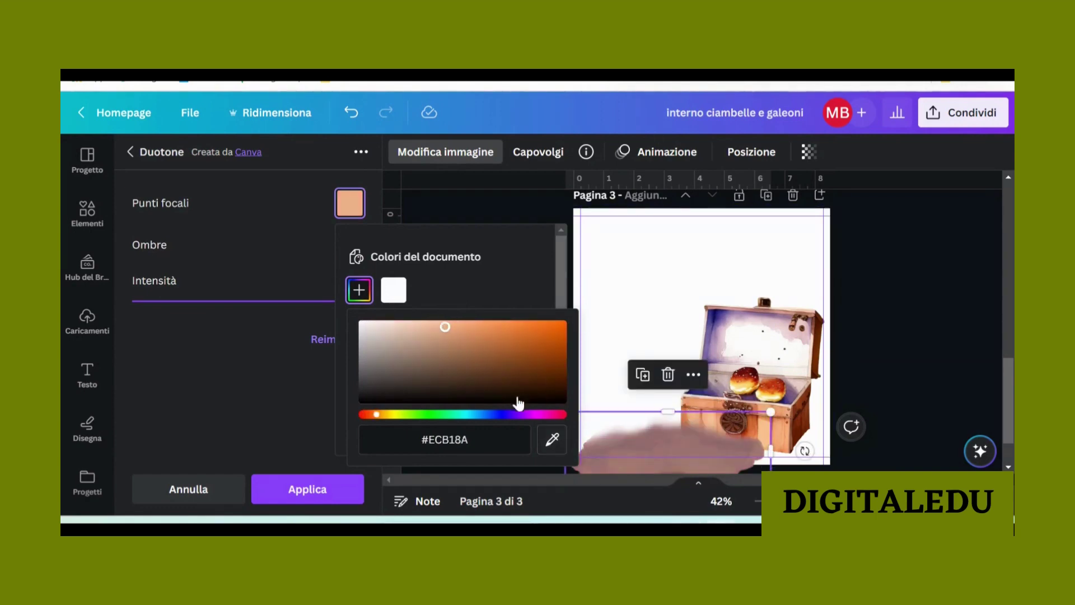
Step: Copy the highlight colour code, set the Duotone shadows to the same #ECB18A, and apply the effect to the watercolour stain
click(464, 439)
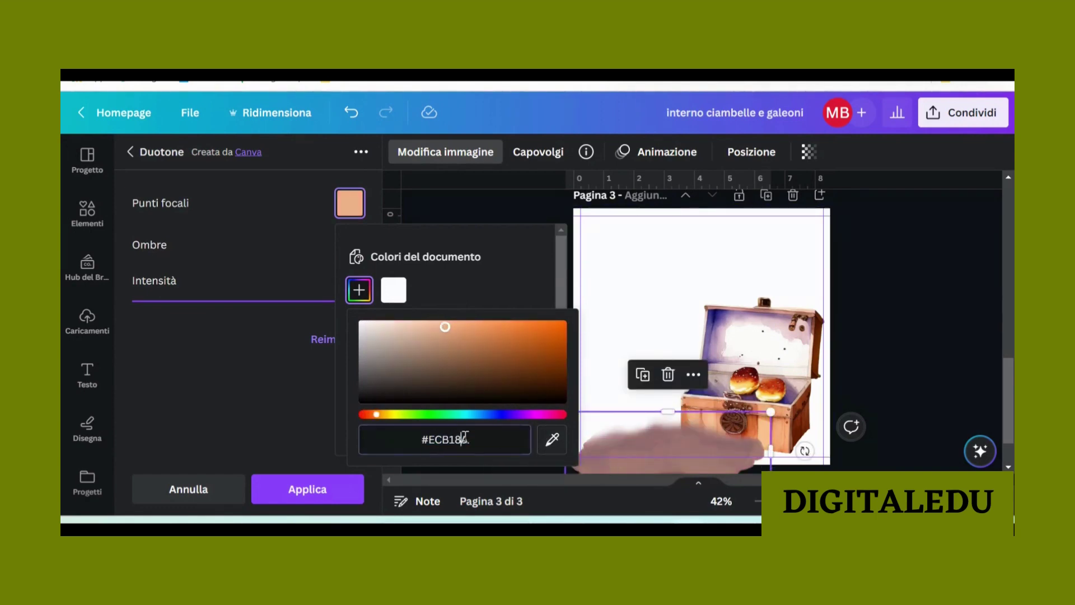
drag(473, 438, 427, 439)
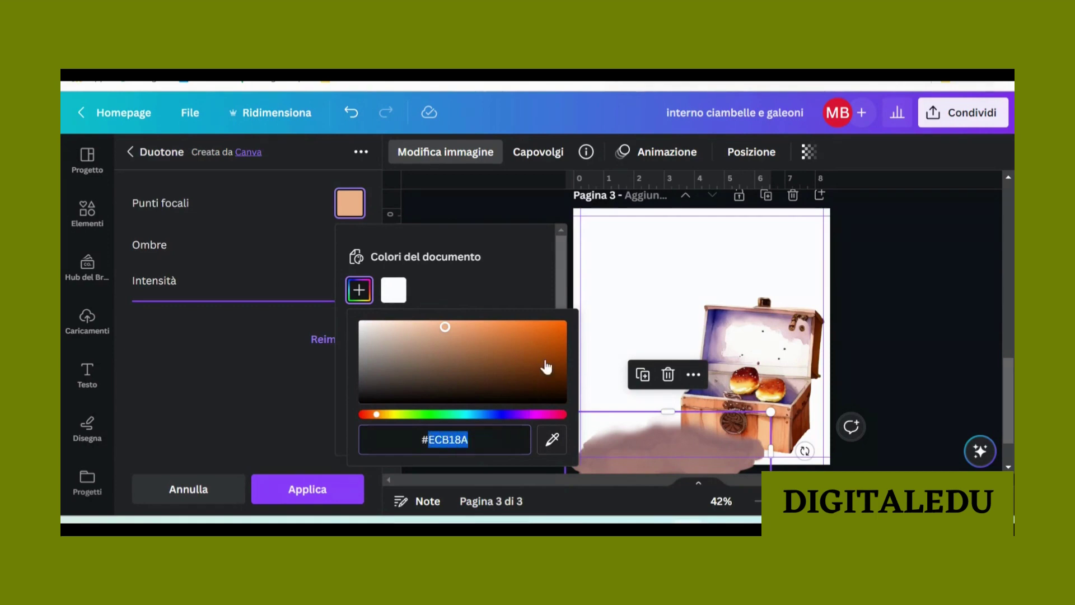
click(336, 262)
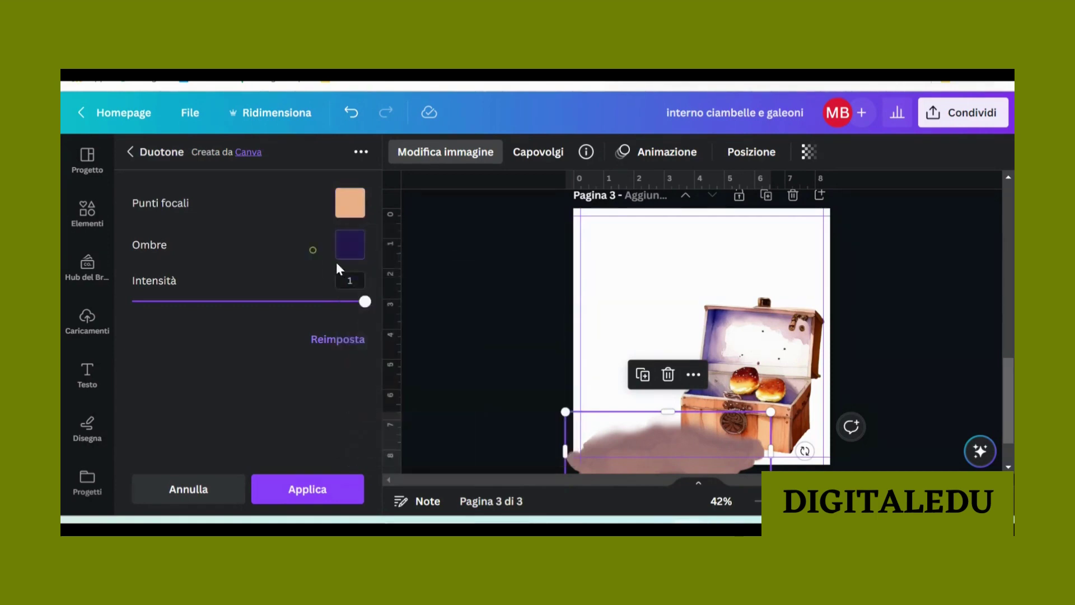
click(345, 253)
click(359, 335)
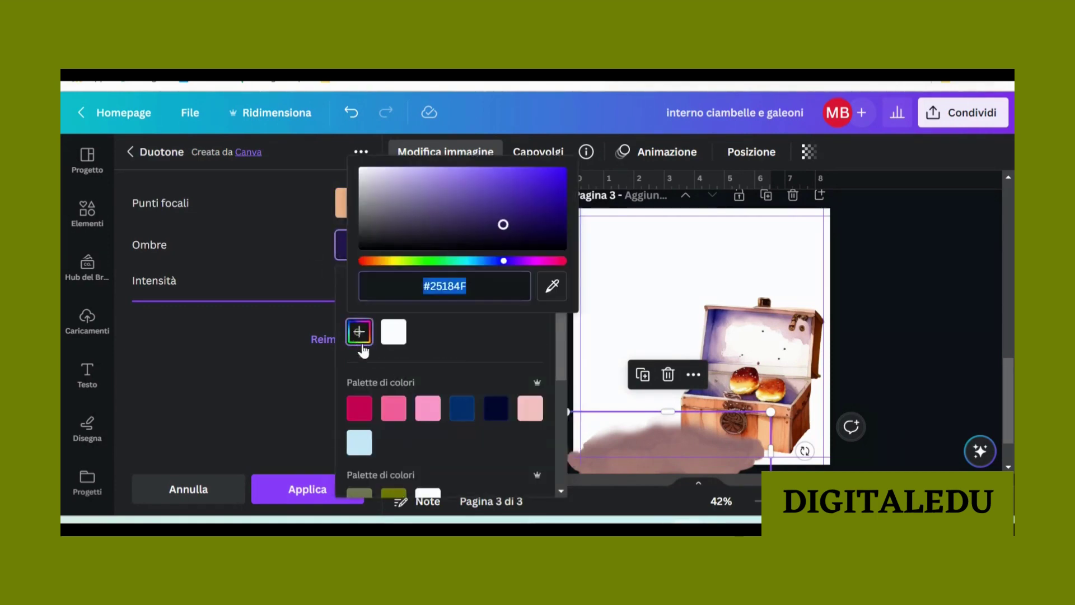
text(#ECB18A)
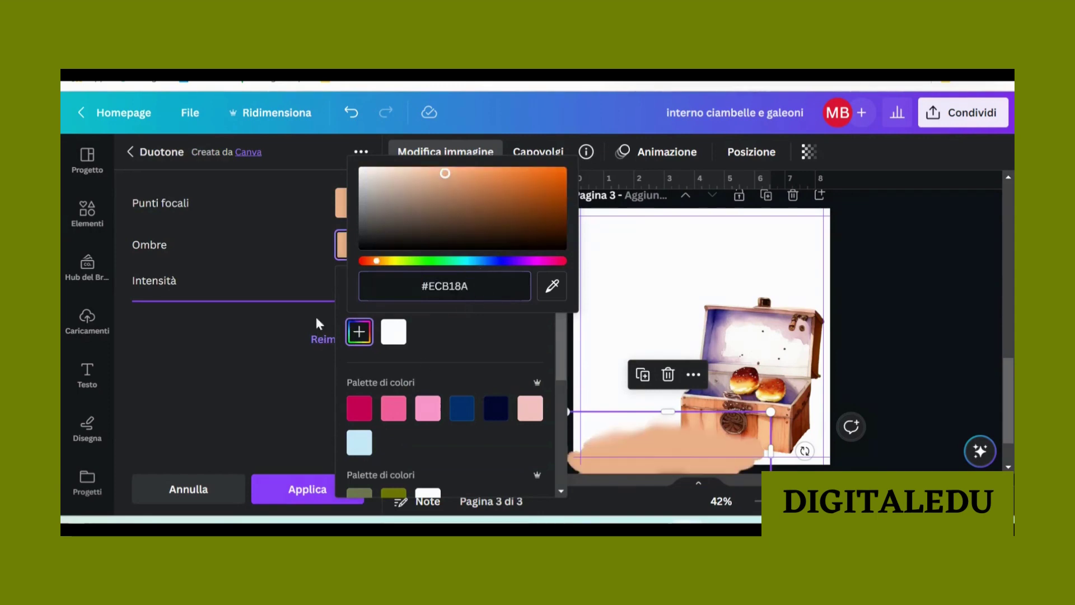
click(285, 321)
click(293, 489)
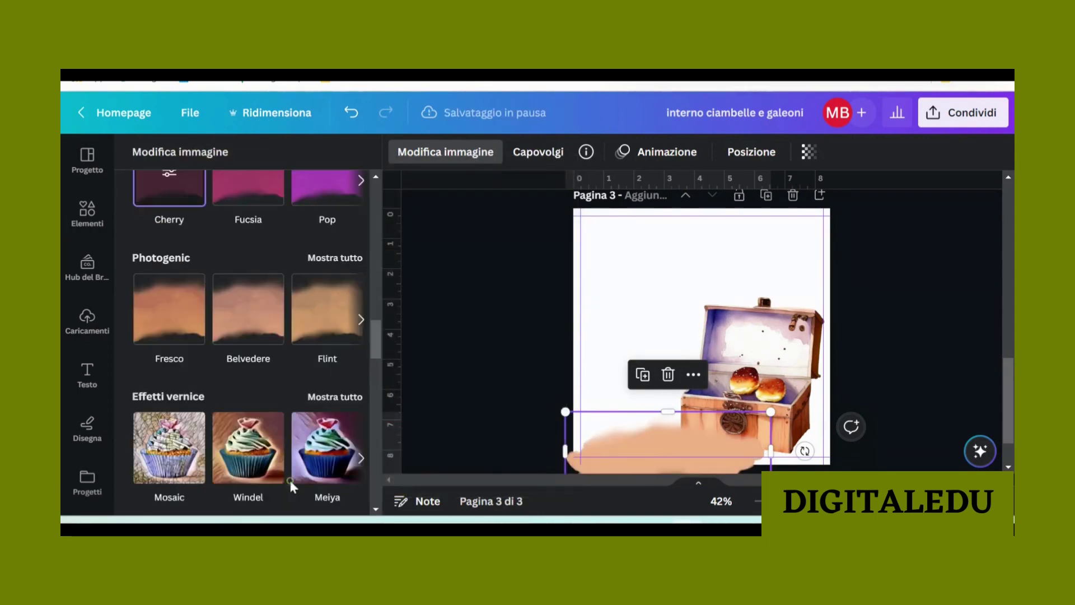
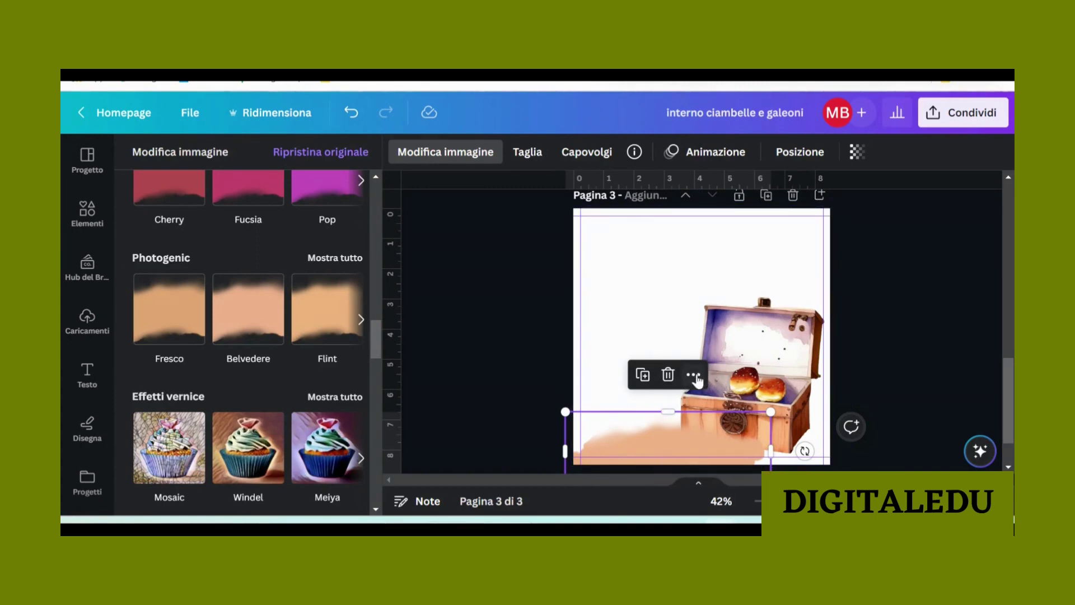
Step: Duplicate the recoloured stain, place one copy at the lower-right of page 3 over the chest's base, and nudge the other slightly right
click(694, 374)
click(508, 280)
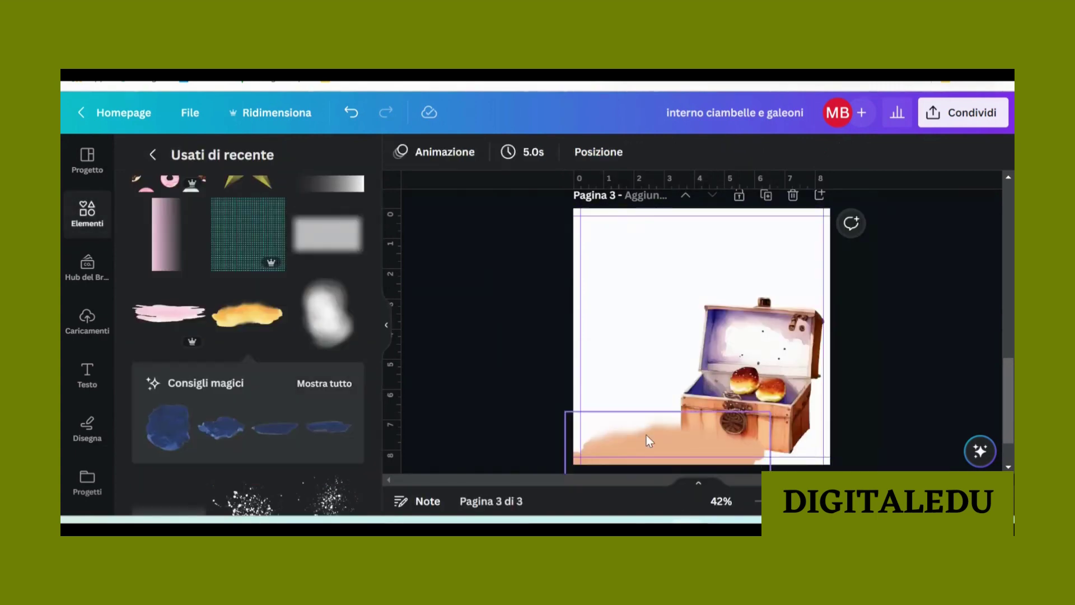
click(650, 440)
drag(702, 425, 857, 439)
mouse_move(669, 453)
mouse_down()
mouse_move(653, 452)
mouse_move(659, 463)
mouse_move(675, 457)
mouse_up()
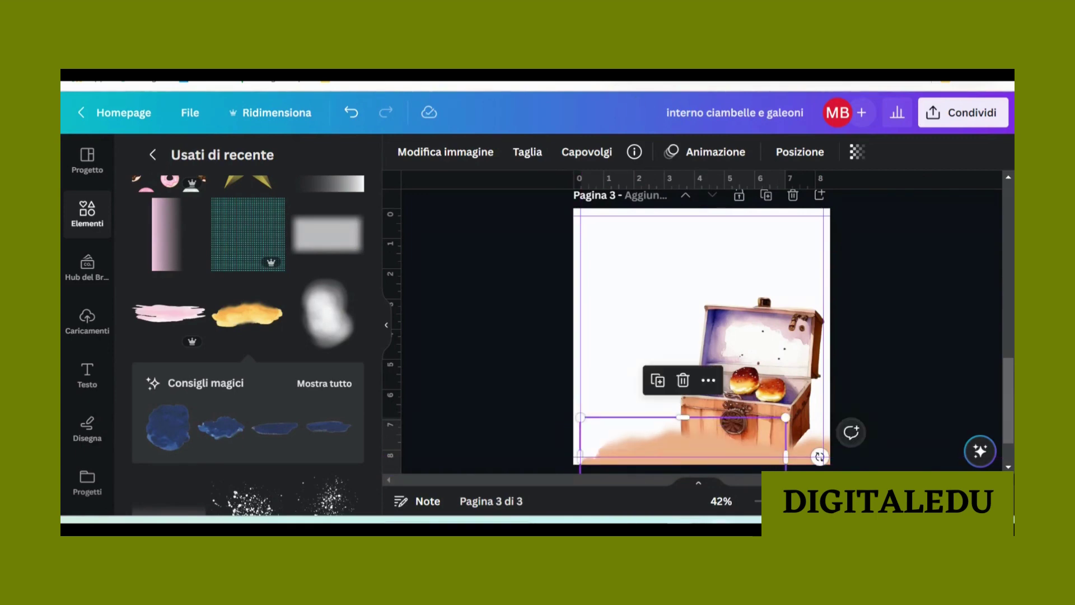
Step: Adjust the stain's transparency and overlap a further copy across the middle of the page's lower edge
click(708, 380)
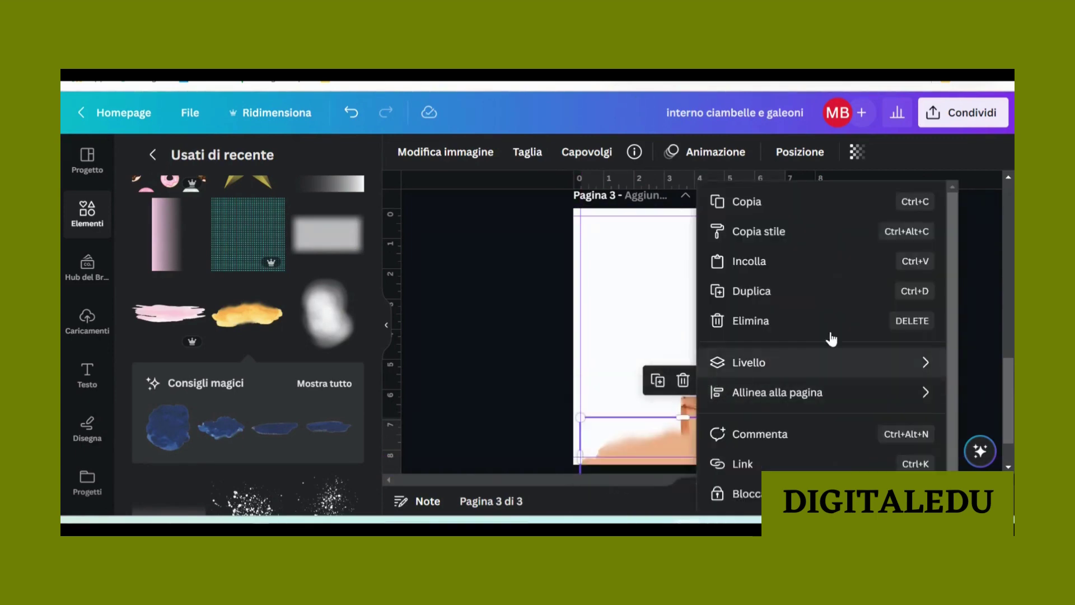
click(647, 254)
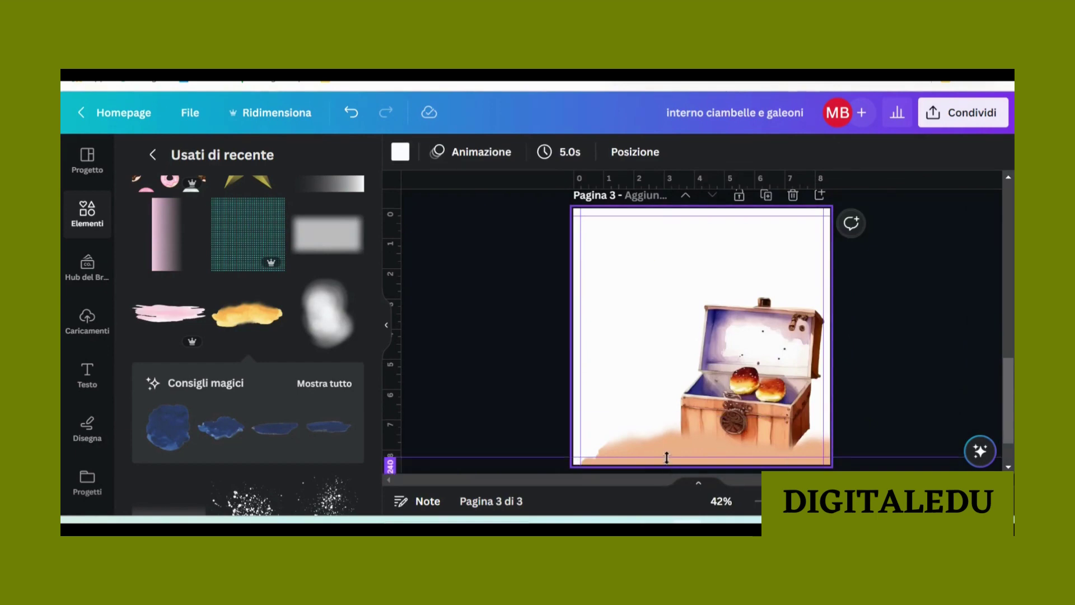
click(671, 451)
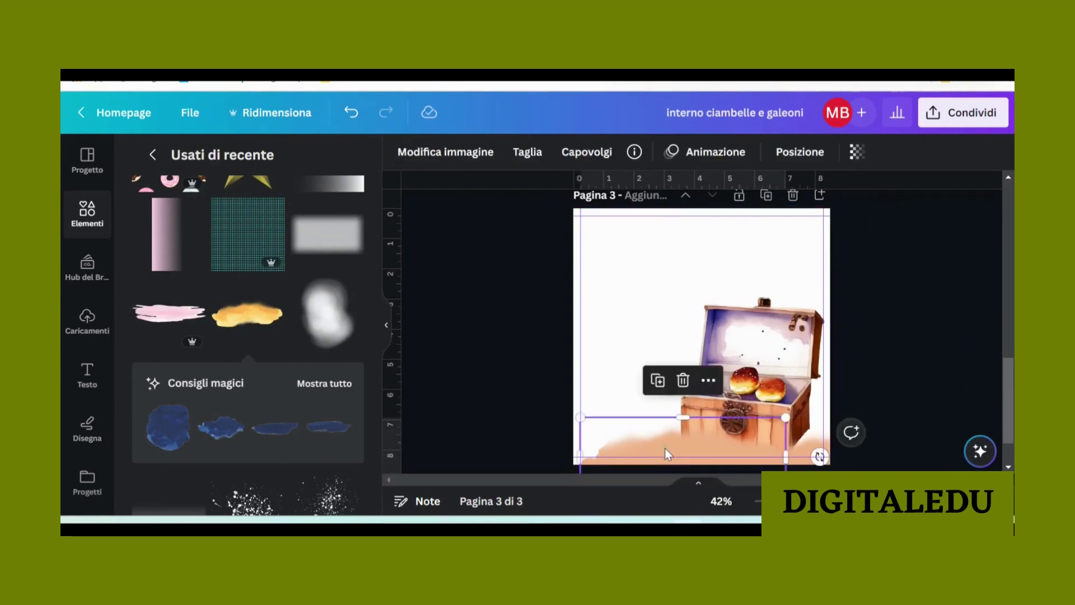
click(857, 152)
mouse_move(857, 212)
mouse_down()
mouse_move(831, 213)
mouse_move(843, 217)
mouse_up()
key(ctrl+minus)
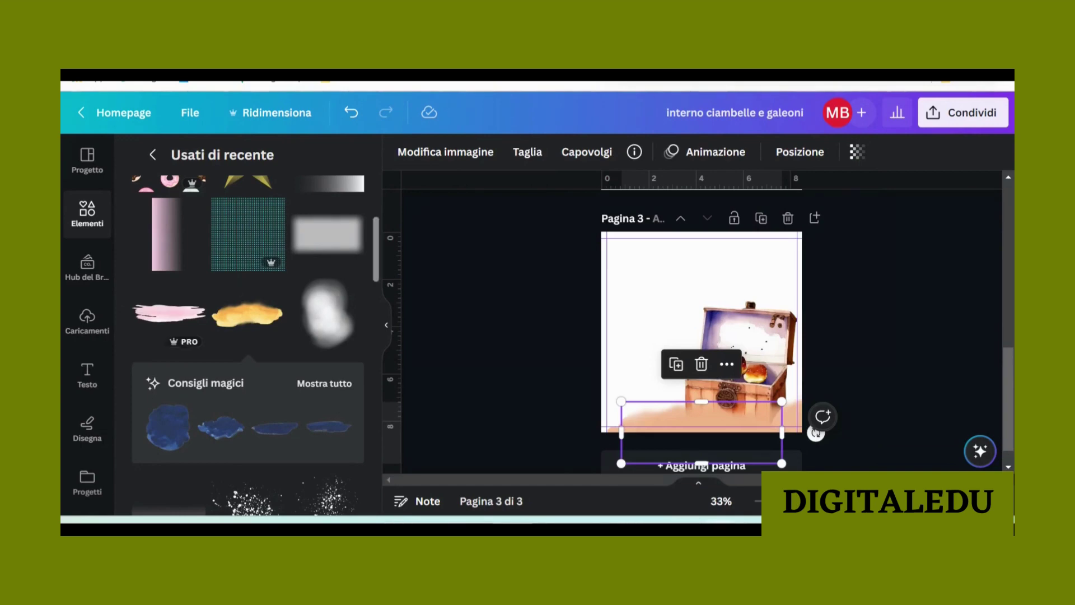
Step: Add a heading and a subtitle text box to page 3 and place them one below the other, above and beside the chest
click(87, 374)
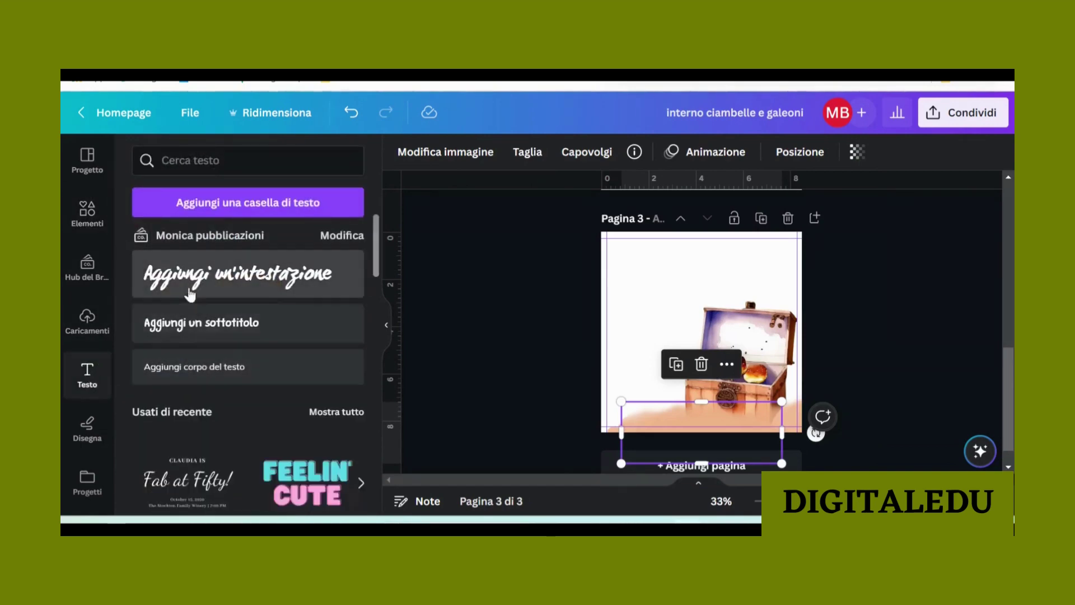
click(210, 280)
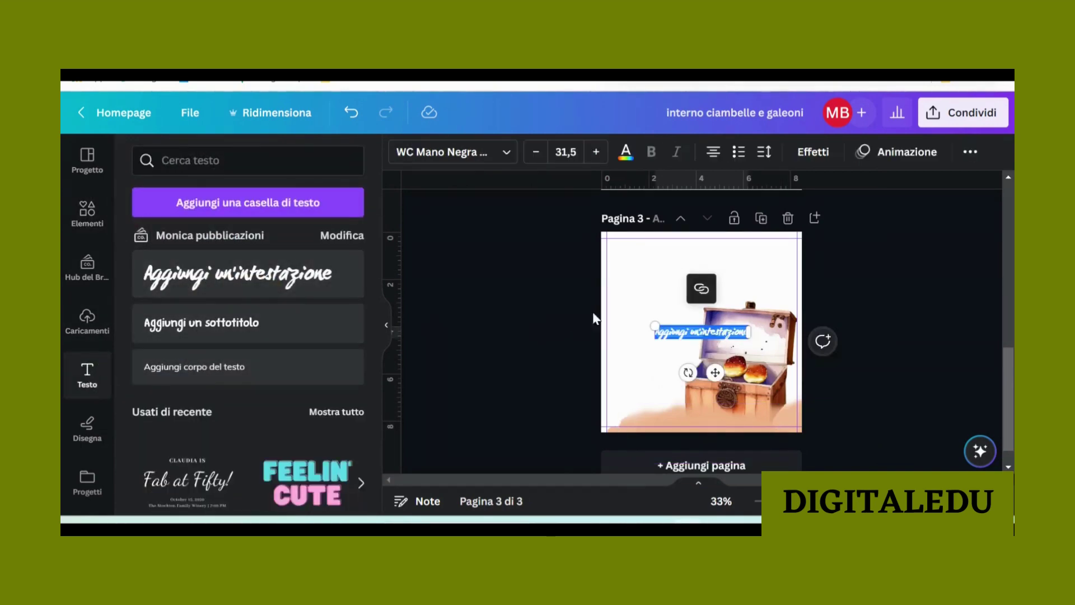
click(636, 299)
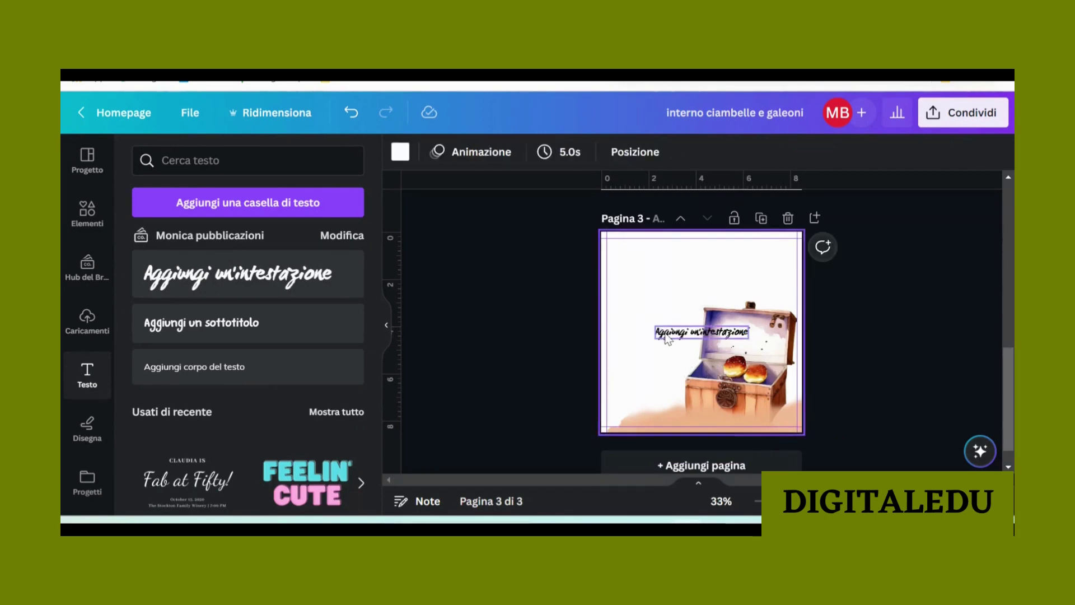
drag(700, 332, 666, 270)
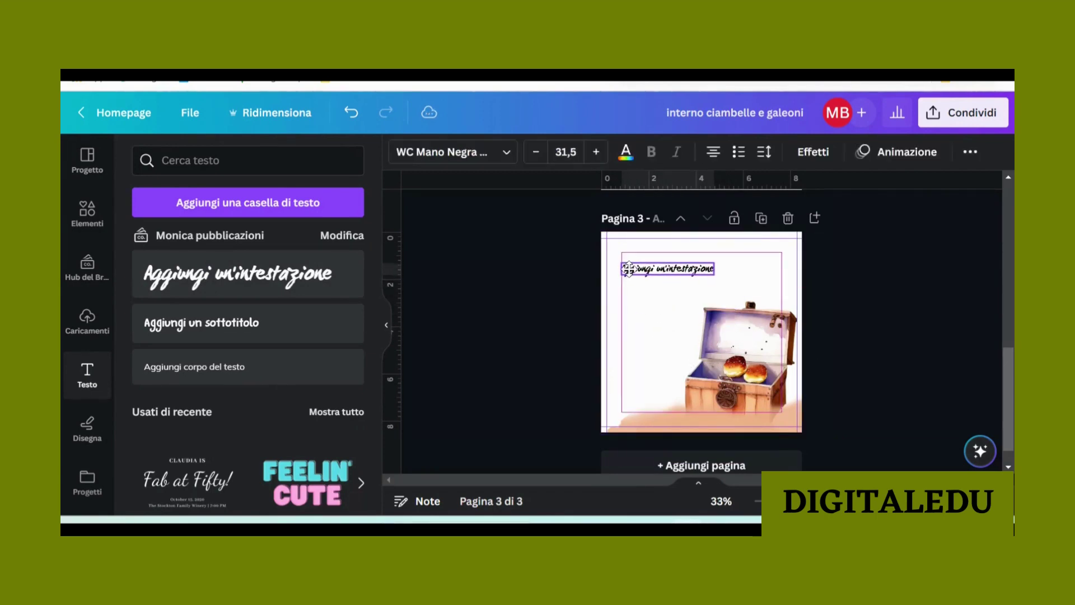
click(235, 327)
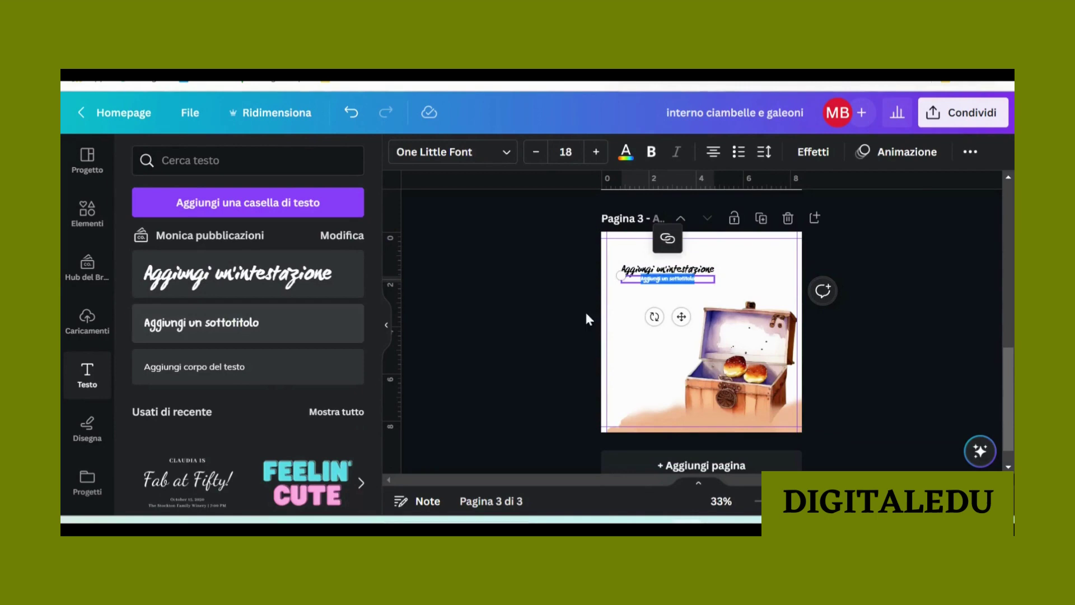
click(637, 292)
drag(658, 291, 646, 318)
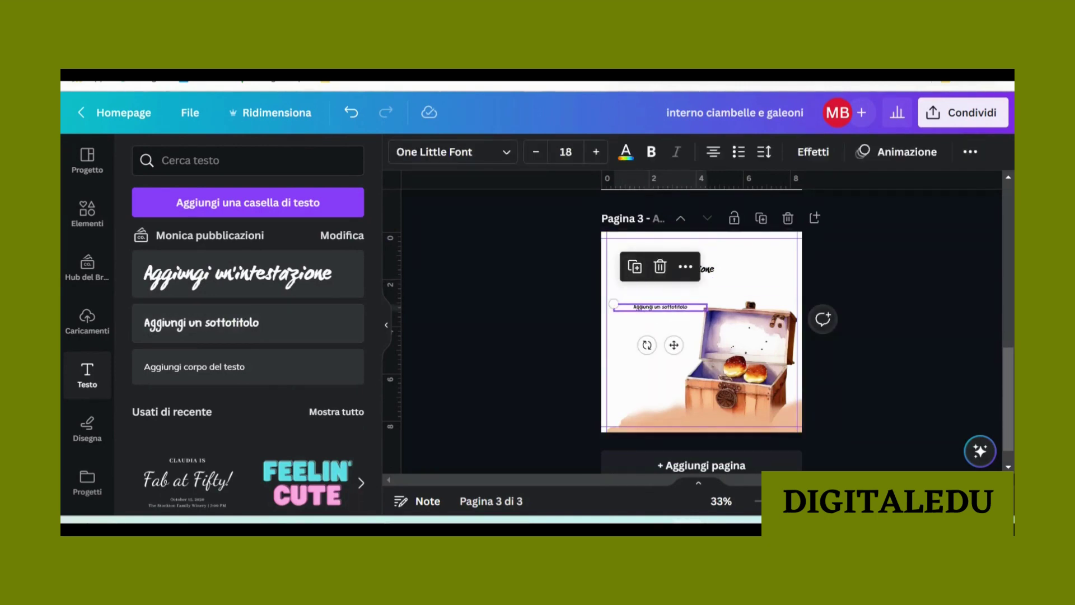
Step: Set the heading's font to Nefelibata Brush Canvas and the subtitle's font to Canva Sans
click(634, 274)
click(451, 152)
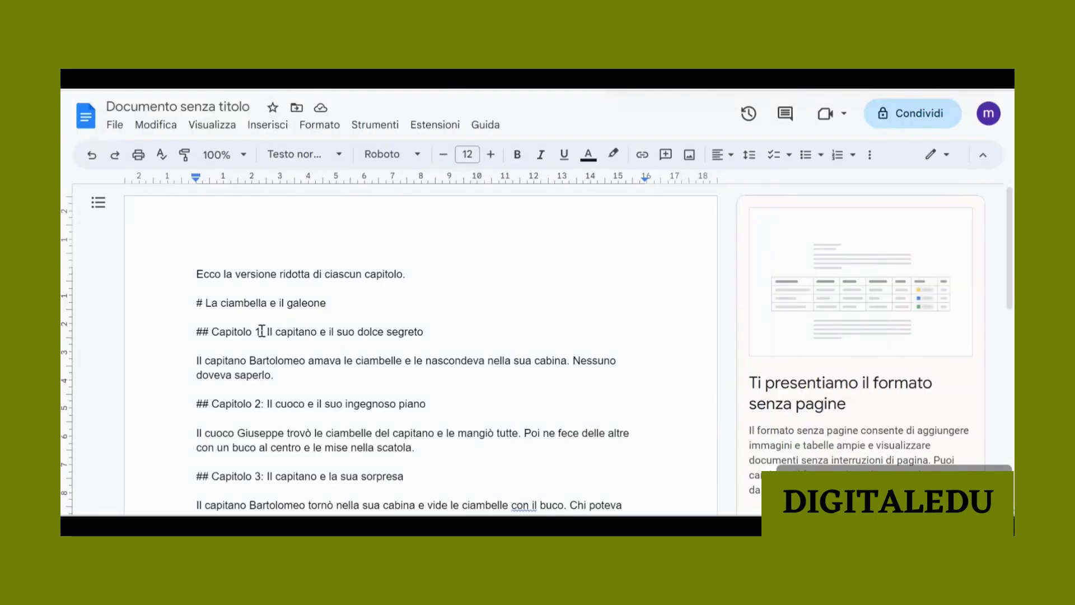
Step: Copy the Chapter 1 title "Il capitano e il suo dolce segreto" from Google Docs and paste it over the heading placeholder in Canva
drag(267, 332, 451, 331)
key(ctrl+c)
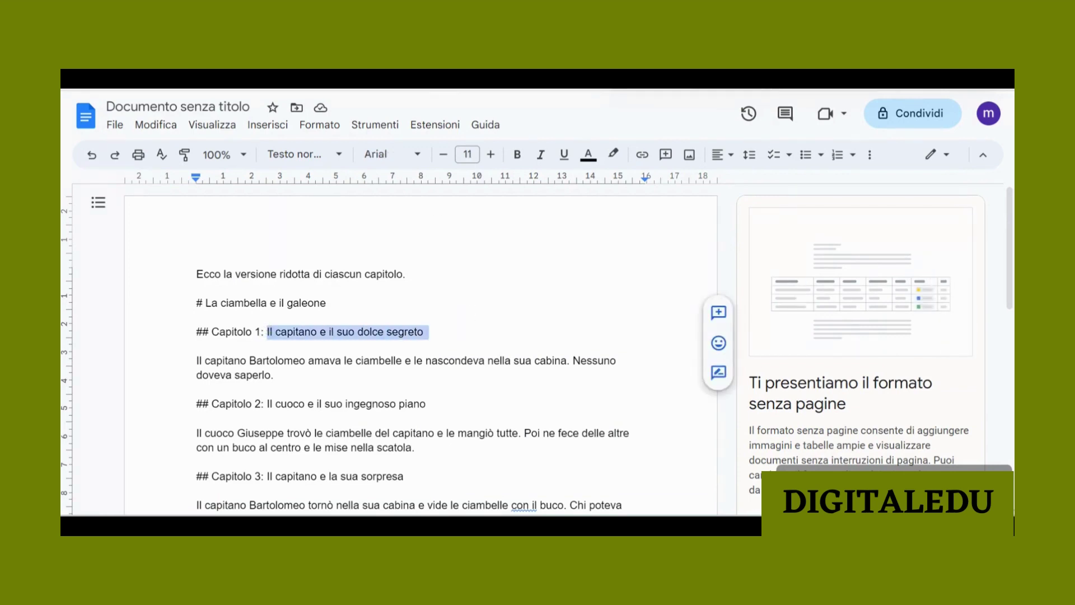
key(alt+Tab)
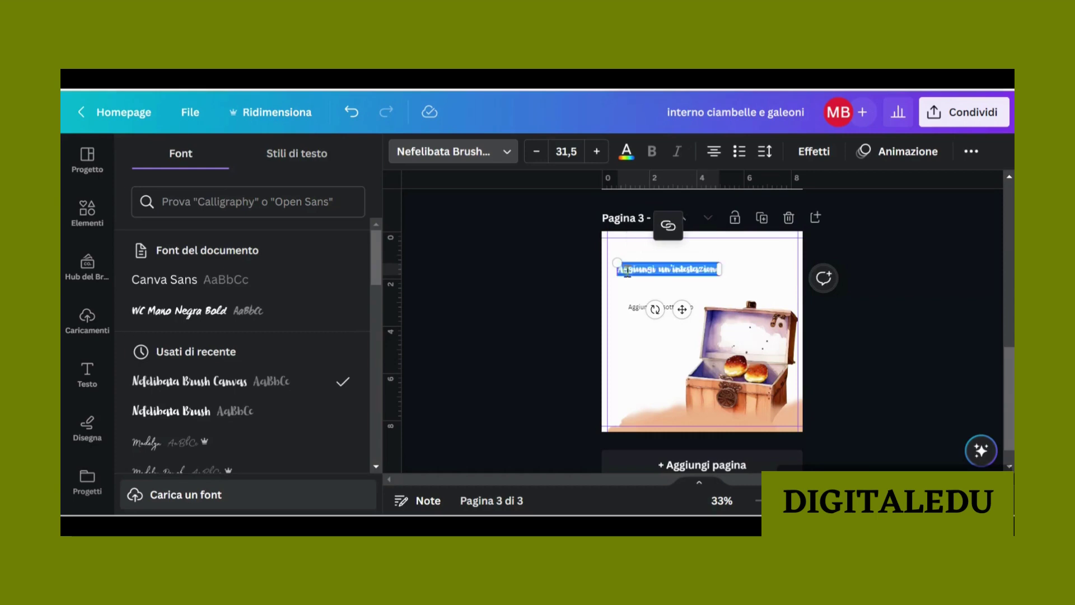
key(ctrl+v)
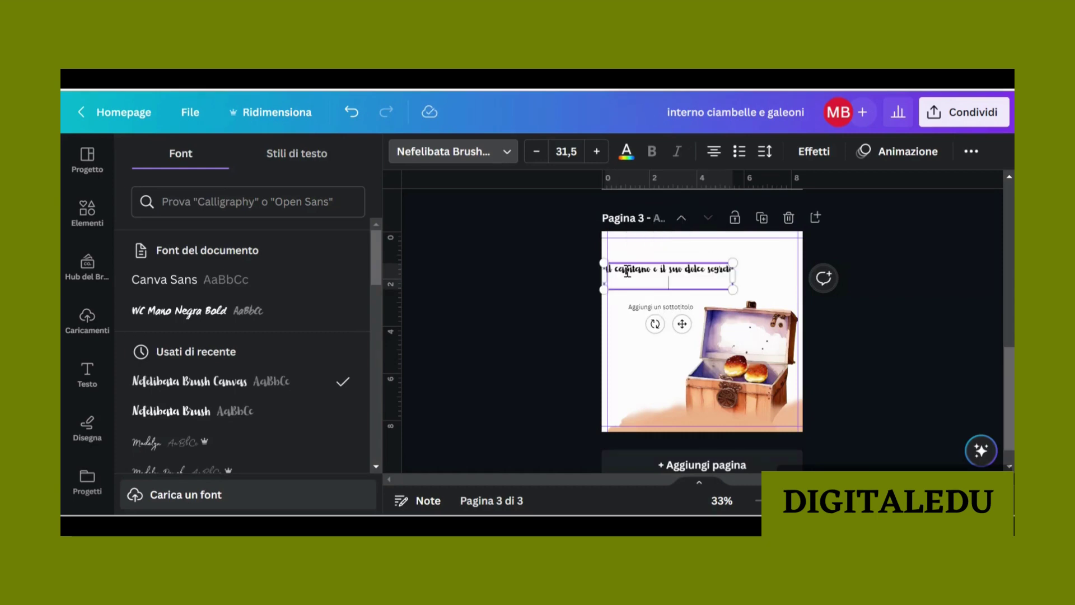
Step: Set the heading's font size to 44 and move the heading into the upper-left area of page 3
click(566, 146)
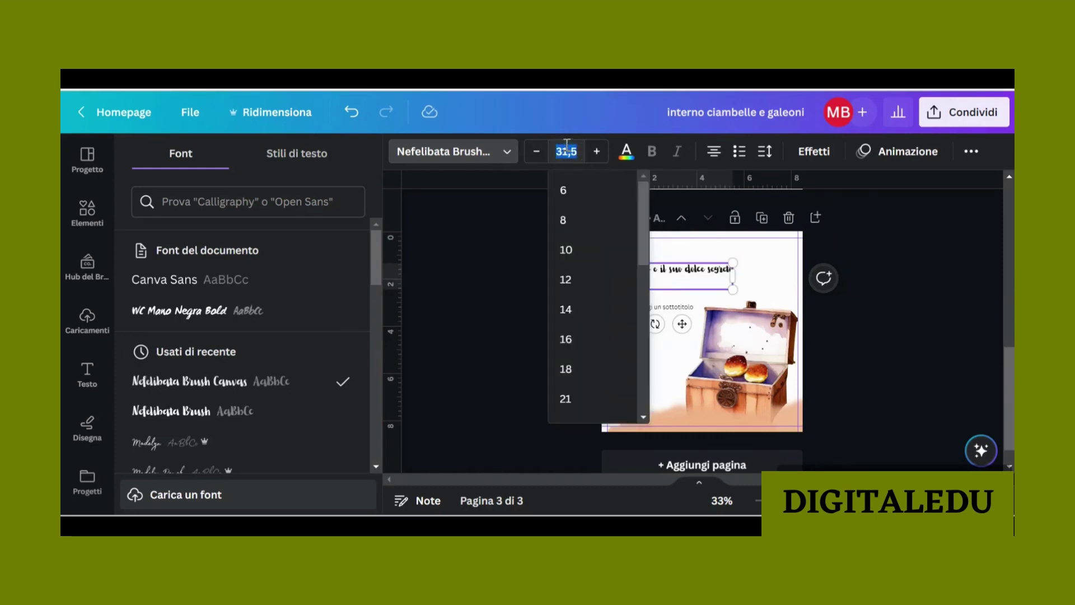
key(Return)
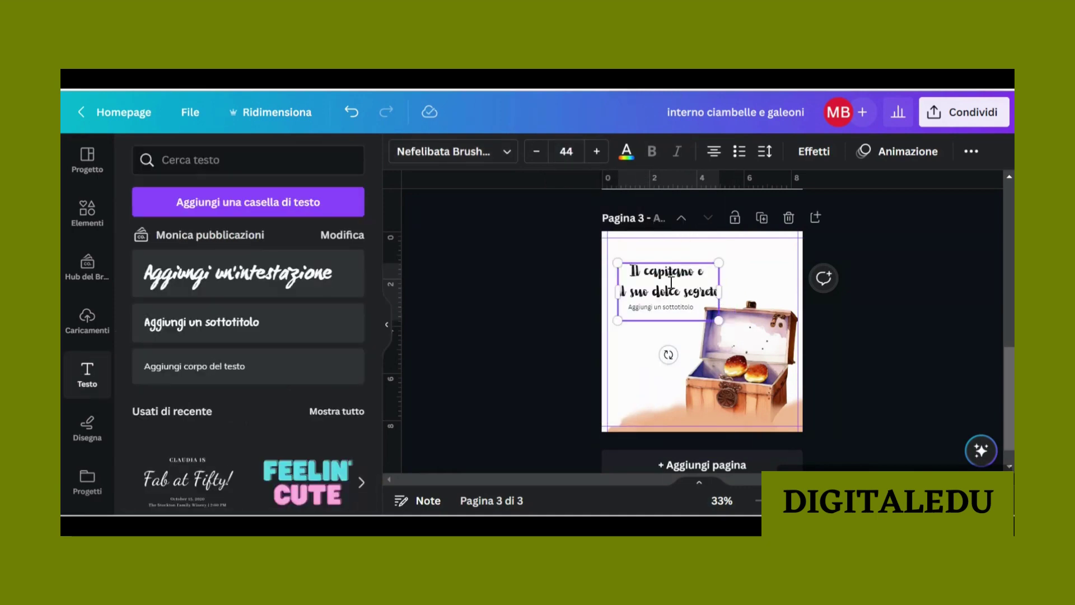
click(752, 276)
drag(701, 285, 690, 267)
Step: Move the subtitle below the heading and replace its text with the Chapter 1 paragraph copied from Google Docs
drag(659, 308, 652, 320)
double_click(653, 320)
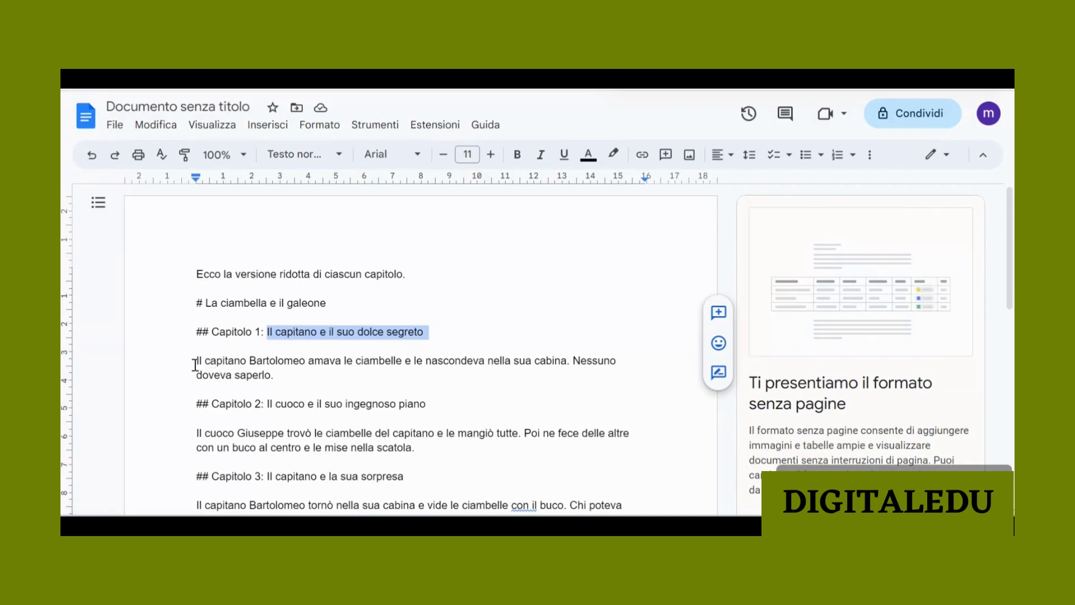
drag(278, 380, 196, 358)
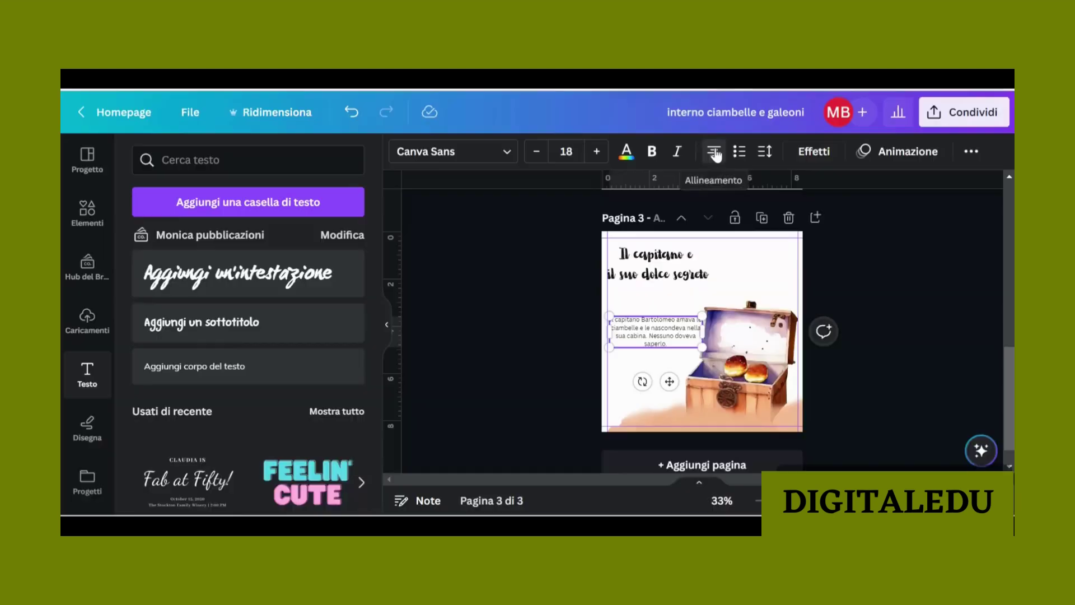
Step: Left-align the chapter paragraph, set its font size to 24, and move it up closer to the heading
click(714, 152)
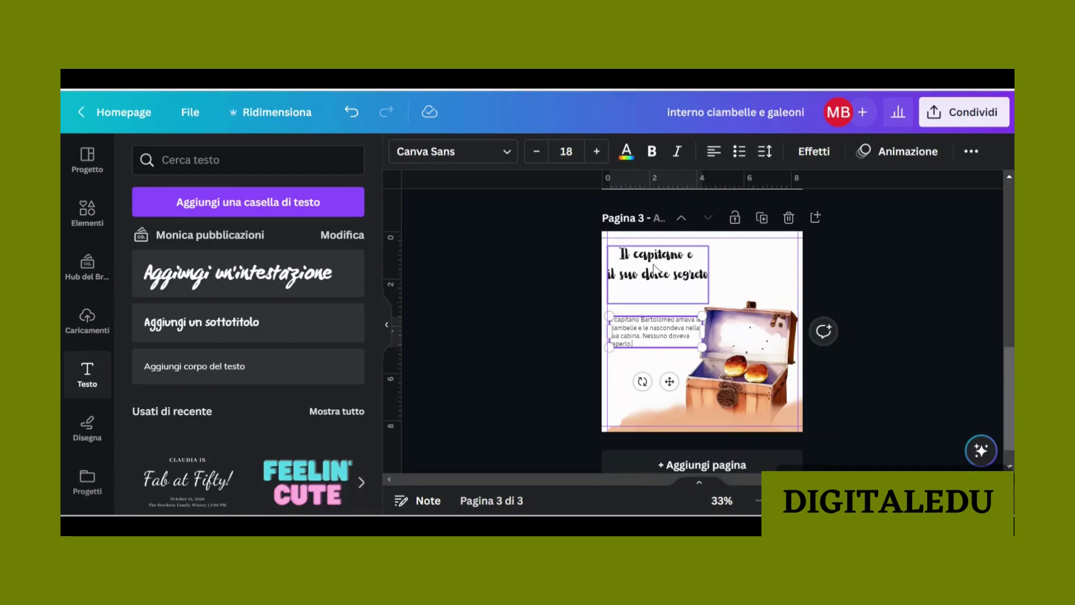
click(567, 152)
text(24)
key(Return)
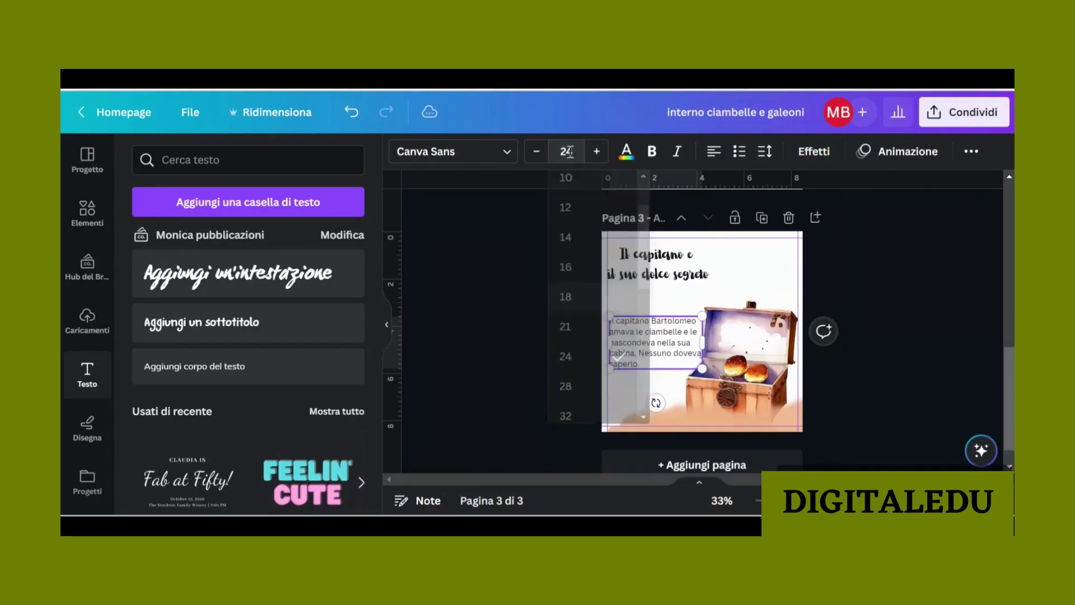
click(708, 324)
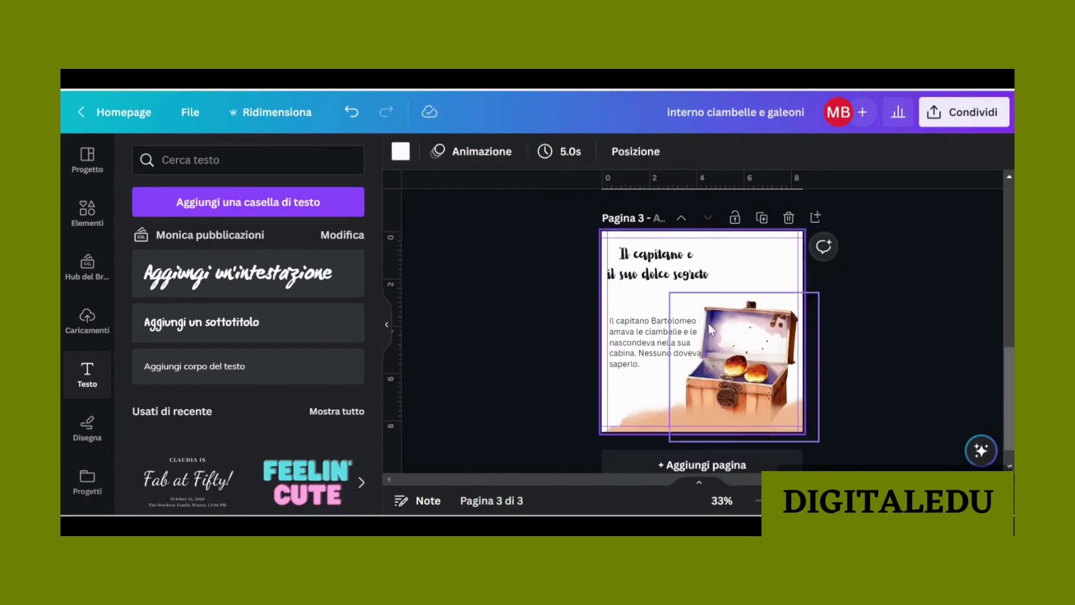
drag(670, 339, 670, 327)
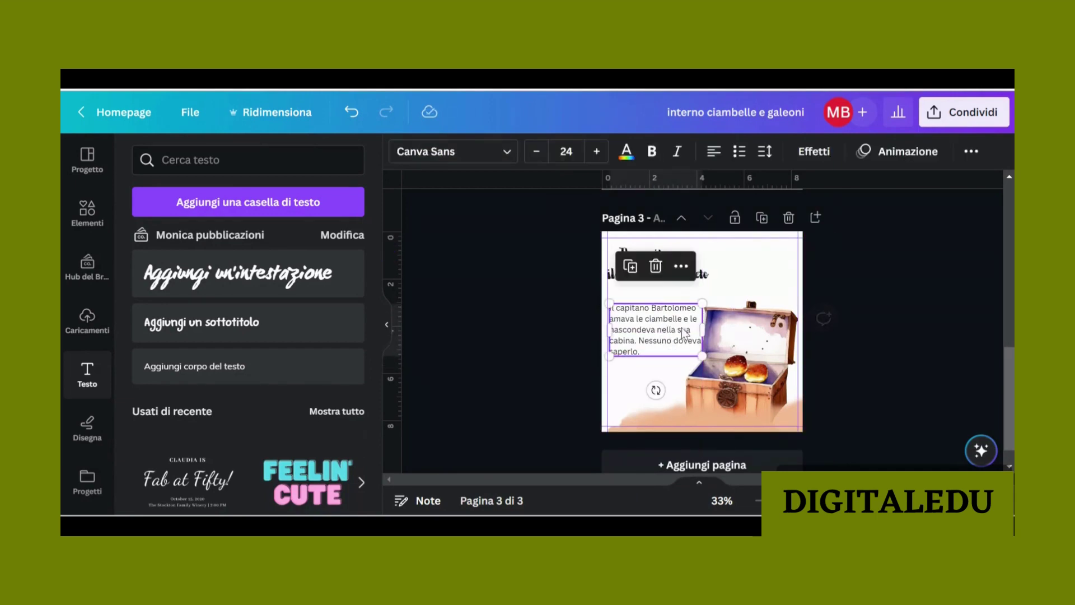
Step: Shrink the chest image slightly from its upper-left corner to clear space for the paragraph
click(749, 339)
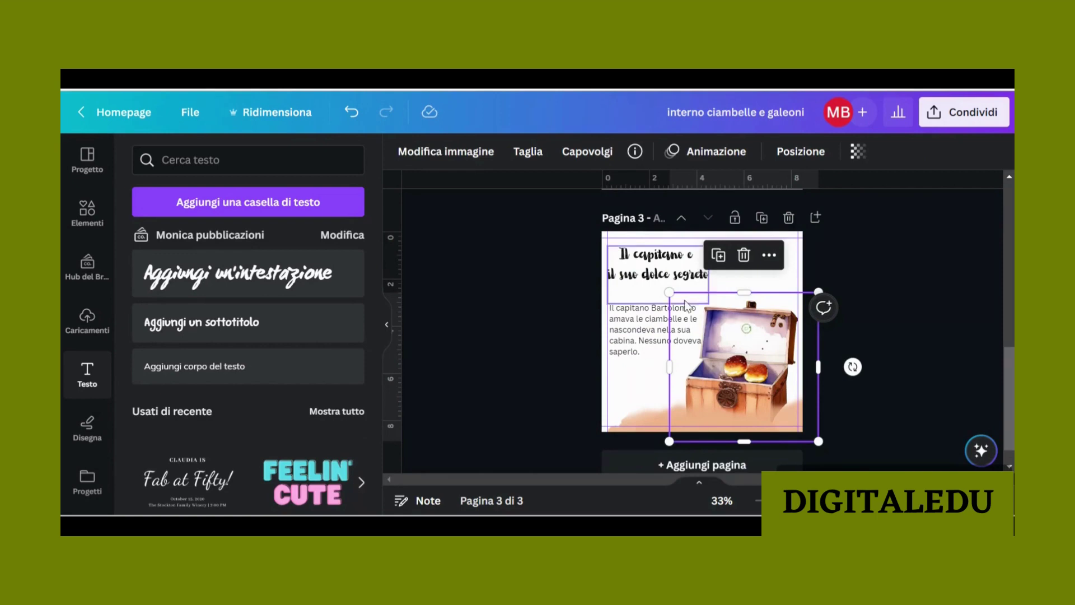
drag(669, 292, 672, 296)
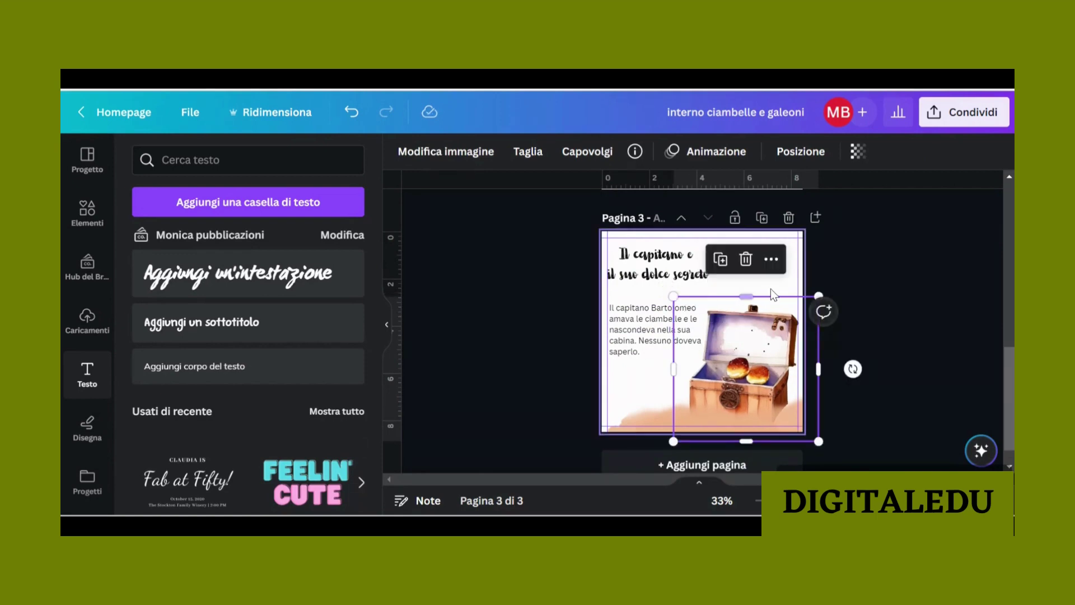
click(841, 278)
Step: Duplicate page 3 to create page 4 with the same layout
scroll(844, 280, down, 1)
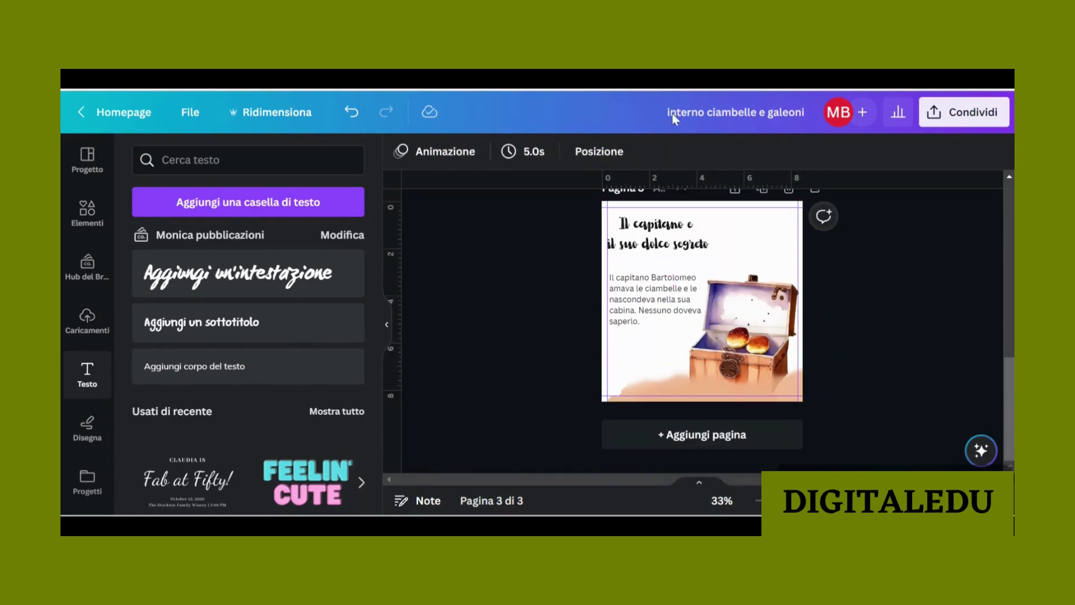
click(763, 196)
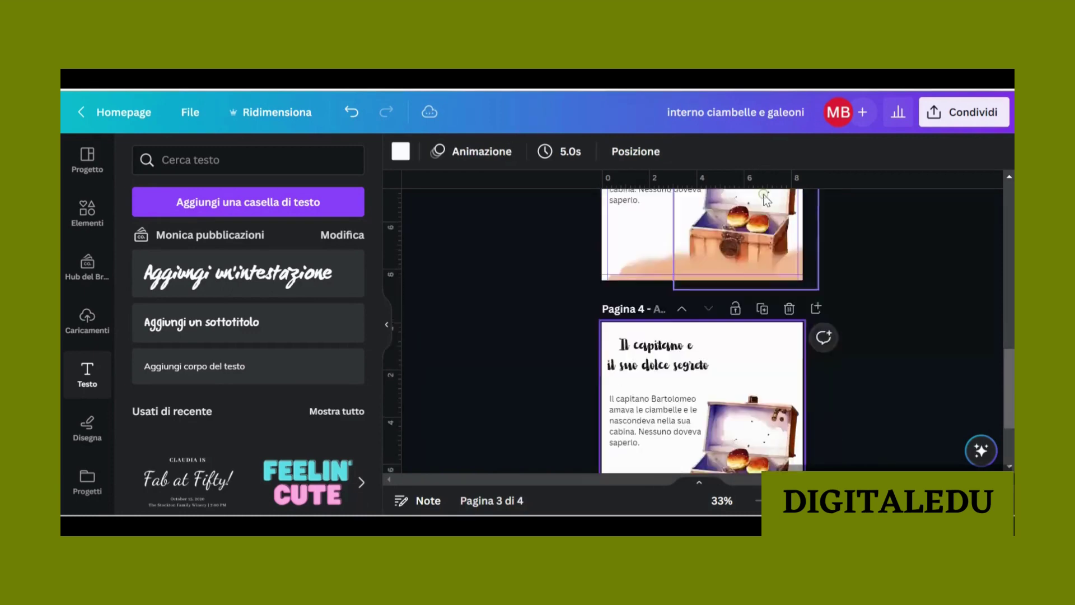
Step: Delete the treasure chest image and the sand image at the page's lower edge from page 4
click(744, 318)
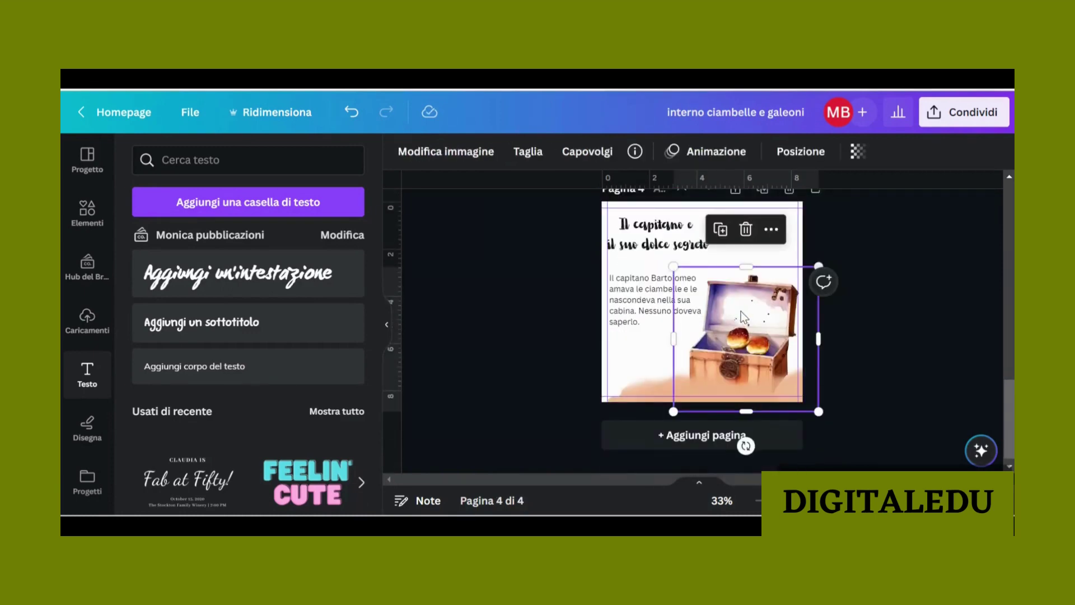
key(Delete)
click(650, 394)
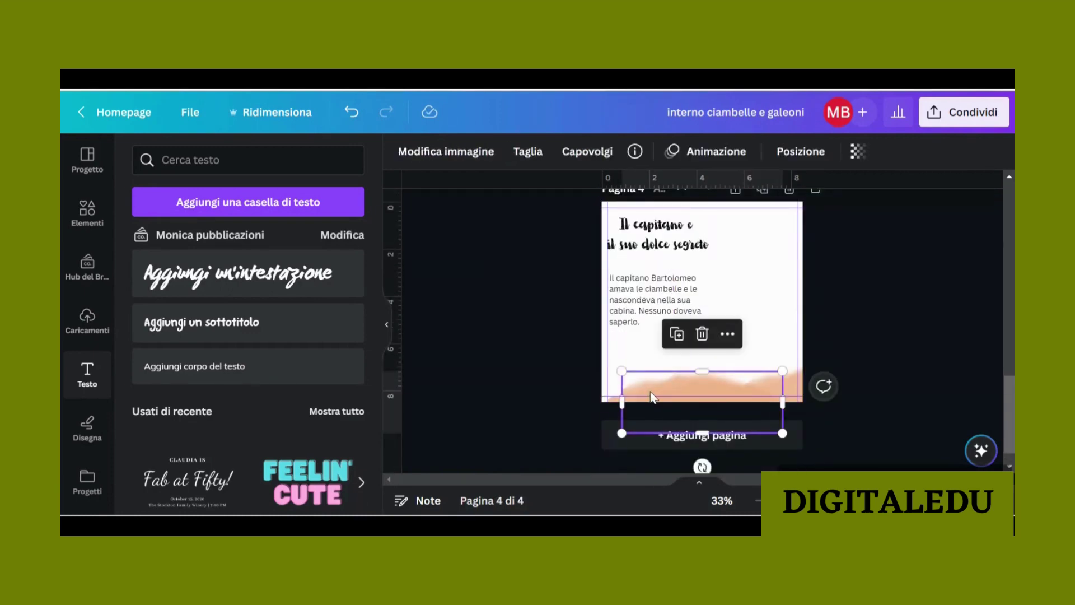
drag(652, 397, 776, 386)
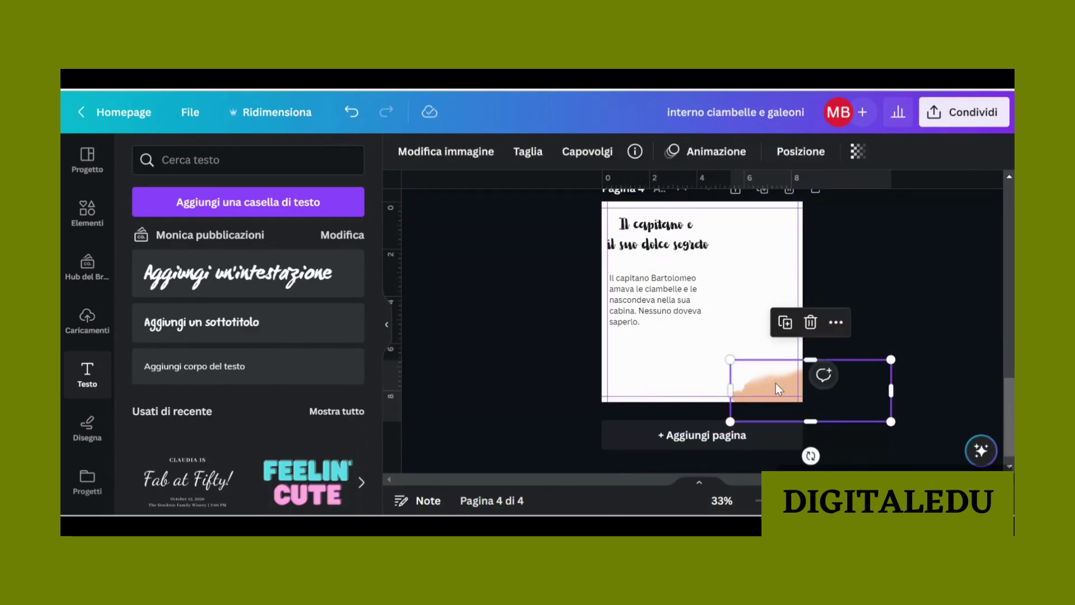
key(Delete)
Step: Replace page 4's heading with the Chapter 2 title "Il cuoco e il suo ingegnoso piano" from the Google Docs document
click(679, 244)
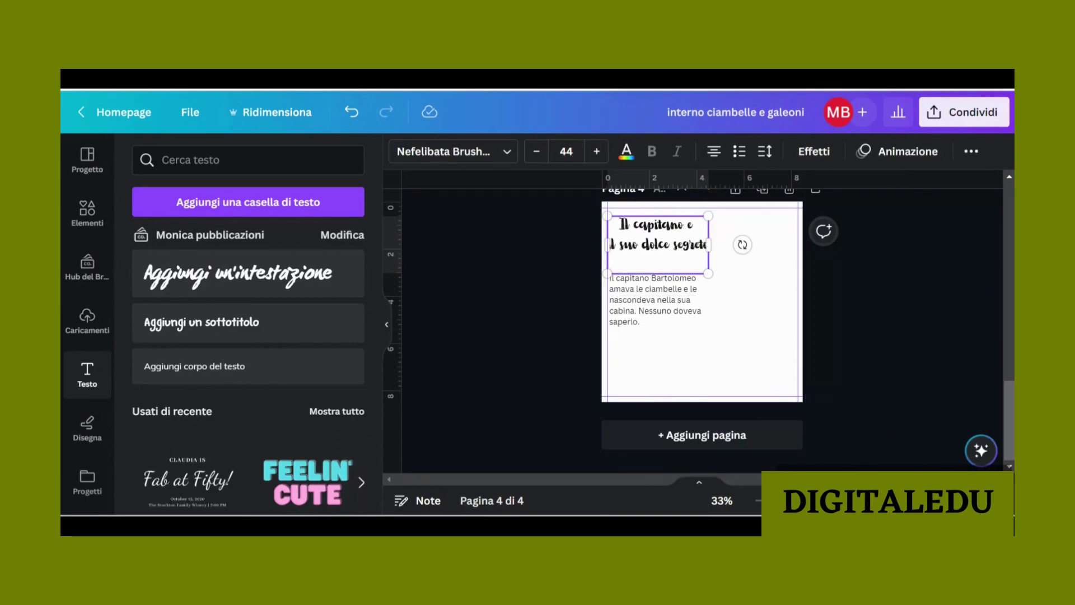
key(alt+Tab)
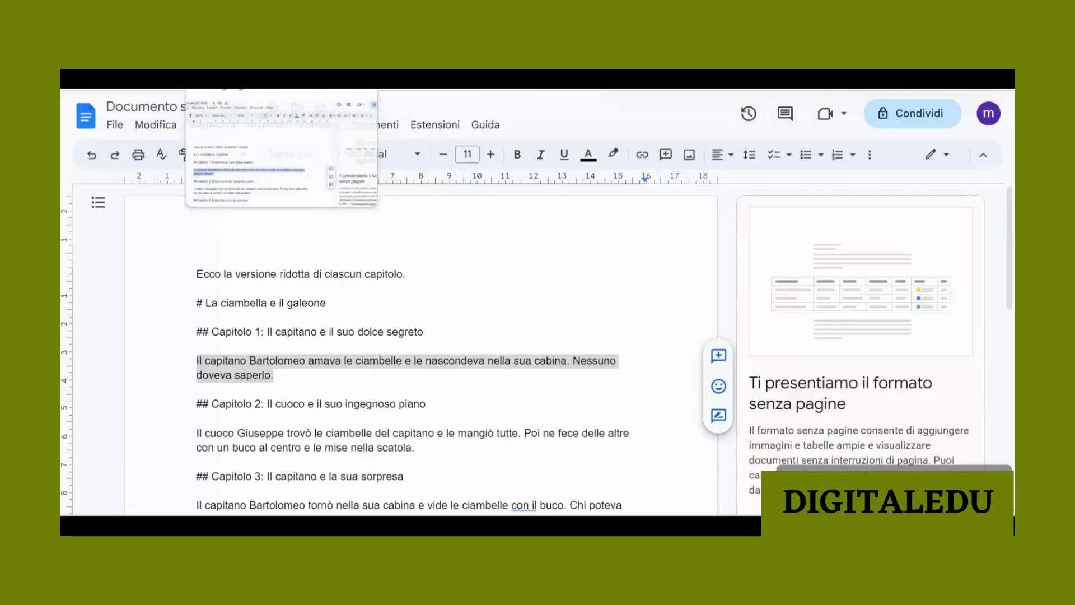
scroll(242, 368, down, 2)
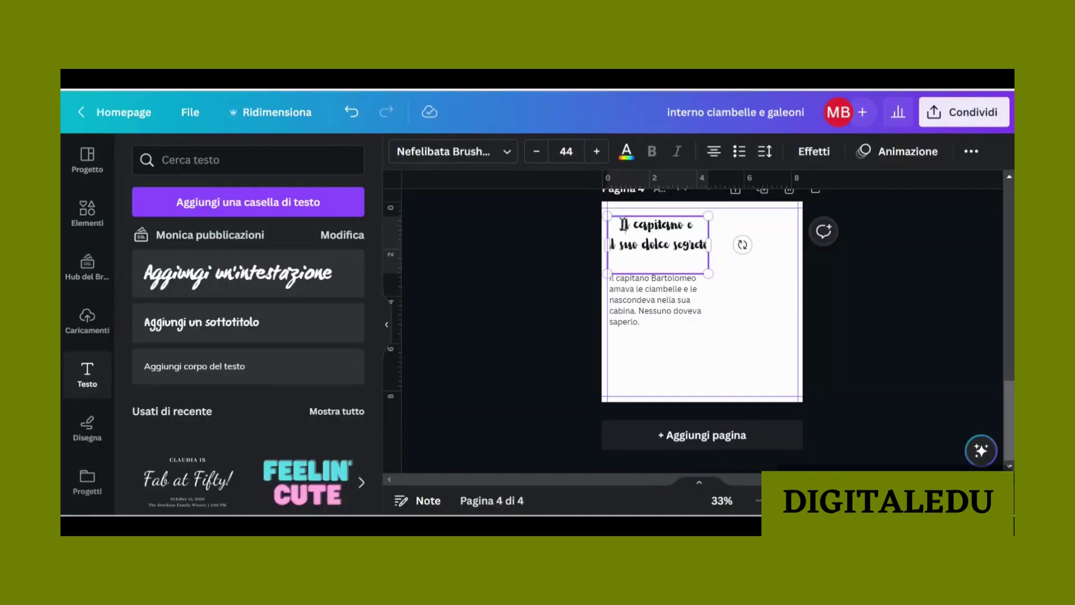
drag(623, 225, 705, 245)
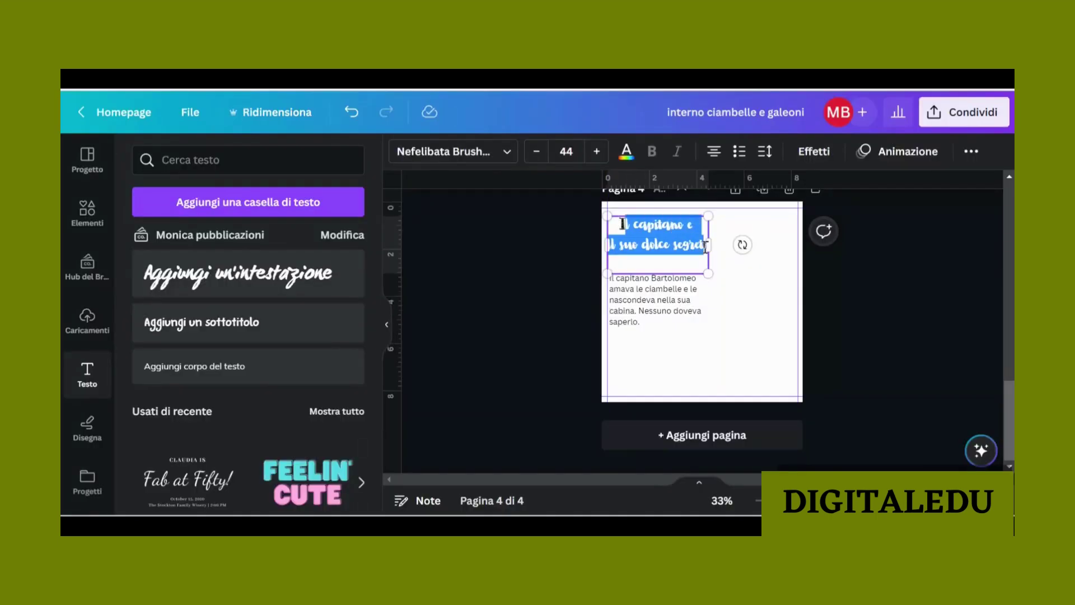
text(Il cuoco e il suo ingegnoso piano)
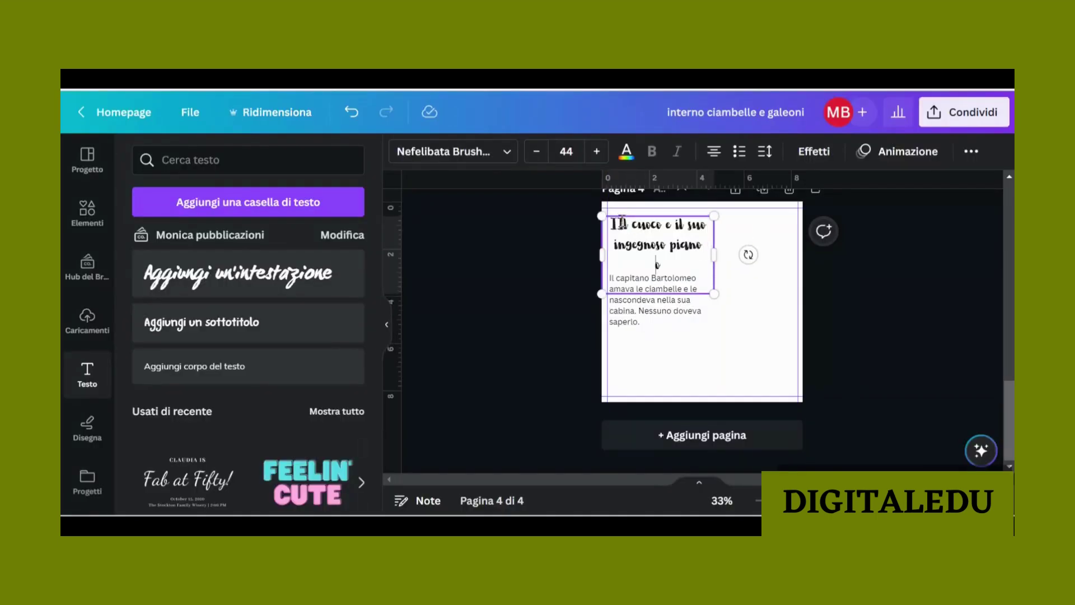
key(BackSpace)
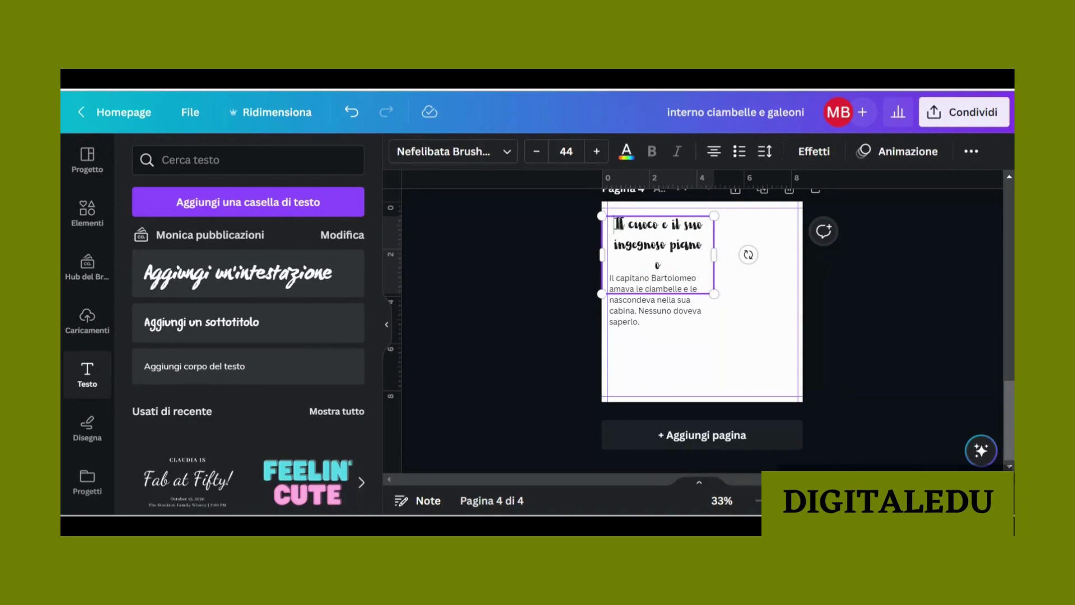
Step: Copy the Chapter 2 paragraph from Google Docs and paste it over the last lines of page 4's body text
click(655, 302)
key(alt+Tab)
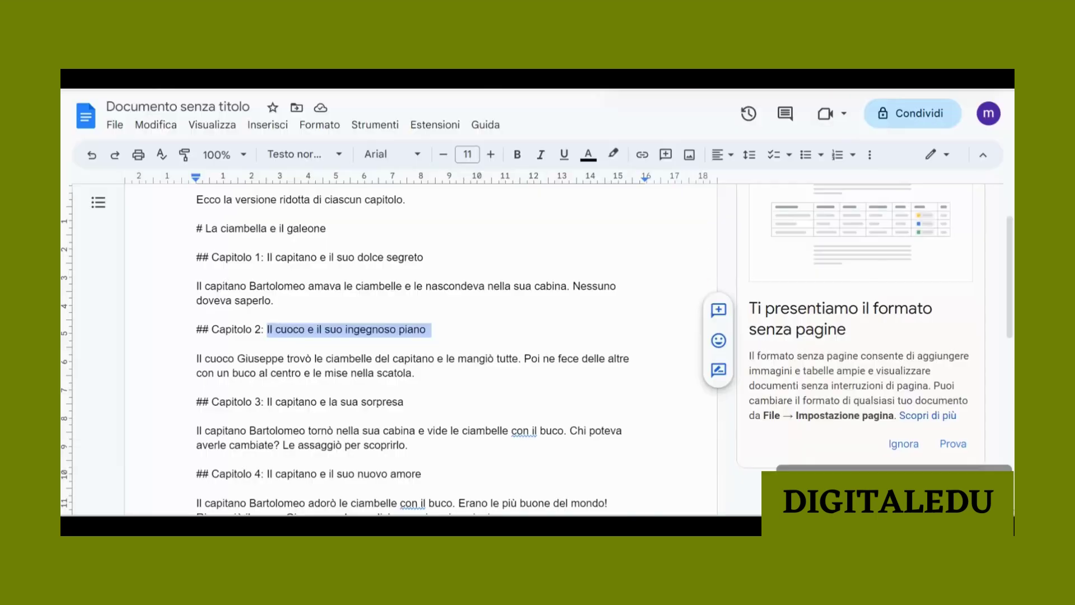
drag(415, 373, 196, 359)
key(ctrl+c)
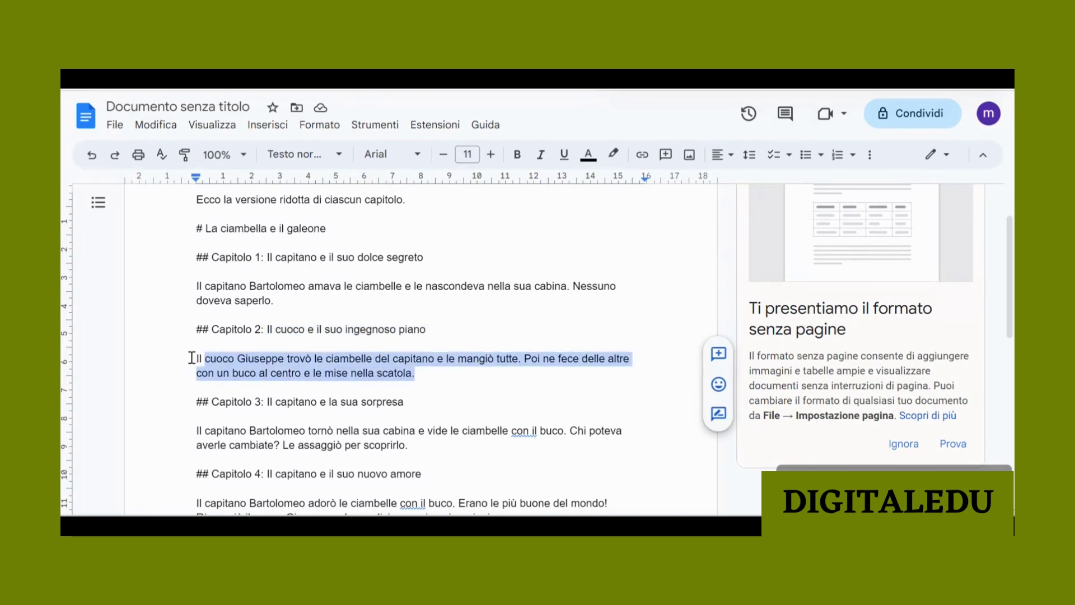
key(alt+Tab)
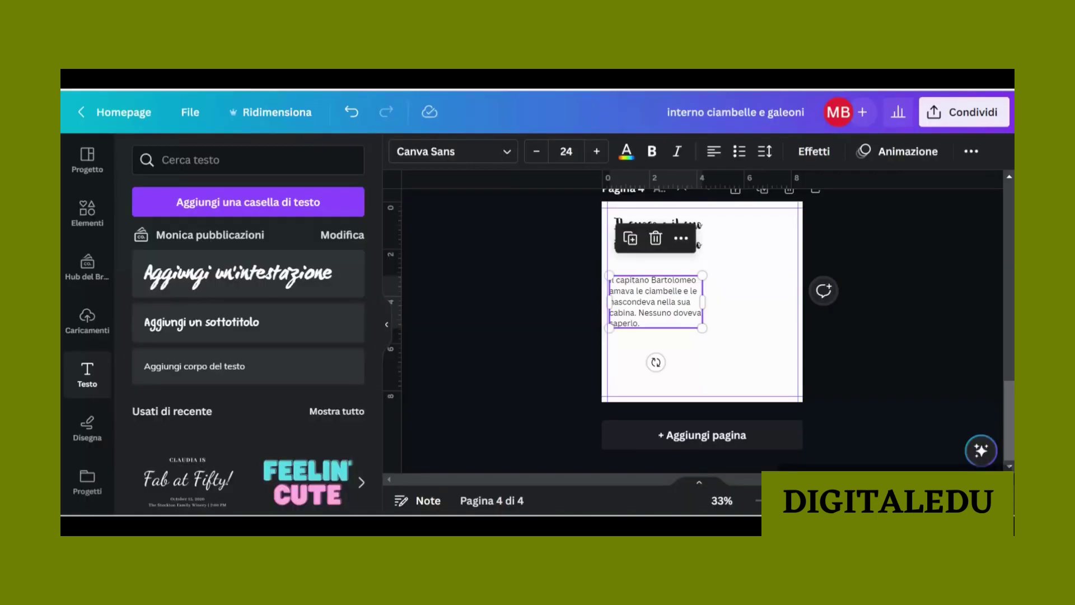
drag(652, 318, 612, 302)
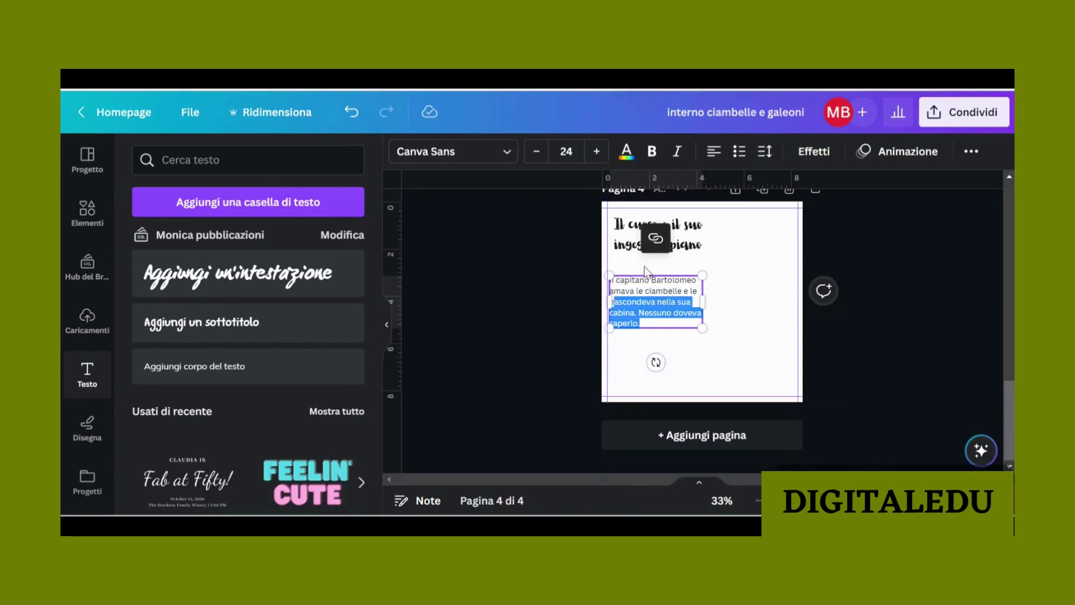
key(ctrl+v)
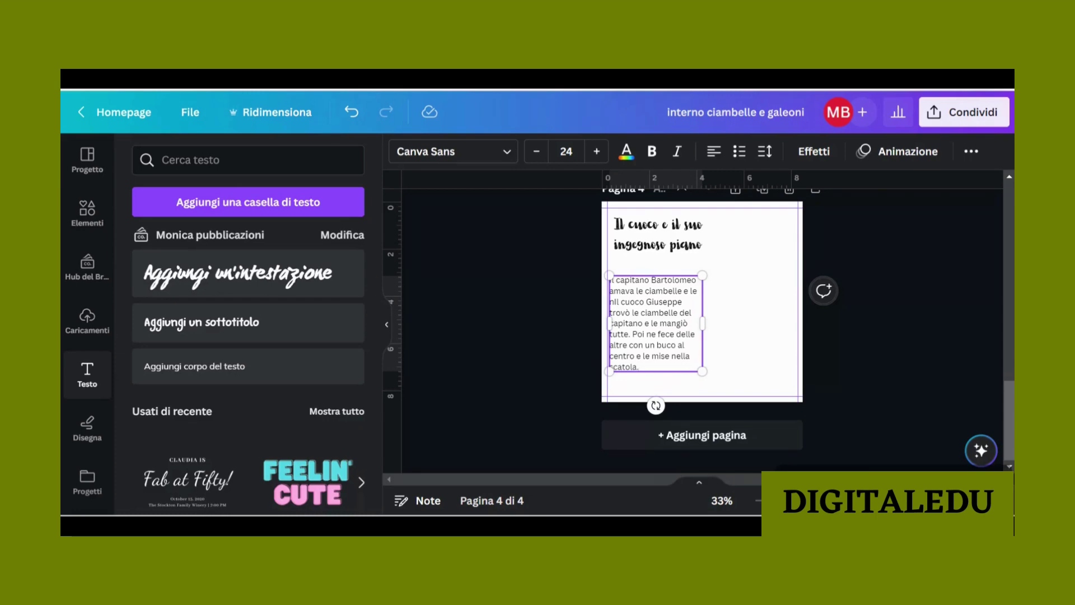
Step: Apply the Ombra text effect to page 3's paragraph with offset 38, direction -5, transparency 98 and black colour
scroll(667, 291, up, 5)
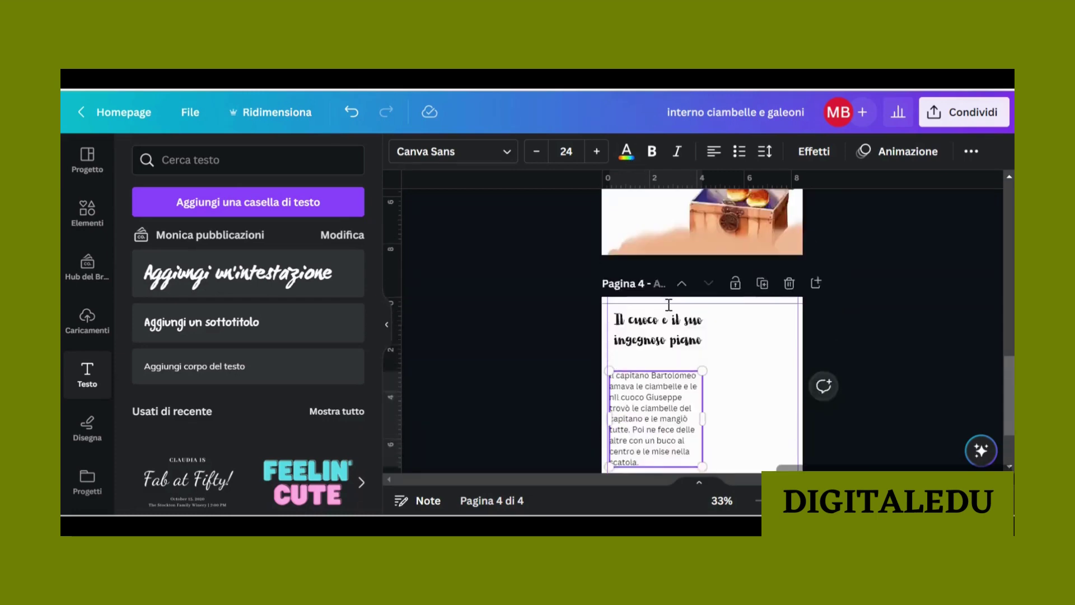
click(667, 287)
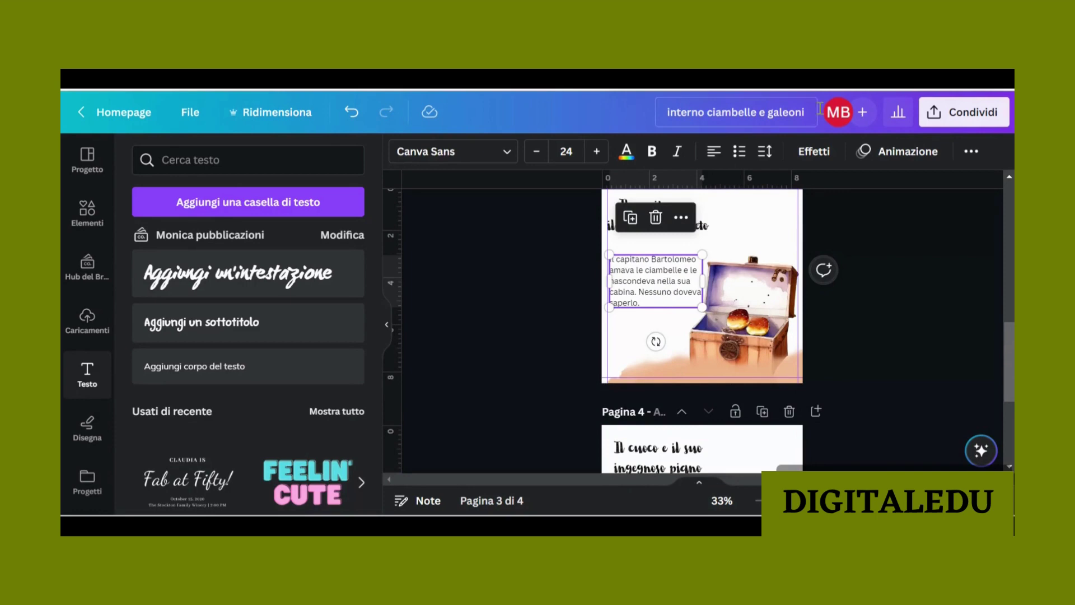
click(814, 151)
click(234, 248)
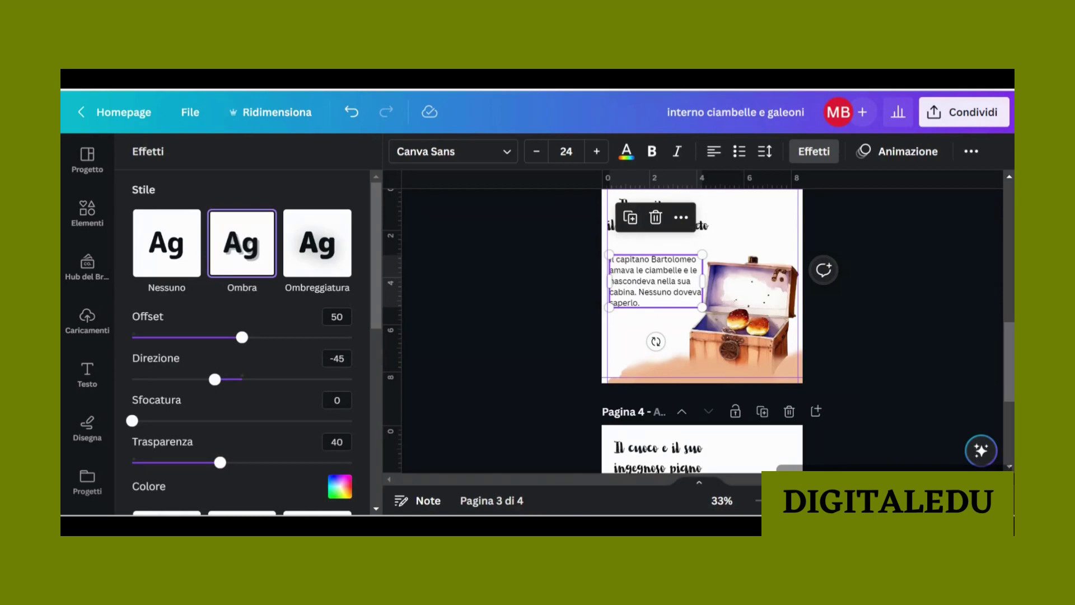
drag(241, 338, 215, 337)
click(339, 487)
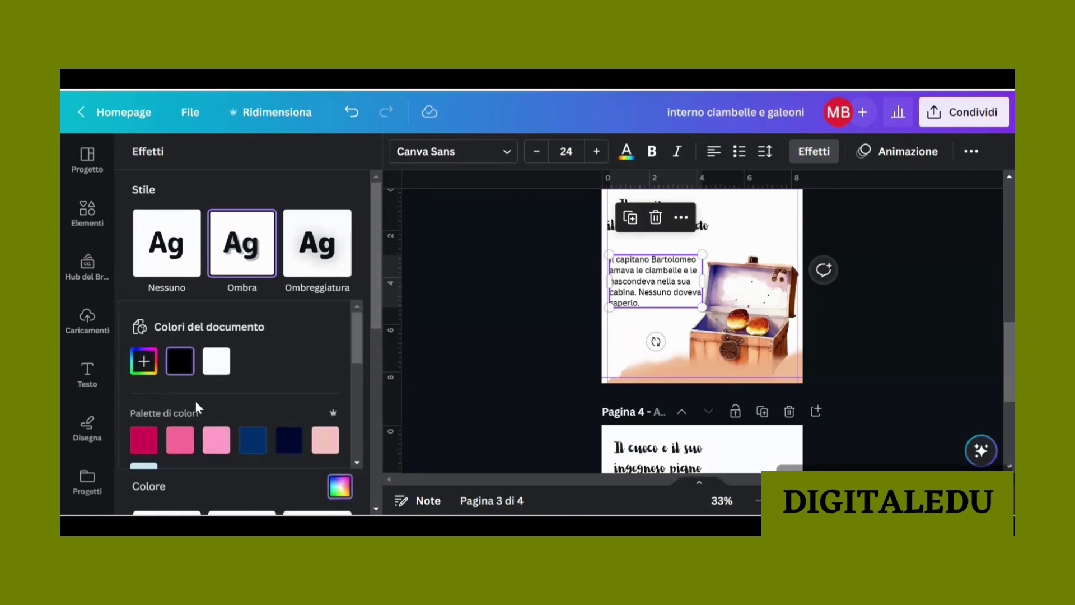
key(Escape)
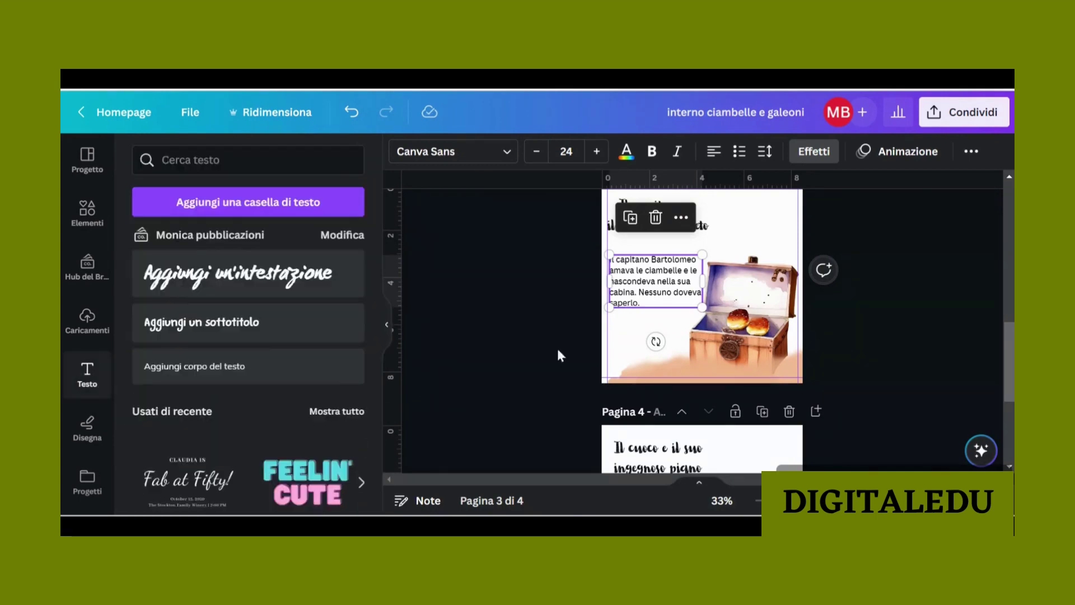
Step: Apply the same Ombra effect to page 4's paragraph, with offset 38, direction -5 and transparency 98
scroll(649, 324, down, 2)
click(644, 451)
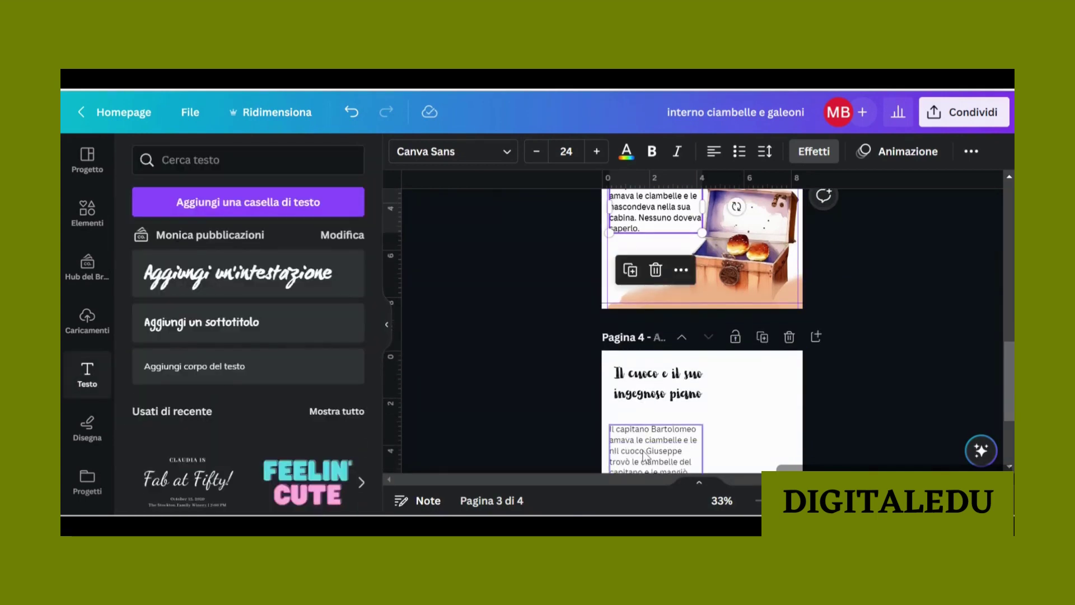
click(814, 151)
scroll(787, 395, down, 4)
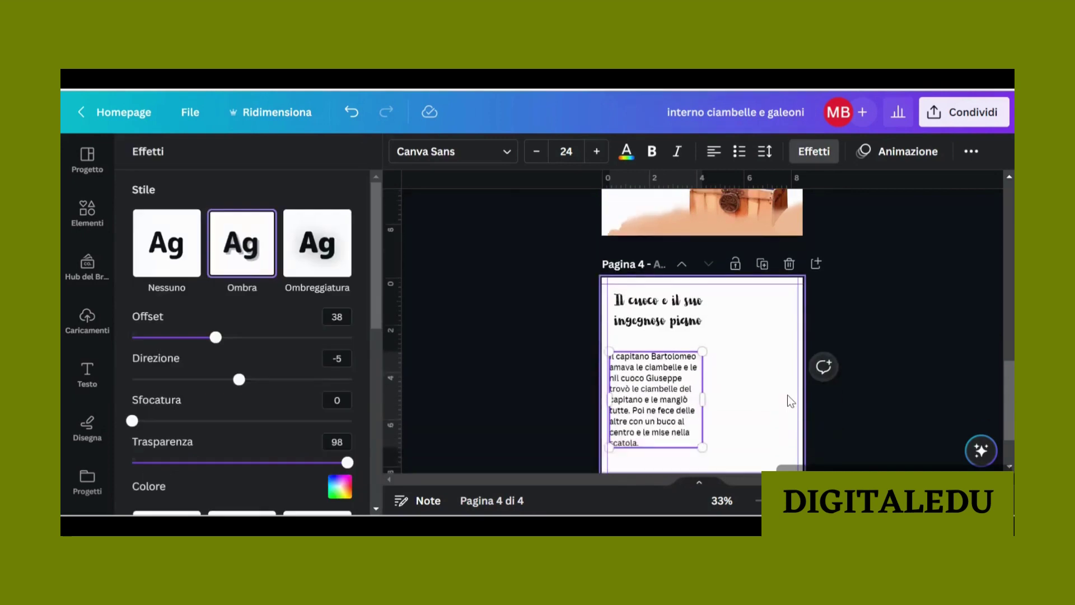
click(775, 328)
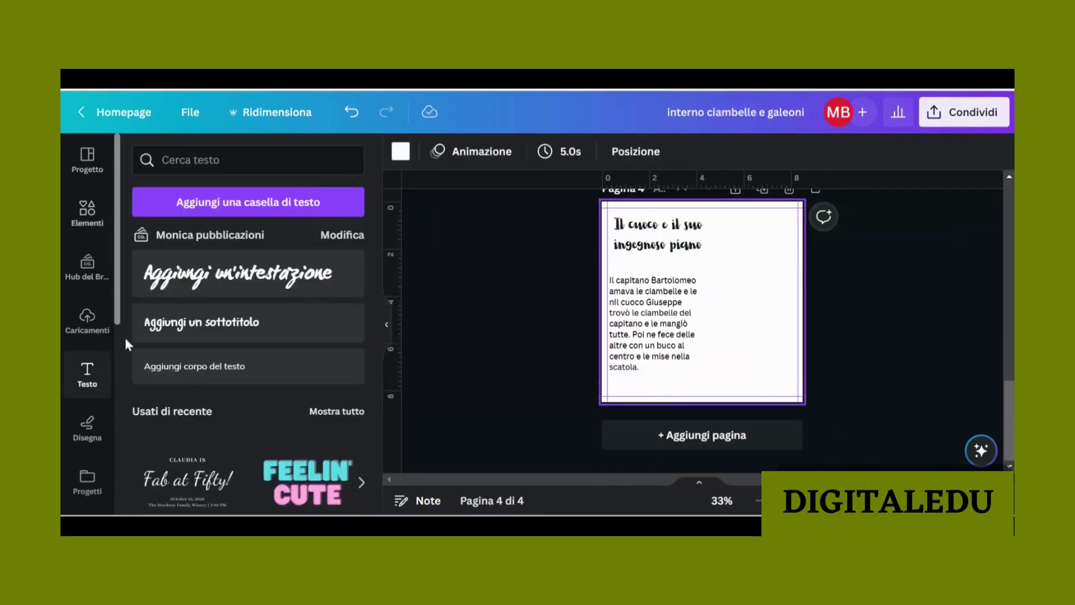
Step: Add the uploaded chef illustration to page 4 and remove its background
click(98, 311)
scroll(306, 313, down, 6)
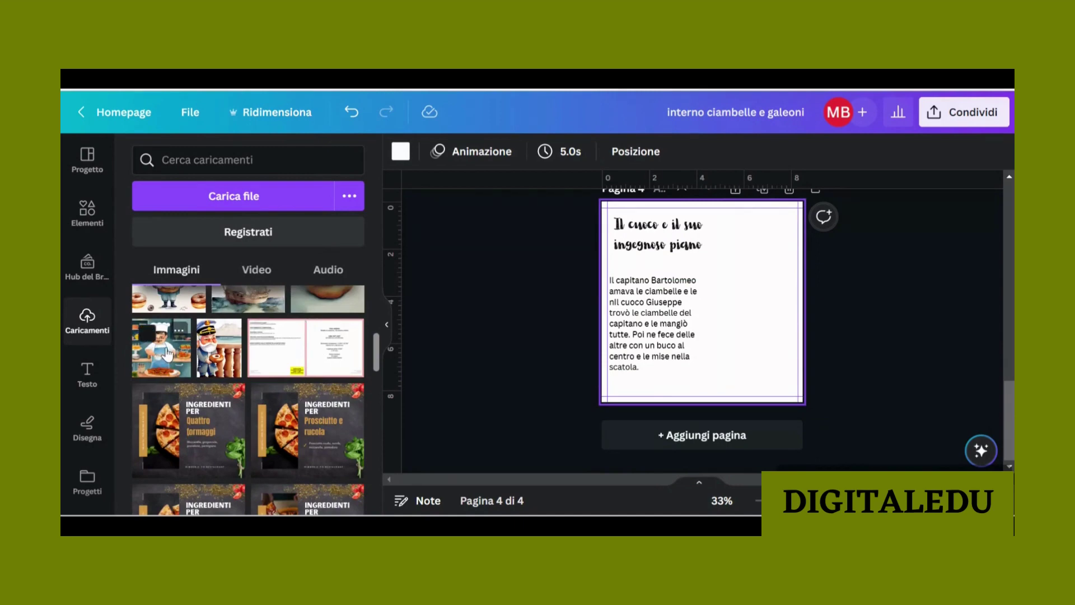
click(167, 353)
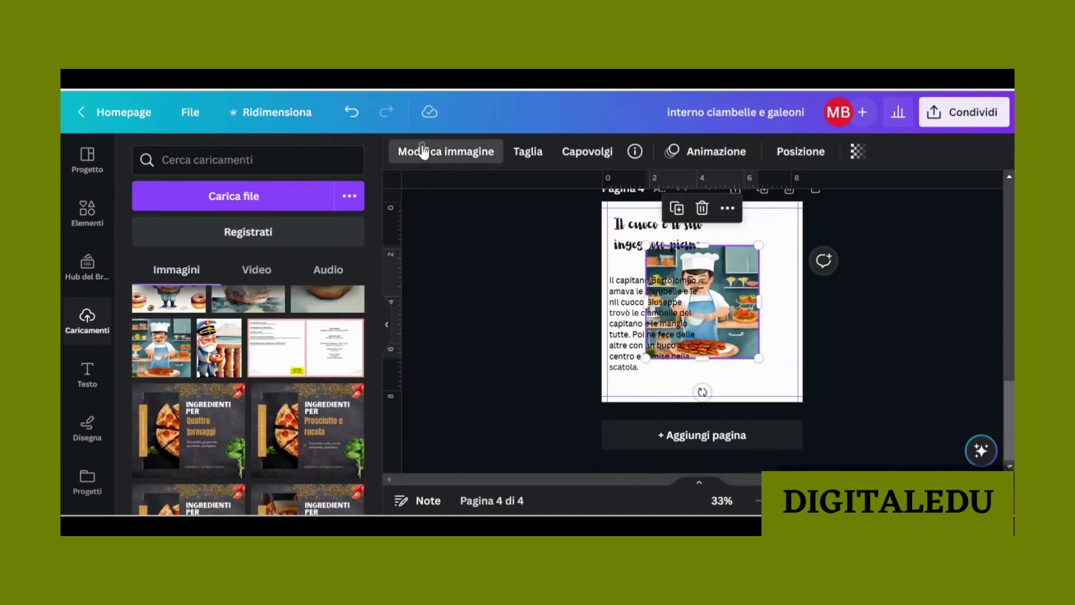
click(423, 151)
click(249, 487)
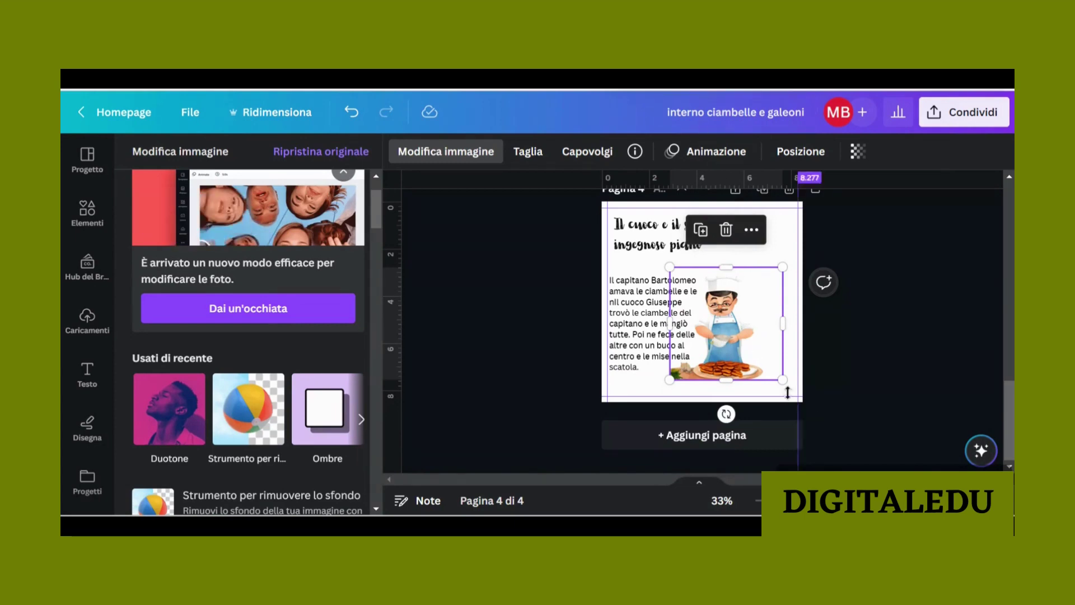
Step: Enlarge the chef image from its lower-right and upper-left corners and align it with page 4's right margin
drag(783, 380, 788, 388)
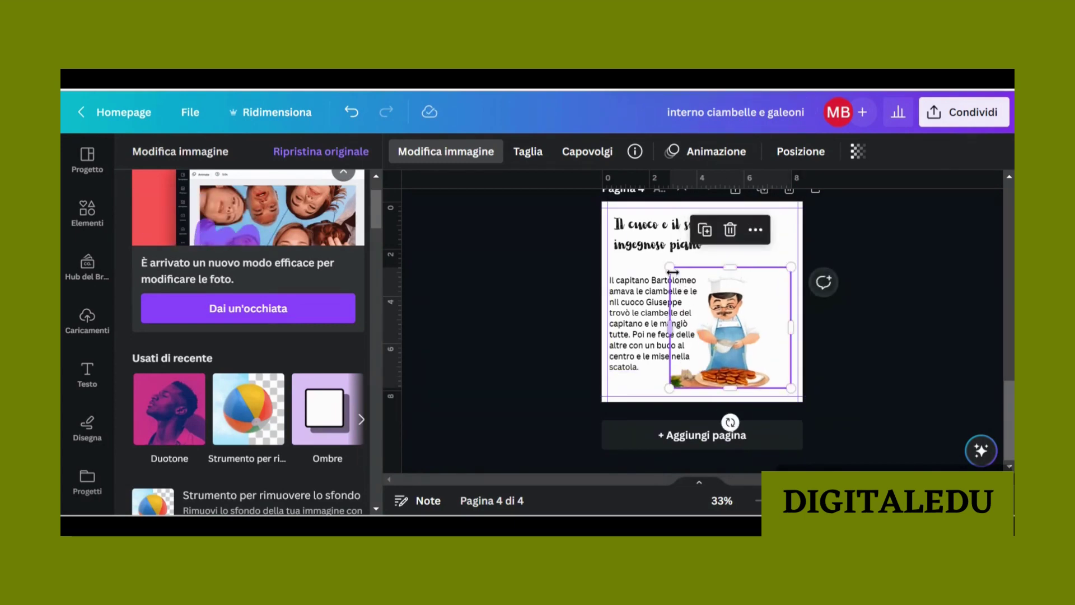
drag(670, 267, 638, 239)
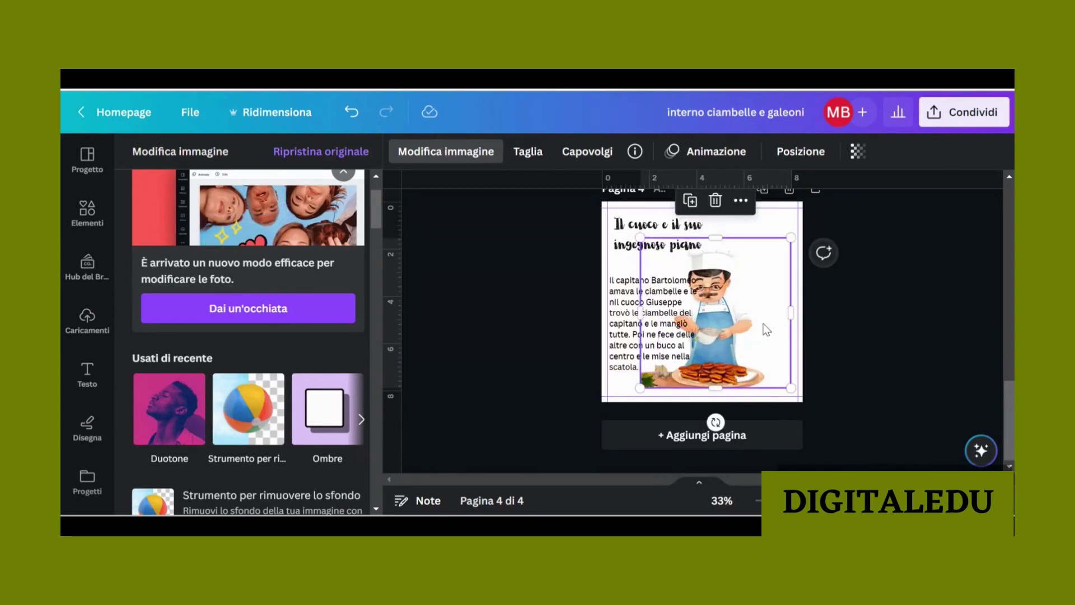
drag(766, 329, 756, 304)
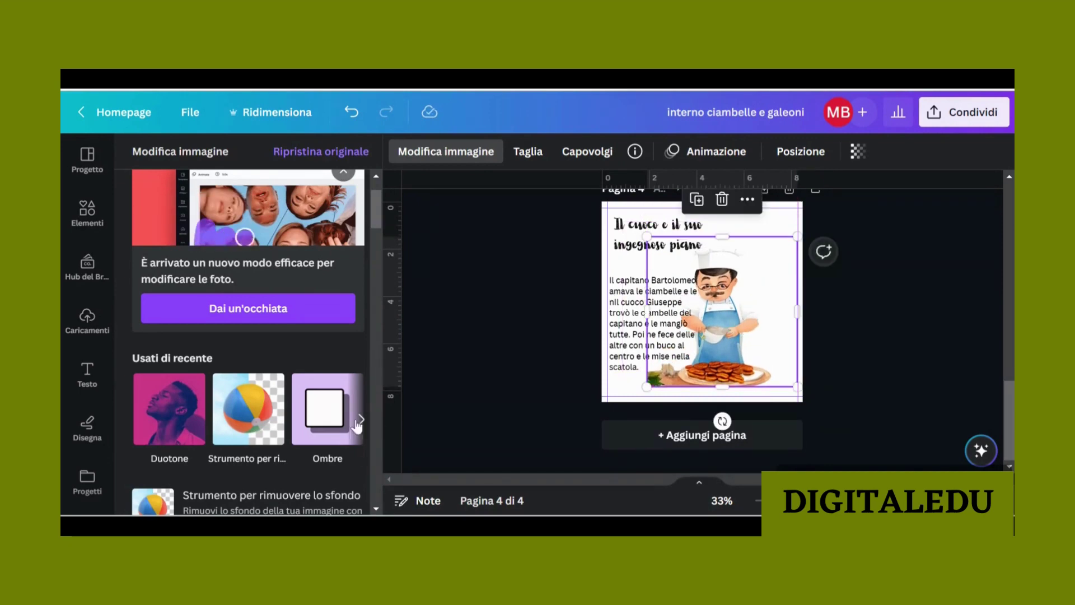
Step: Add a blank page 5 and move the chef image from page 4 onto it
click(248, 409)
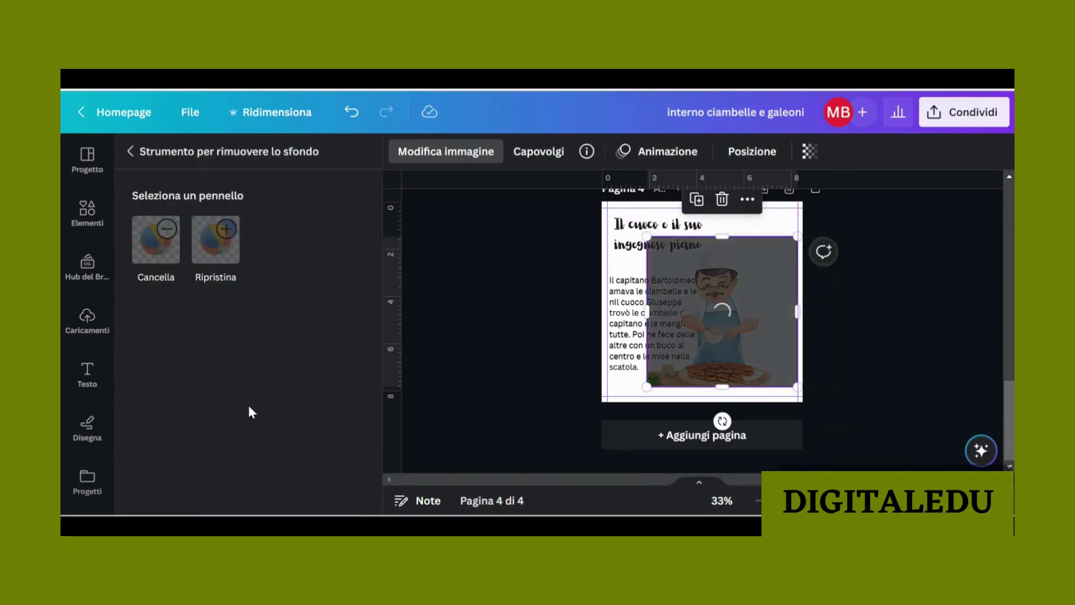
click(173, 242)
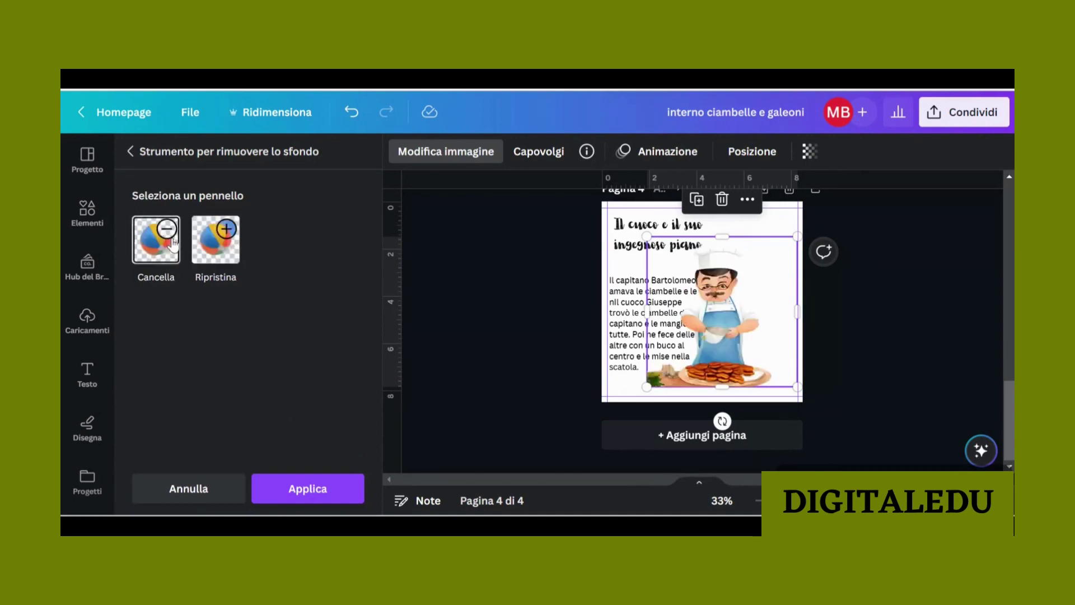
click(679, 436)
scroll(708, 302, up, 3)
drag(713, 249, 697, 442)
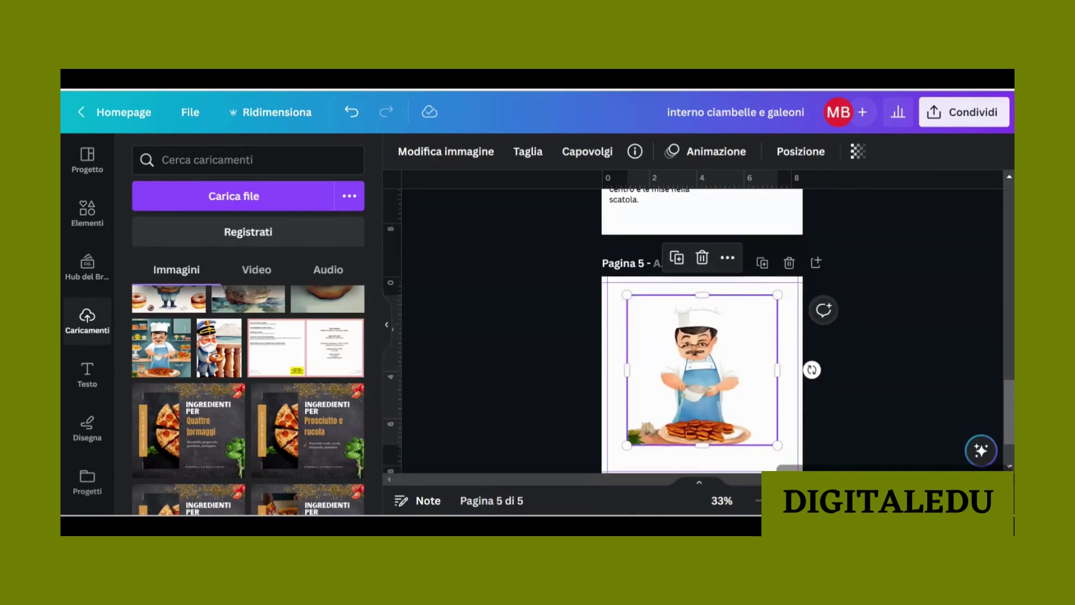
Step: Erase the garlic, herbs and table remnants beside the chef's plate using the background remover's Cancella brush at size 10, and apply the result
scroll(708, 402, up, 3)
scroll(707, 402, down, 5)
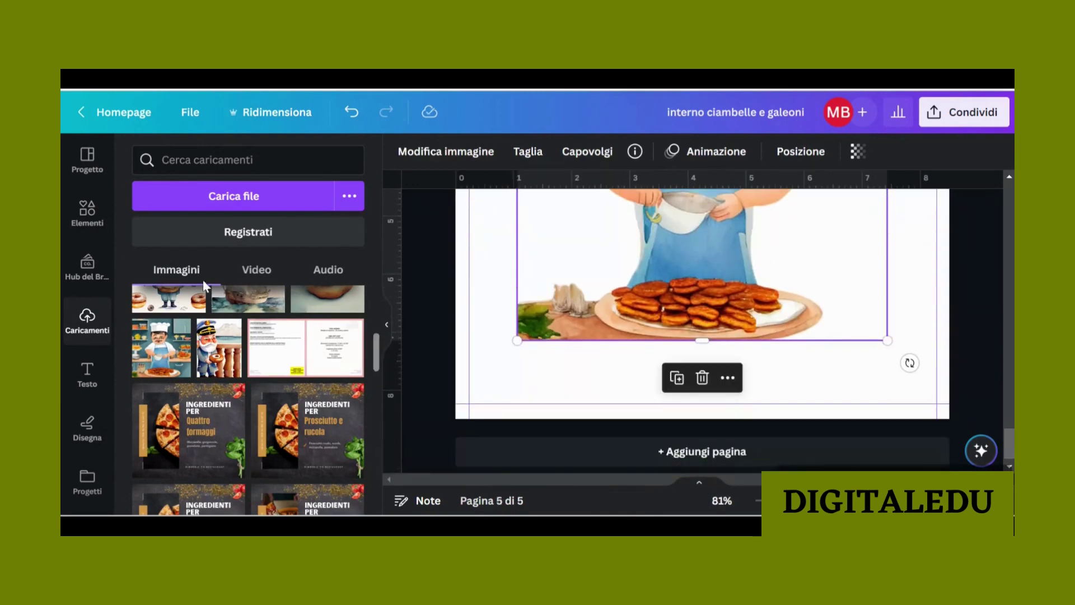
click(458, 161)
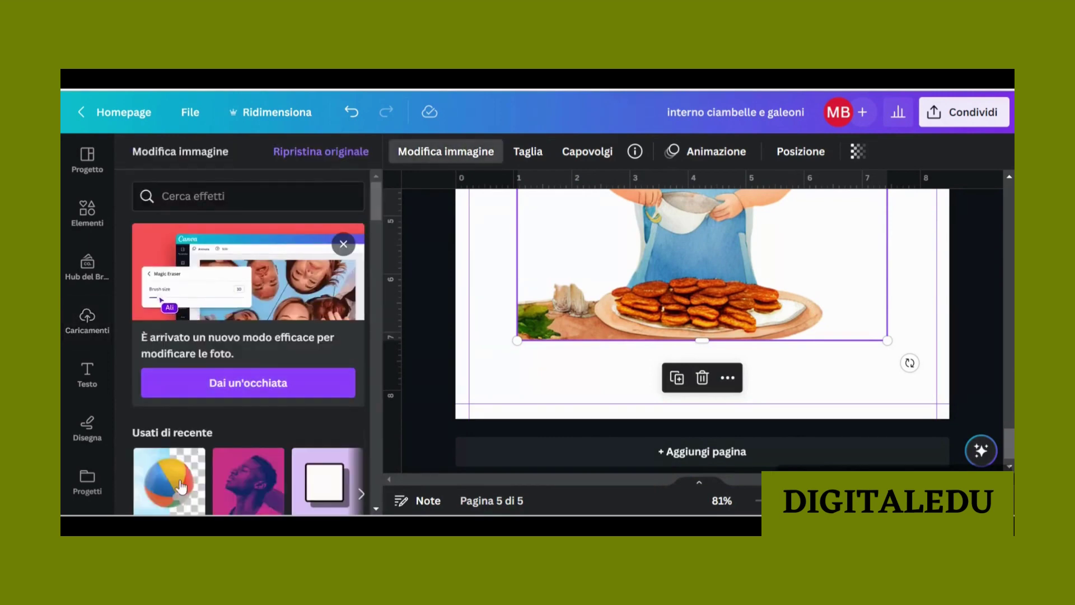
click(180, 486)
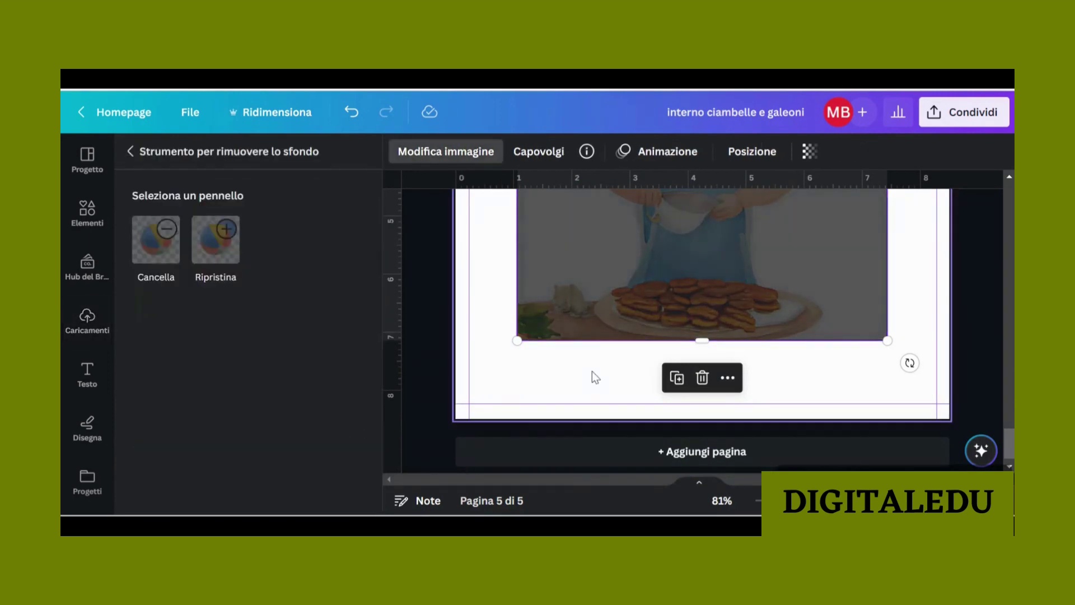
scroll(593, 371, up, 2)
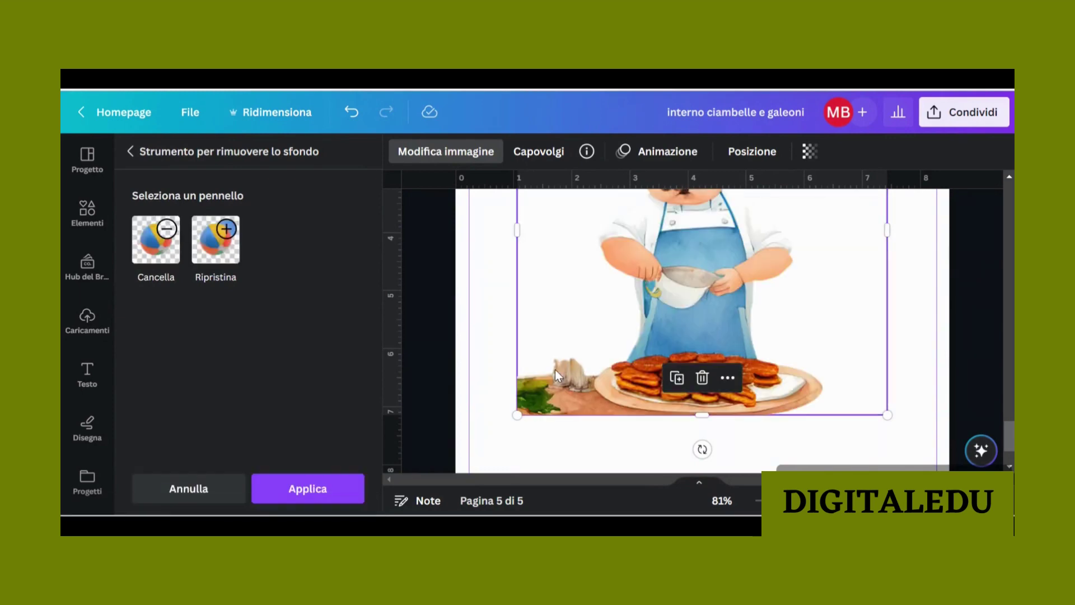
click(168, 264)
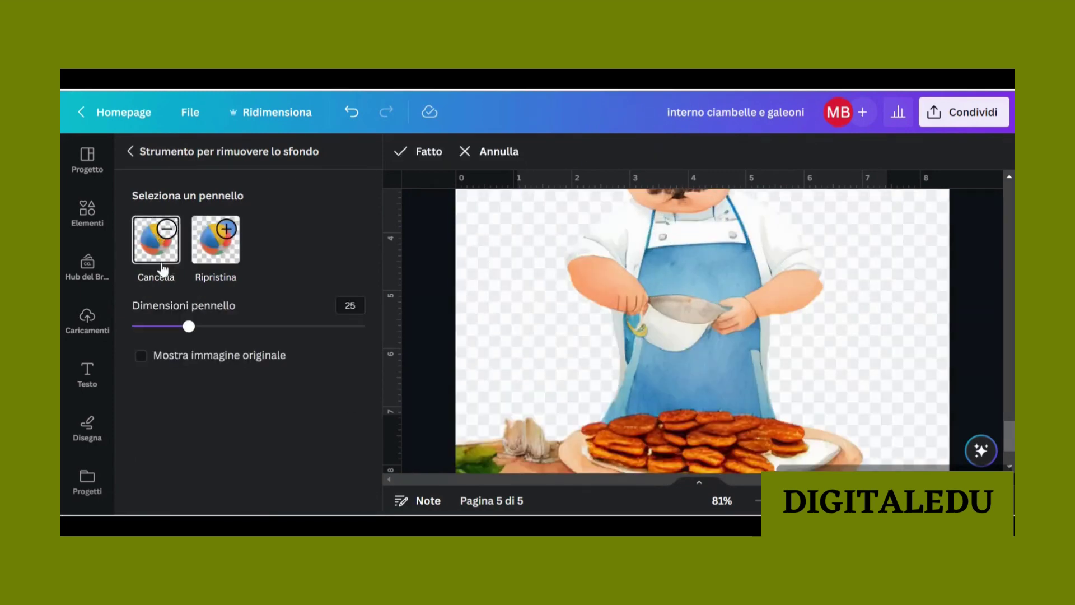
scroll(492, 420, down, 2)
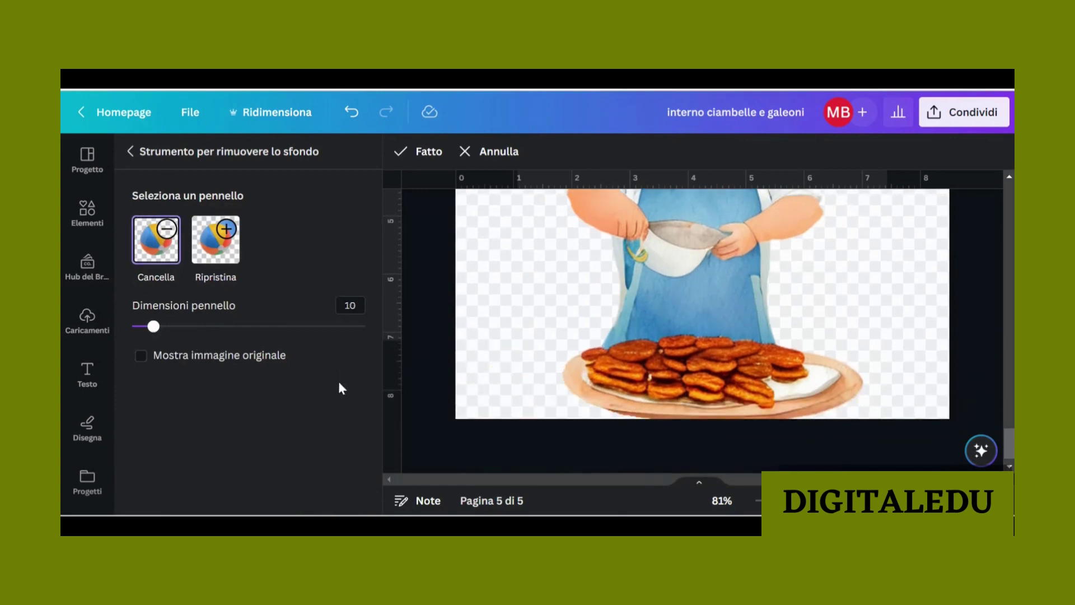
click(424, 154)
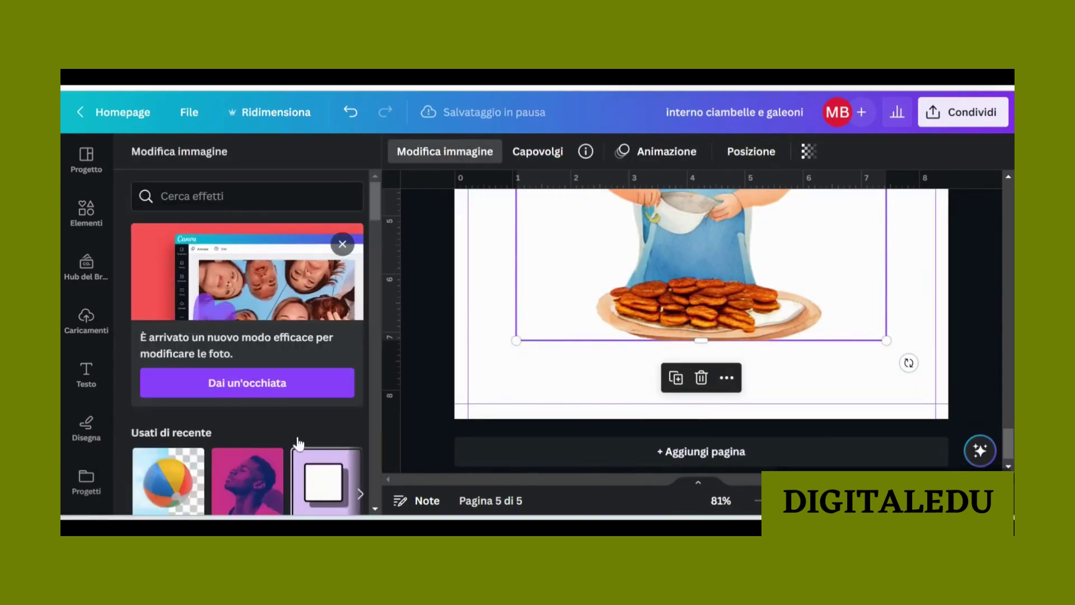
scroll(616, 373, up, 5)
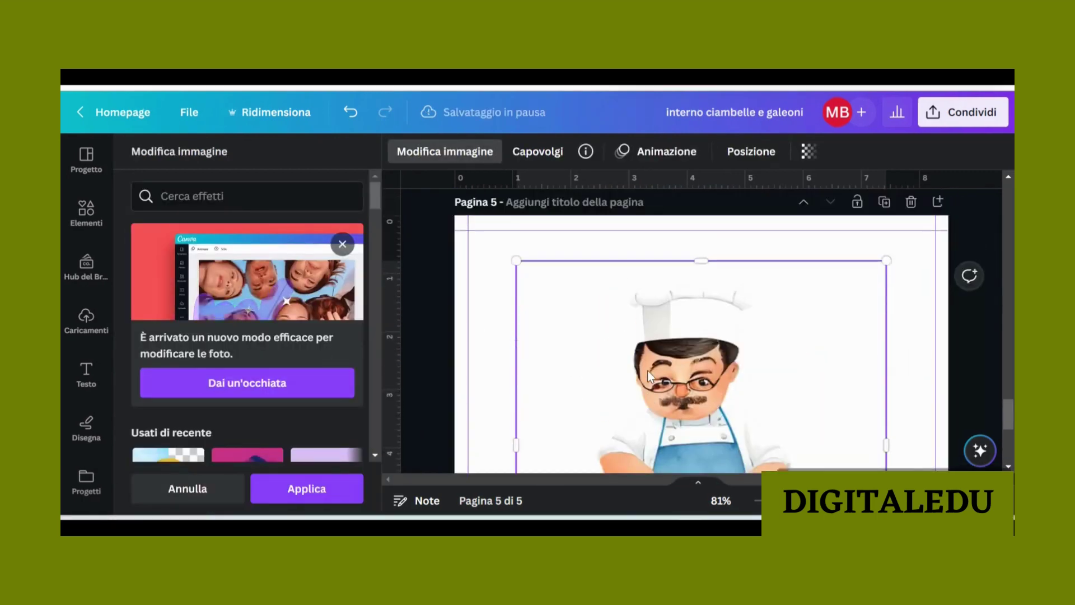
scroll(647, 371, down, 3)
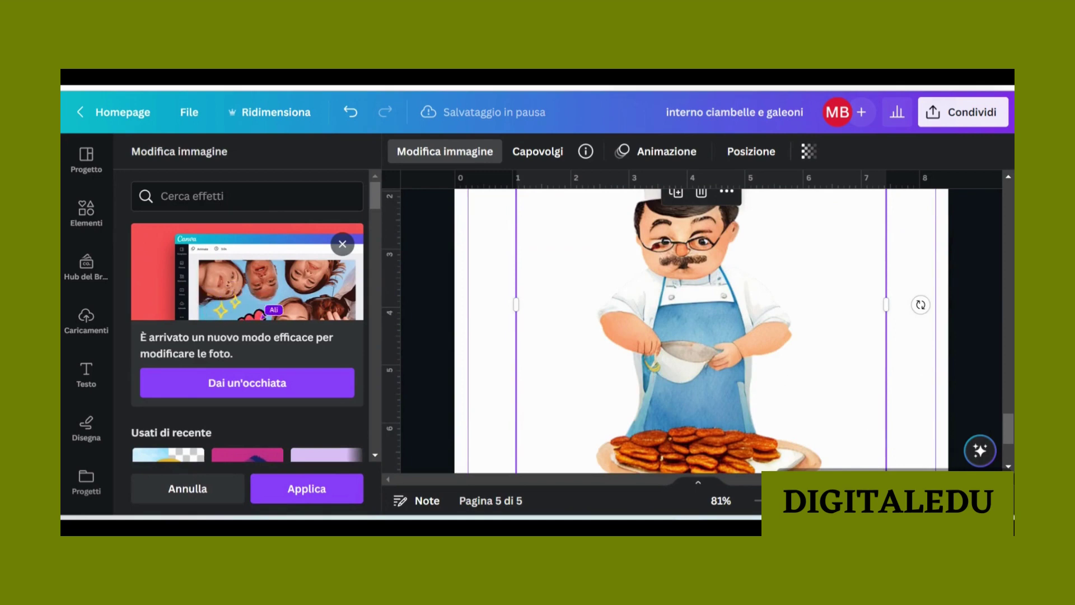
scroll(700, 313, down, 5)
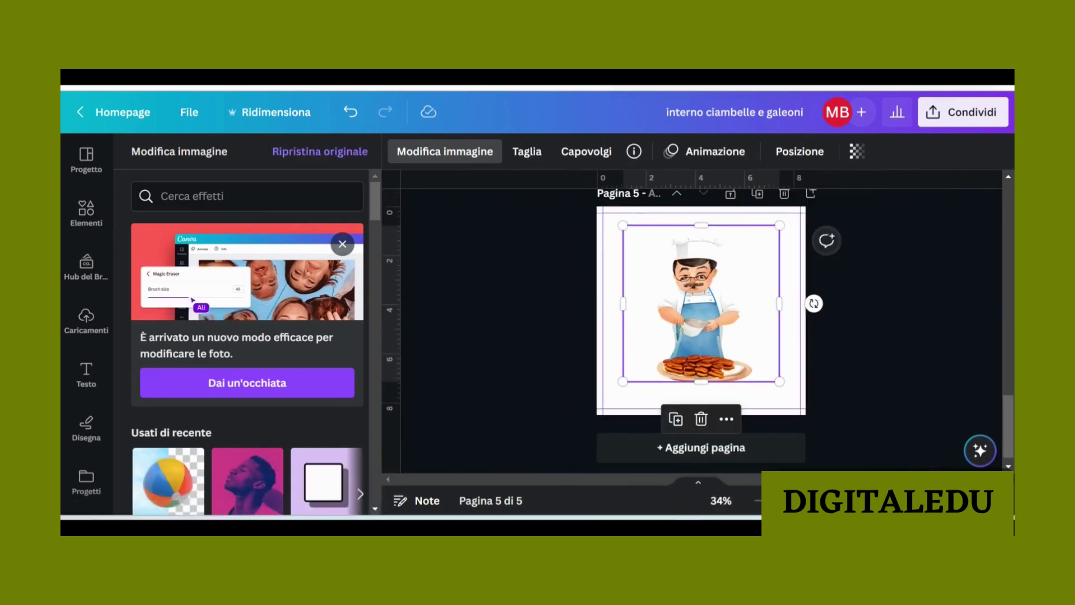
Step: Resize the chef image proportionally and move it from page 5 to page 4, beside the paragraph
scroll(700, 314, down, 2)
scroll(700, 314, up, 2)
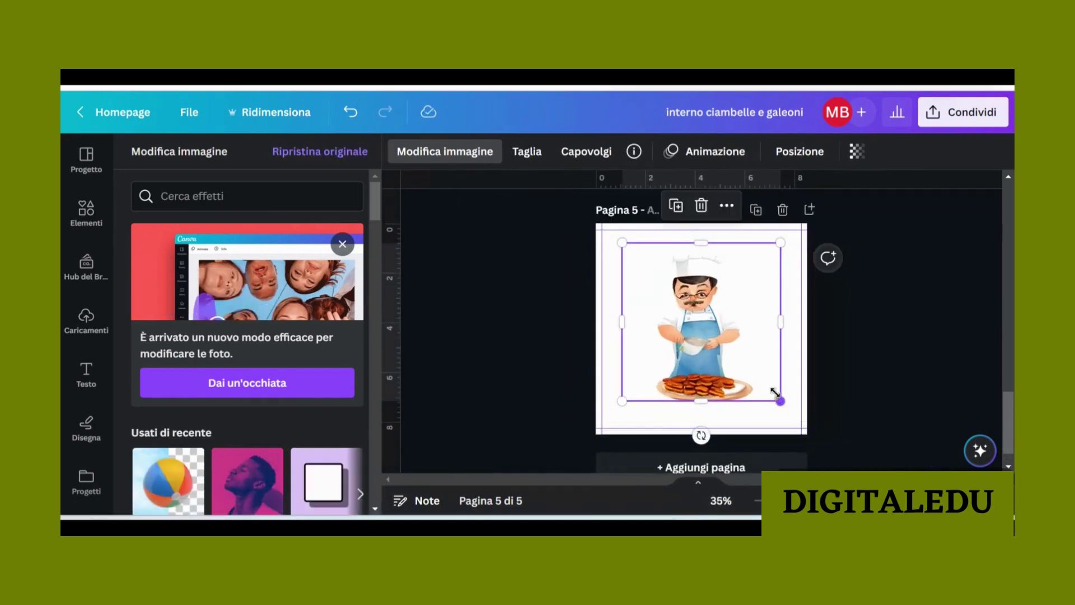
drag(775, 392, 745, 366)
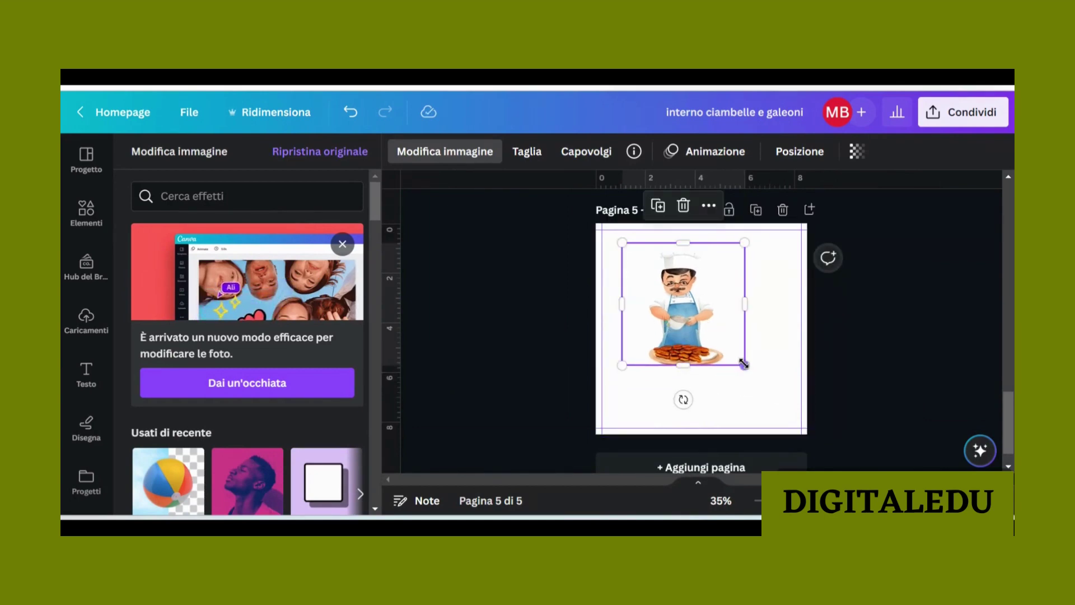
drag(744, 365, 759, 380)
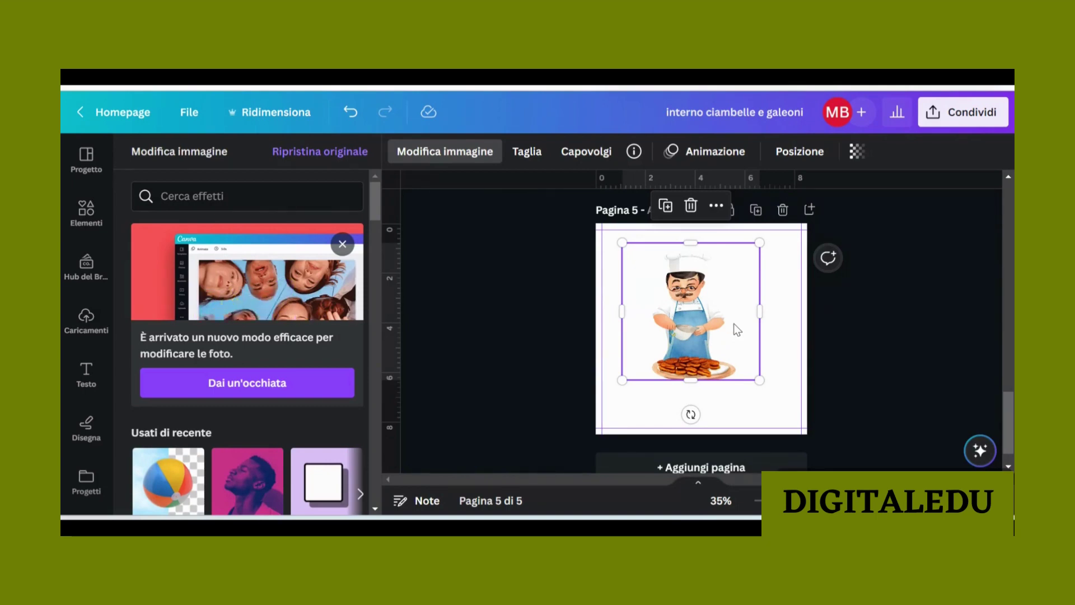
scroll(733, 324, up, 2)
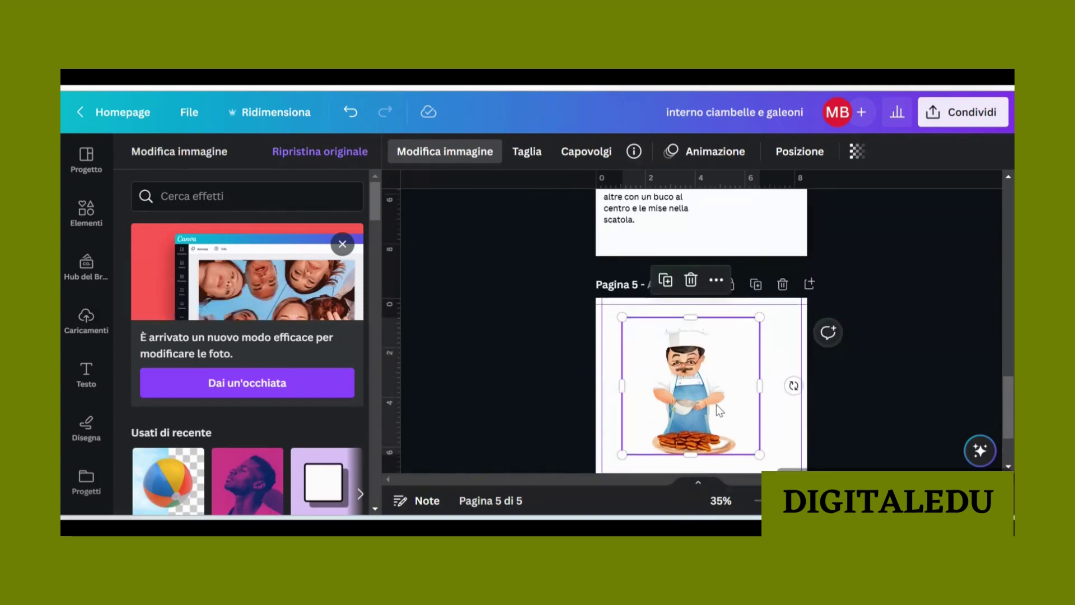
drag(716, 404, 751, 235)
scroll(765, 300, up, 4)
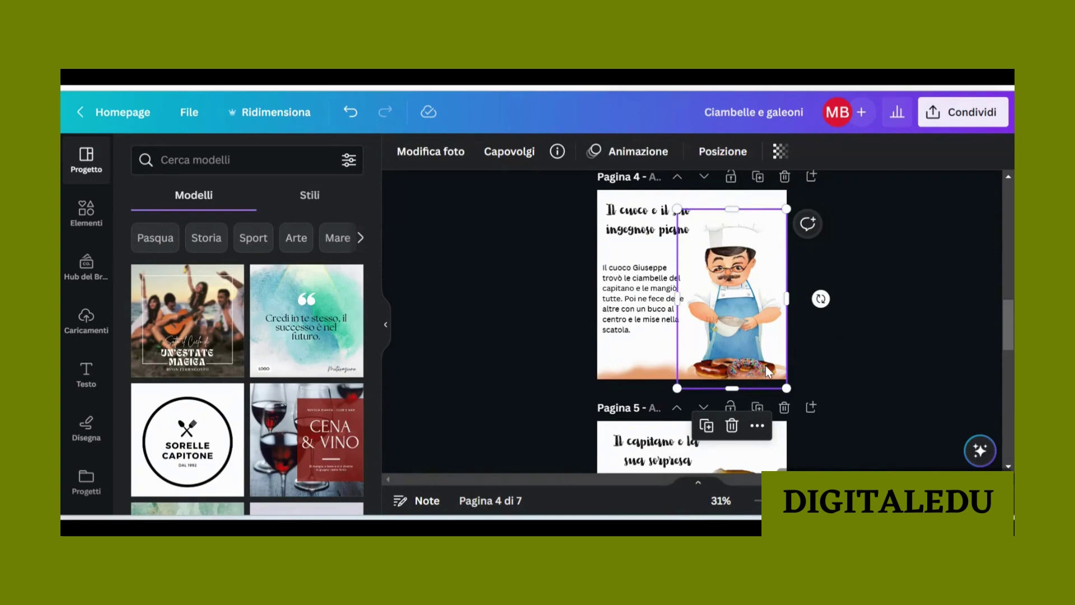
Step: Copy the peach watercolor stain from page 4 of the "Ciambelle e galeoni" design and place it along page 4's lower edge
click(646, 375)
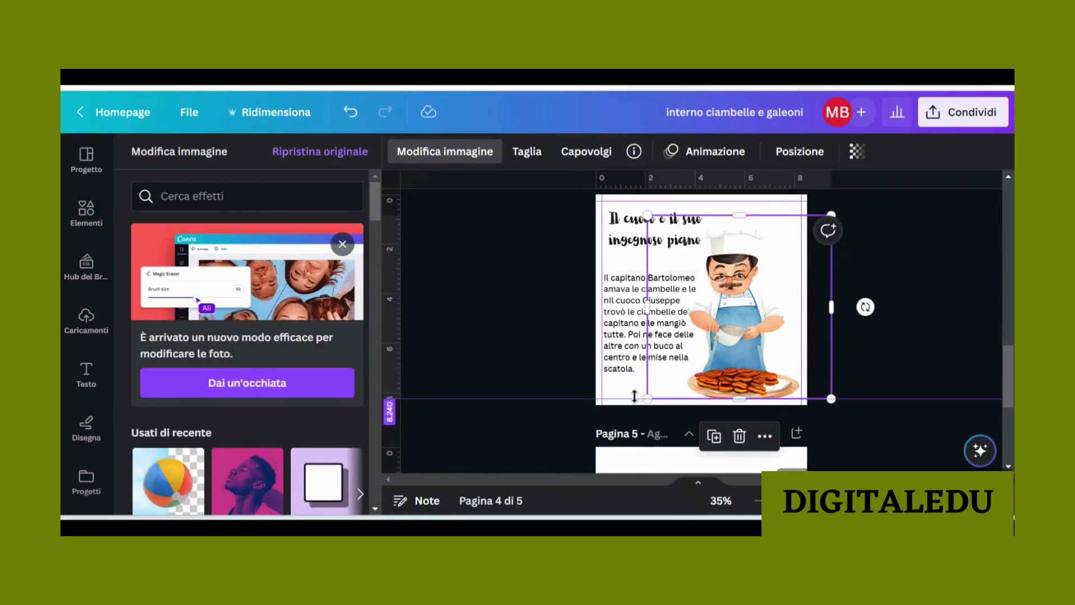
click(631, 397)
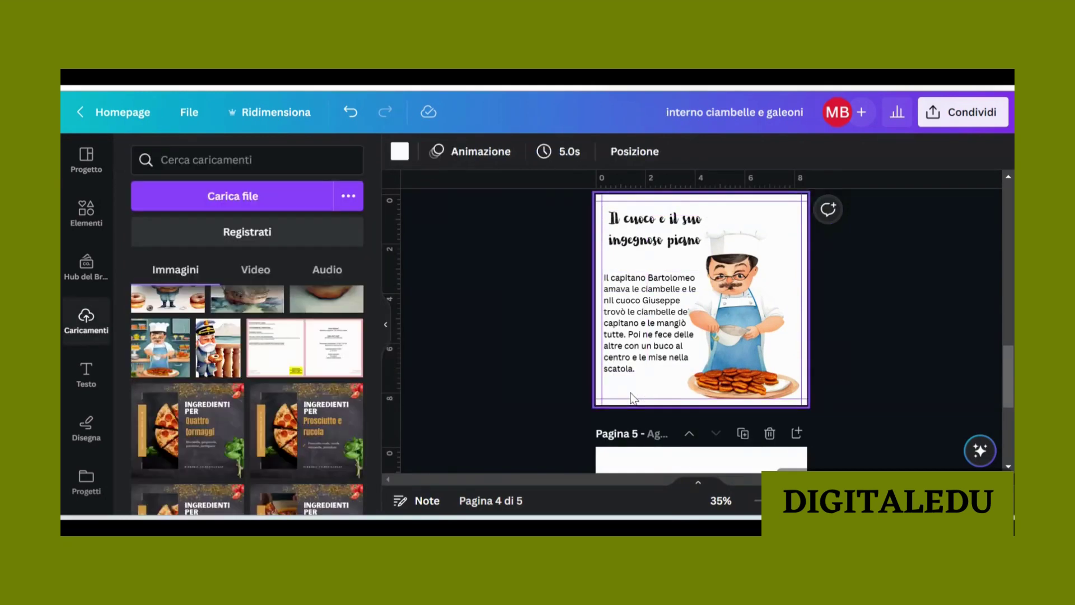
click(631, 397)
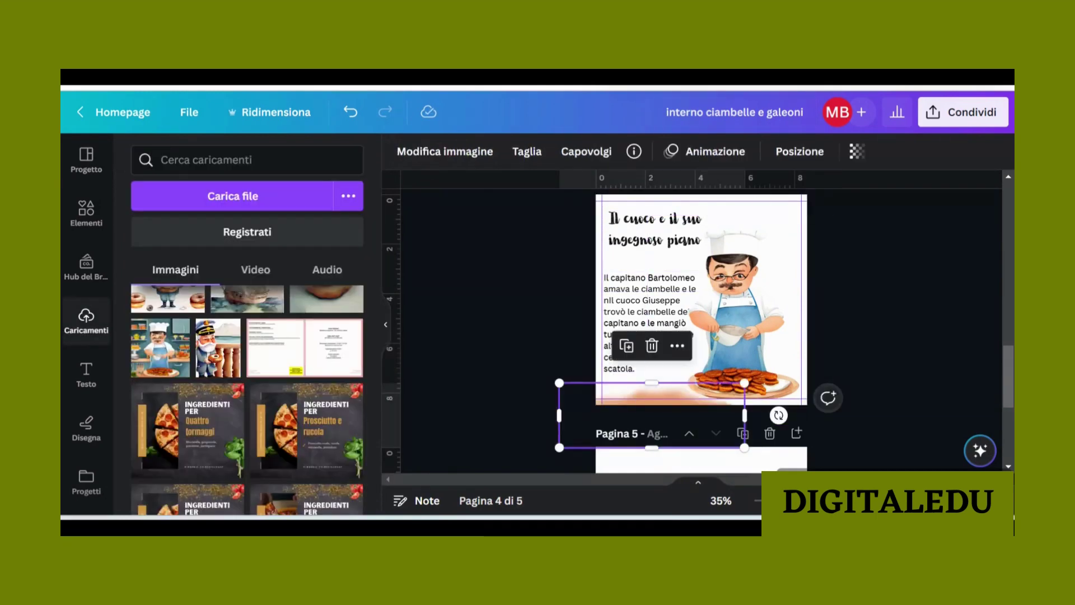
key(ctrl+z)
Step: Delete the blank page 5
scroll(686, 450, down, 1)
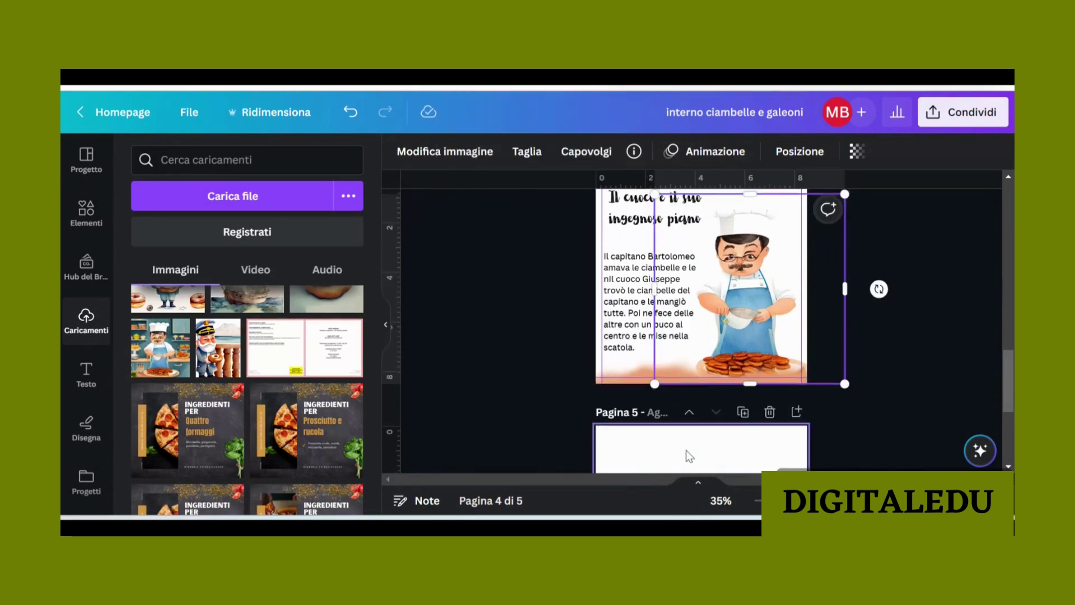
scroll(687, 450, up, 2)
scroll(720, 430, down, 4)
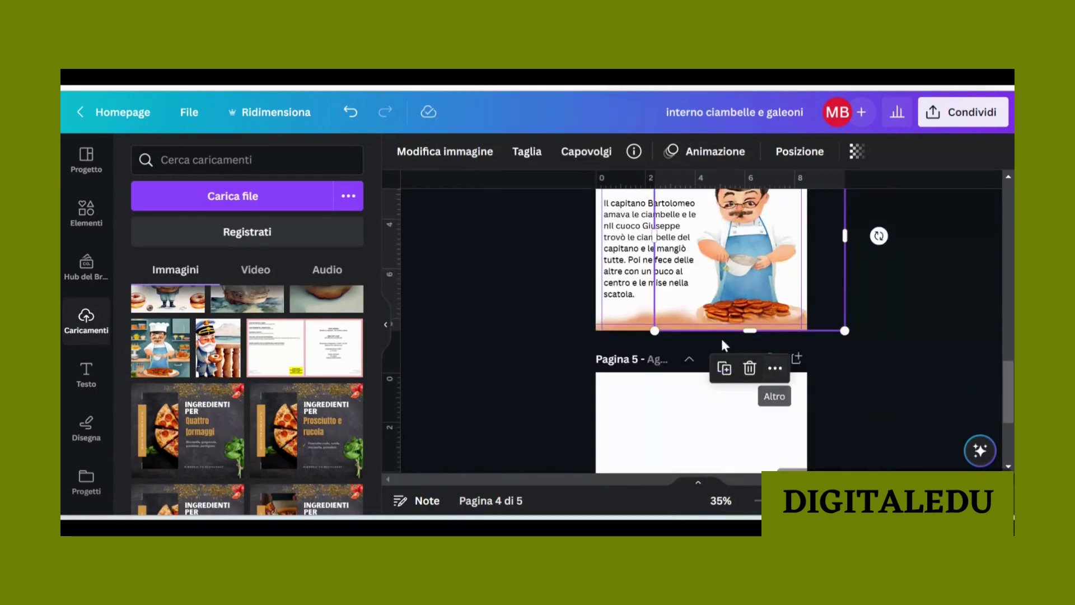
click(871, 354)
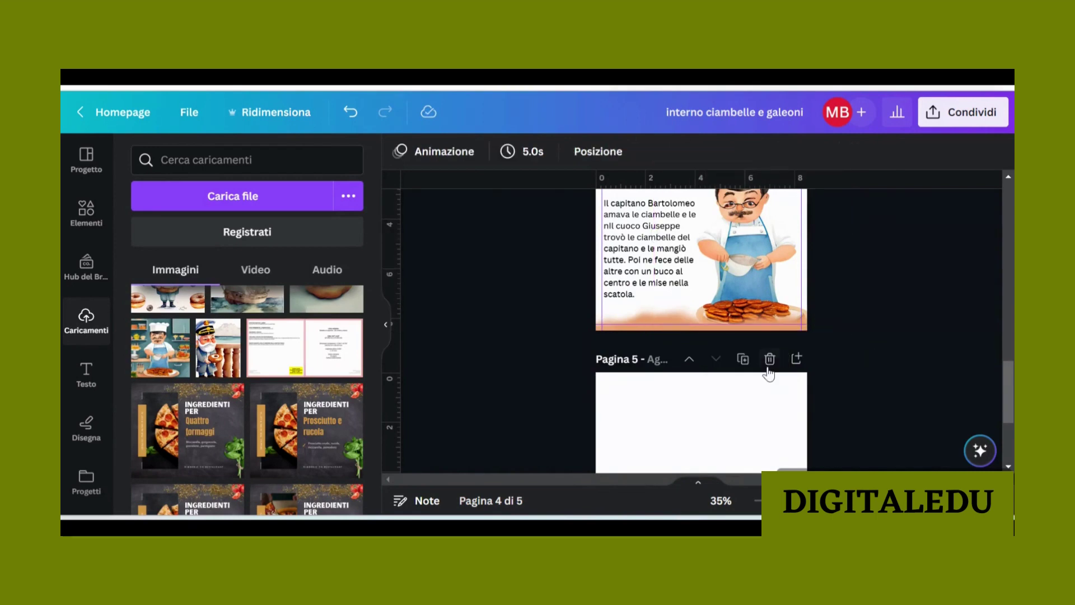
click(772, 360)
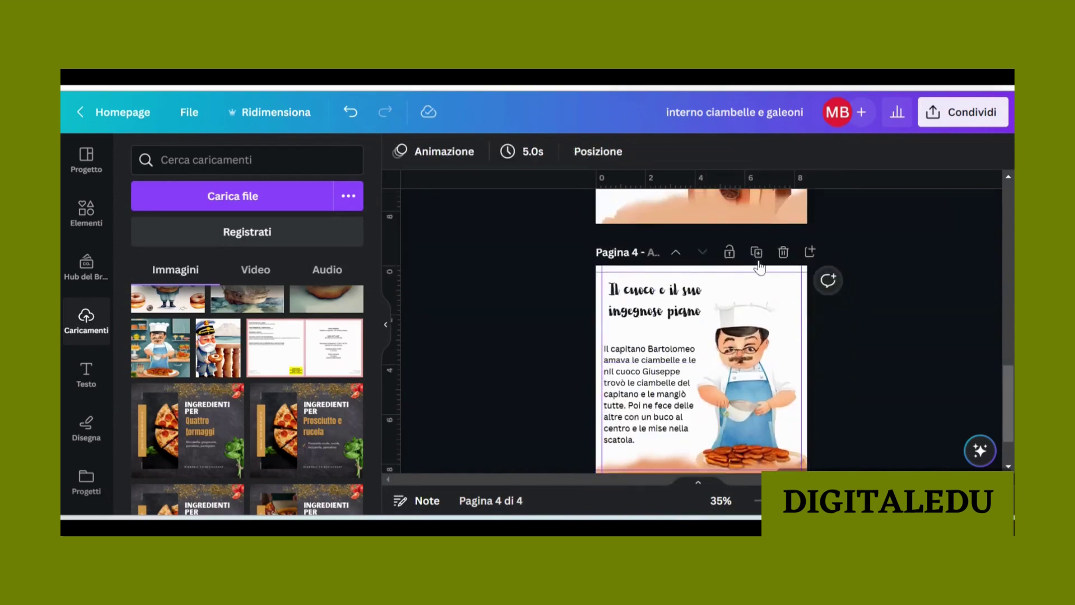
Step: Duplicate page 4 and delete the chef image from the copy
click(756, 252)
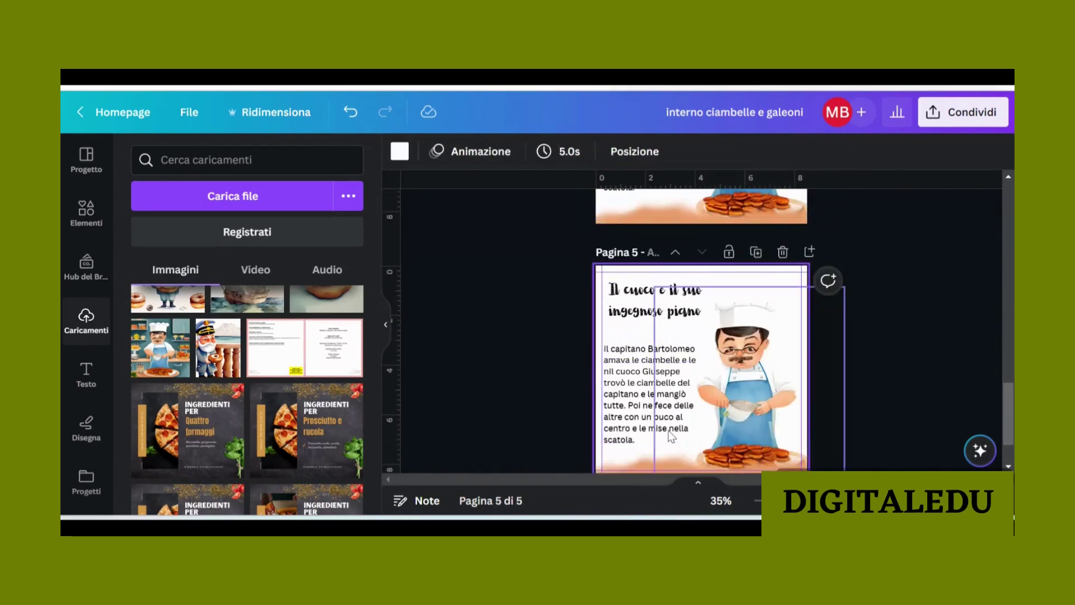
click(743, 365)
key(Delete)
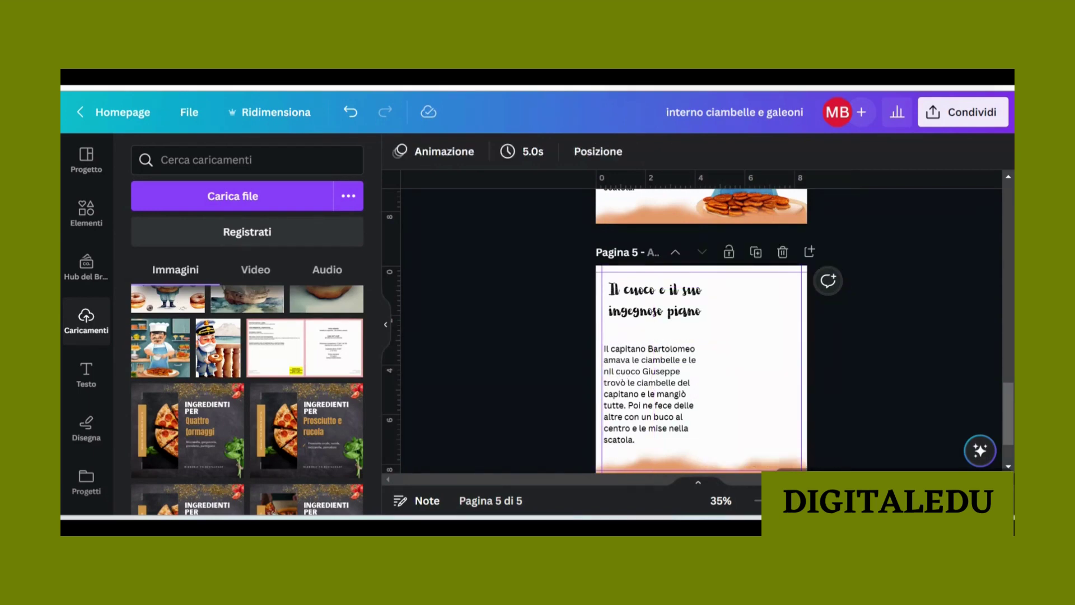
Step: Copy the Chapter 3 title "Il capitano e la sua sorpresa" from the Google Docs manuscript and paste it over page 5's title
key(alt+Tab)
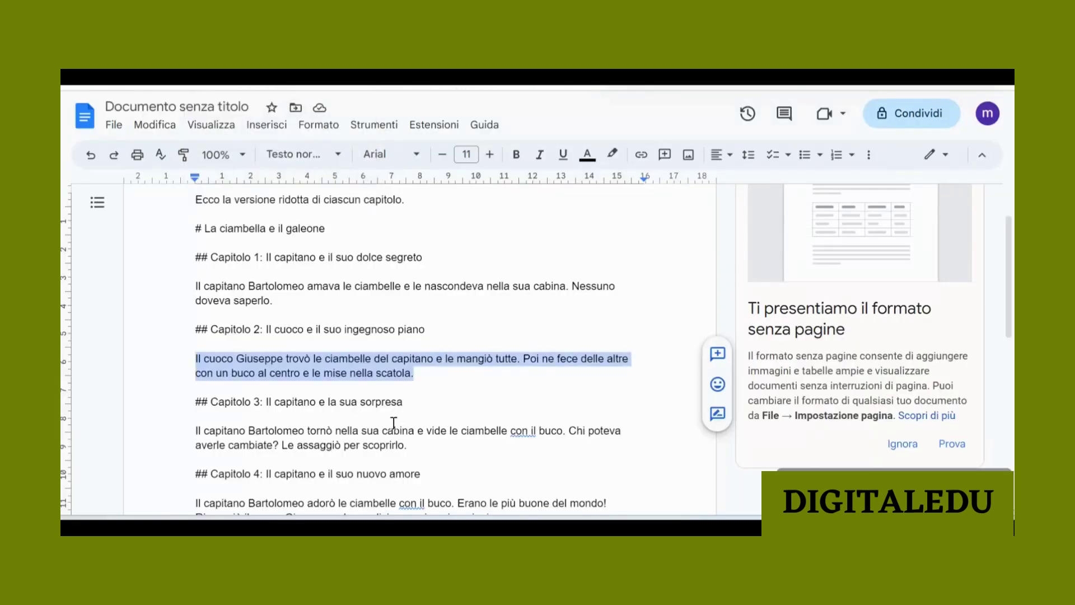
scroll(393, 422, down, 2)
drag(267, 327, 444, 326)
key(ctrl+c)
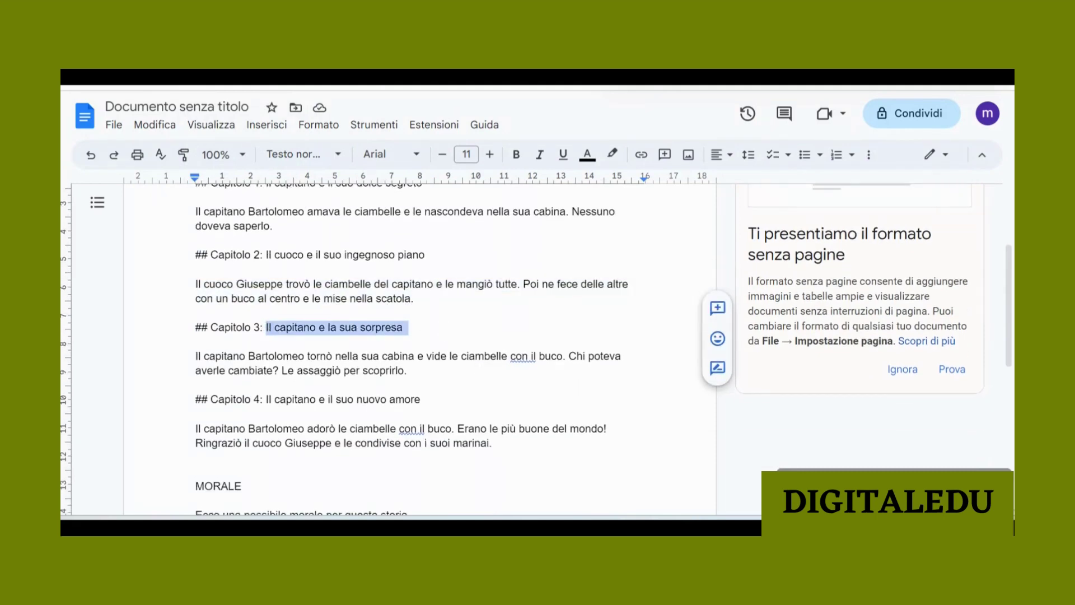
key(alt+Tab)
triple_click(699, 317)
key(ctrl+v)
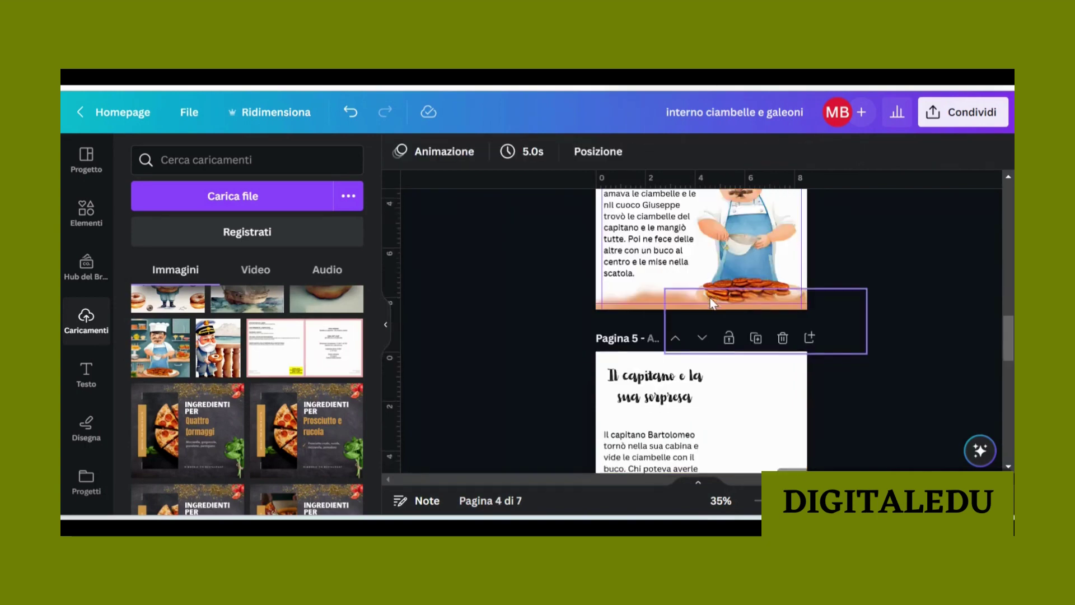
Step: Add the uploaded image of the white-bearded captain holding pastries to page 6 and position it below the text
scroll(711, 310, down, 5)
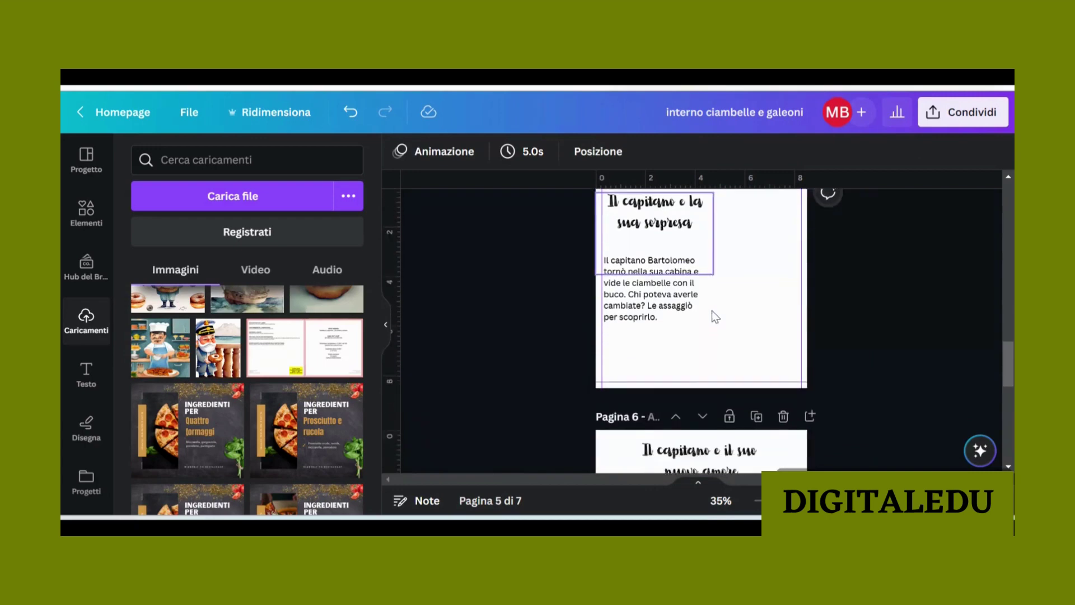
scroll(742, 405, down, 4)
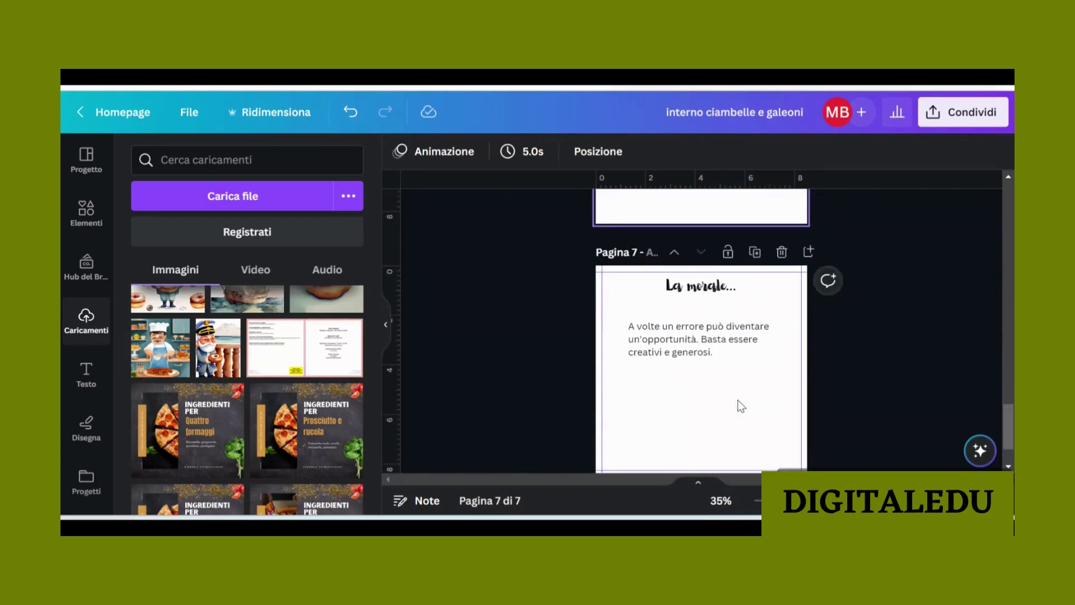
scroll(739, 403, up, 4)
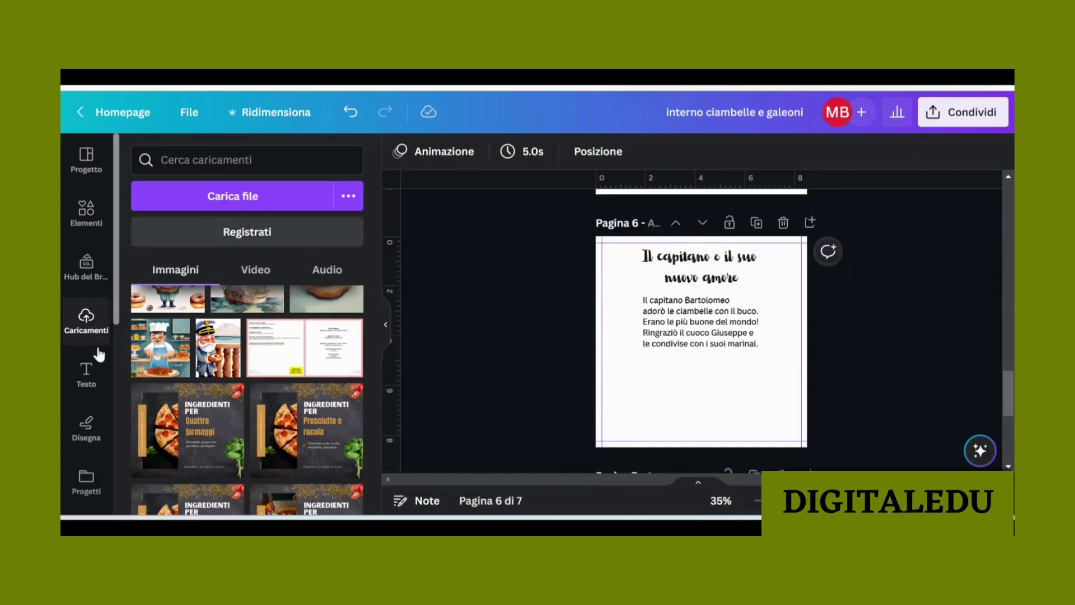
scroll(227, 358, down, 5)
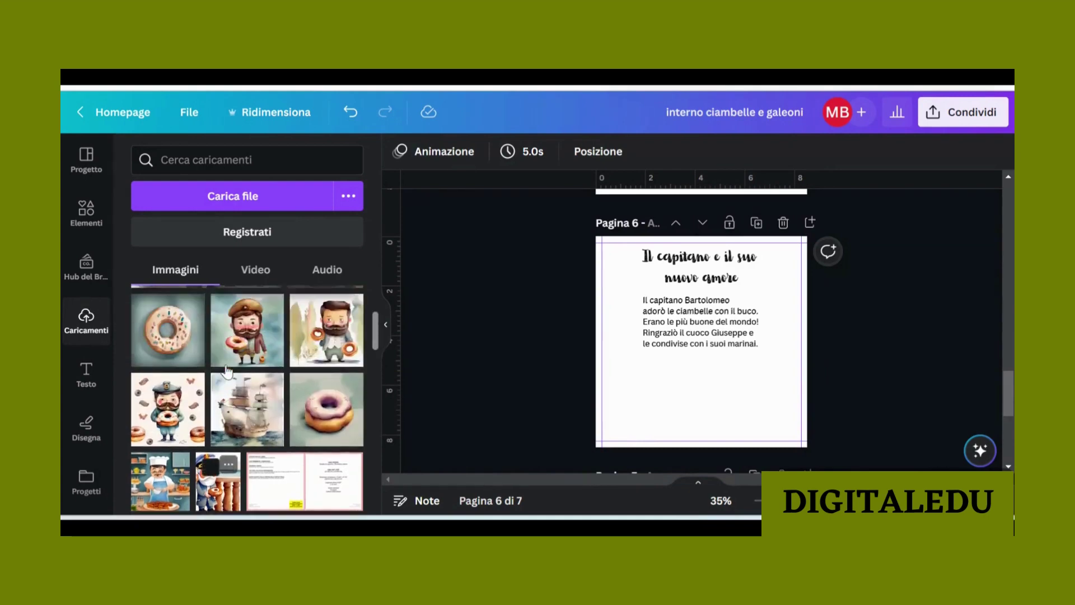
scroll(227, 373, up, 2)
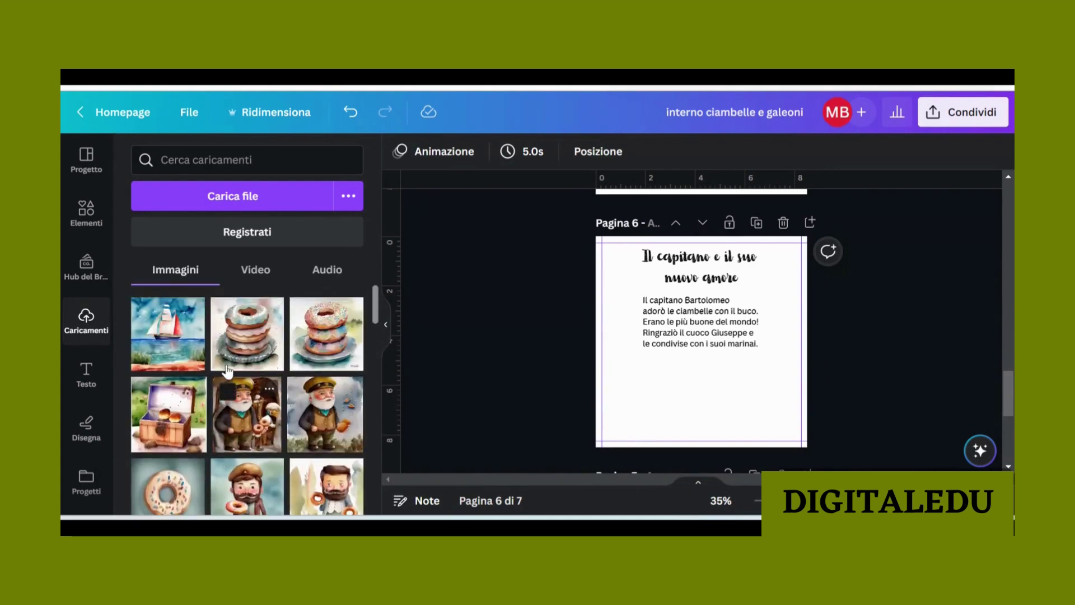
click(329, 417)
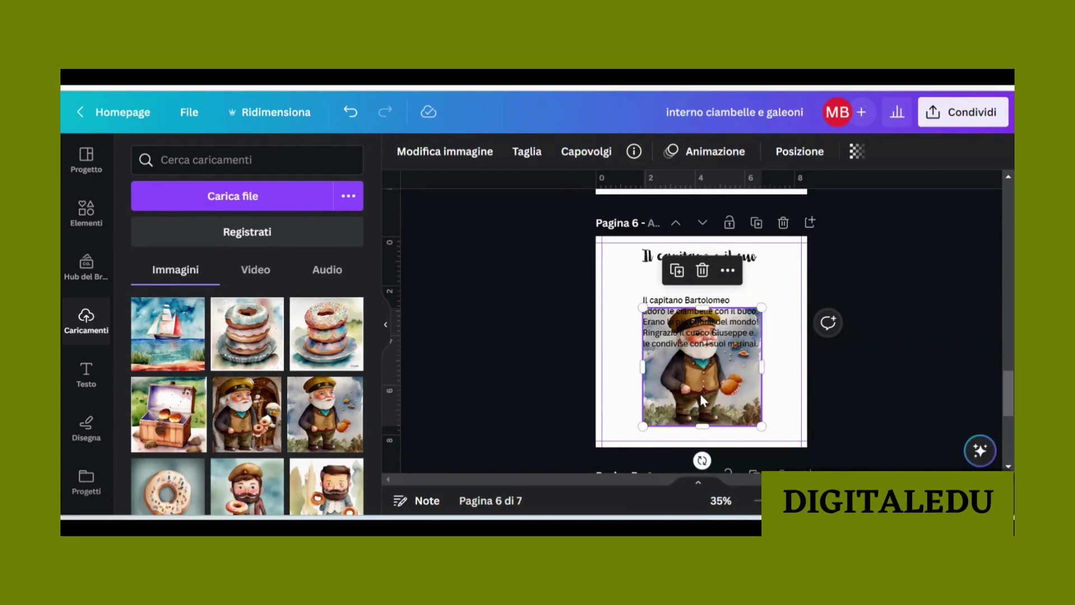
drag(700, 394, 701, 412)
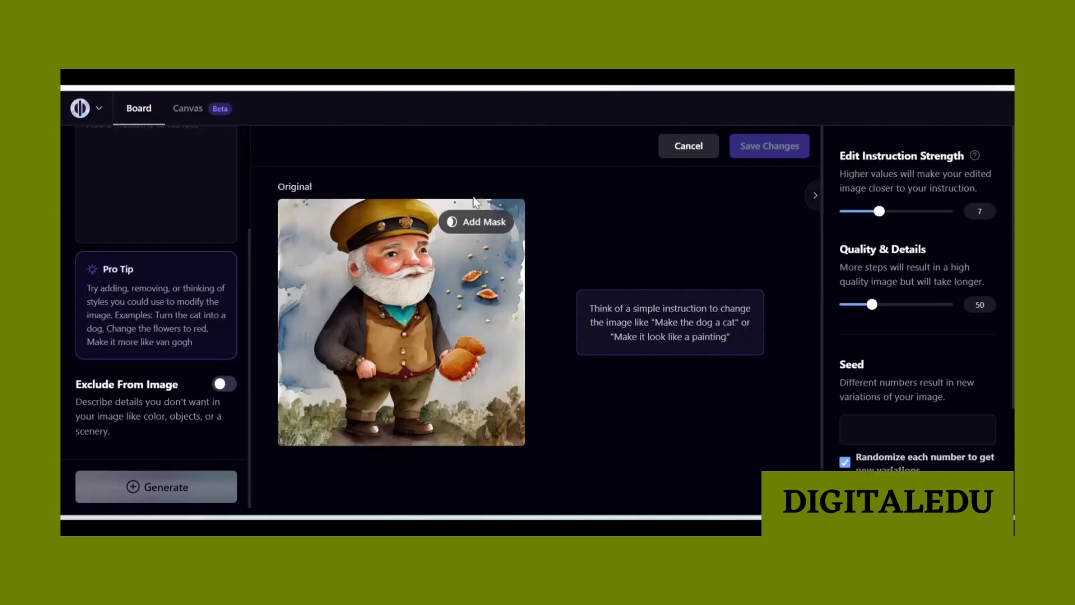
Step: Mask the pastries in the captain's hand in Playground's image editor with a mask brush of size 28
click(474, 221)
scroll(425, 420, down, 1)
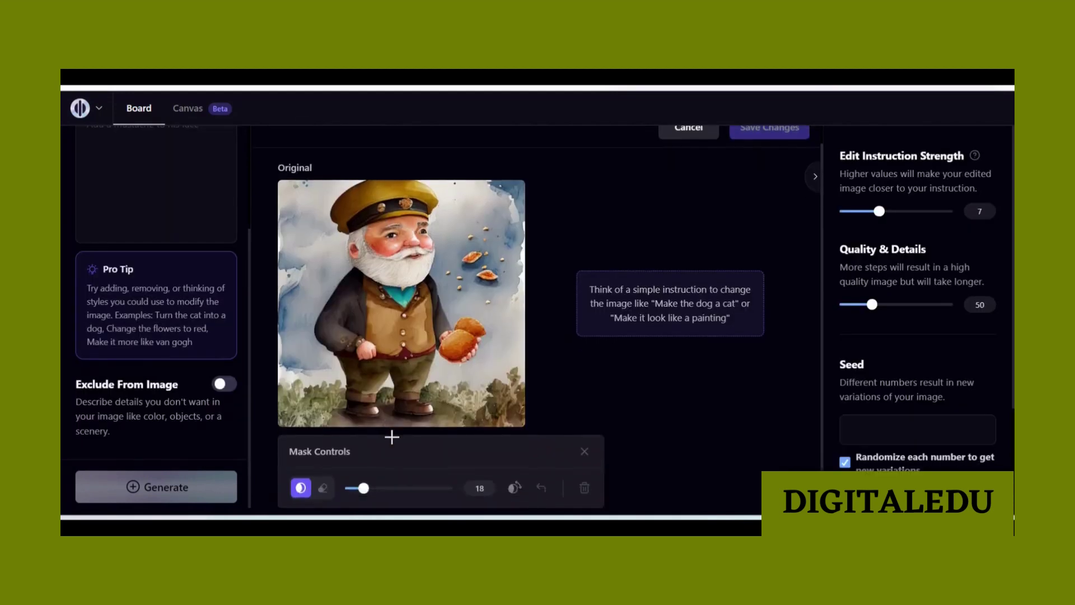
drag(363, 488, 375, 492)
click(452, 339)
mouse_move(452, 340)
mouse_down()
mouse_move(454, 351)
mouse_move(471, 324)
mouse_up()
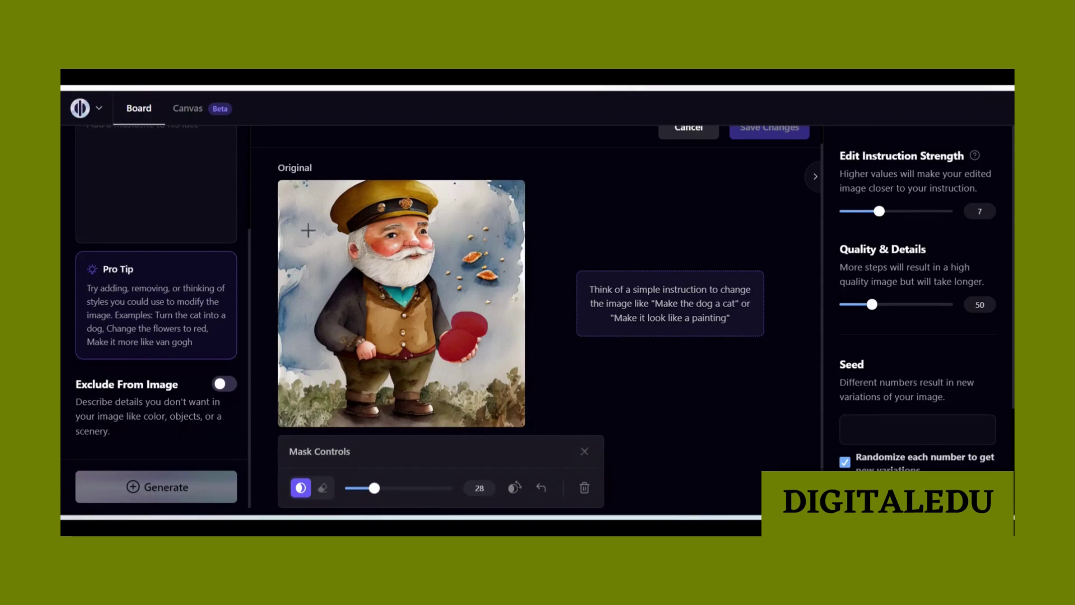
Step: Enter the edit instruction "add donuts, storybook style" for the masked area
scroll(188, 280, up, 3)
click(120, 264)
text(add donuts)
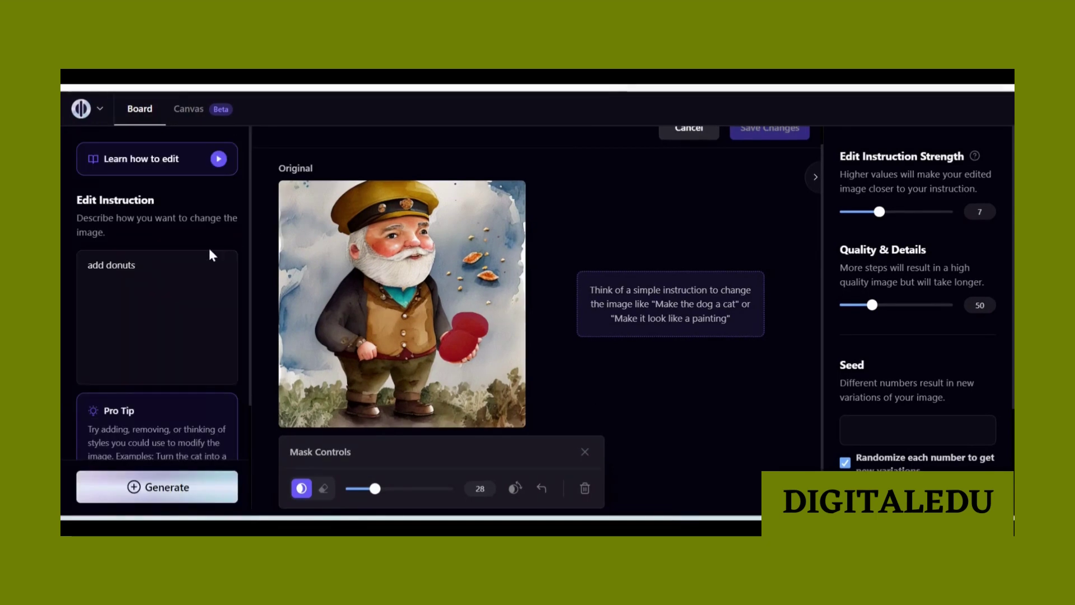
click(139, 268)
text(,)
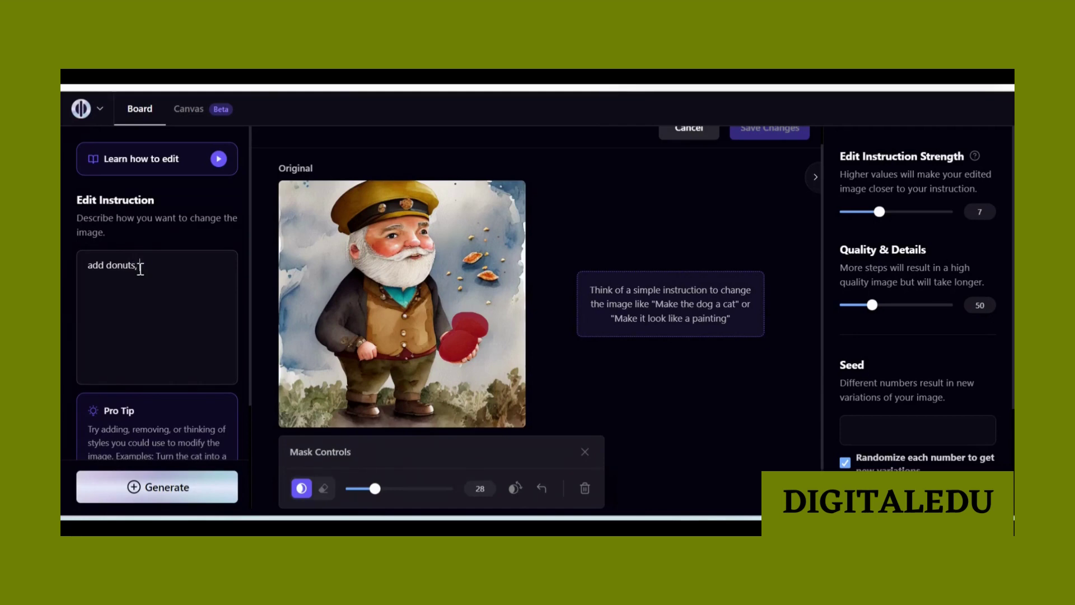
text( storybook style)
Step: Turn on the image exclusions and set them to "watermark, signature, blurry"
scroll(169, 368, down, 2)
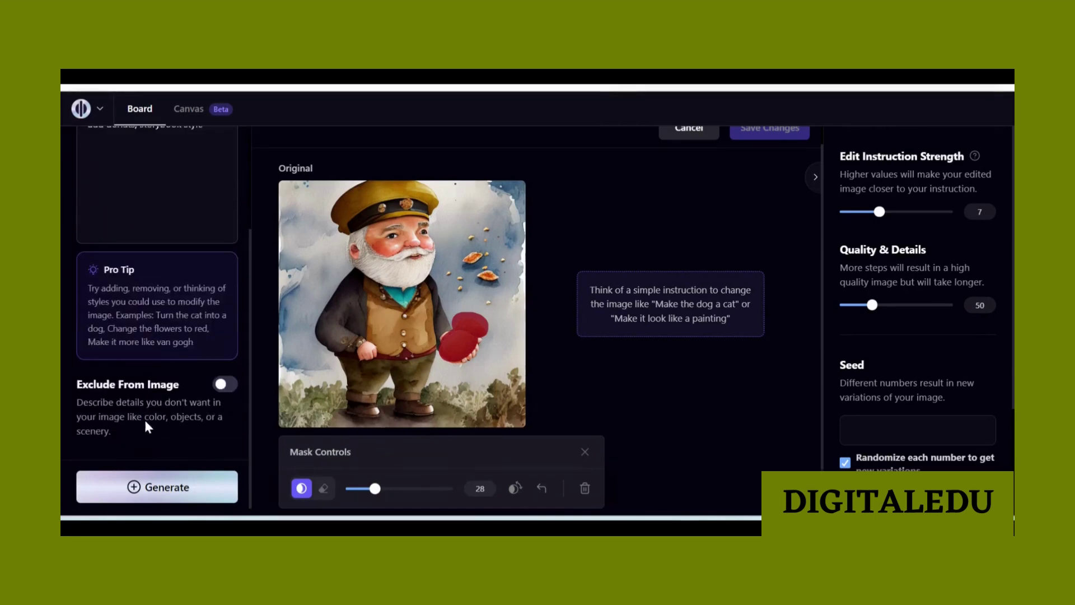
click(223, 385)
scroll(118, 451, down, 1)
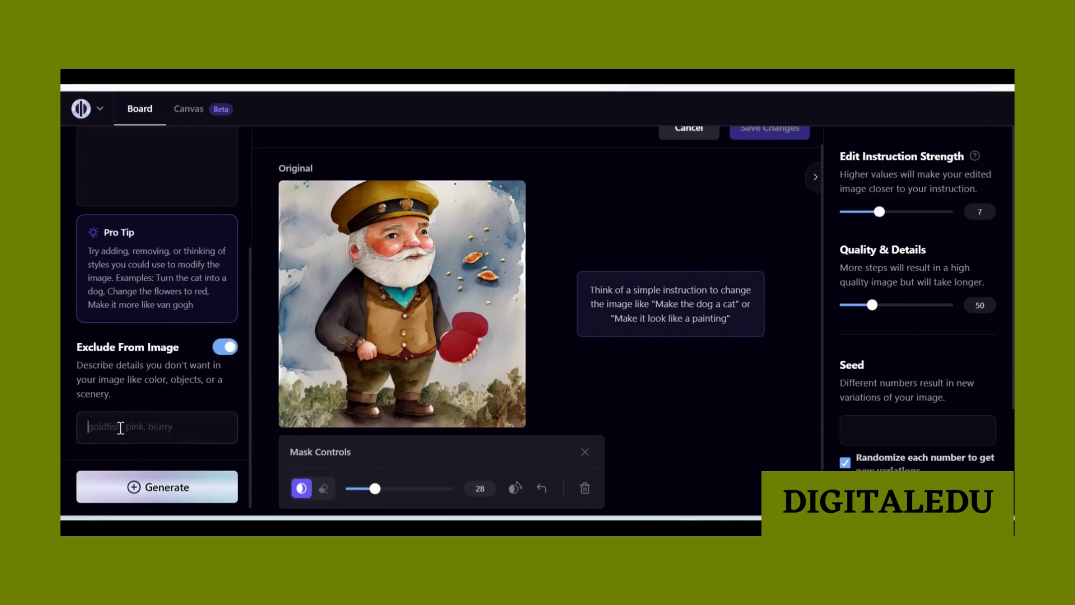
click(106, 432)
text(watermark)
text(, signature, blurry)
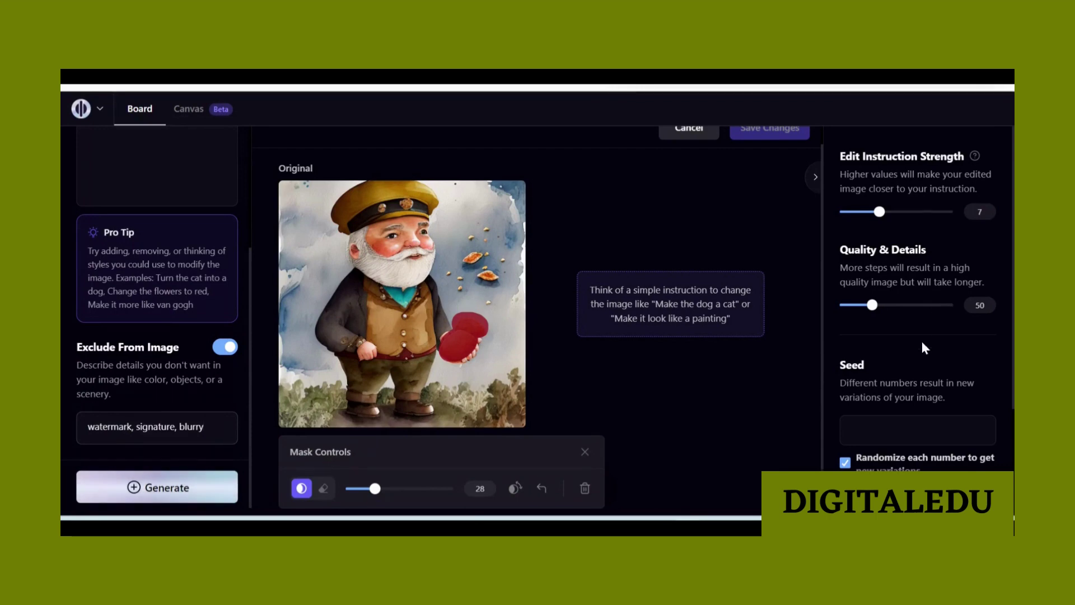
Step: Generate the edit with the captain holding donuts, save the changes and download the resulting image
scroll(924, 347, down, 3)
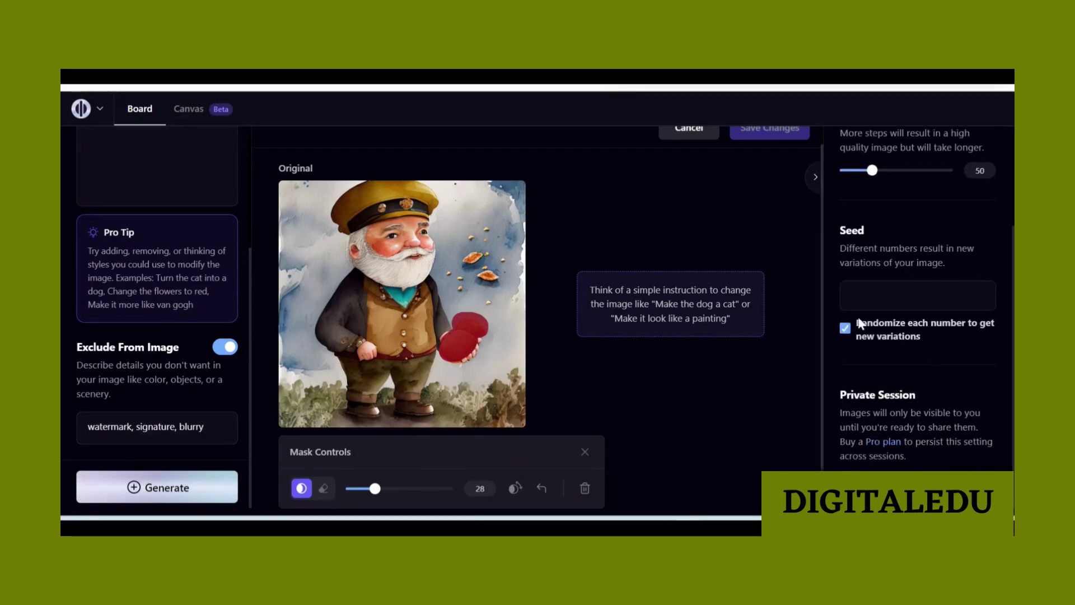
scroll(870, 336, up, 3)
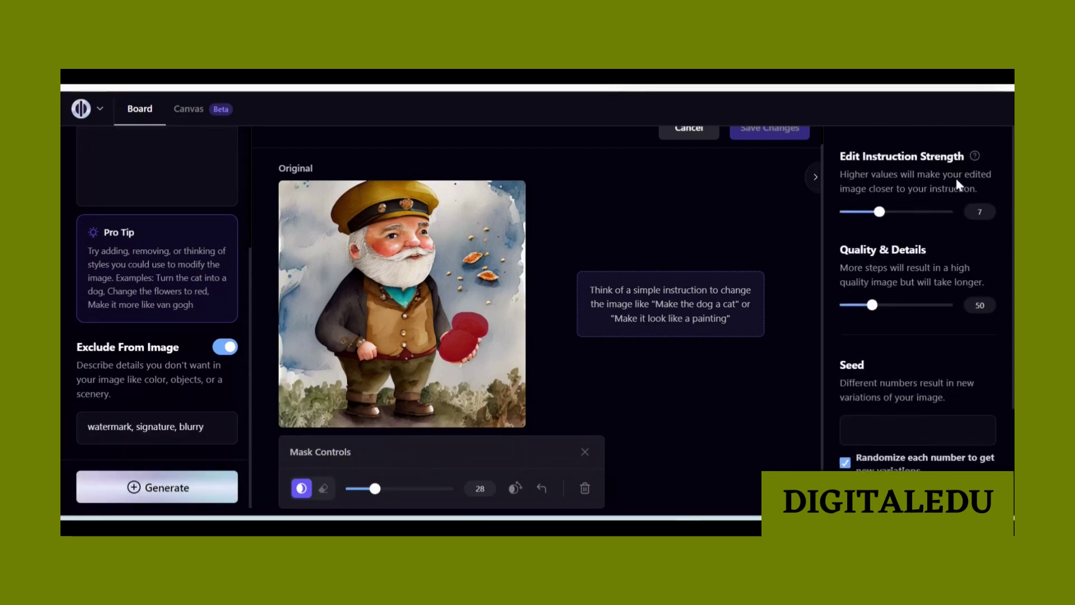
key(ctrl+Return)
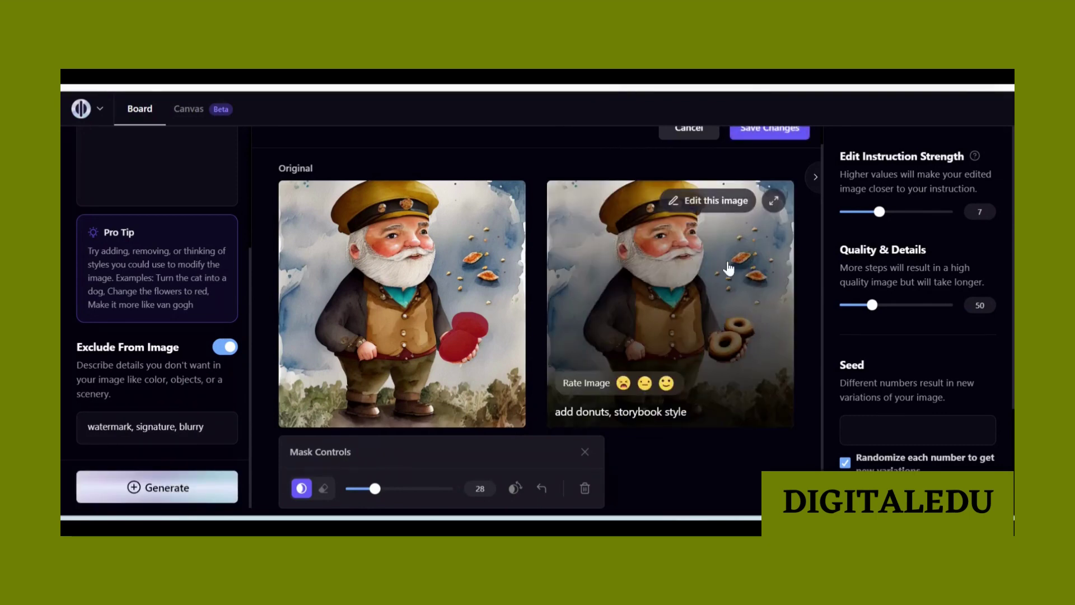
scroll(728, 263, up, 1)
click(748, 148)
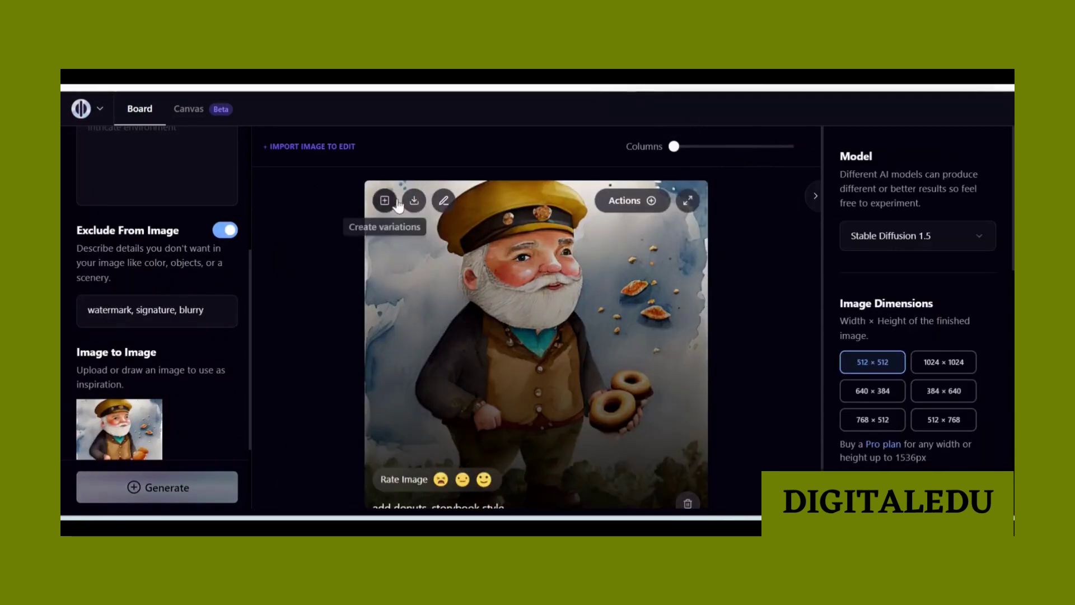
click(414, 202)
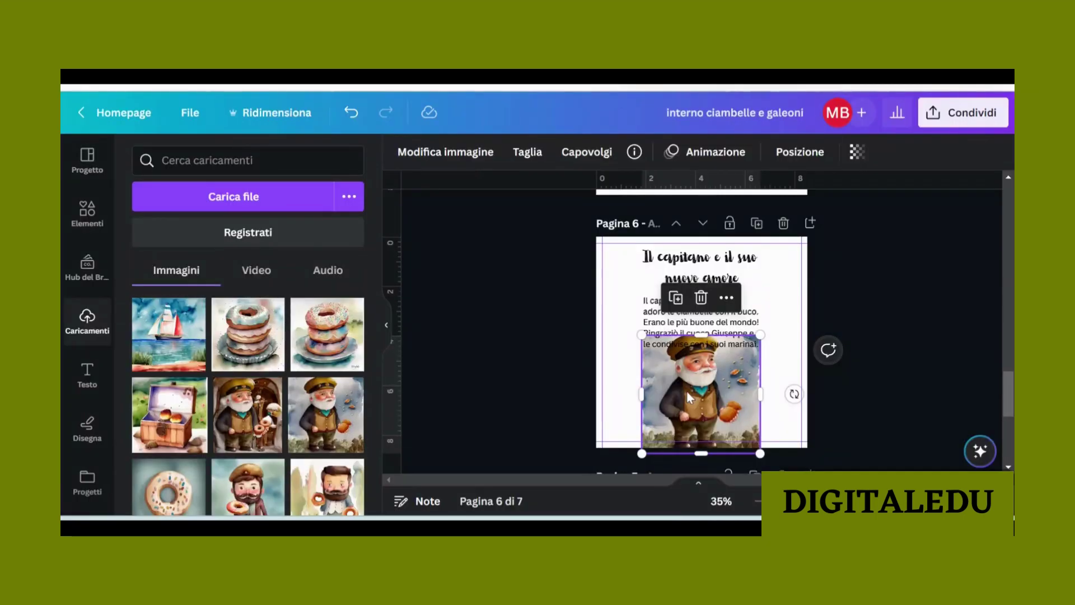
Step: Back in Canva, delete the captain image from page 6 and apply background removal to the new captain-with-donuts image
key(Delete)
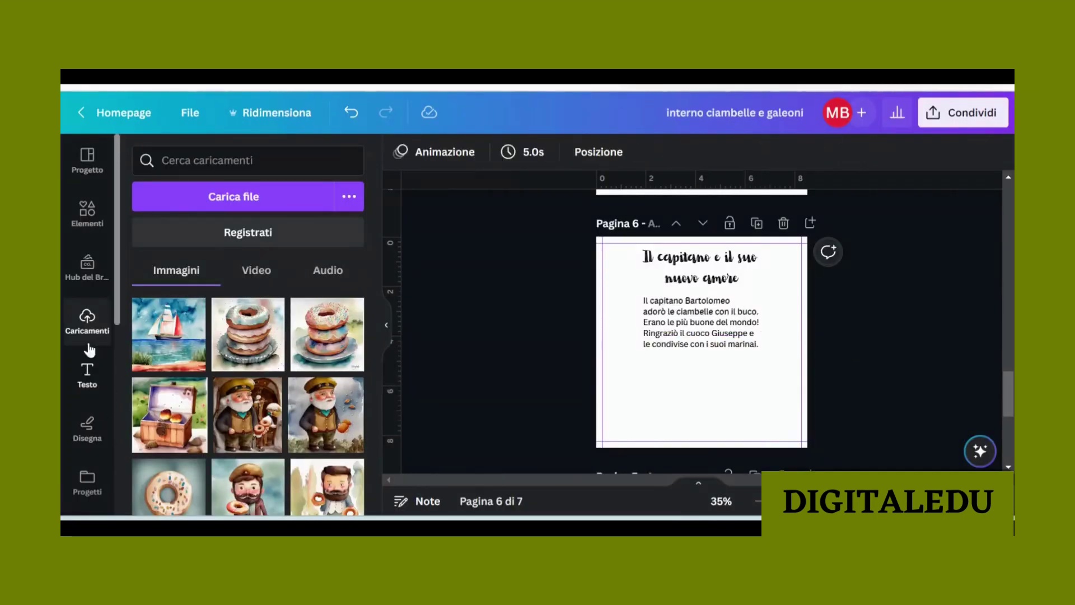
click(688, 381)
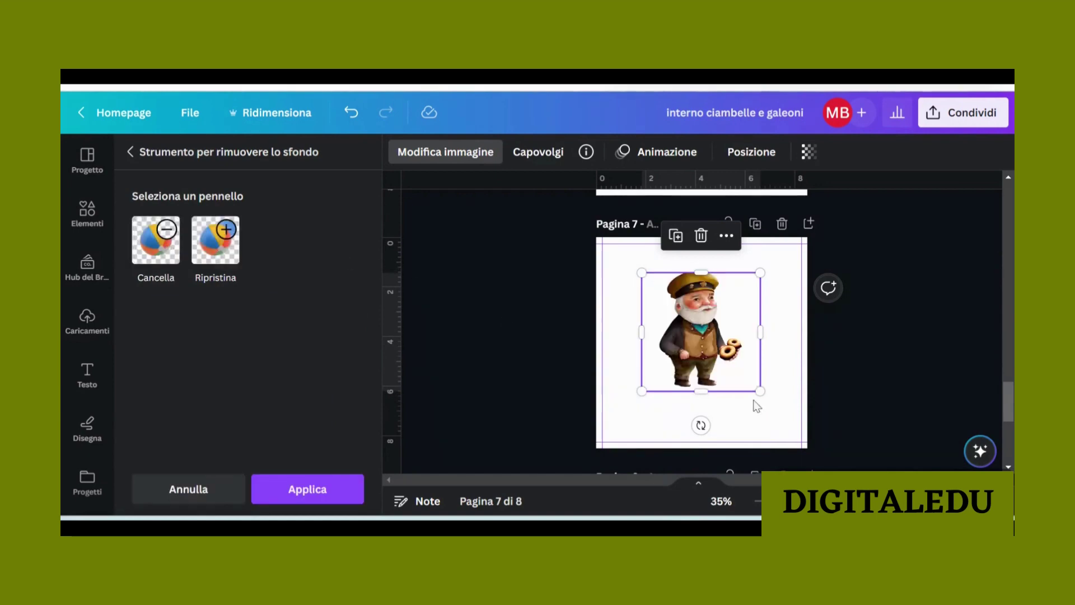
scroll(703, 311, up, 3)
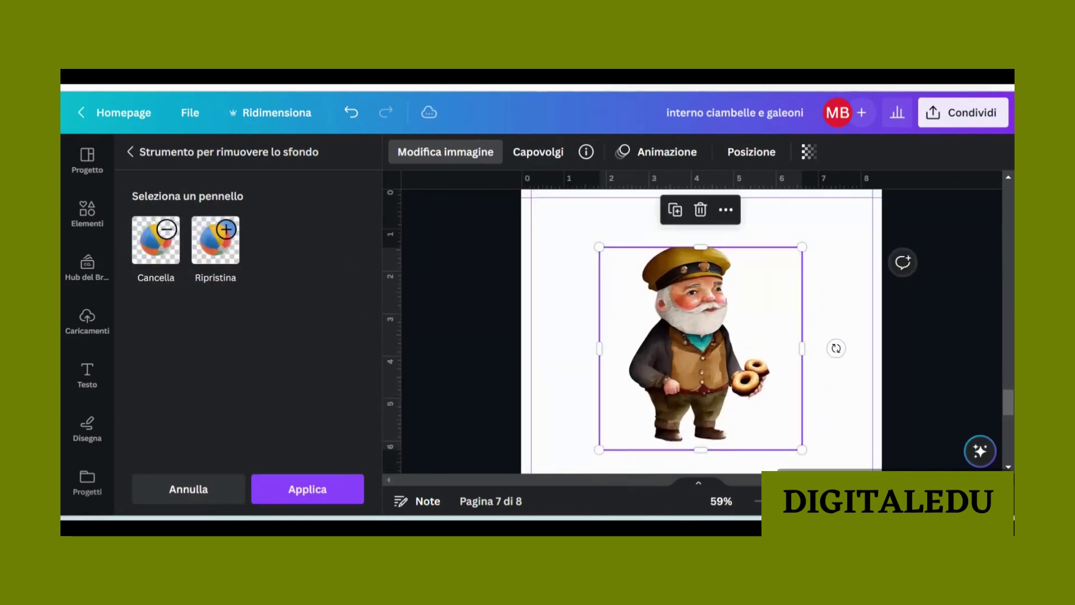
click(289, 488)
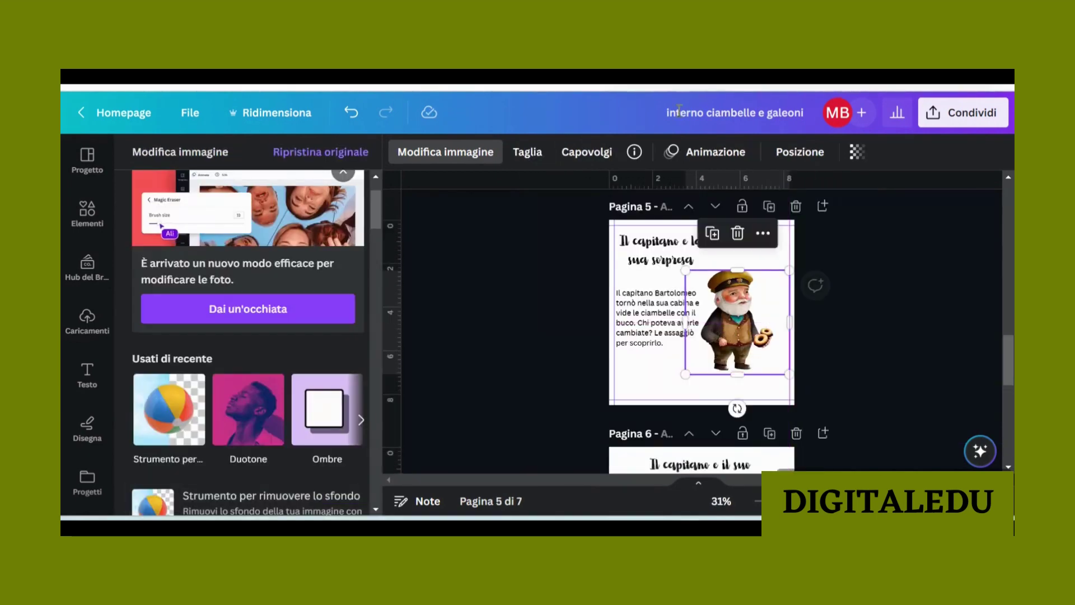
Step: Flip the captain on page 5 horizontally, enlarge him and position him beside the chapter text
click(588, 151)
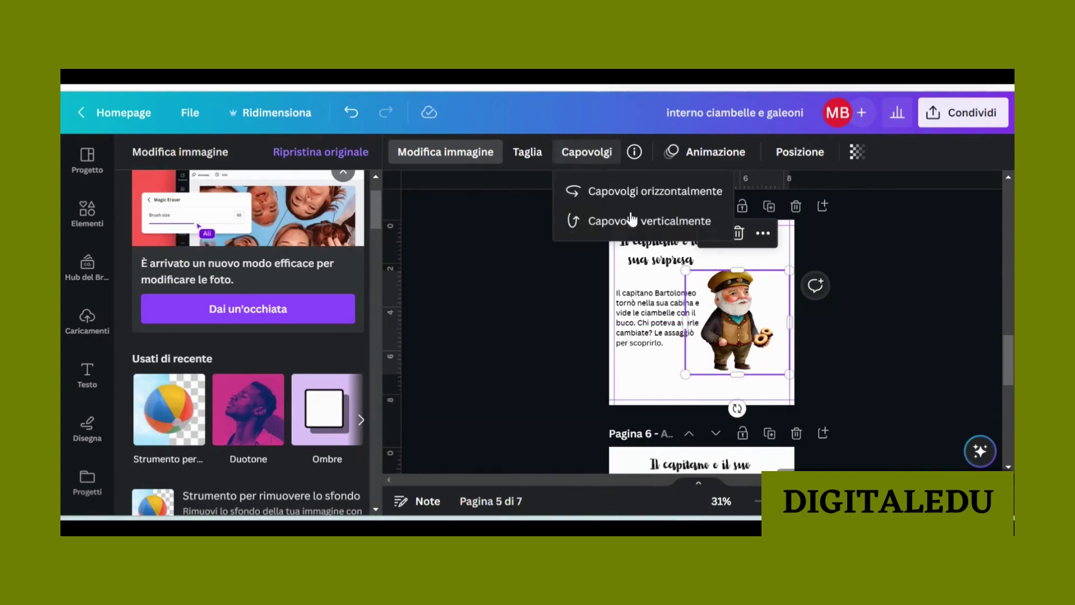
click(626, 192)
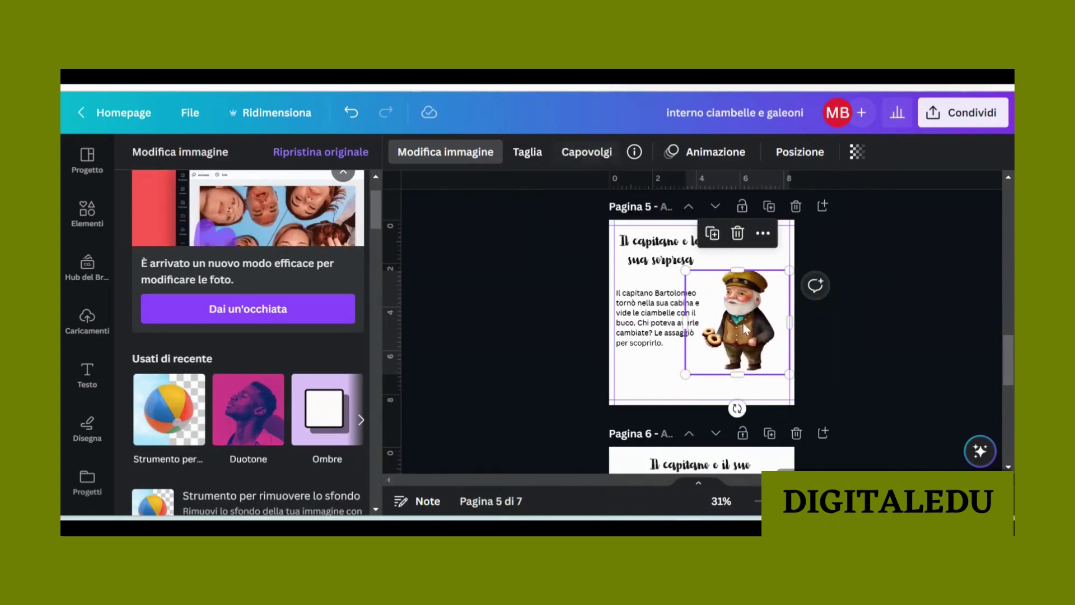
drag(742, 322, 741, 345)
drag(685, 295, 664, 242)
drag(723, 304, 742, 304)
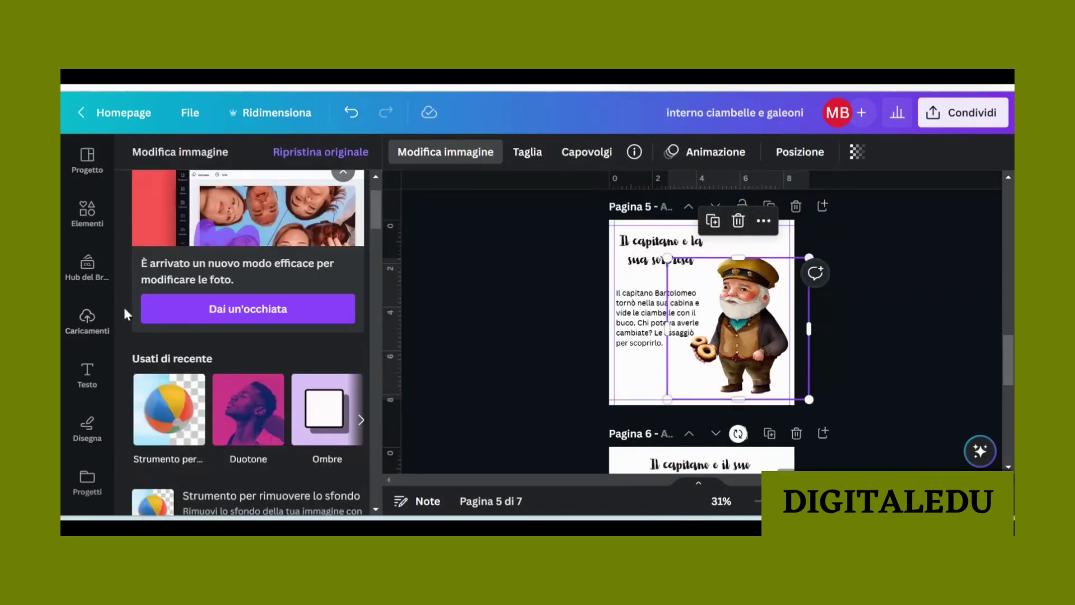
Step: Soften the captain's donuts on page 5 with the white blurred shape from the recently used elements
click(87, 213)
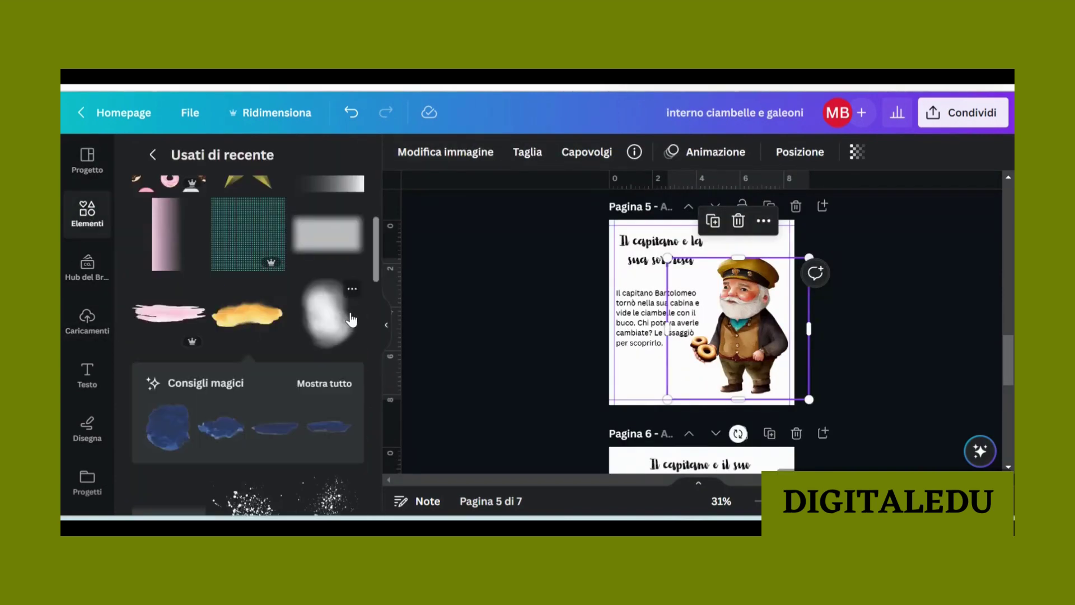
scroll(349, 305, up, 3)
drag(348, 312, 667, 351)
key(ctrl+z)
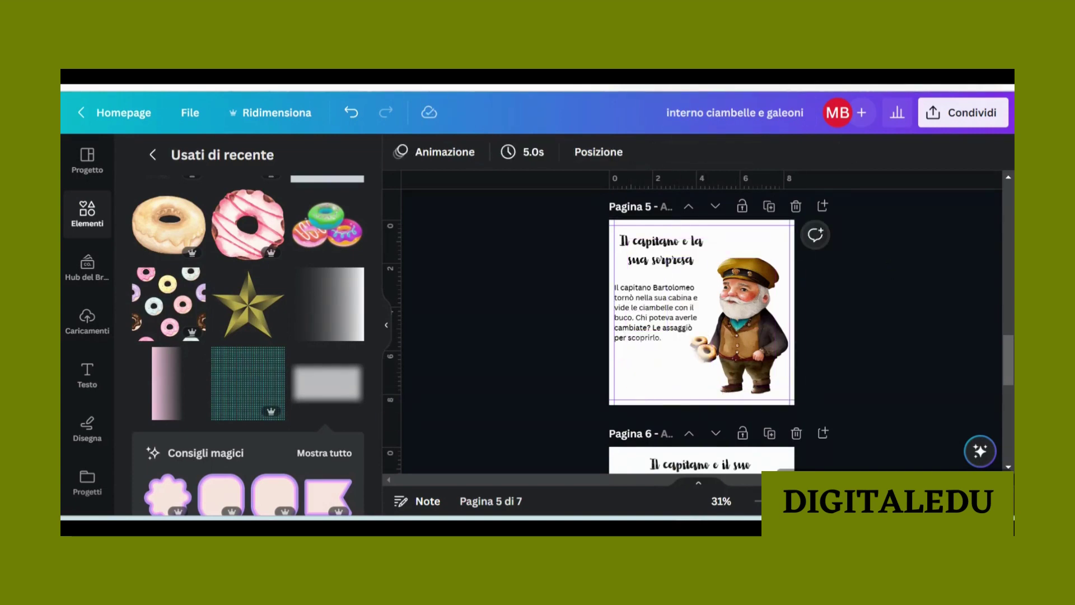
Step: Check page 5 of the "Ciambelle e galeoni" design, then slightly shrink and reposition the captain on the interior's page 5 to match
click(470, 75)
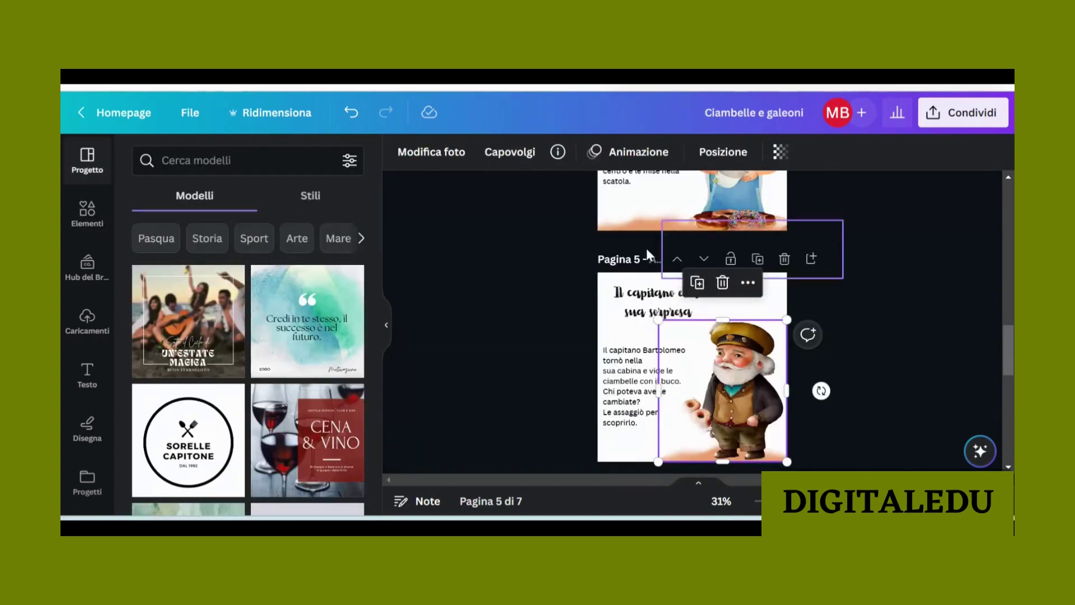
scroll(672, 266, down, 3)
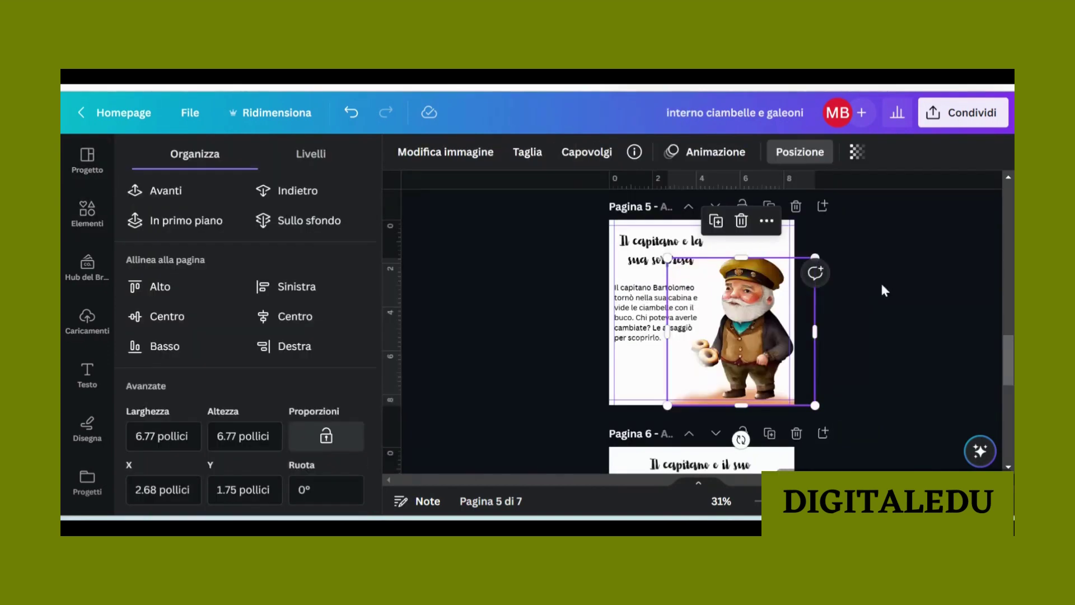
drag(814, 405, 804, 399)
click(886, 335)
drag(754, 332, 746, 335)
click(865, 321)
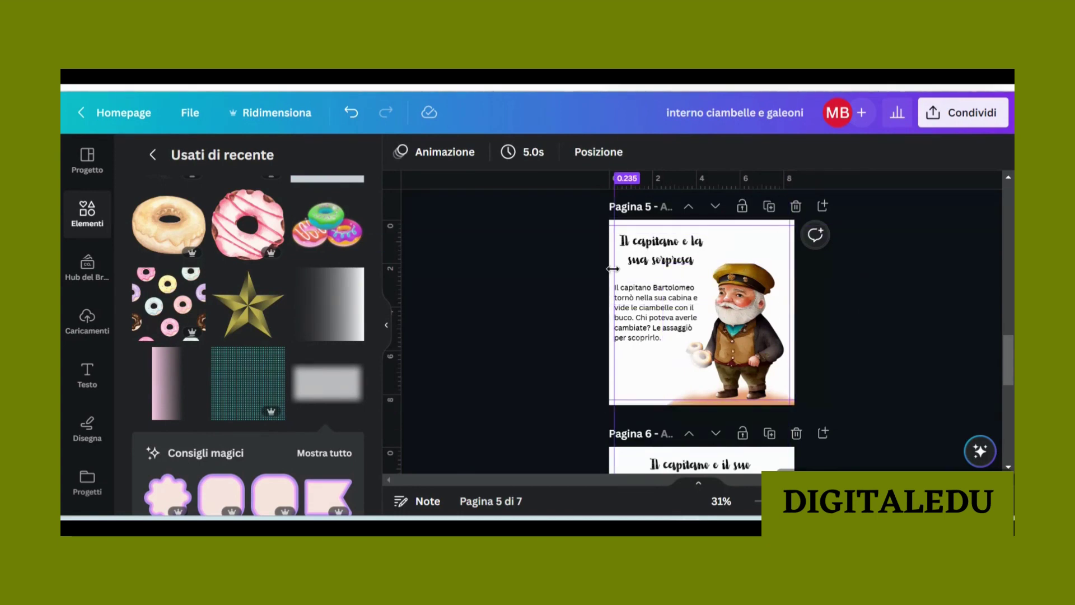
Step: Examine page 6 of the "Ciambelle e galeoni" design and look through the uploaded images for its illustrations
click(190, 113)
key(Escape)
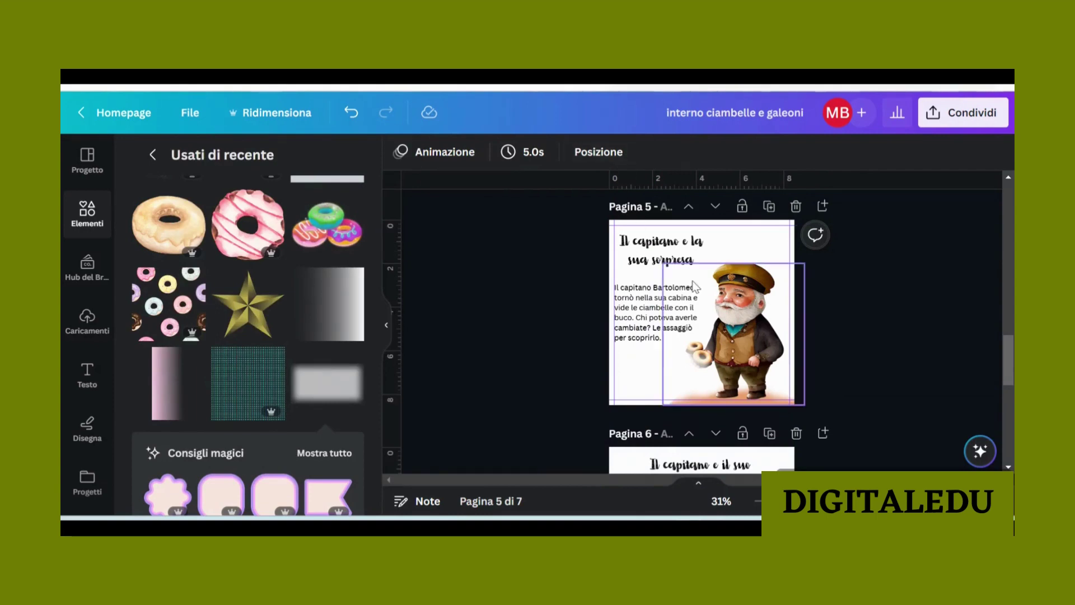
scroll(695, 268, down, 4)
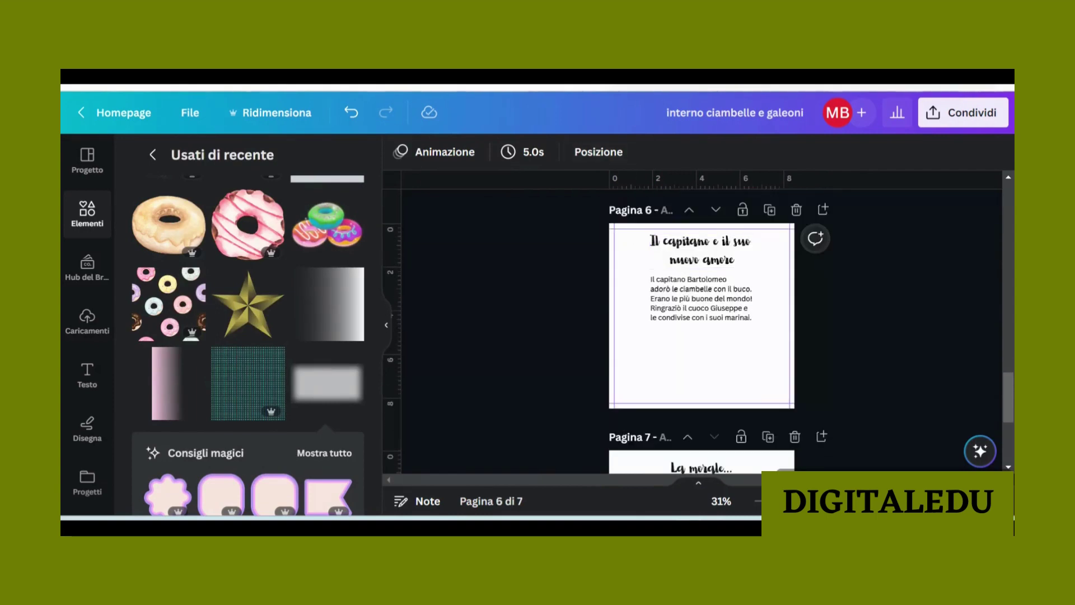
scroll(694, 319, up, 4)
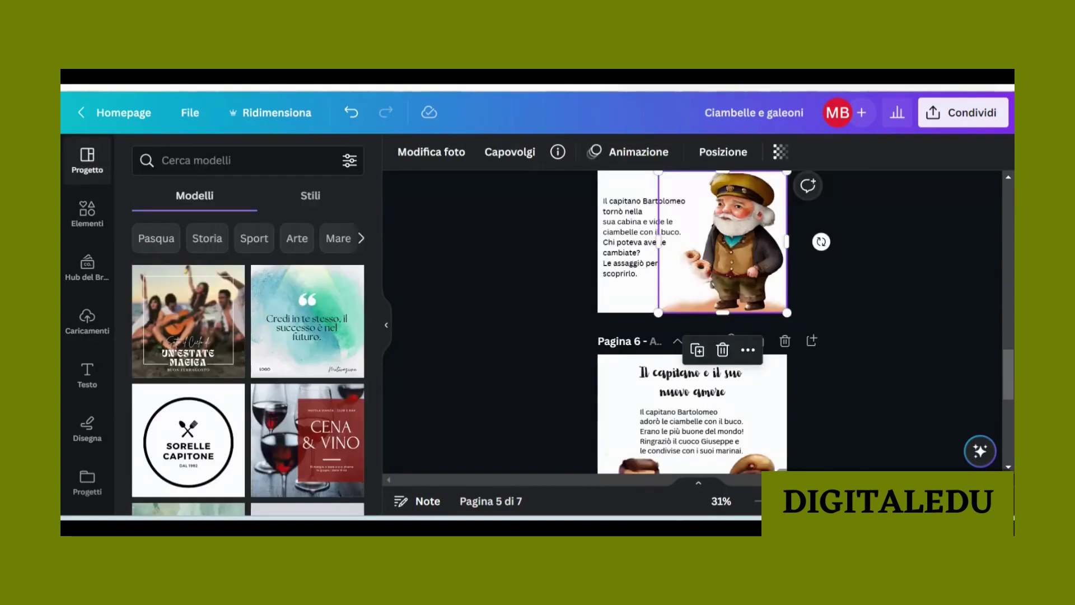
scroll(751, 255, down, 4)
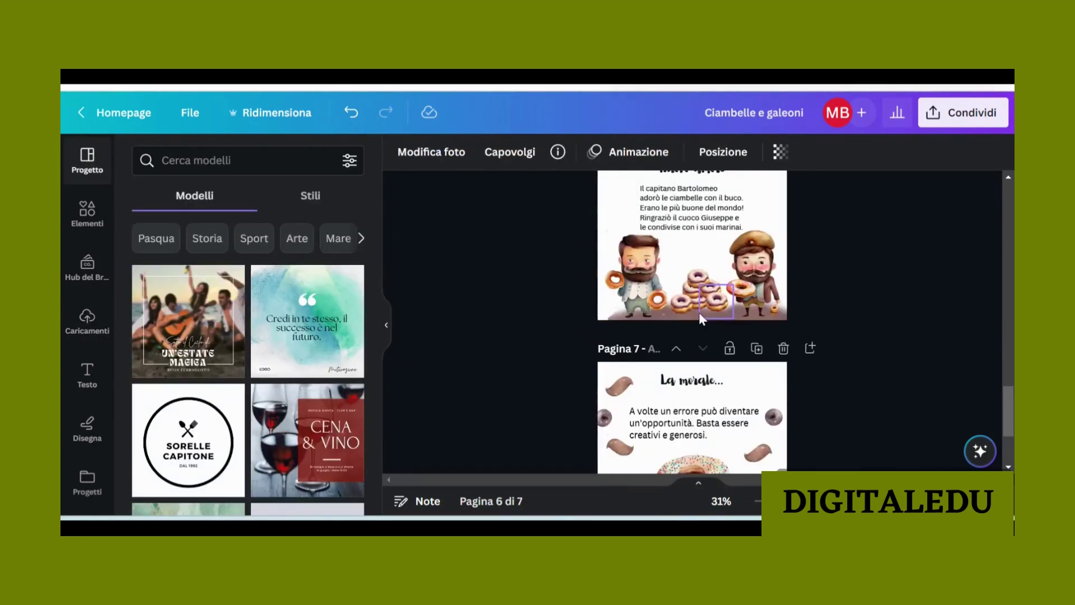
click(87, 322)
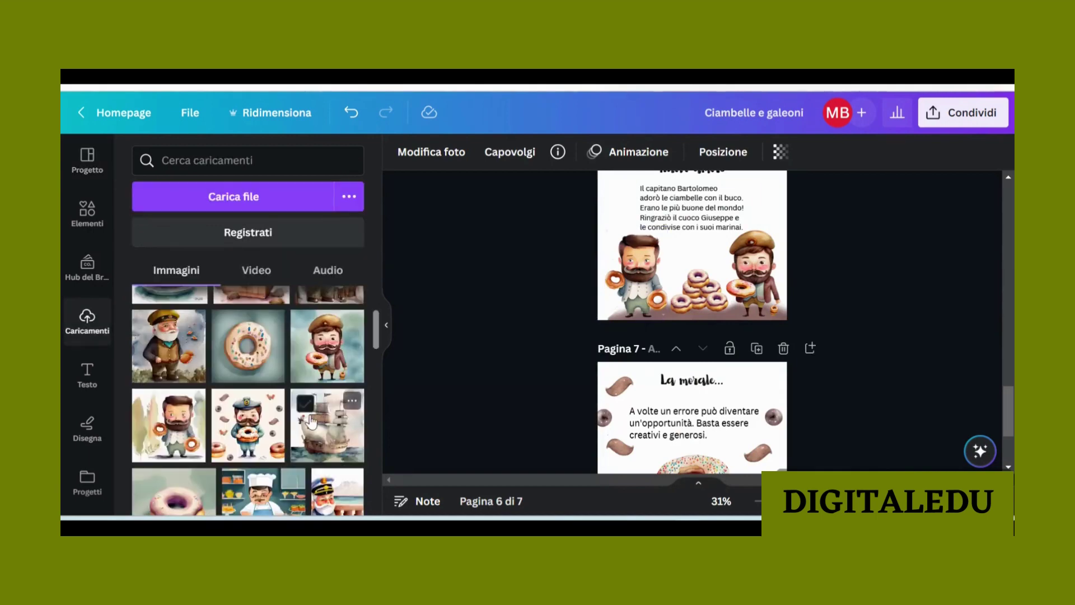
scroll(191, 392, down, 3)
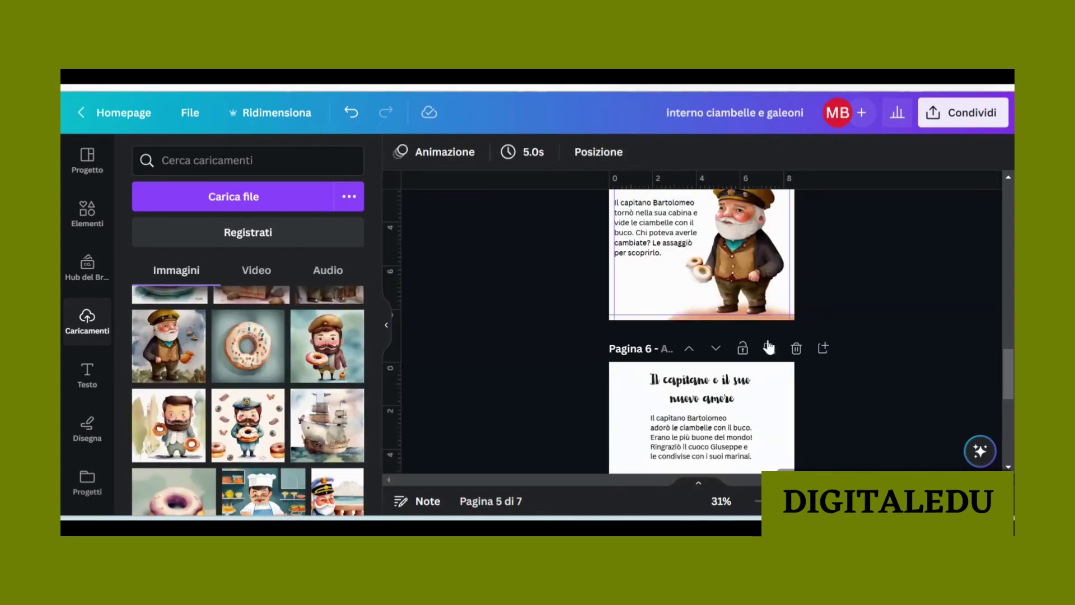
Step: Add the two uploaded bearded men with donuts to the lower corners of page 6, without their backgrounds
scroll(722, 375, down, 3)
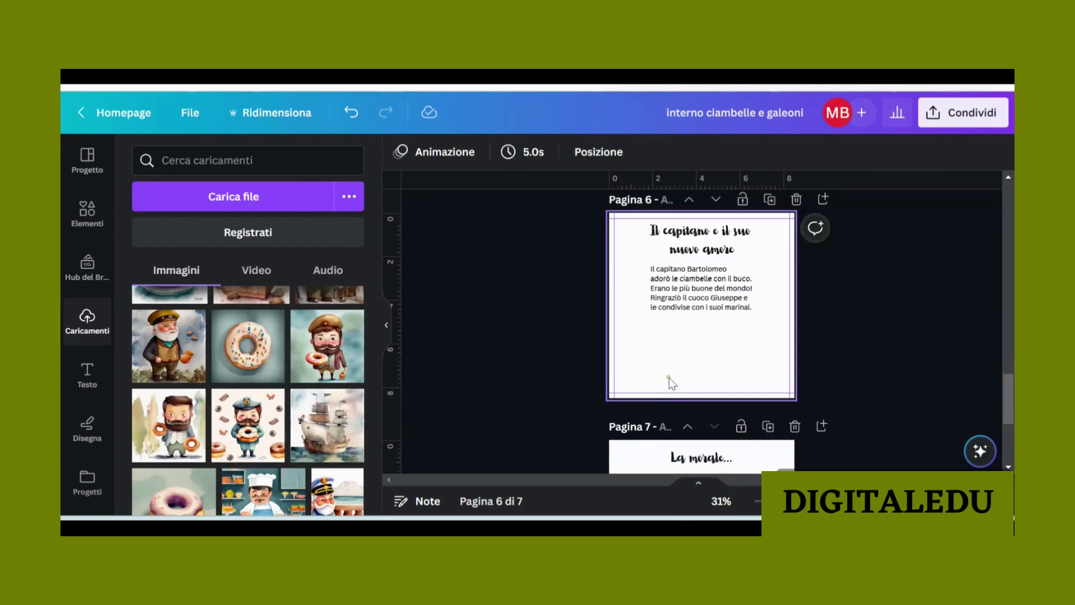
click(669, 380)
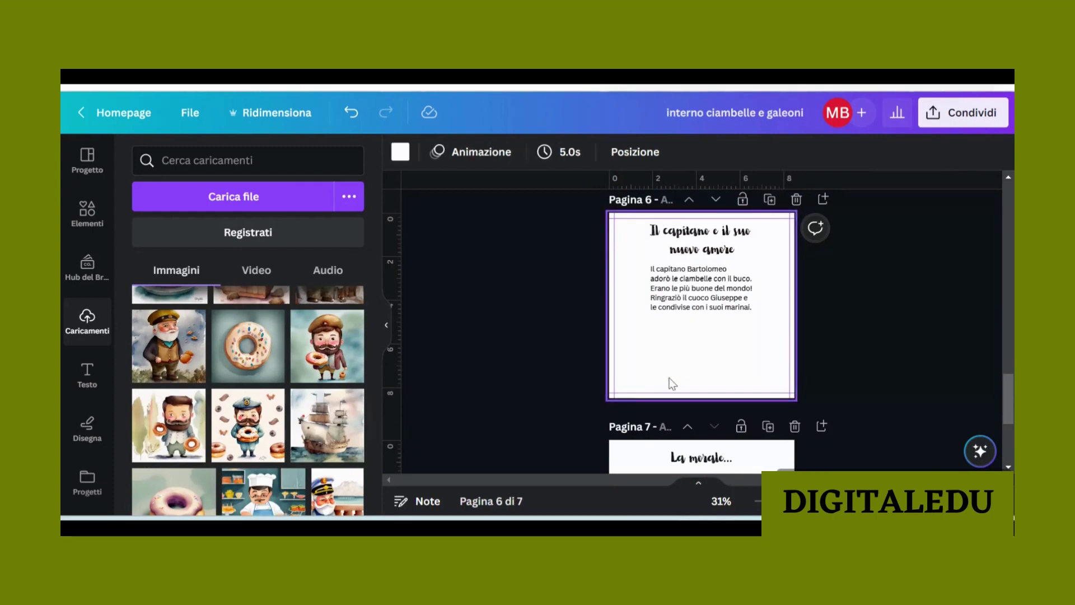
click(327, 346)
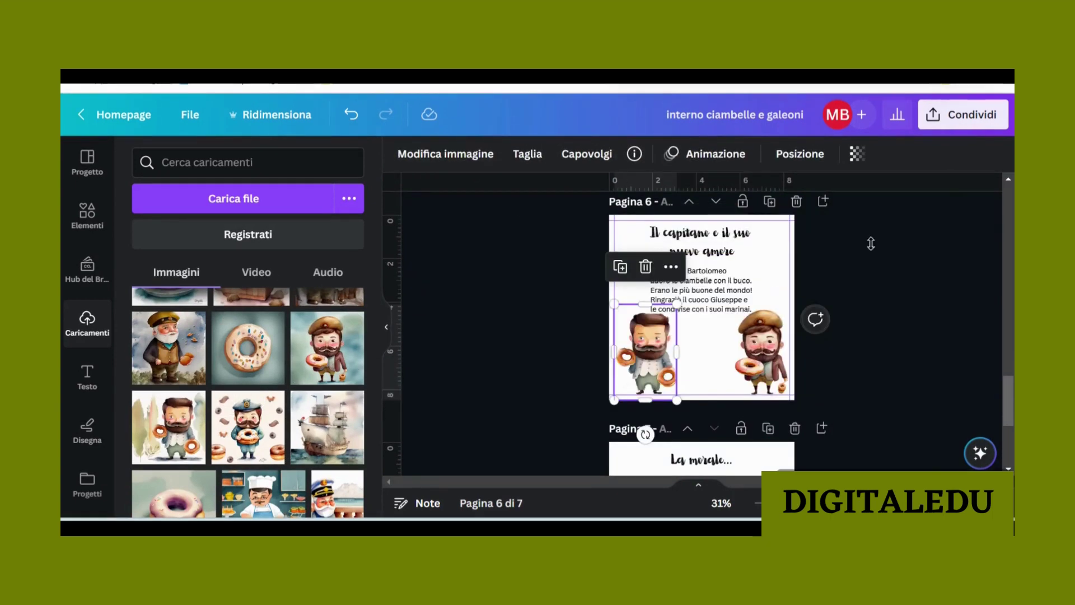
Step: Lay the brown blurred shape along the lower edge of page 6 and pile up small glazed donuts without backgrounds between the two men
click(700, 356)
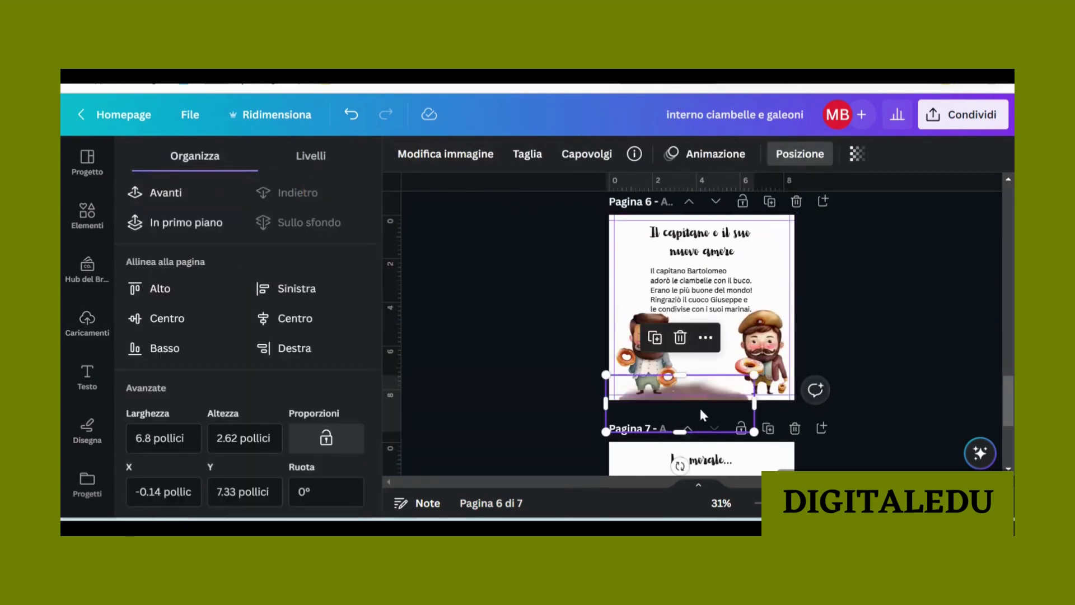
click(851, 317)
click(173, 504)
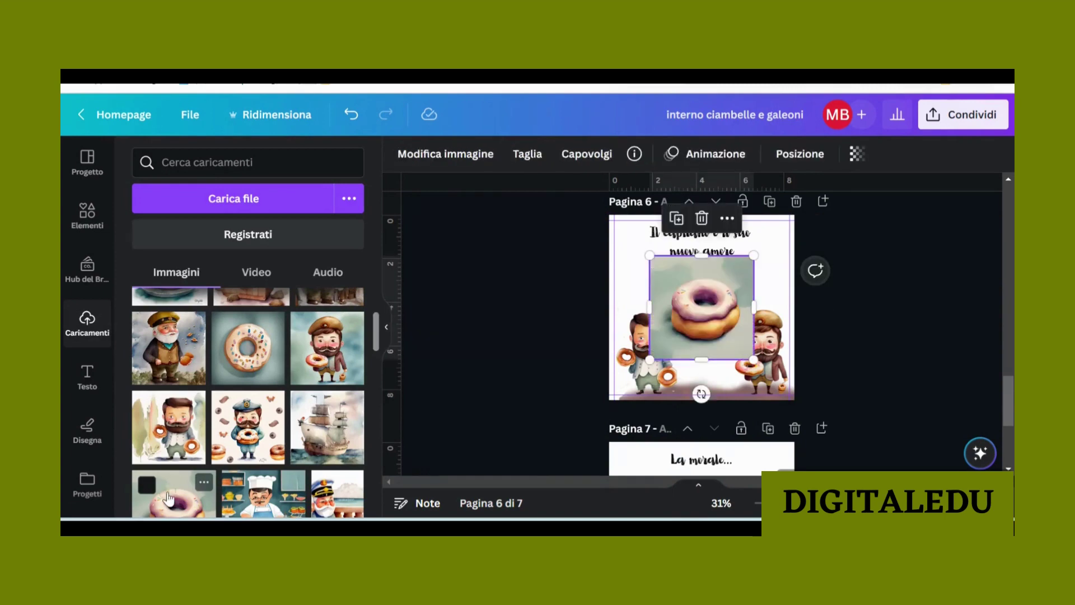
click(439, 156)
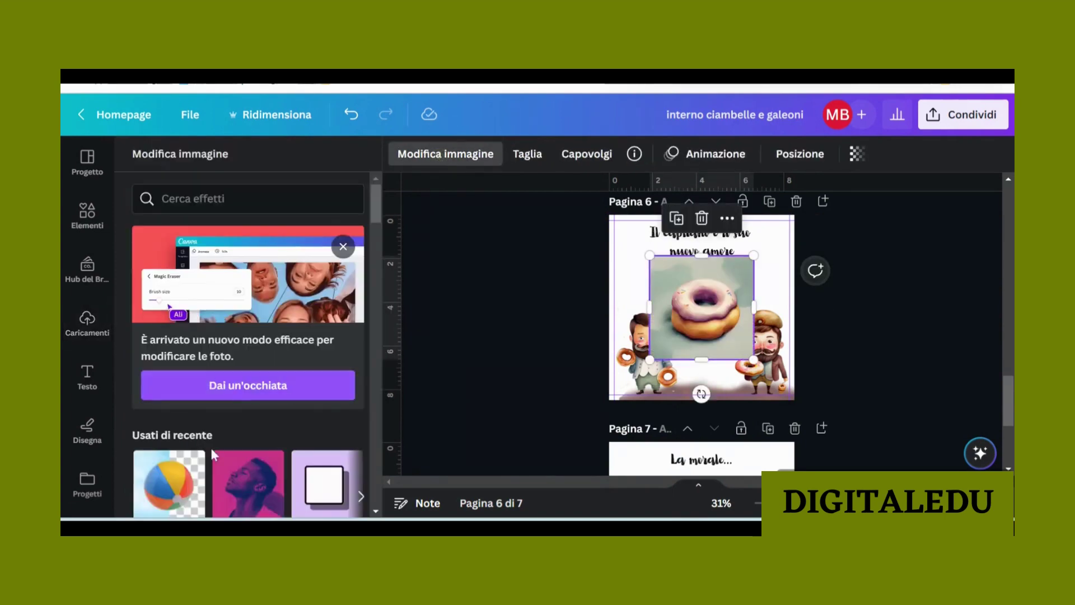
click(168, 483)
click(308, 491)
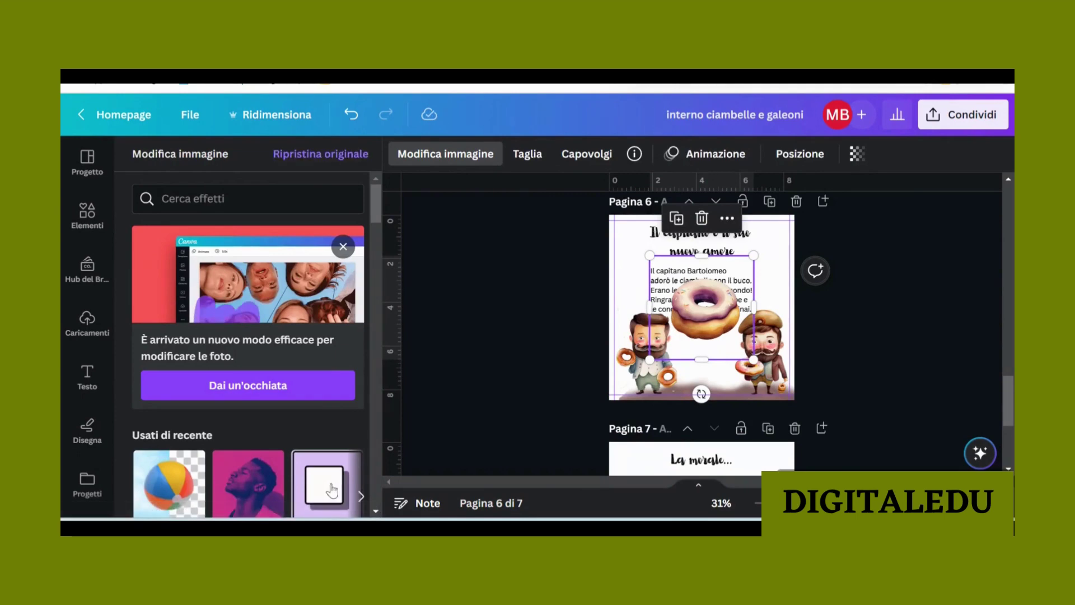
drag(649, 255, 696, 380)
key(Escape)
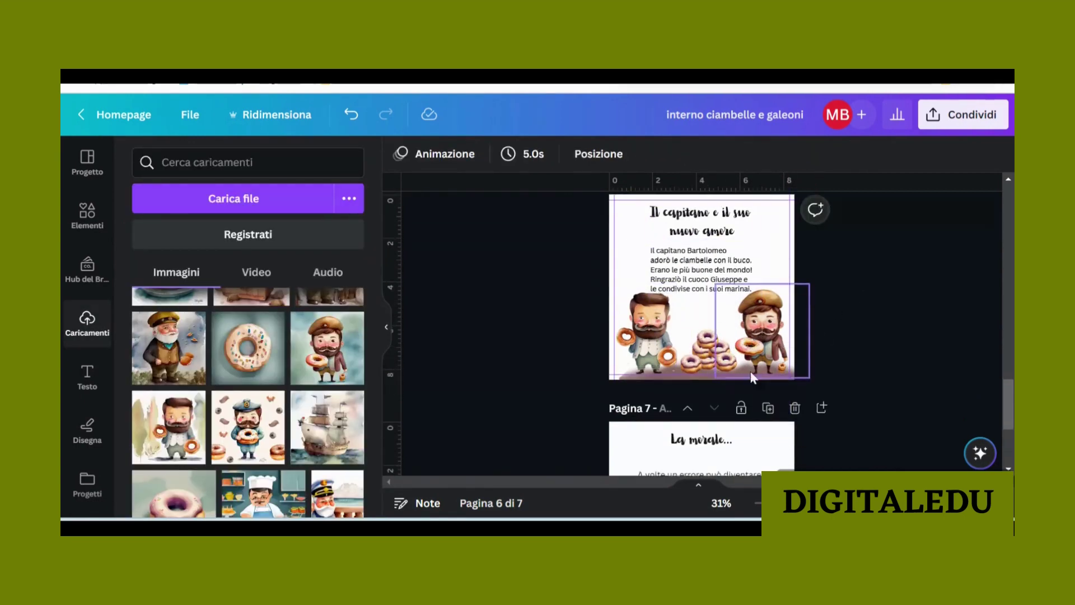
Step: Add the uploaded captain with the blue cap below the text on page 7 and remove the image's background
scroll(725, 399, down, 3)
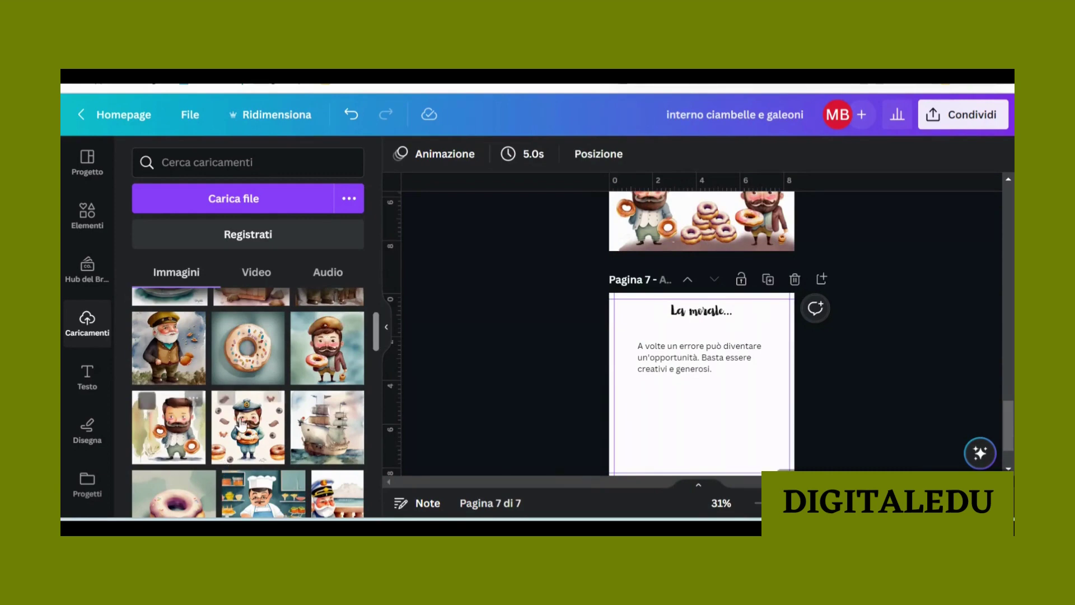
click(252, 437)
drag(695, 399, 705, 442)
scroll(442, 274, down, 2)
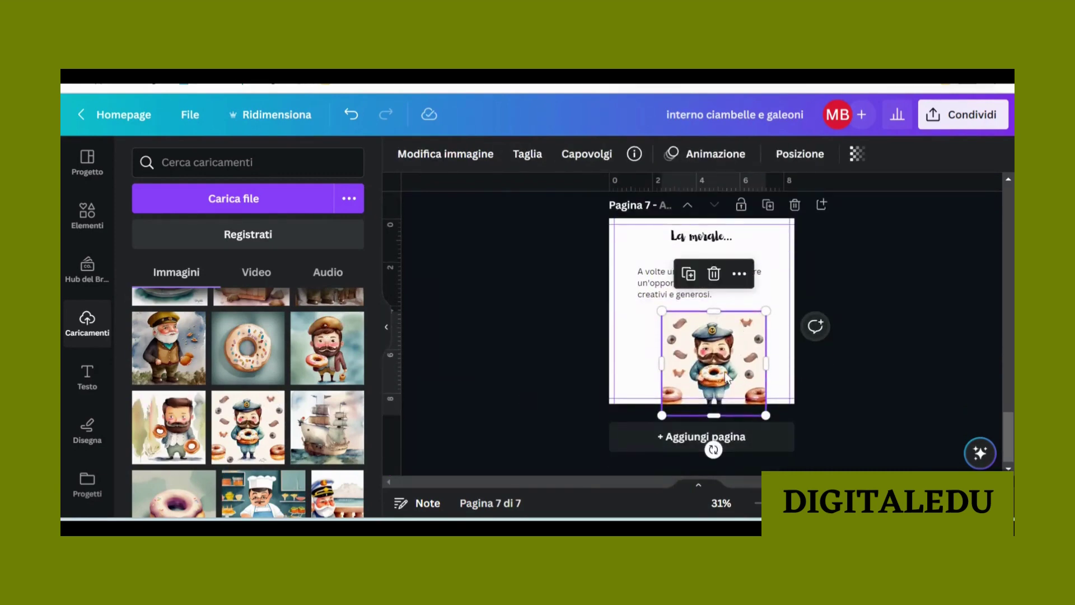
drag(746, 359, 738, 345)
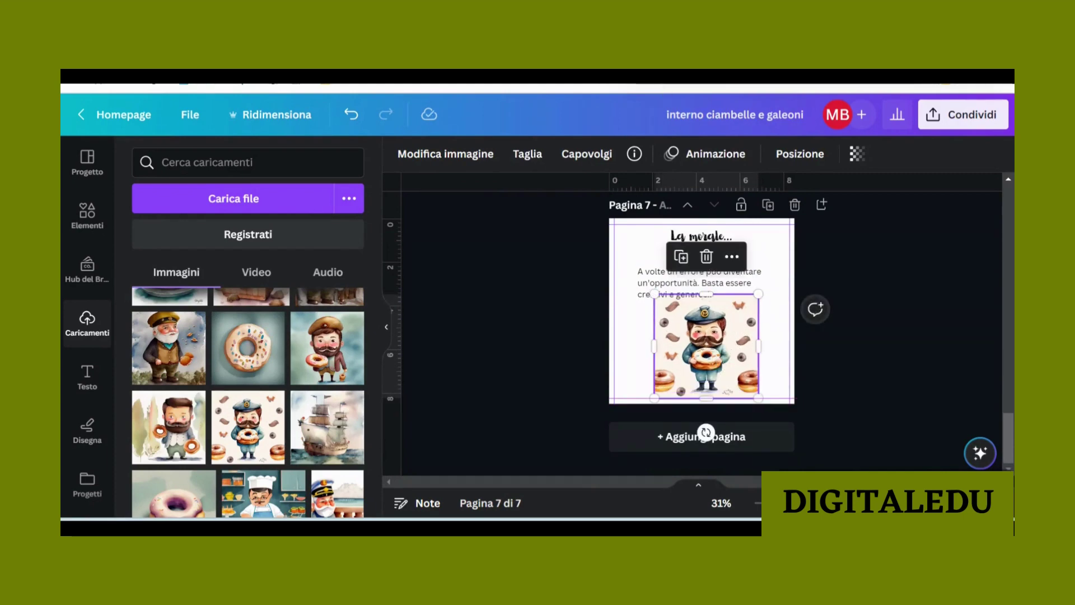
click(462, 156)
click(169, 483)
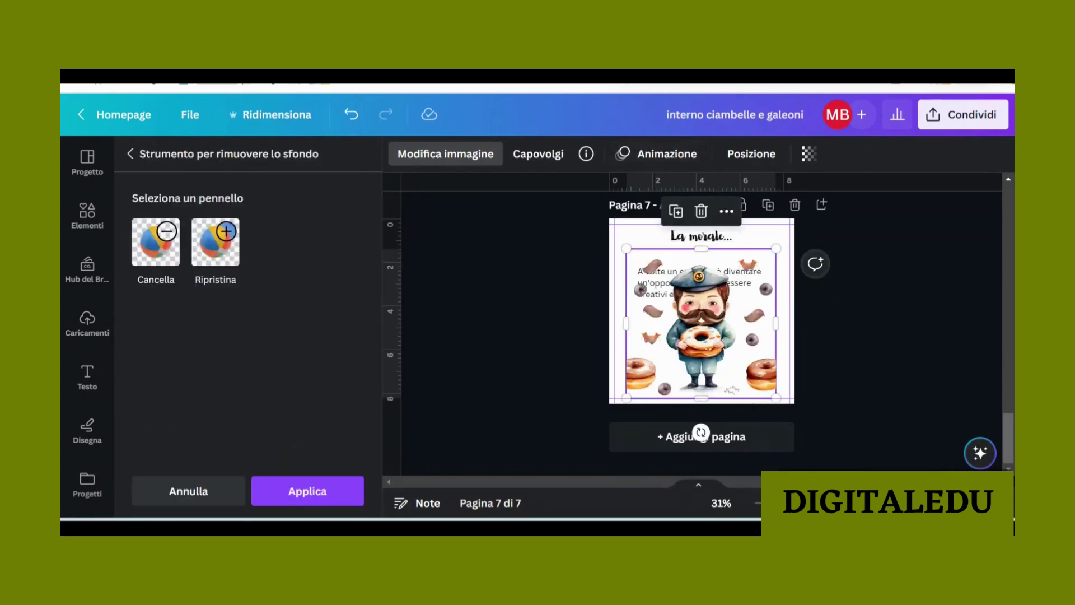
Step: Erase the captain and the small orange ornaments with a size 46 brush, then fill page 7 with the remaining donut decorations as its background
click(156, 241)
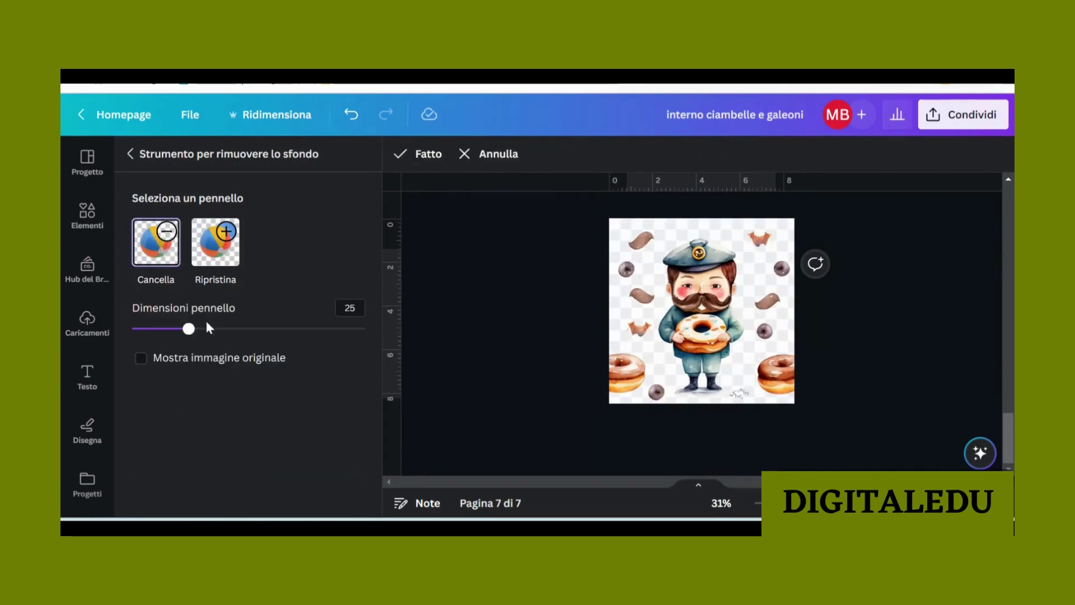
mouse_move(187, 328)
mouse_down()
mouse_move(172, 328)
mouse_move(202, 329)
mouse_up()
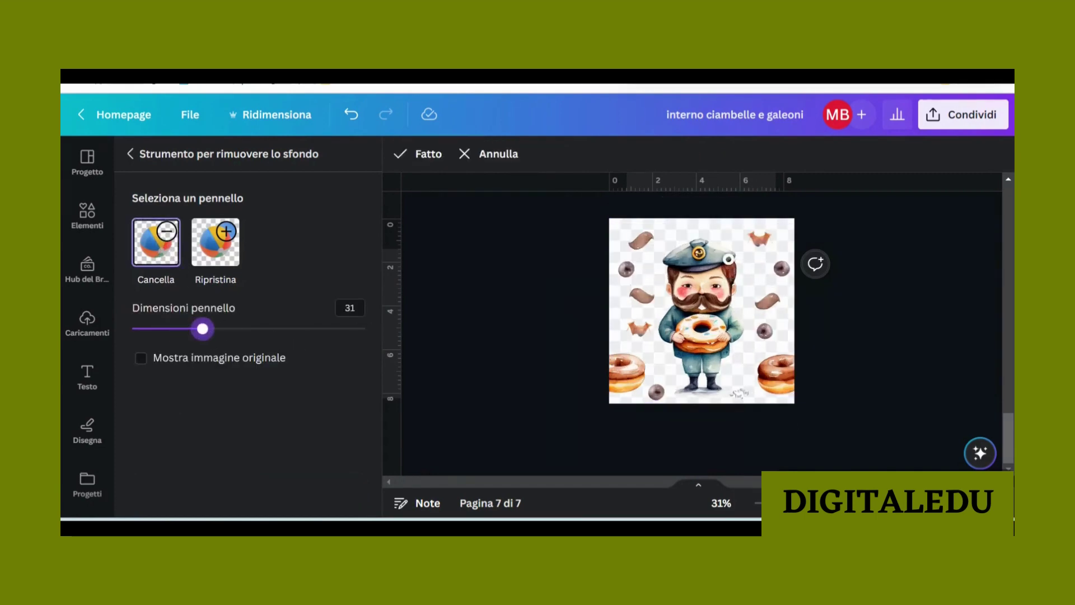
mouse_move(728, 259)
mouse_down()
mouse_move(685, 249)
mouse_move(699, 242)
mouse_up()
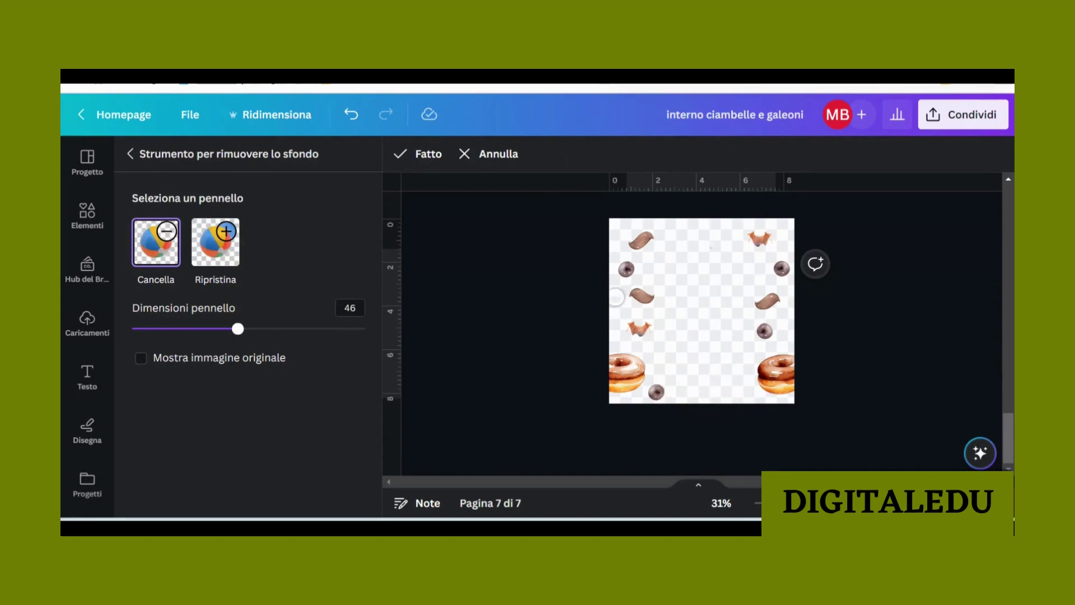
mouse_move(661, 331)
mouse_down()
mouse_move(630, 328)
mouse_move(645, 334)
mouse_up()
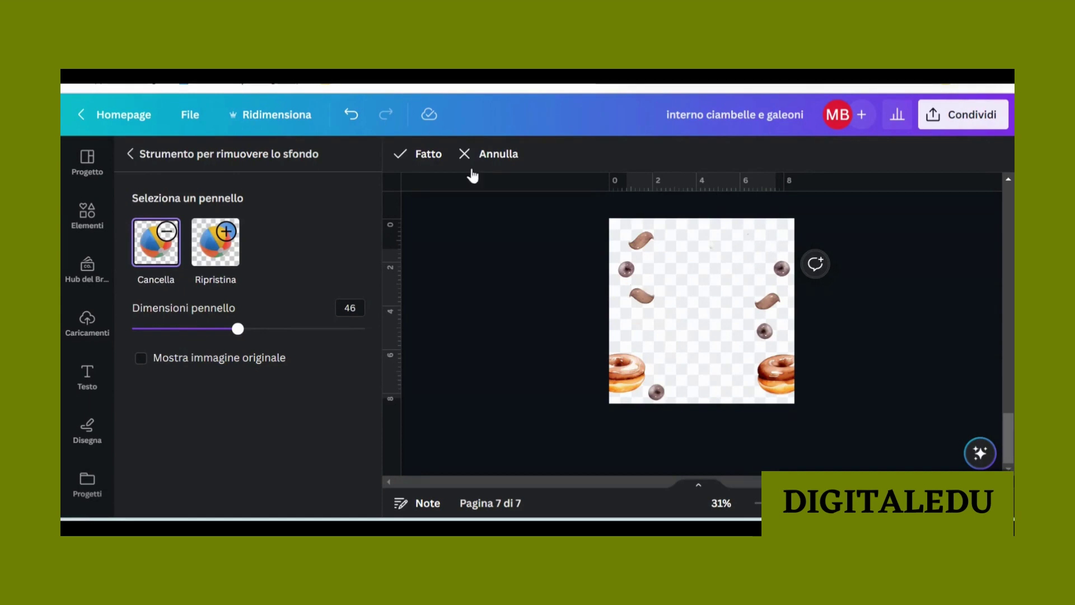
click(423, 155)
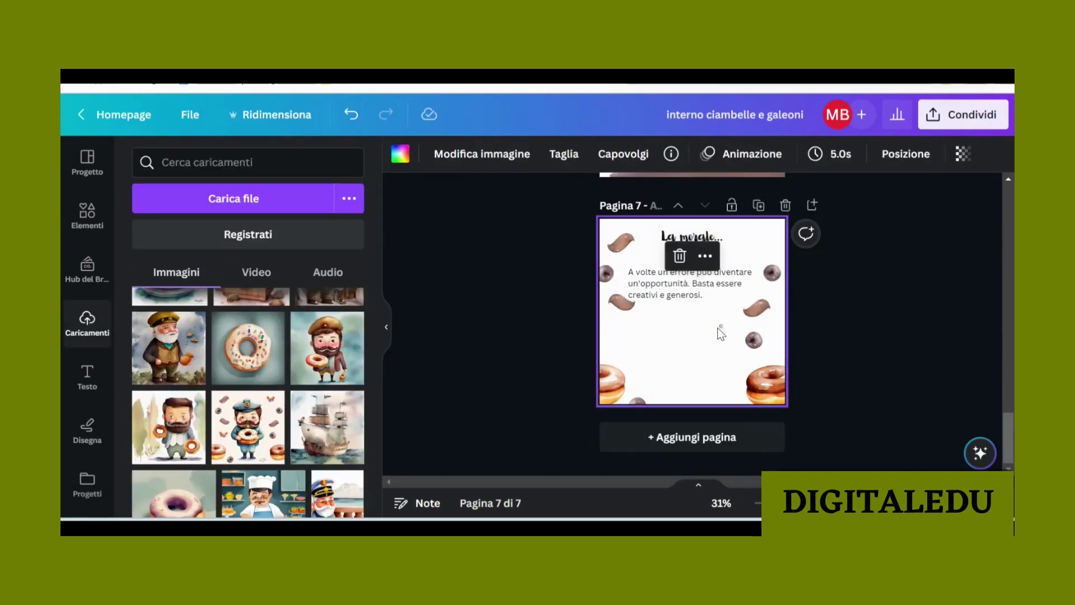
Step: Add the uploaded stack of sprinkled donuts, centred below the text on page 7, and remove its background
drag(717, 276, 714, 273)
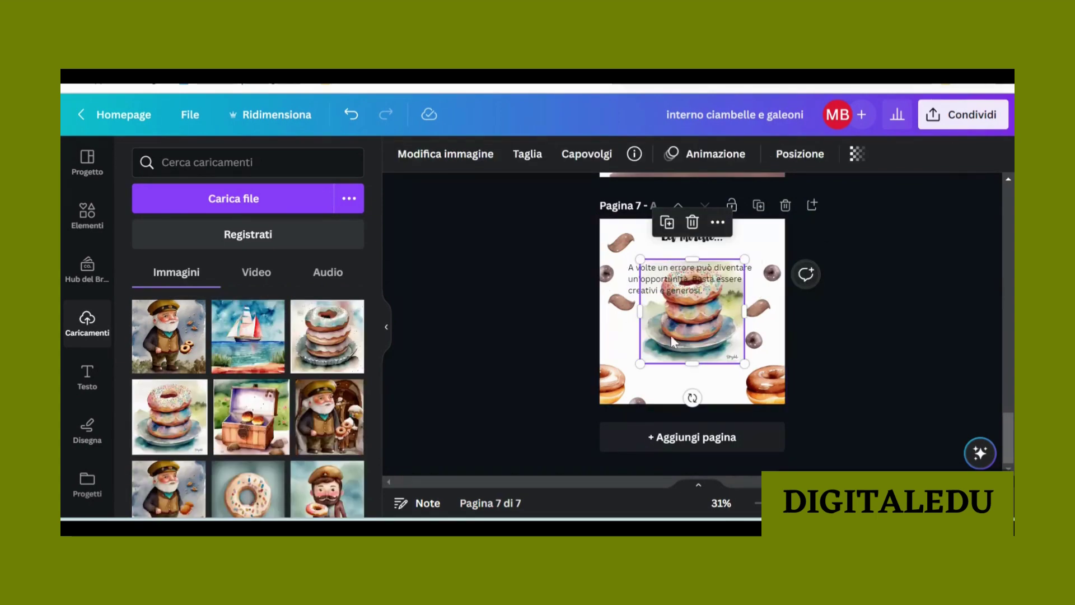
drag(670, 335, 679, 358)
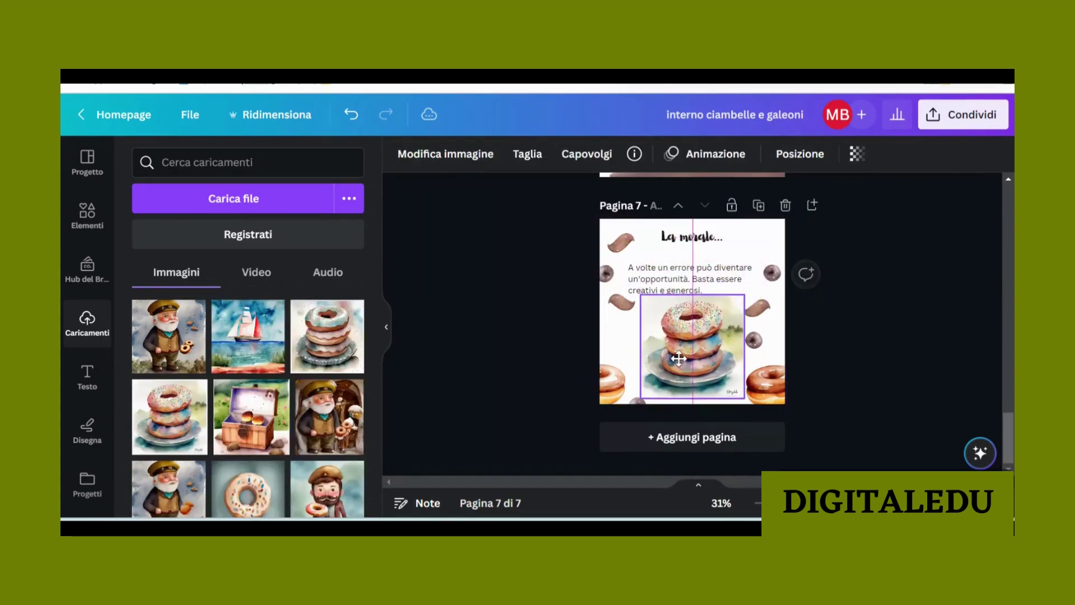
click(446, 153)
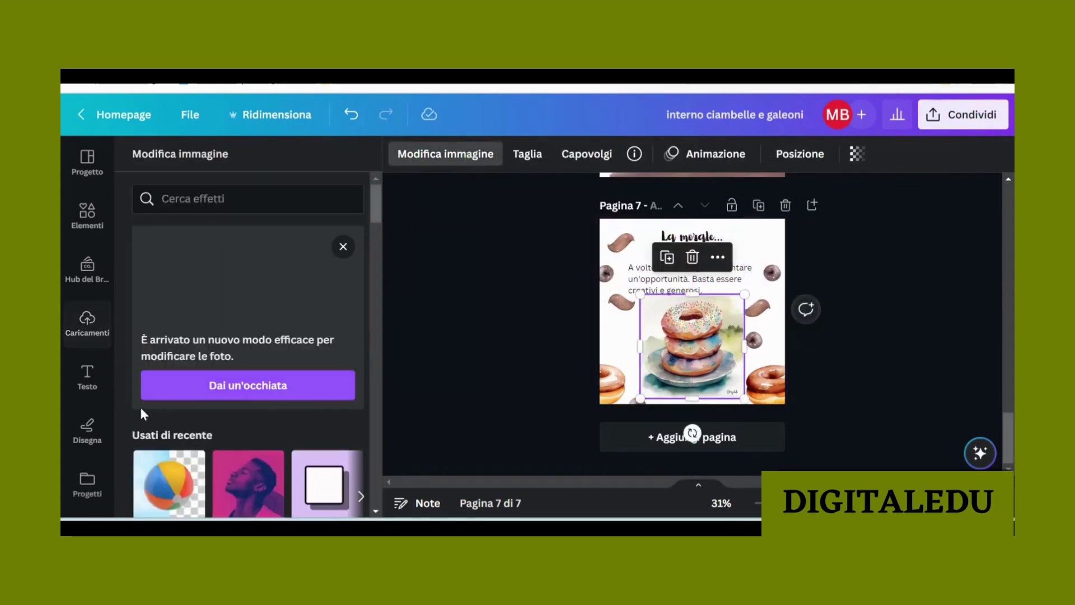
click(170, 481)
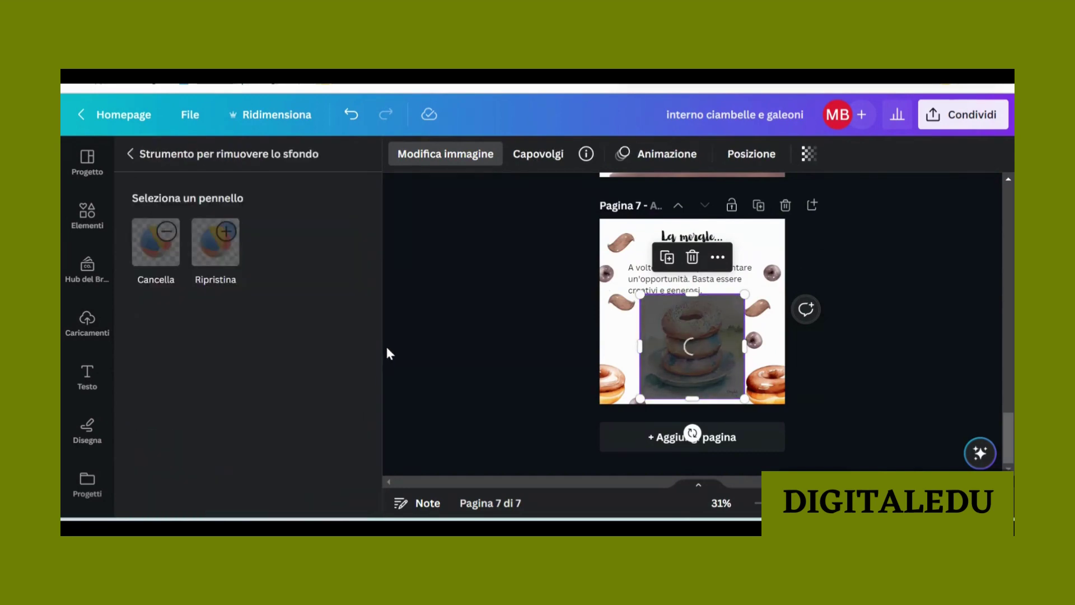
click(307, 489)
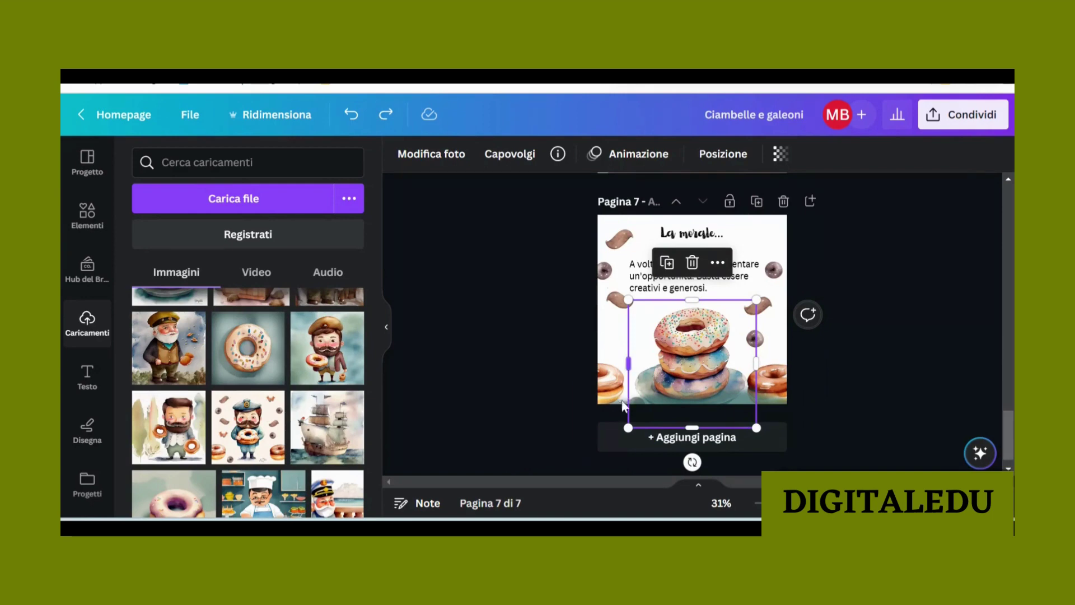
Step: Enlarge the donut stack on page 7 and place blurred teal shapes along the lower edge, following the "Ciambelle e galeoni" design
click(785, 404)
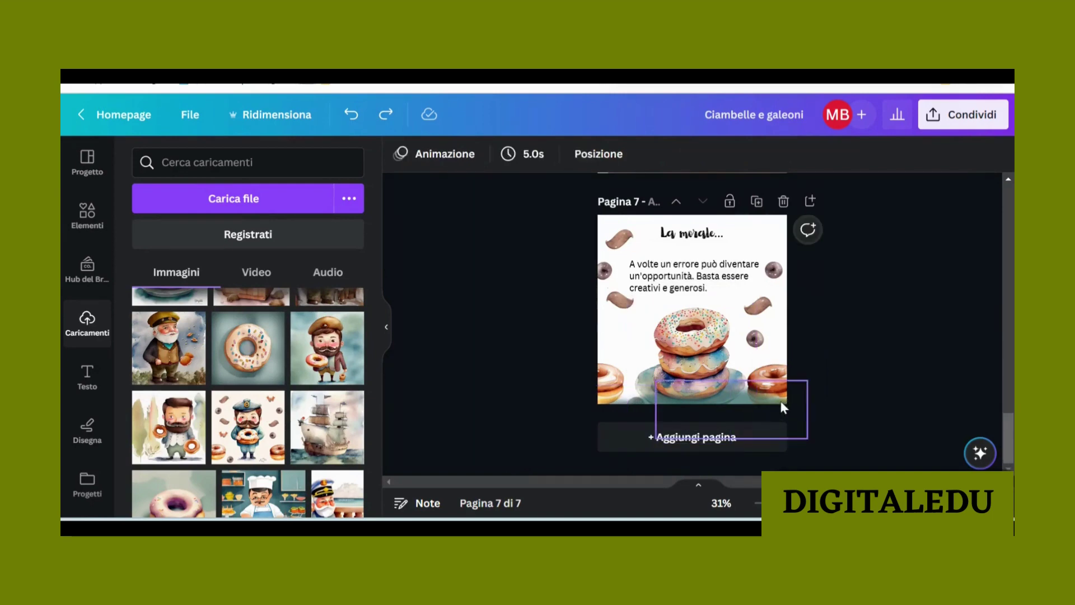
click(780, 401)
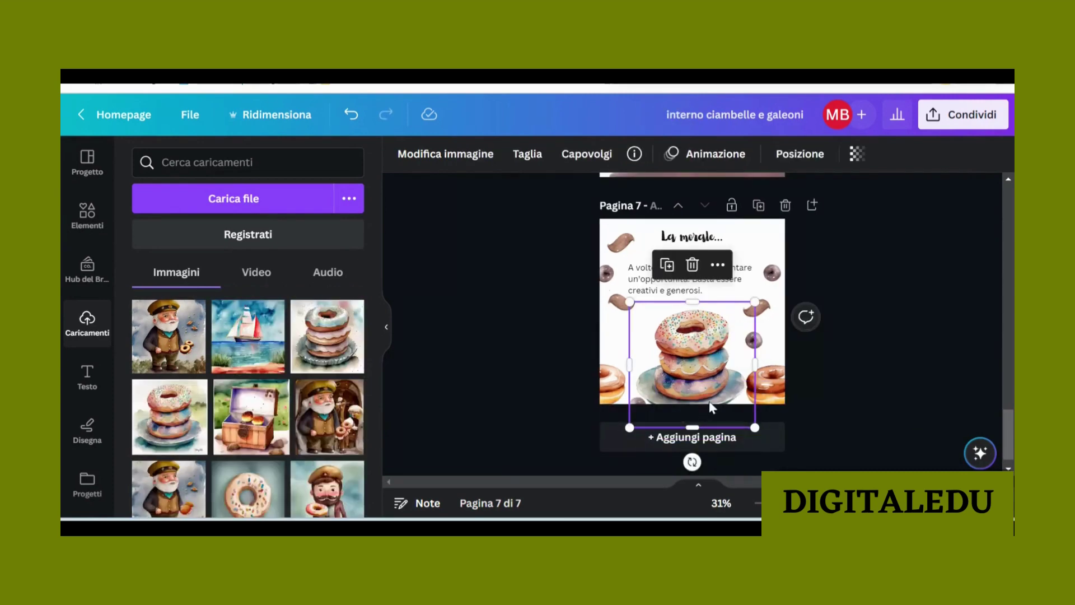
click(728, 403)
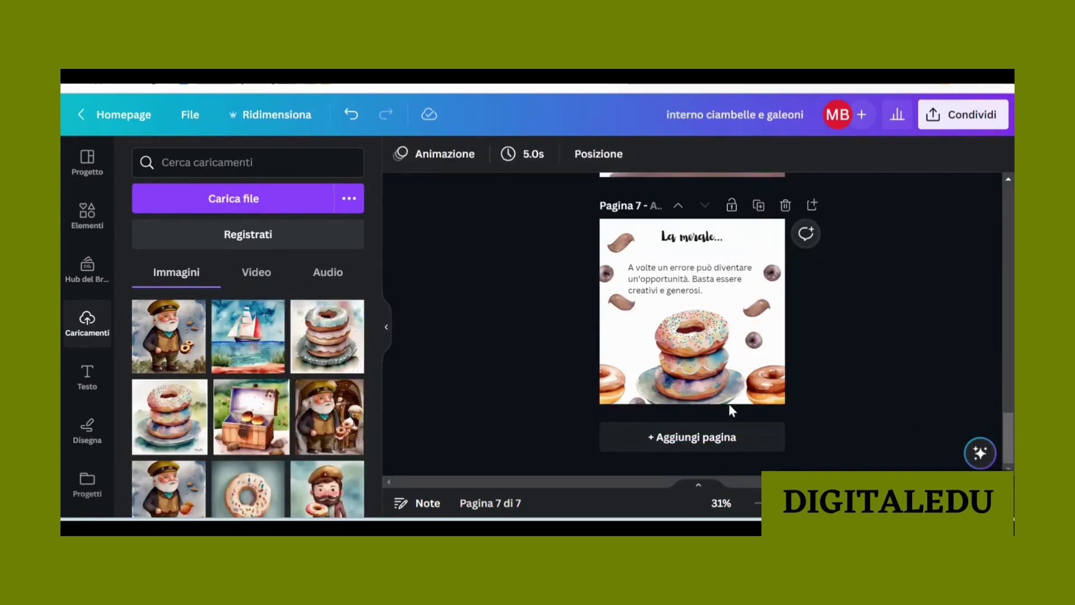
click(729, 409)
drag(729, 409, 647, 414)
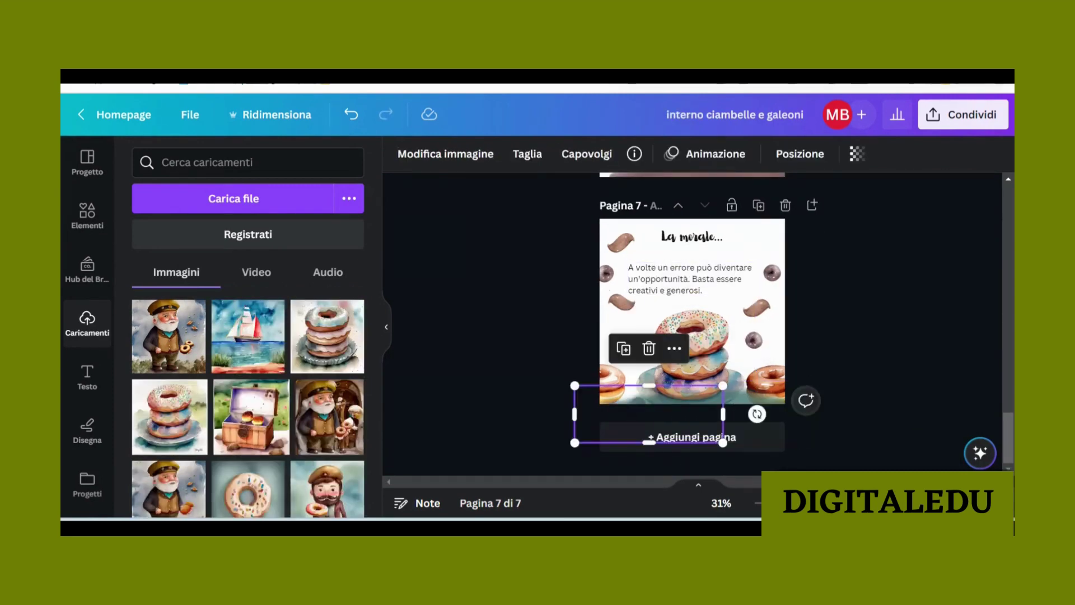
Step: Review all seven interior pages together in the page overview, then return to page 7
key(alt+1)
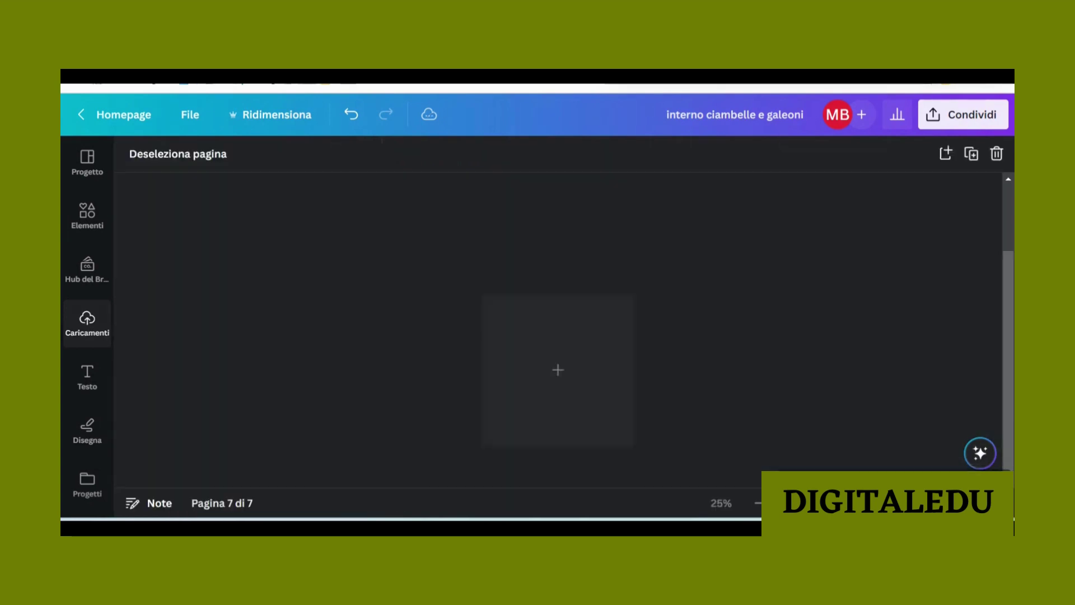
scroll(823, 388, up, 2)
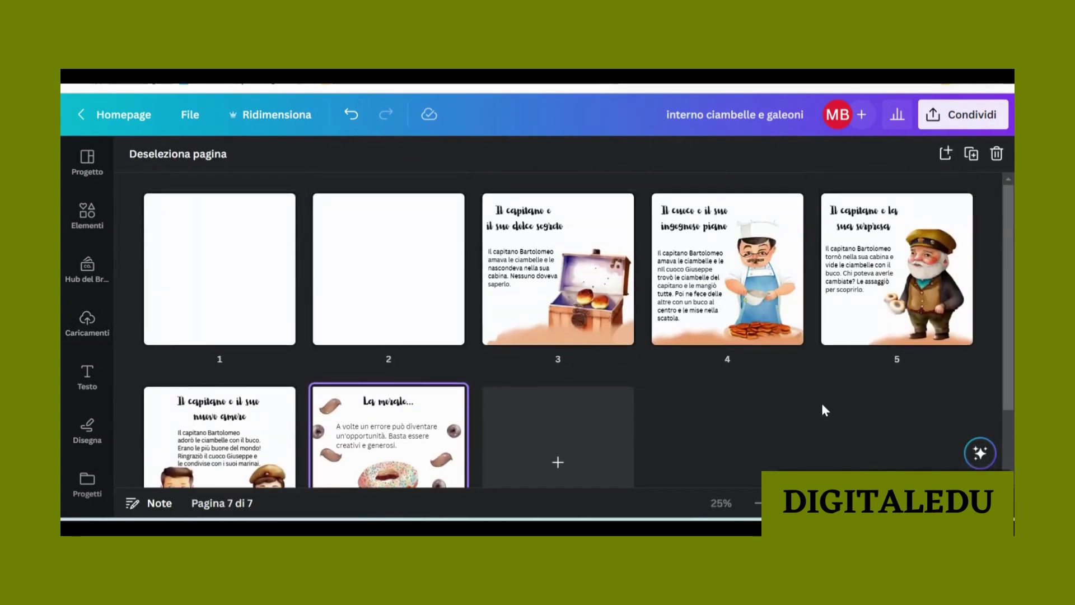
scroll(820, 411, down, 1)
scroll(823, 420, down, 1)
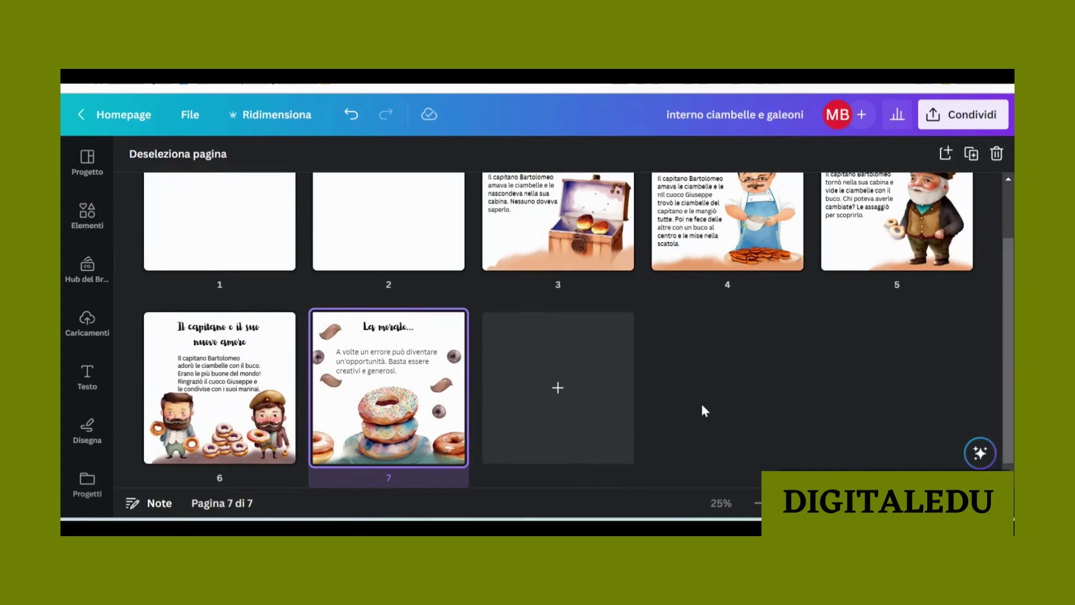
scroll(701, 406, up, 3)
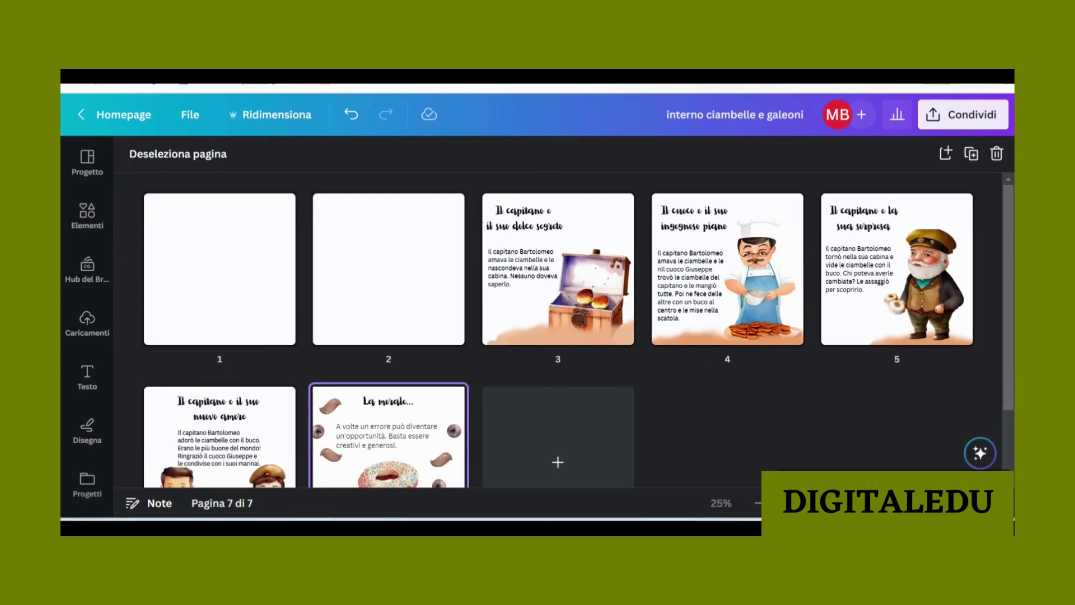
key(Escape)
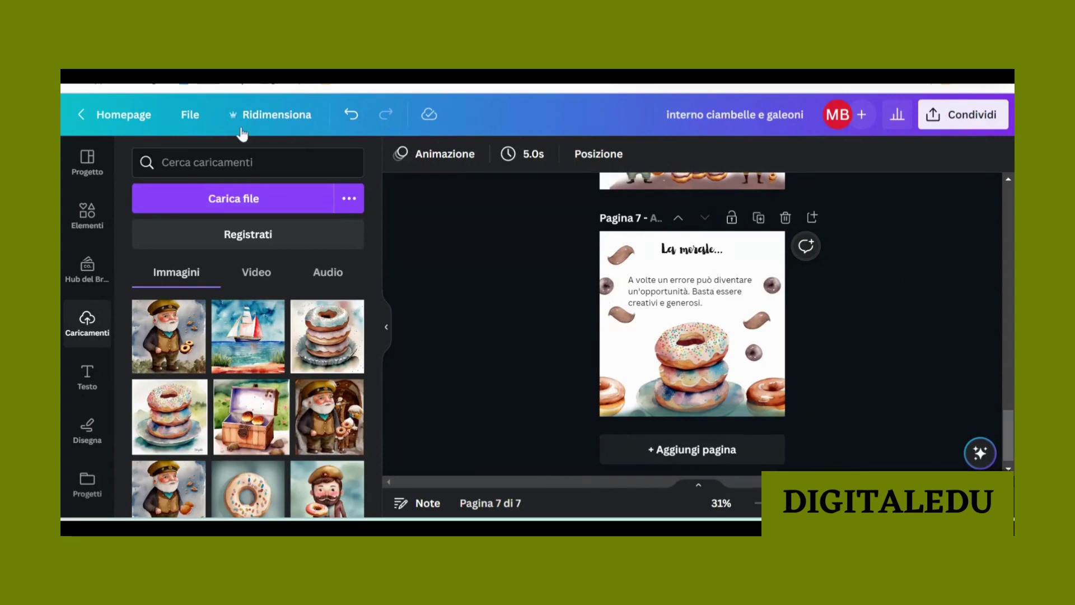
Step: Show the rulers and guides on the interior pages and return to page 3
click(193, 121)
mouse_move(305, 304)
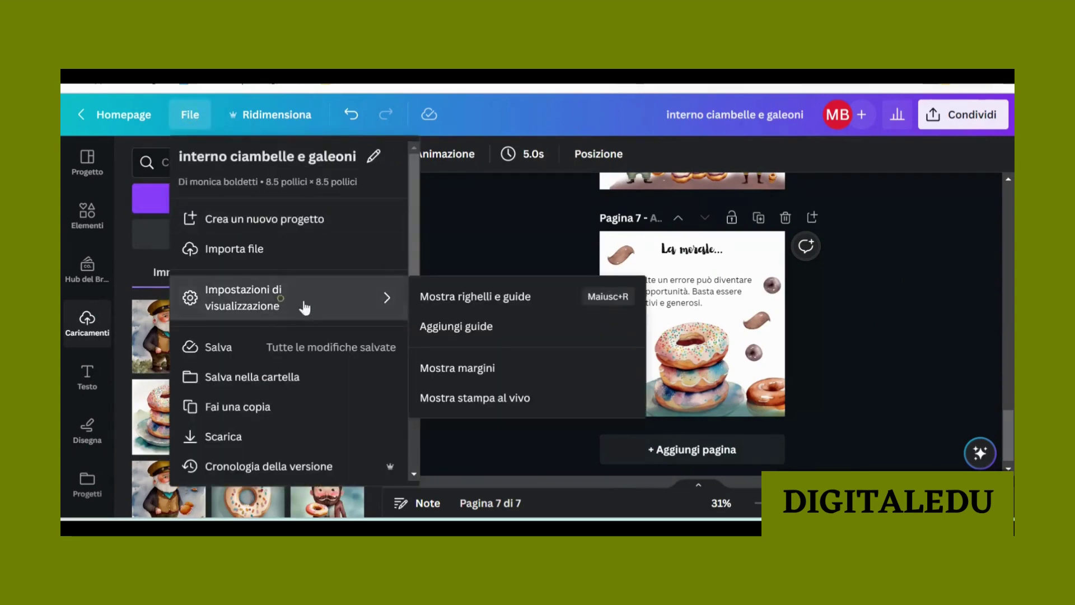
click(454, 296)
scroll(803, 383, up, 5)
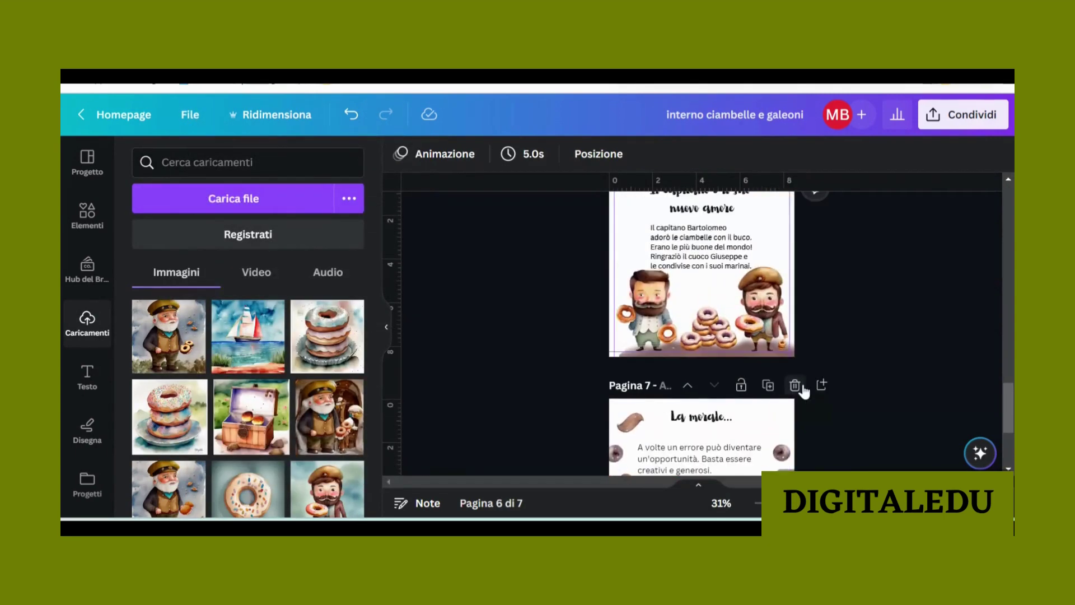
scroll(805, 391, up, 8)
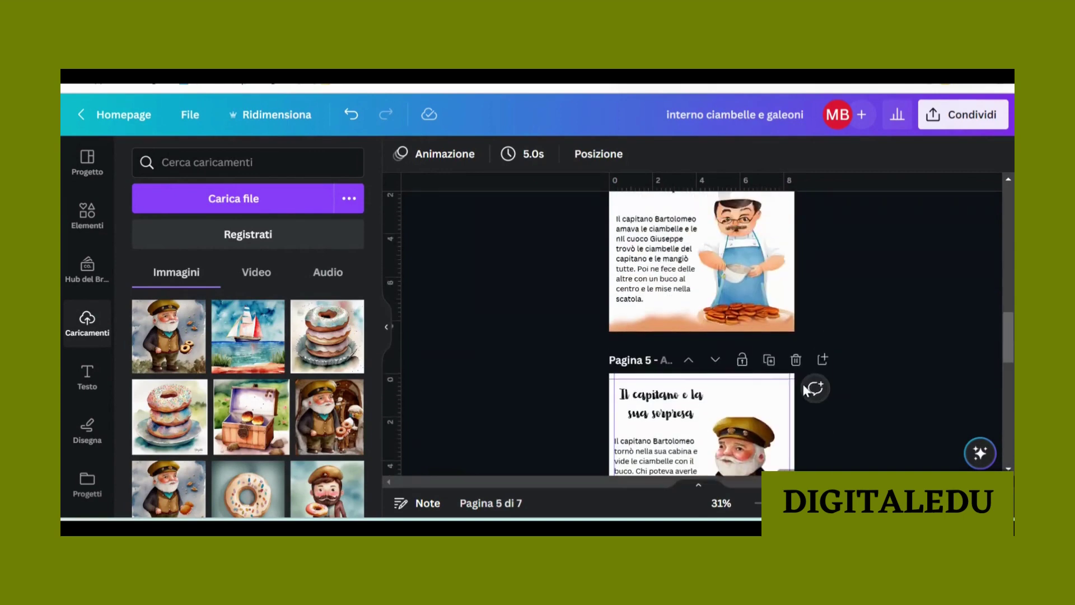
scroll(805, 390, up, 4)
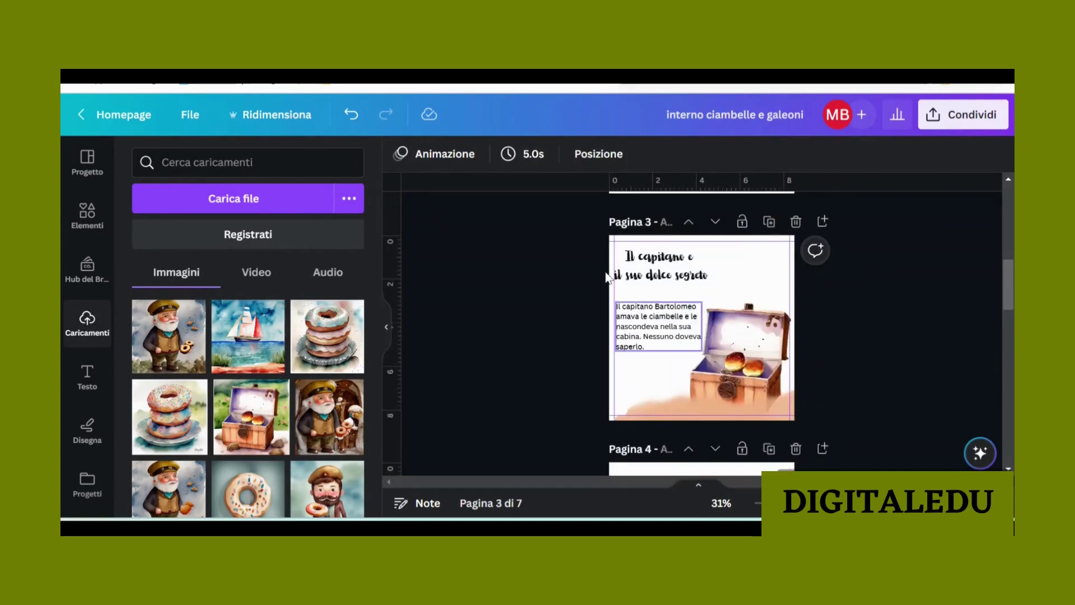
Step: Add a horizontal guide at the upper edge of page 3's body text and align the body text on page 5 with it
drag(582, 186, 583, 304)
scroll(680, 369, down, 3)
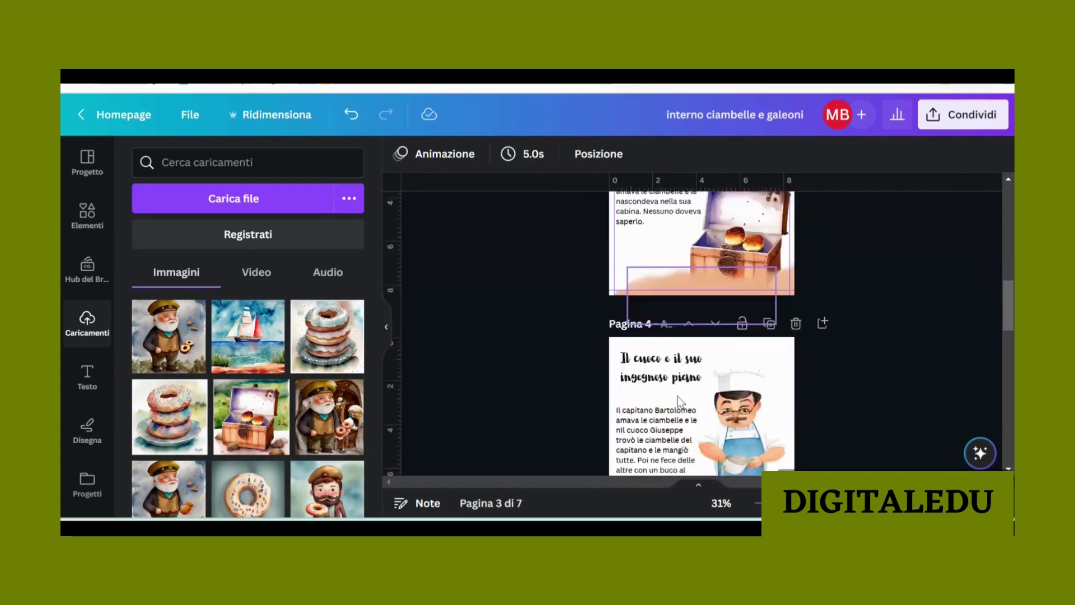
scroll(646, 404, down, 3)
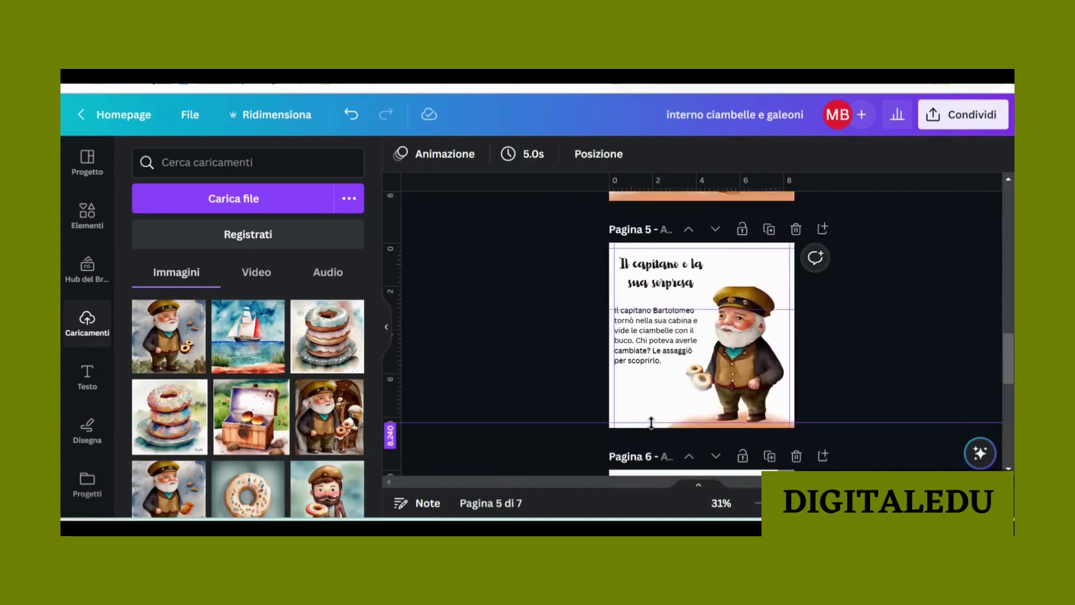
drag(655, 337, 652, 335)
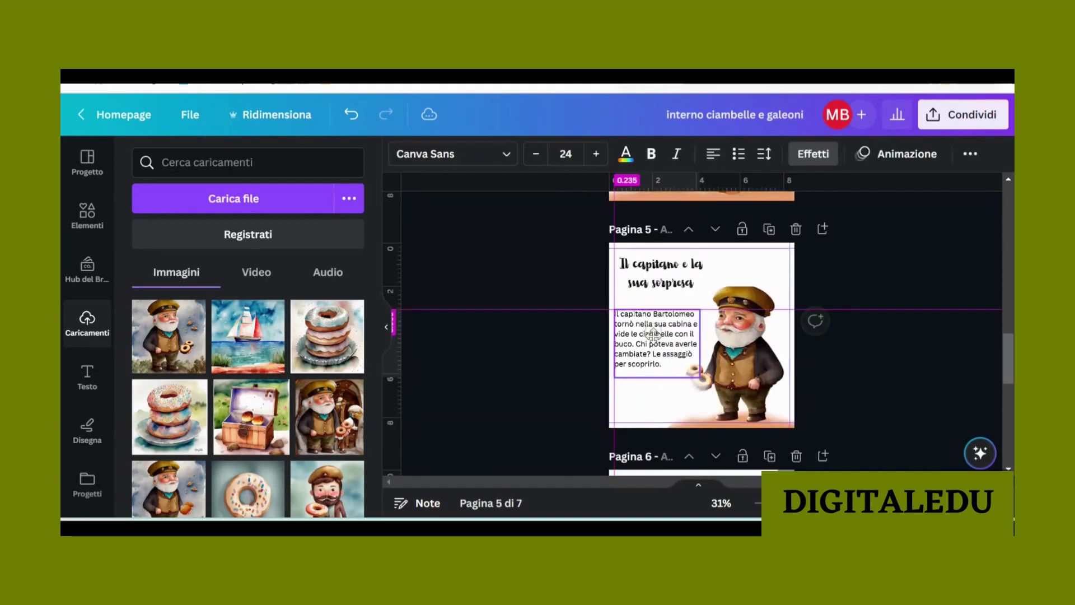
Step: Return to page 3 and add a horizontal guide at the upper edge of its title
click(943, 367)
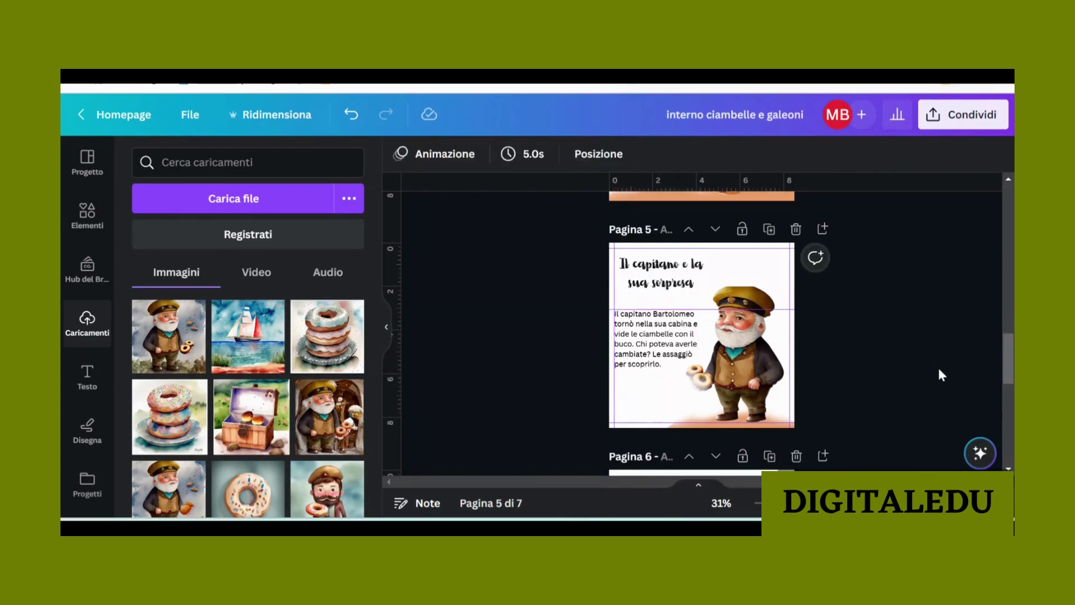
scroll(906, 375, up, 10)
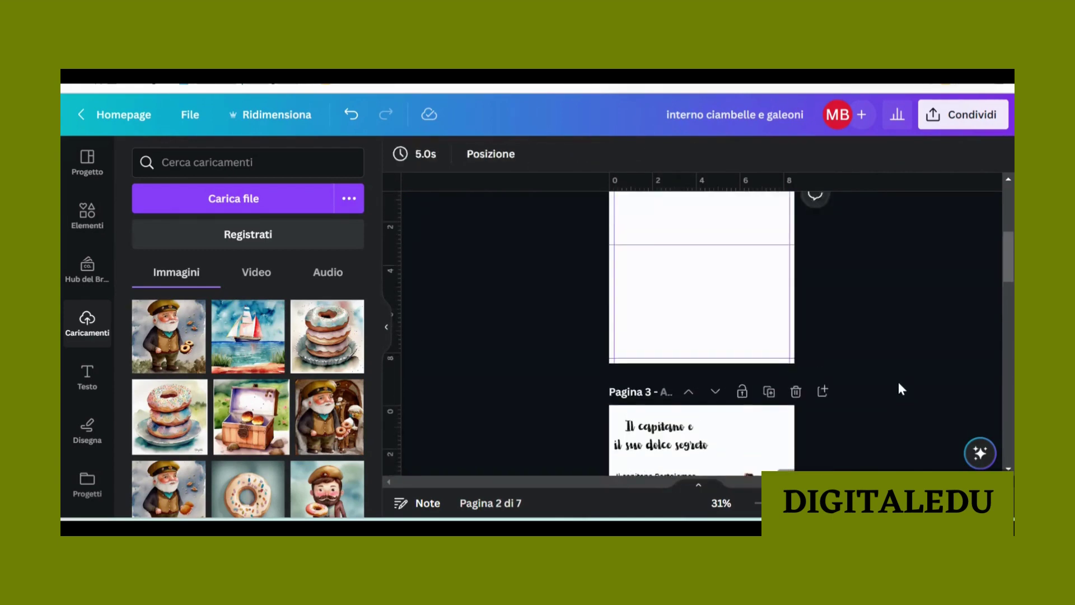
scroll(898, 381, up, 3)
scroll(903, 381, down, 3)
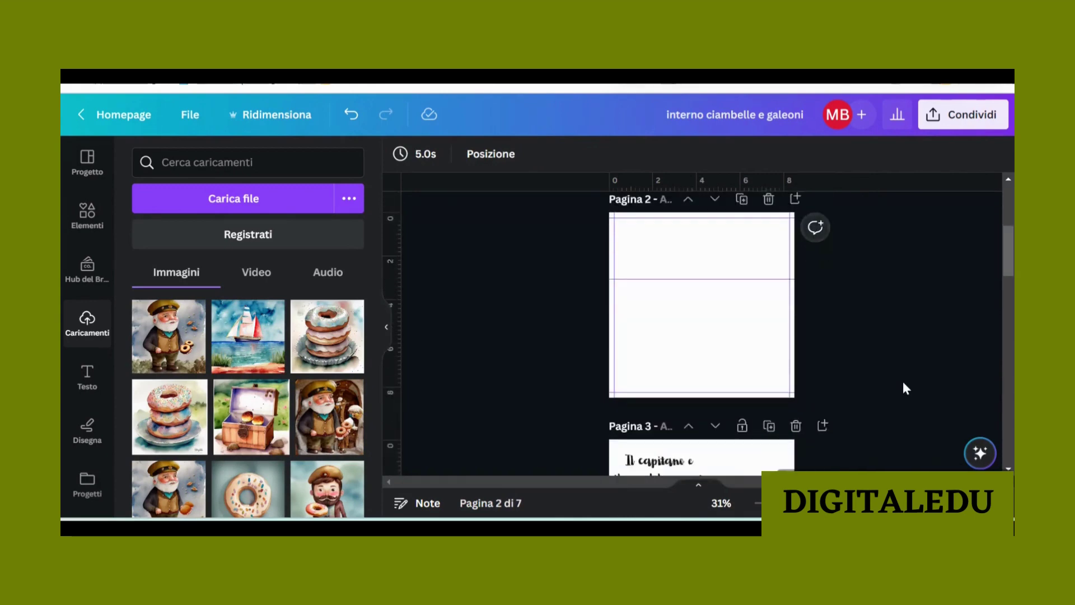
scroll(902, 381, down, 3)
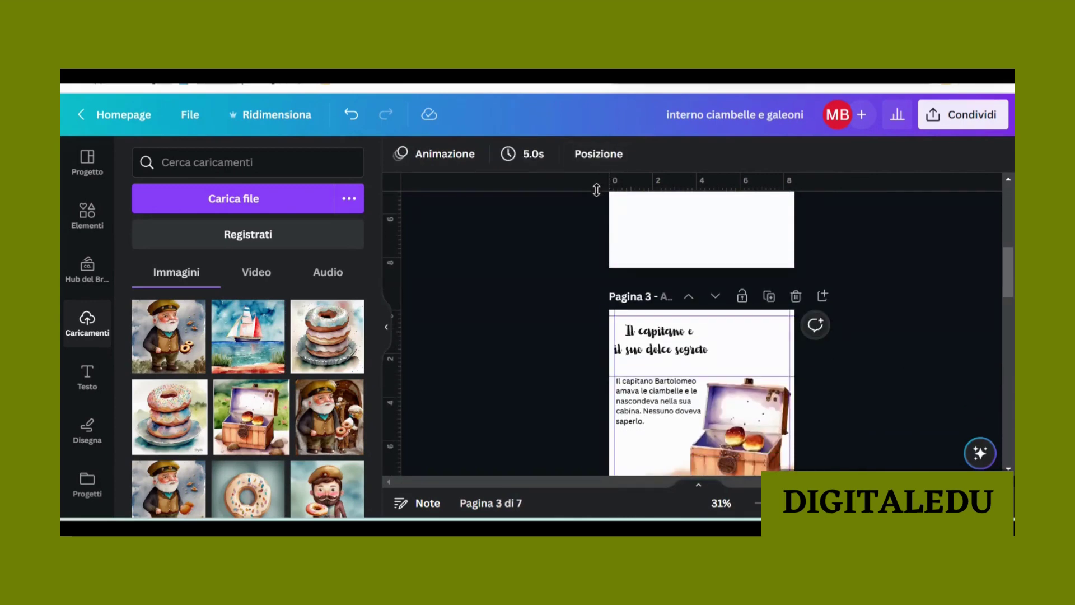
drag(596, 190, 596, 315)
click(749, 376)
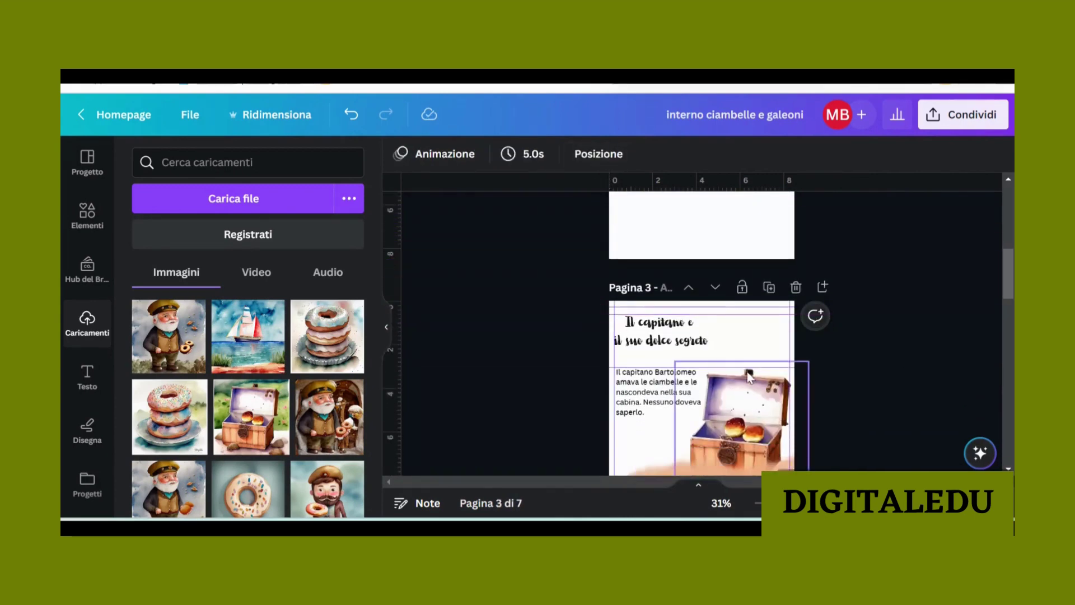
Step: Nudge page 6's title into line with the title guide and check the titles on pages 5 and 7 against it
scroll(749, 376, down, 3)
scroll(664, 372, down, 4)
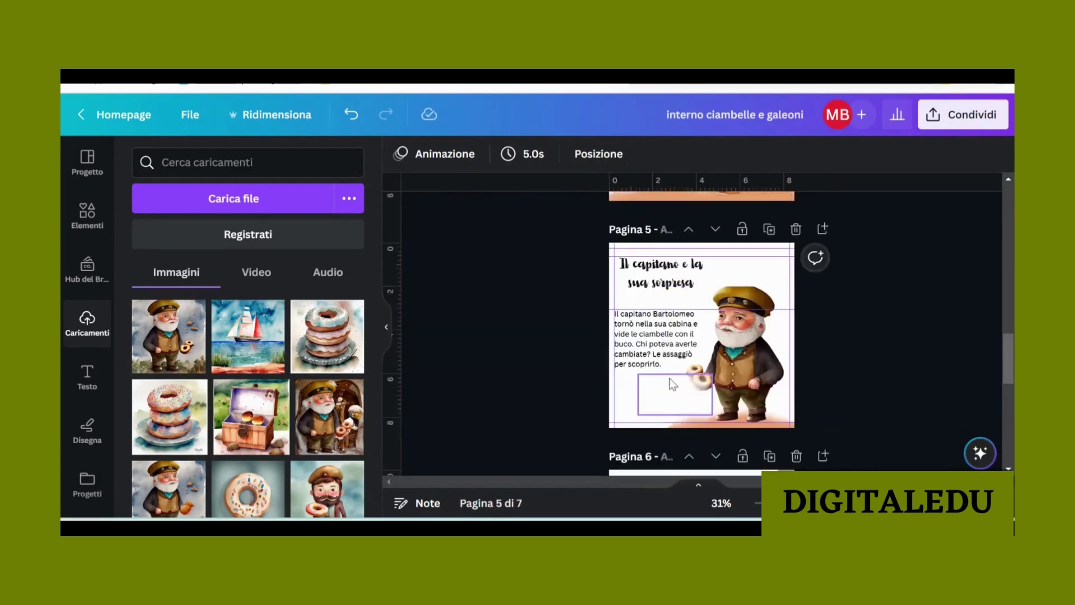
scroll(656, 371, down, 1)
scroll(656, 371, down, 4)
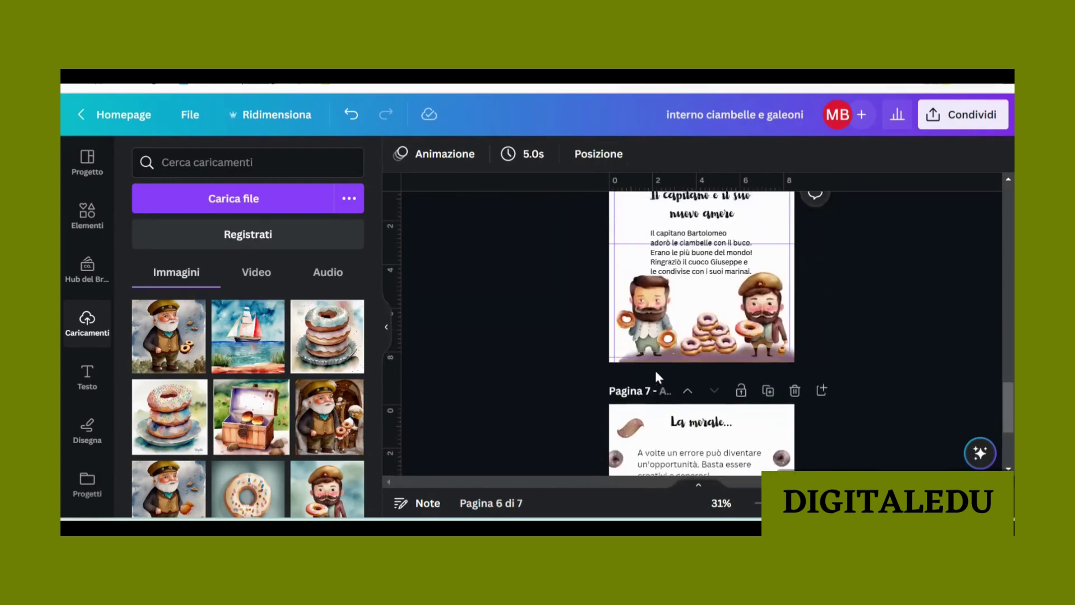
scroll(655, 371, up, 2)
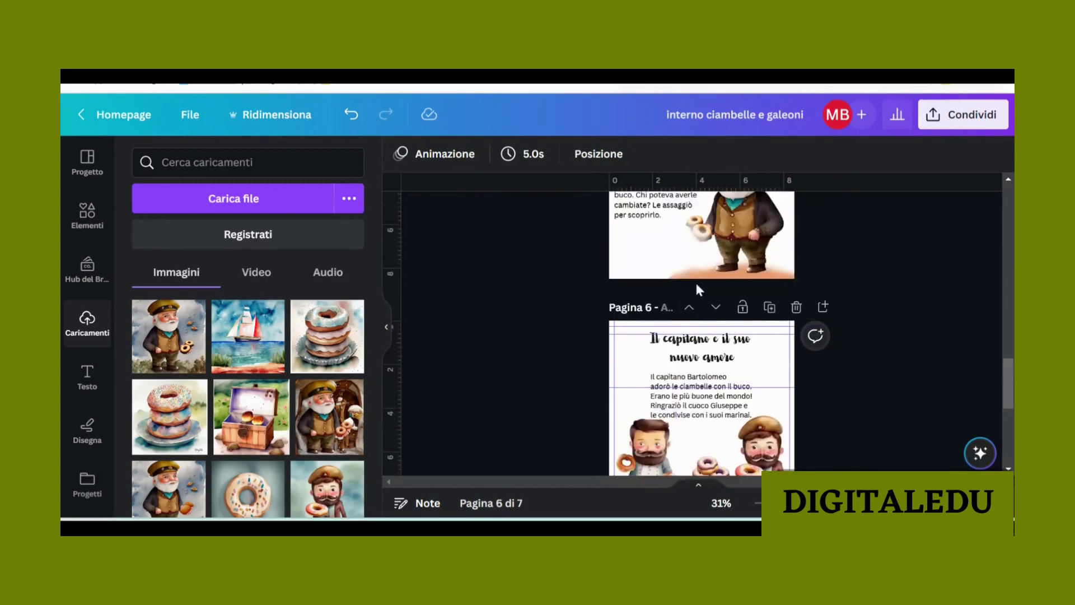
click(719, 346)
drag(718, 345, 717, 347)
click(851, 331)
scroll(852, 331, down, 5)
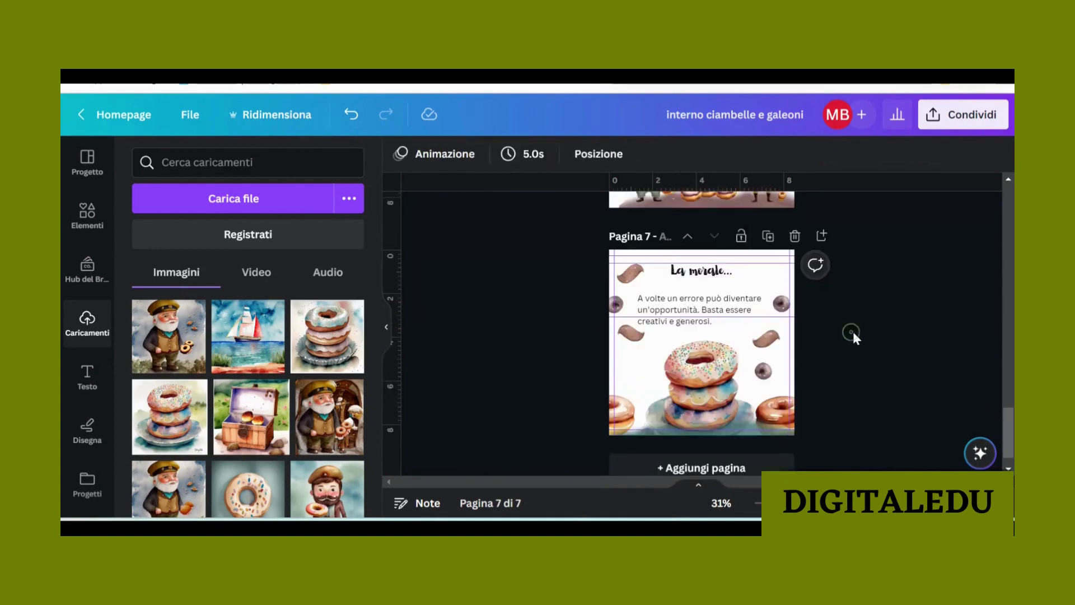
Step: Hide the rulers and guides and review all interior pages in the page overview
scroll(796, 313, up, 3)
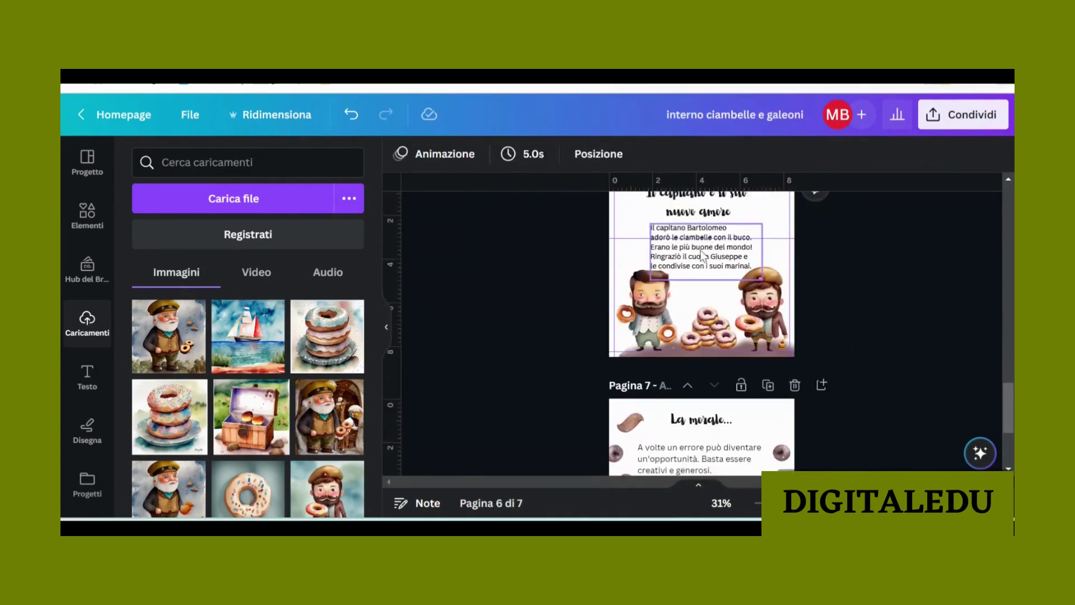
scroll(699, 325, up, 2)
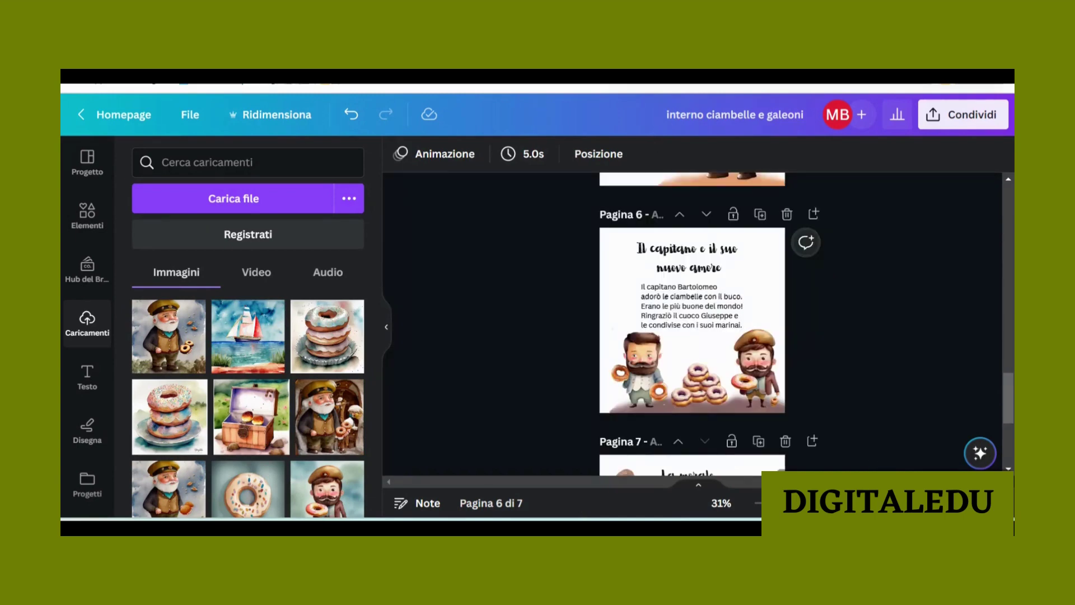
click(985, 503)
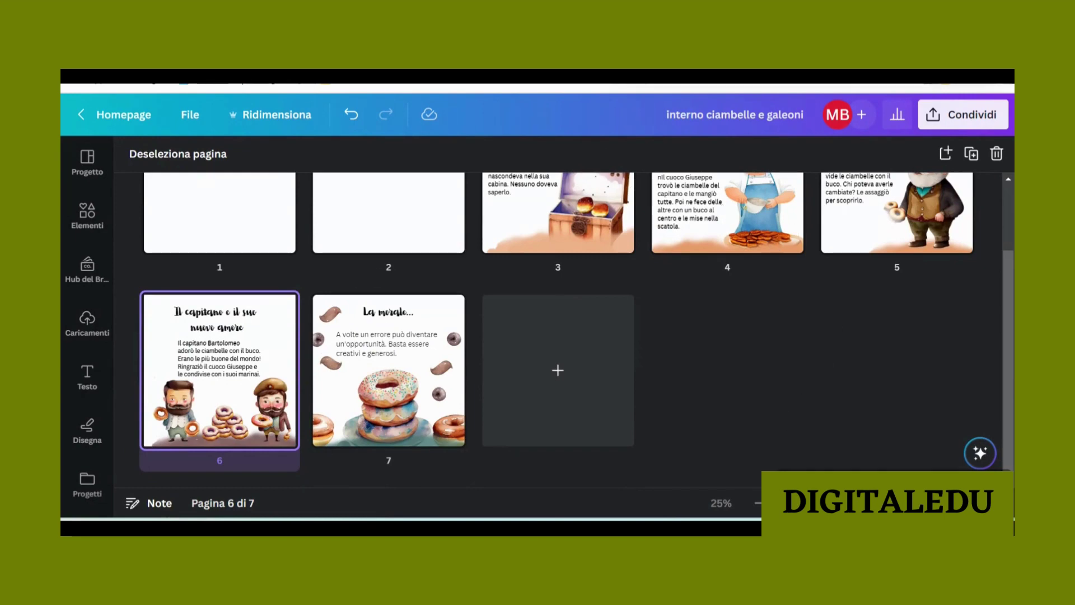
scroll(659, 358, up, 2)
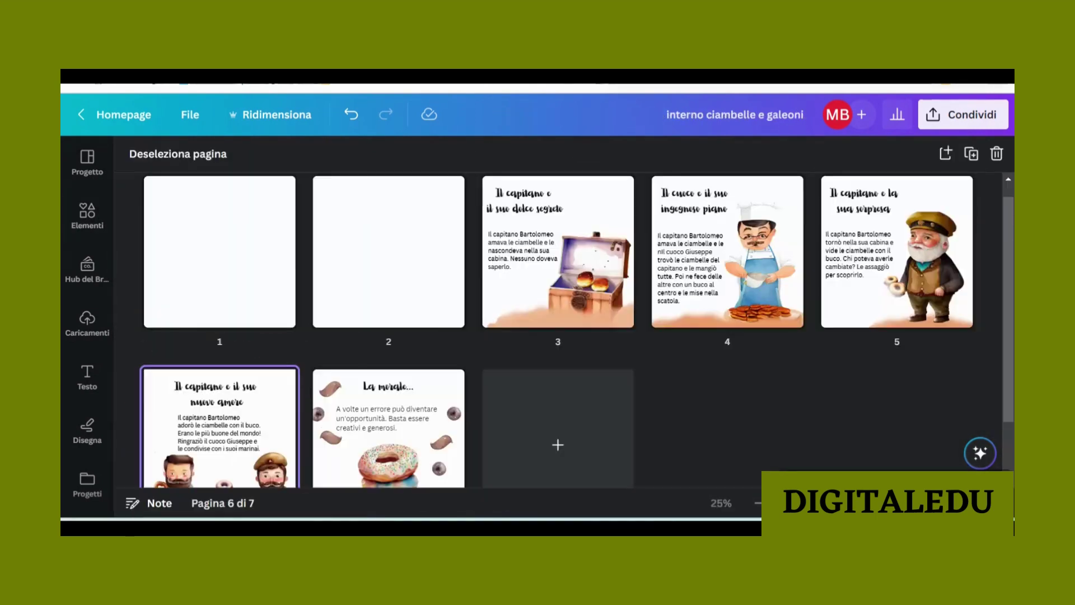
Step: Start Magic Edit (Ritocco magico) on page 4's chef image and brush over the biscuits on the tray with brush size 22
click(714, 246)
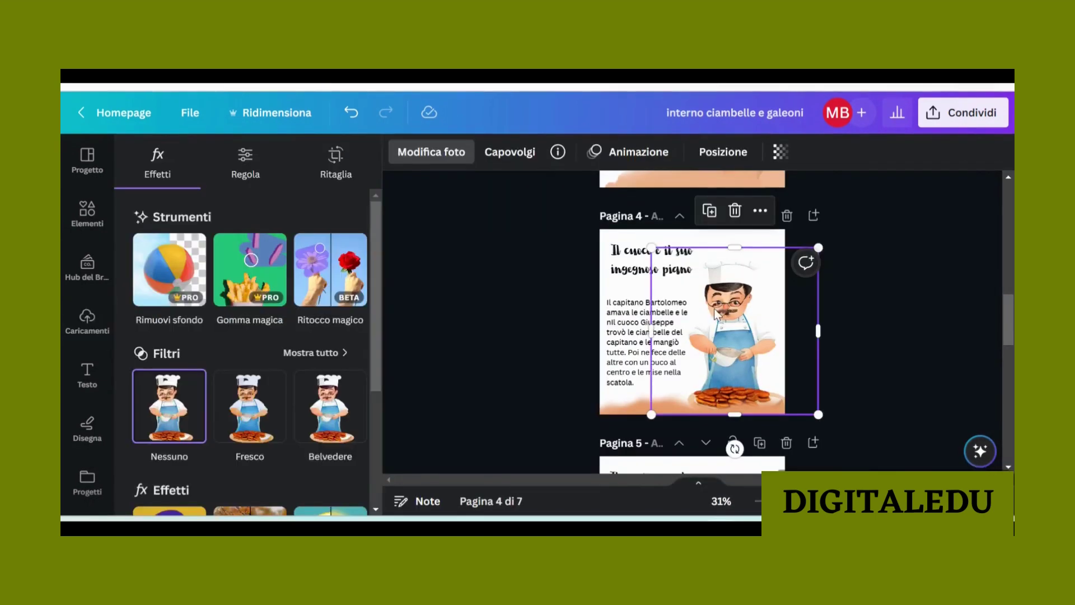
click(332, 277)
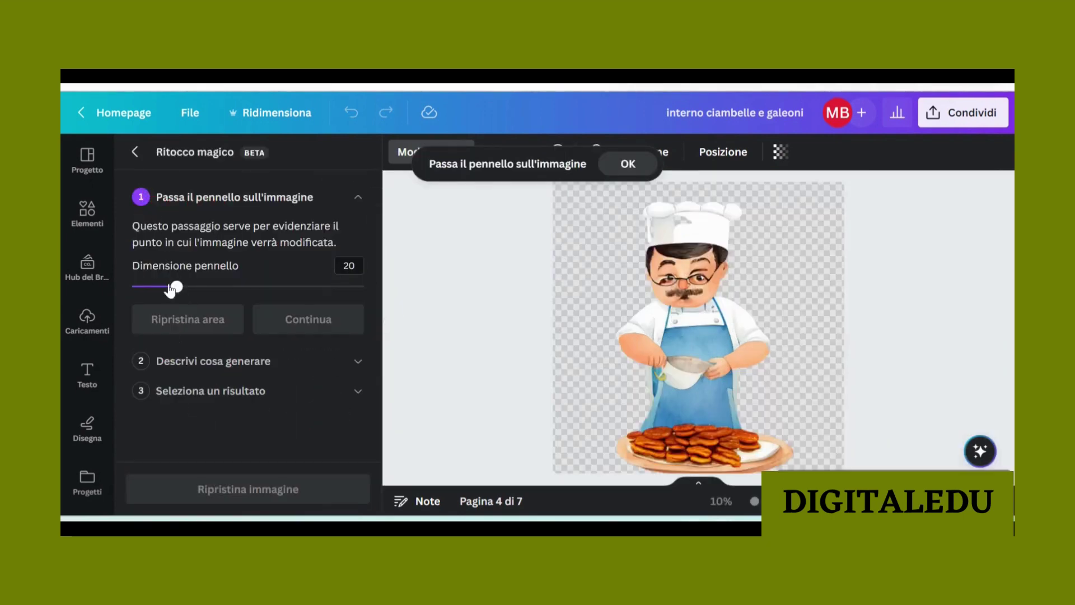
drag(175, 288, 181, 288)
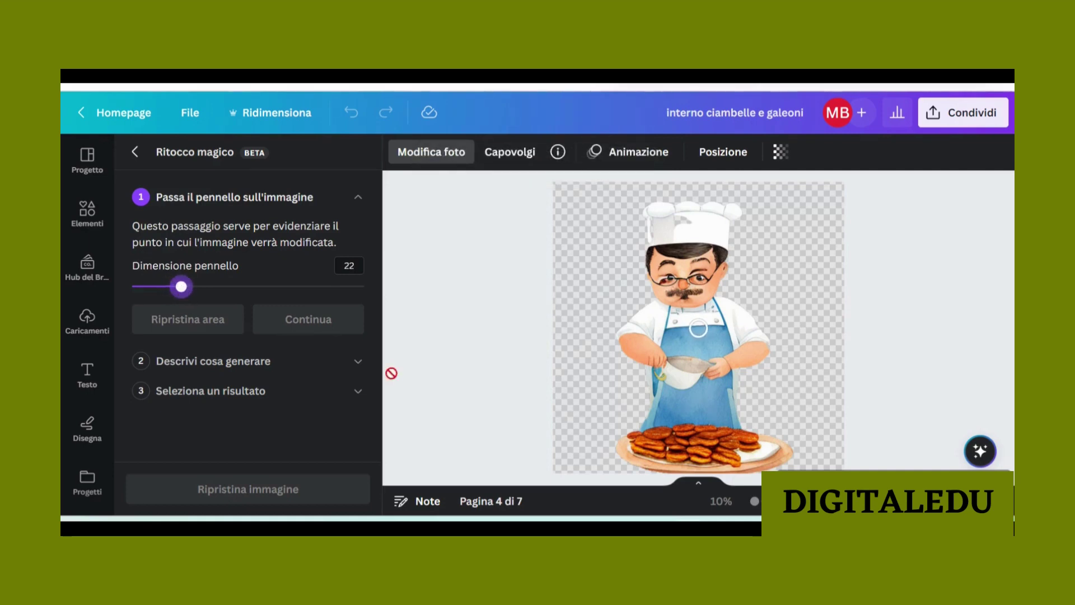
click(638, 440)
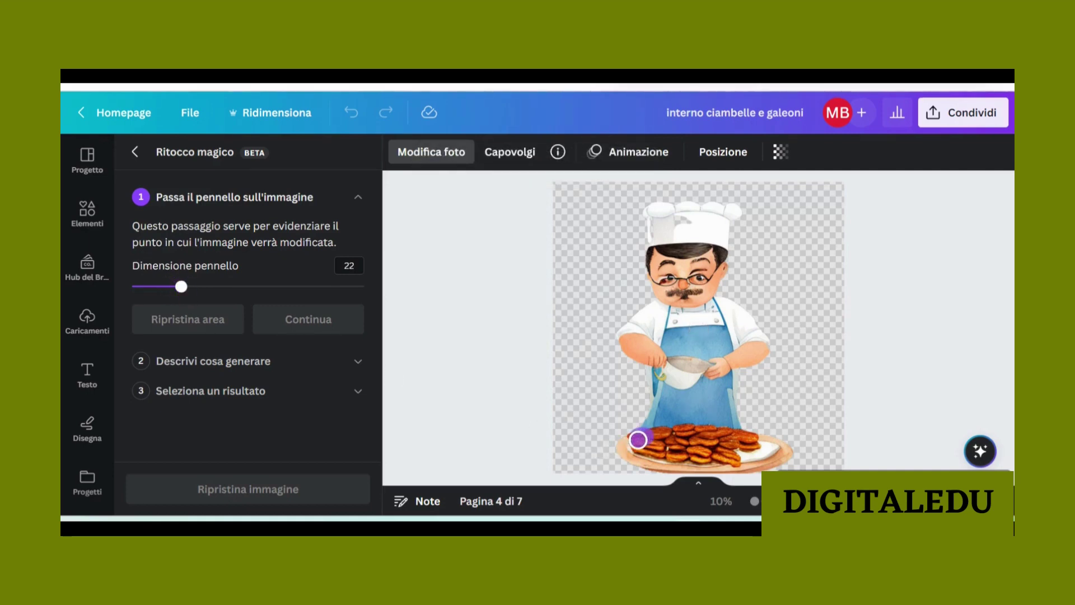
mouse_move(638, 439)
mouse_down()
mouse_move(748, 454)
mouse_move(739, 459)
mouse_move(752, 446)
mouse_move(656, 432)
mouse_move(721, 442)
mouse_up()
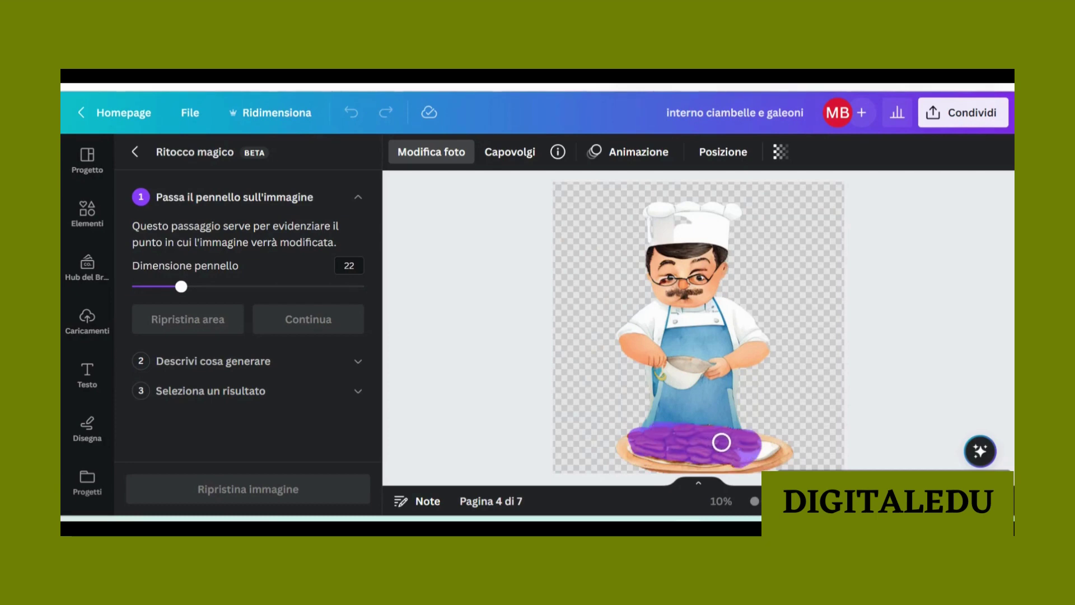
Step: Describe donuts as the content for the brushed area and generate the results
click(282, 320)
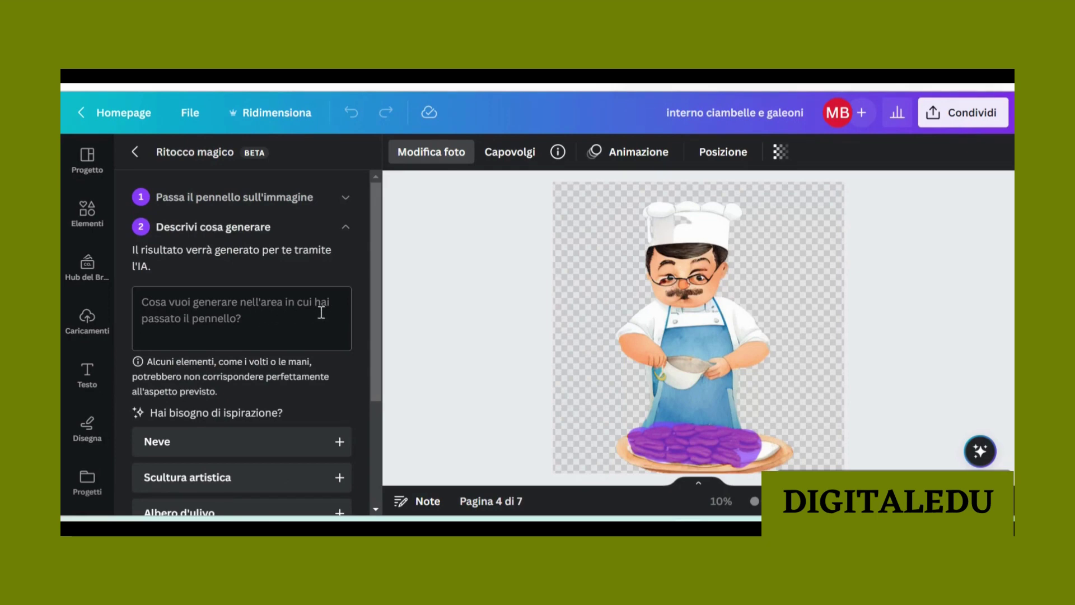
click(148, 305)
text(dont)
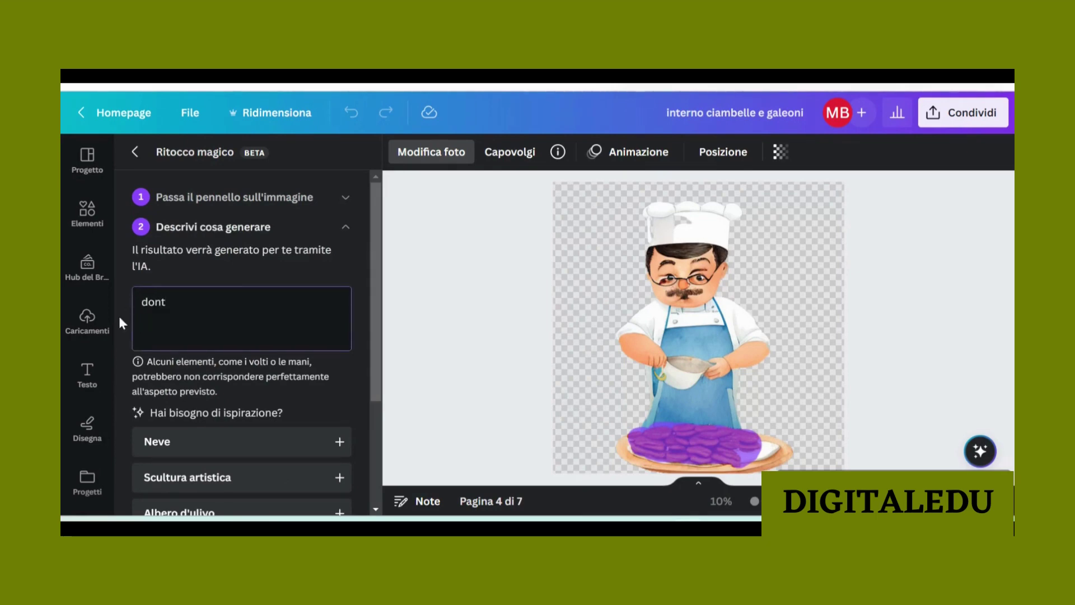
scroll(247, 392, down, 3)
click(252, 410)
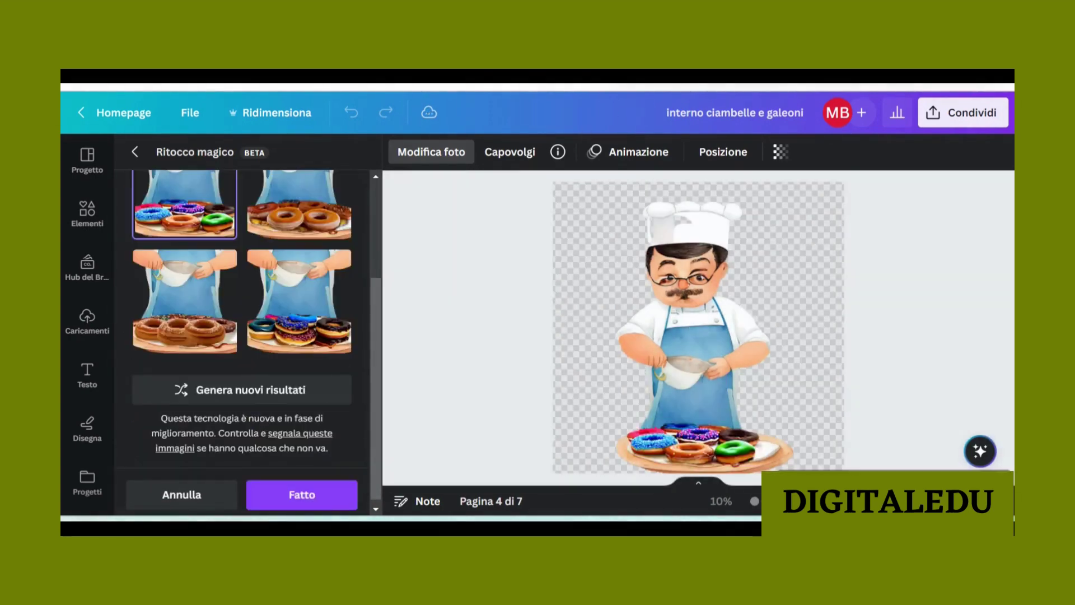
Step: Choose the generated result with the flat brown glazed donuts on the tray and apply it to page 4's chef image
scroll(297, 269, up, 2)
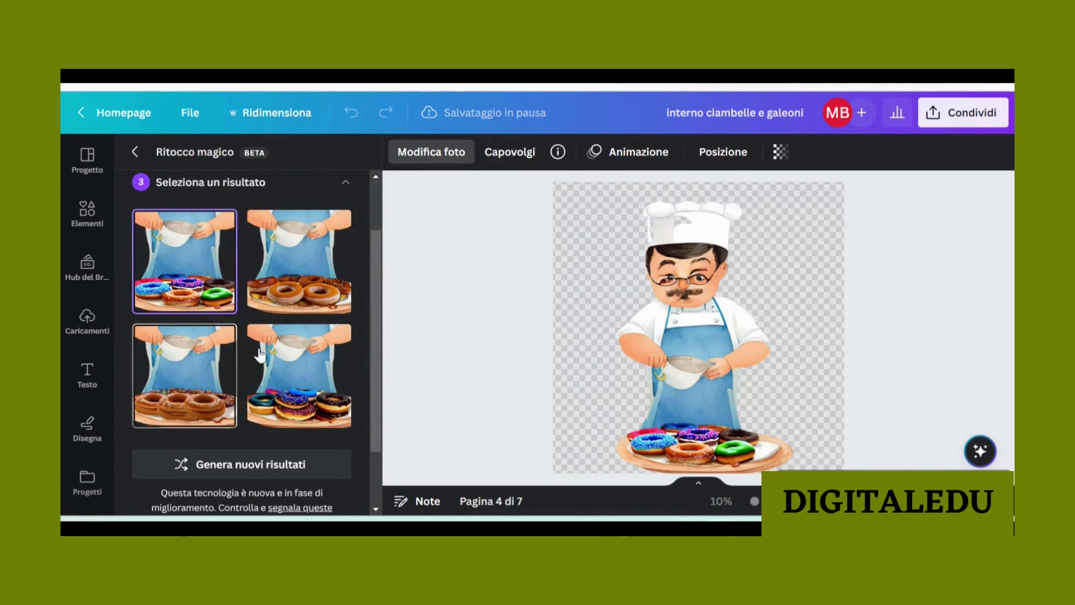
click(299, 261)
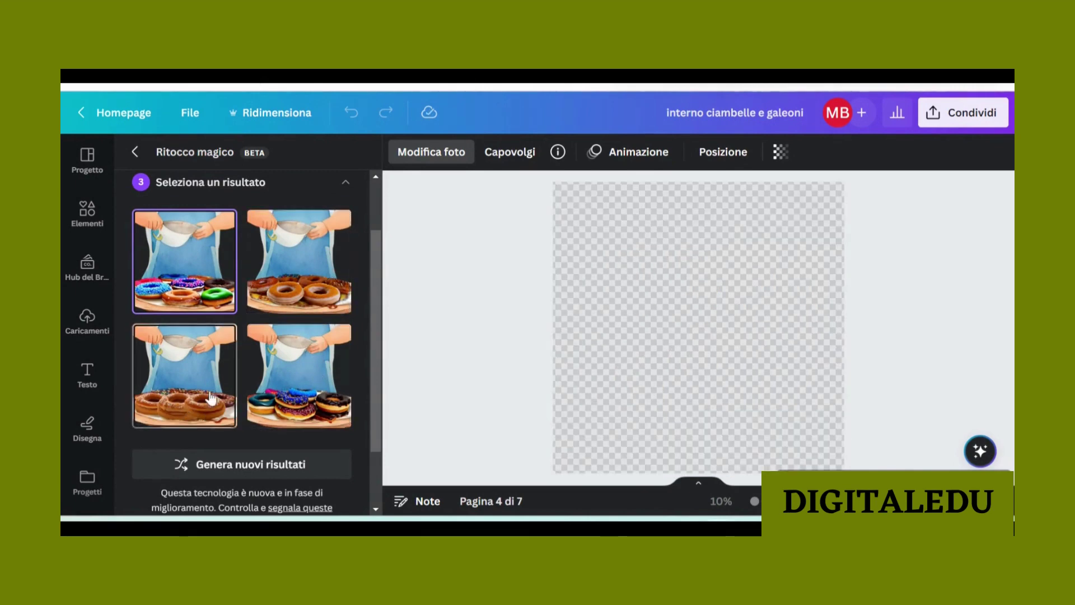
scroll(211, 398, down, 1)
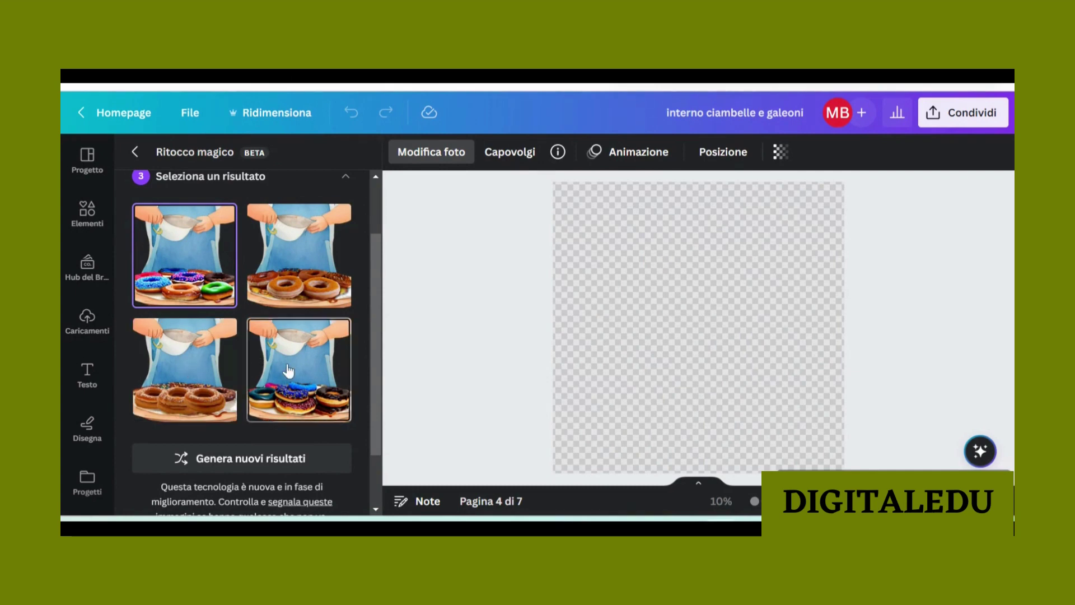
click(290, 266)
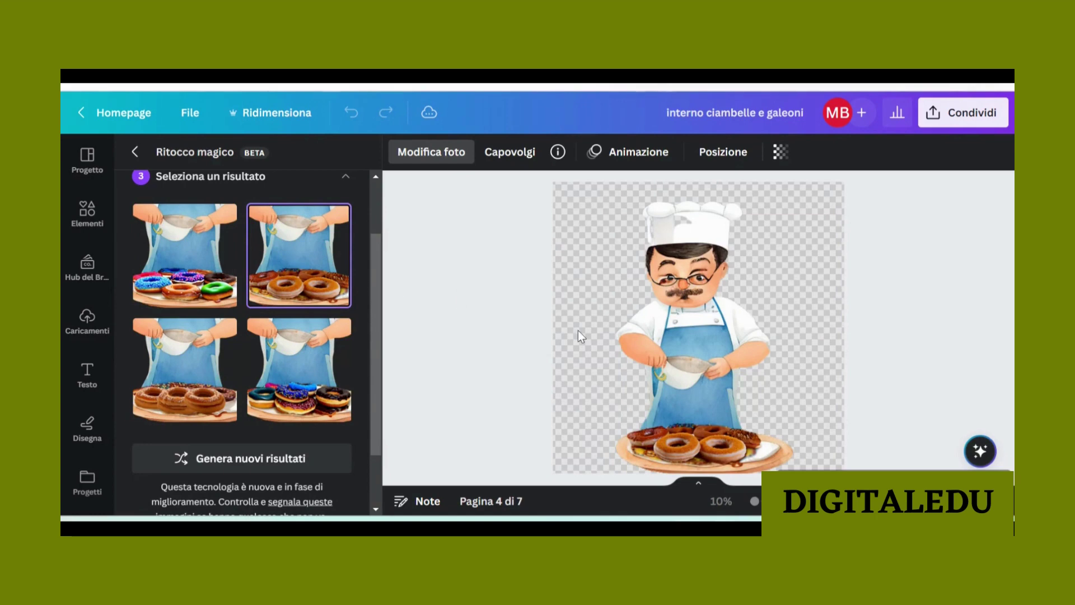
click(430, 117)
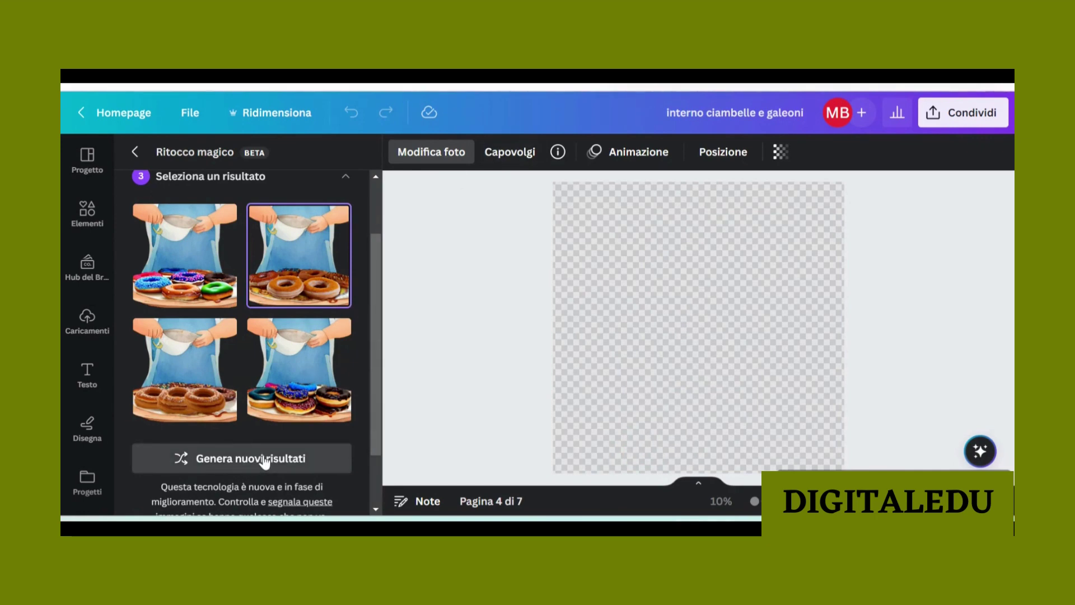
scroll(258, 476, down, 2)
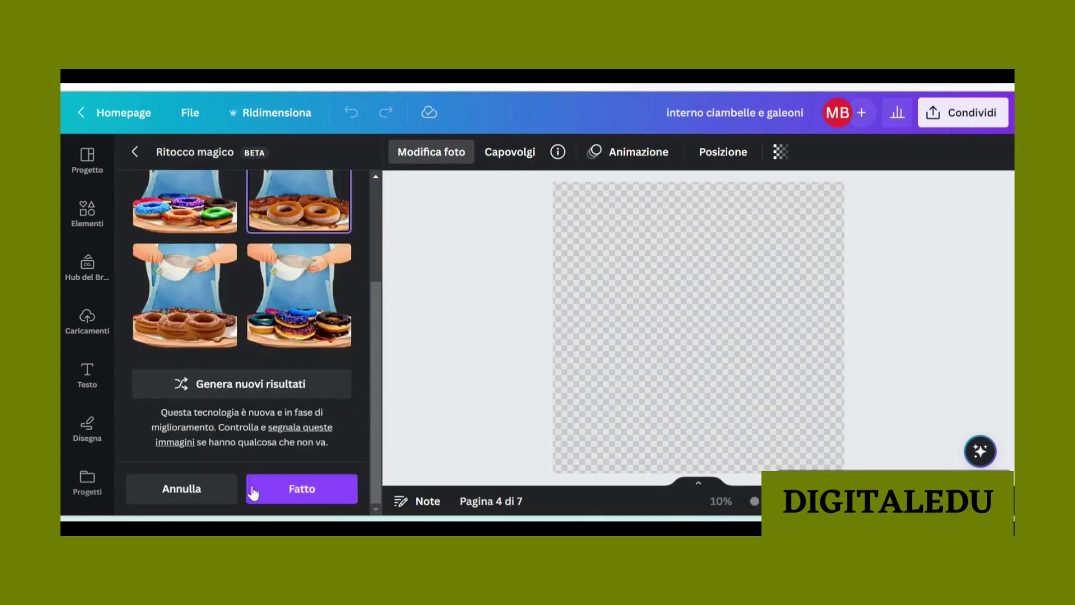
click(253, 491)
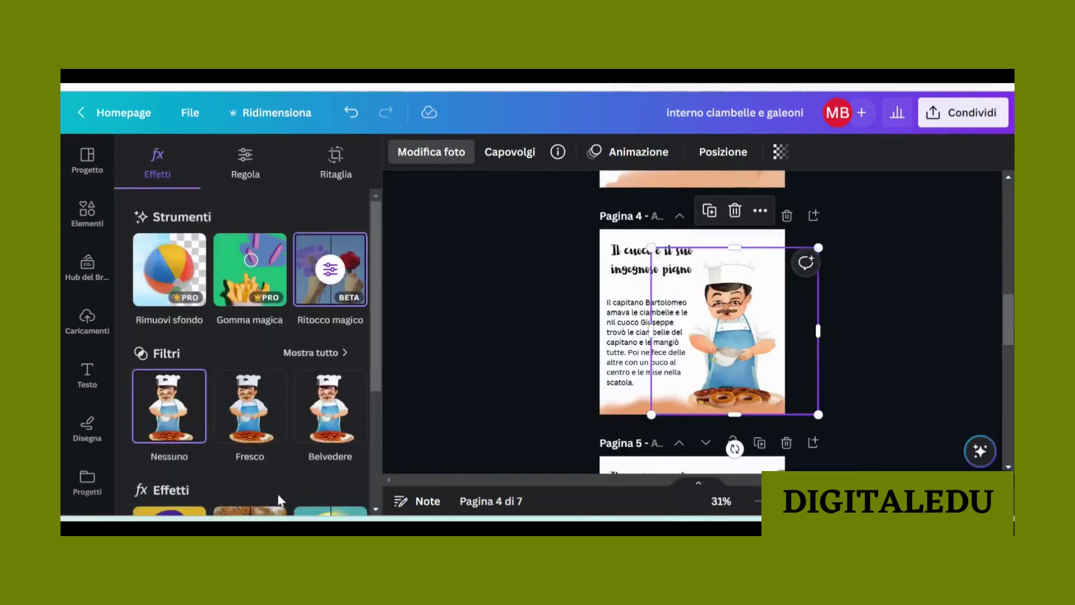
click(844, 325)
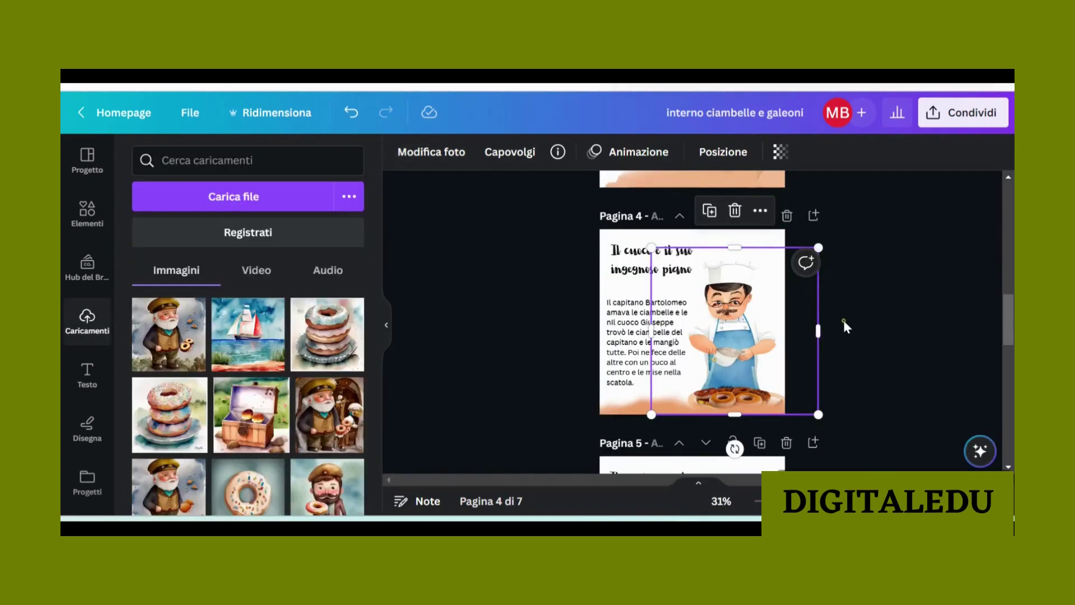
click(843, 320)
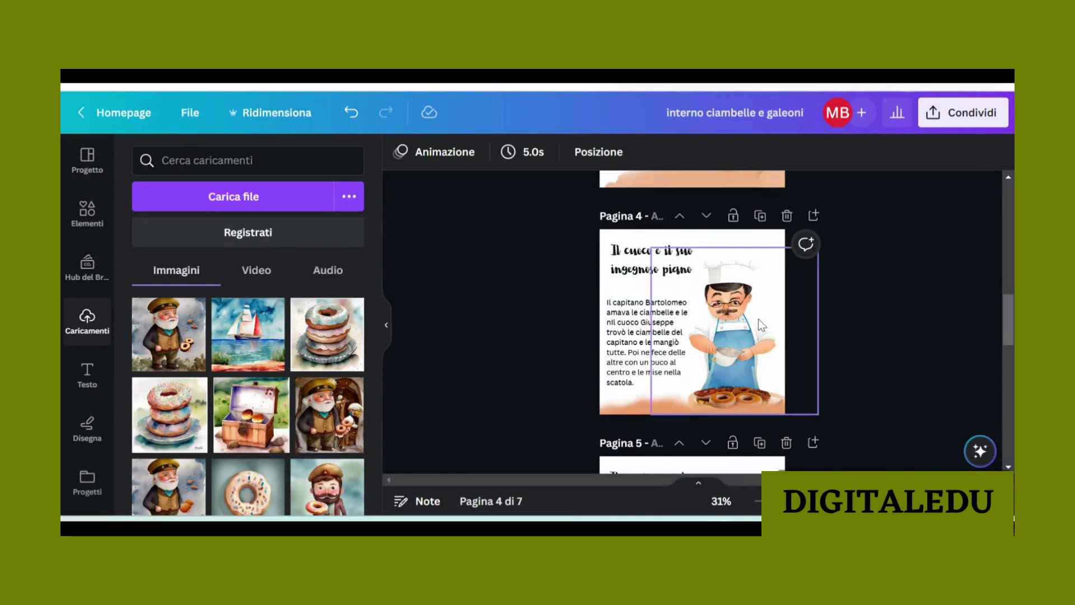
Step: Set the download to Stampa PDF for all seven pages with the CMYK colour profile and close the download options
click(954, 122)
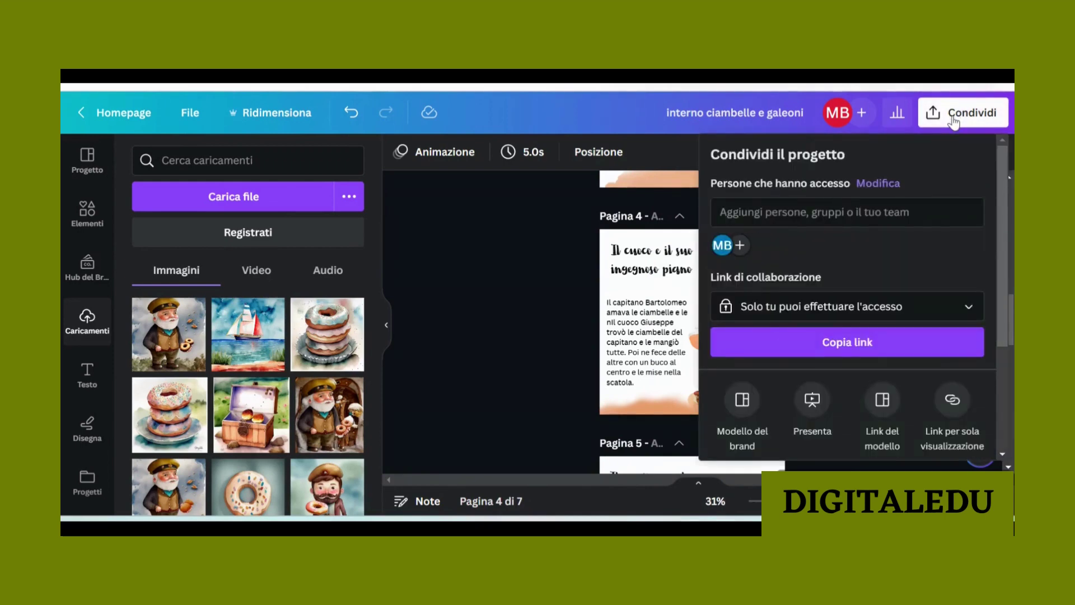
scroll(813, 369, down, 3)
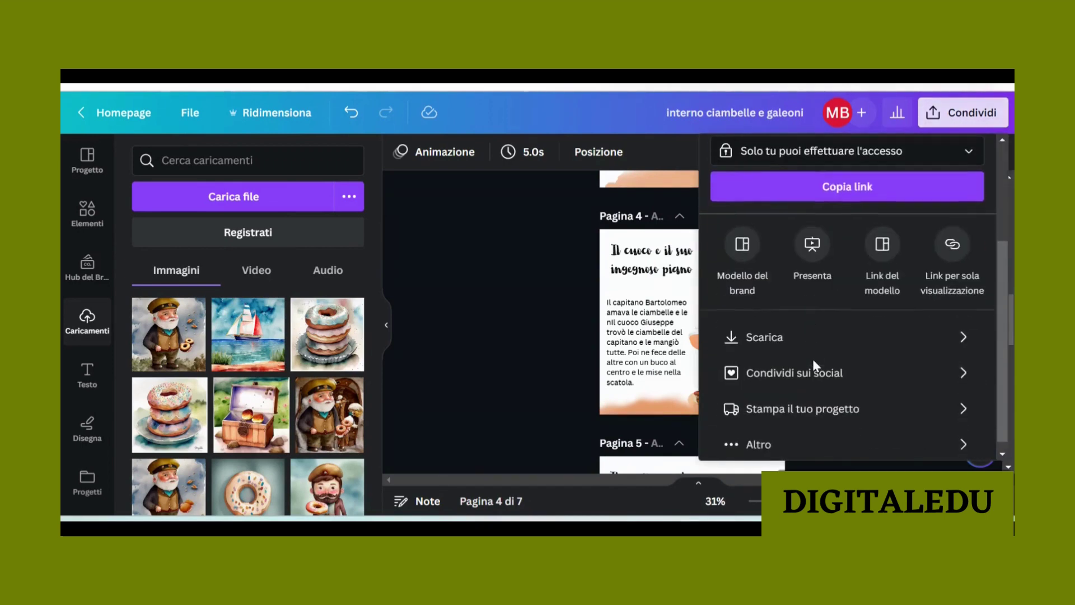
click(804, 331)
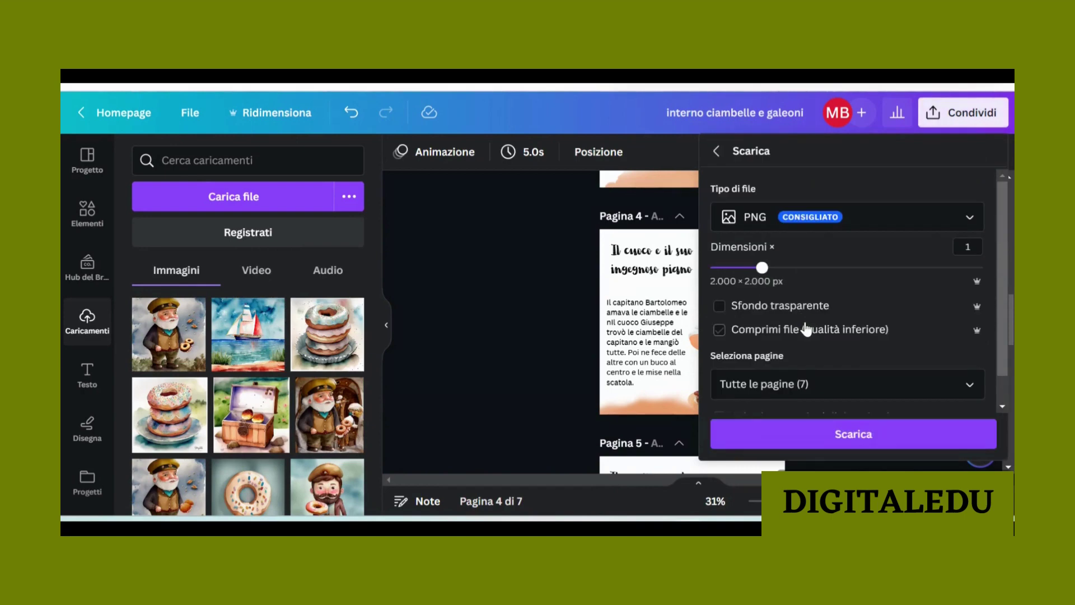
click(973, 221)
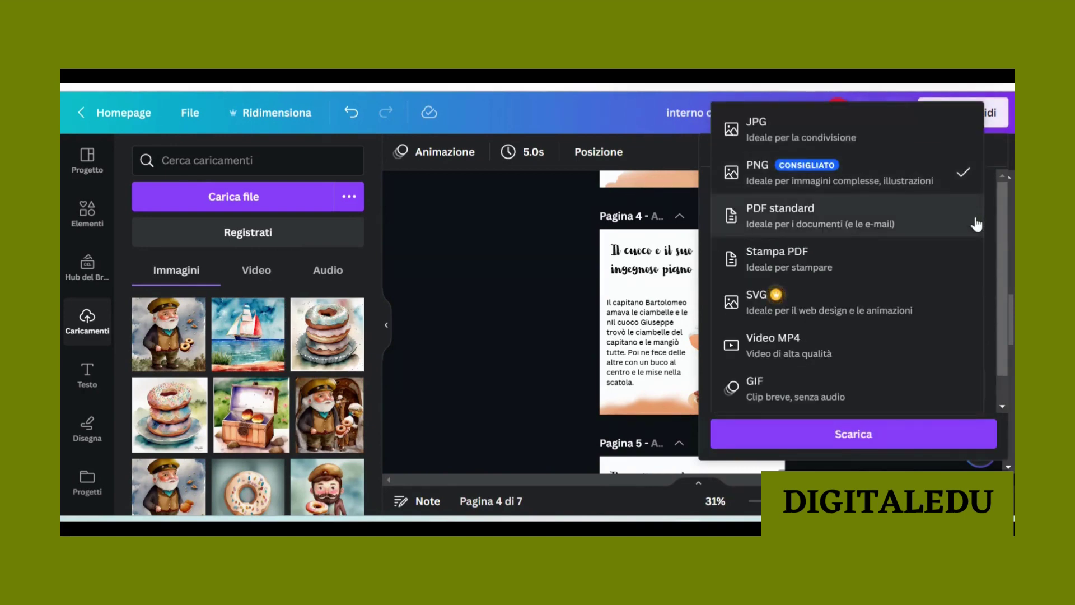
click(795, 268)
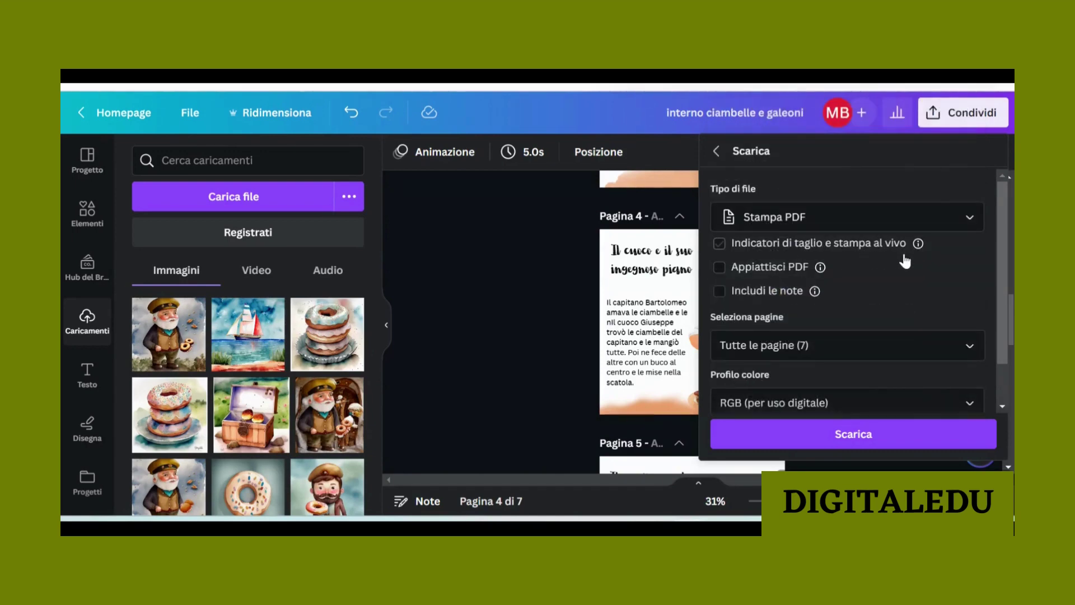
scroll(906, 261, down, 1)
click(961, 354)
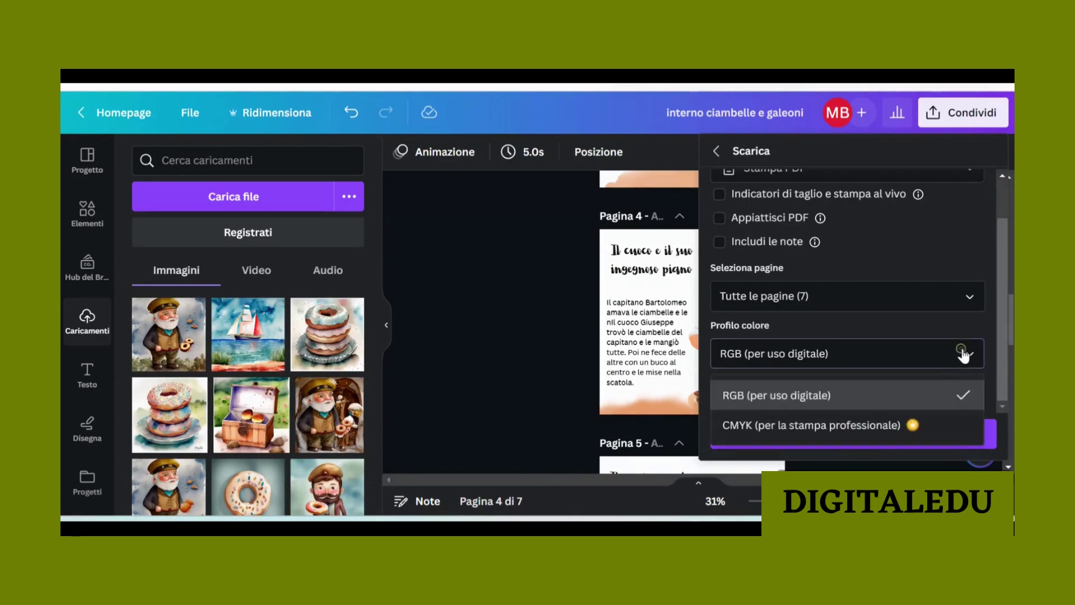
click(770, 430)
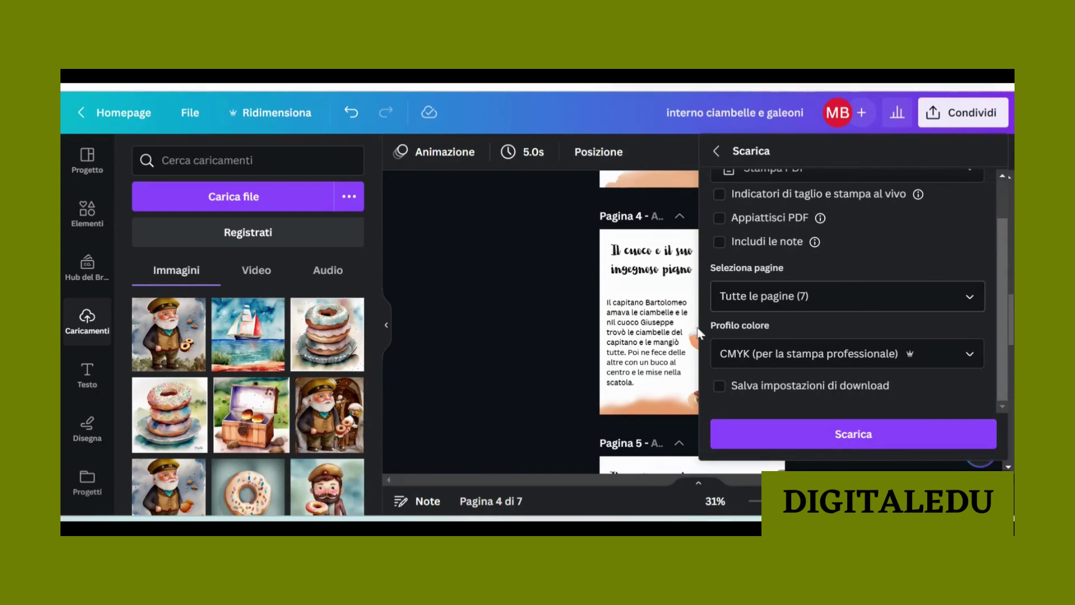
key(F7)
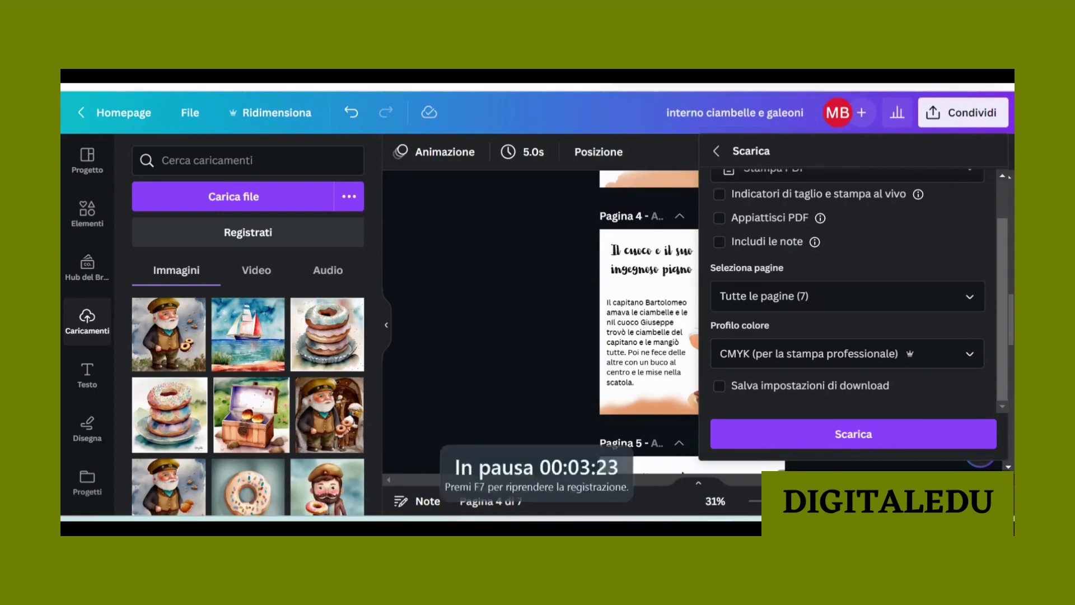
key(F7)
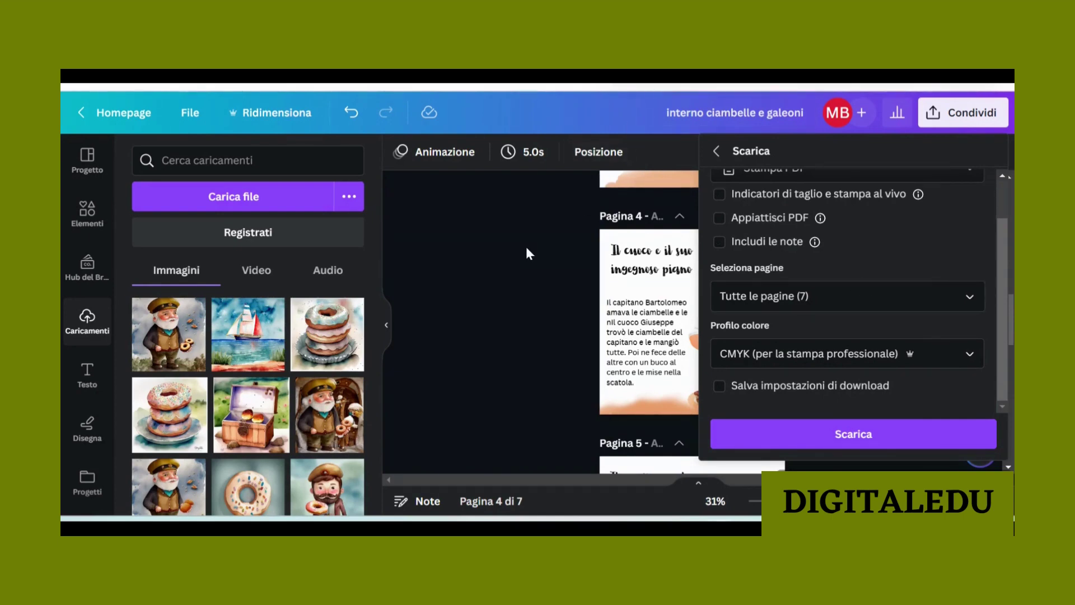
click(496, 226)
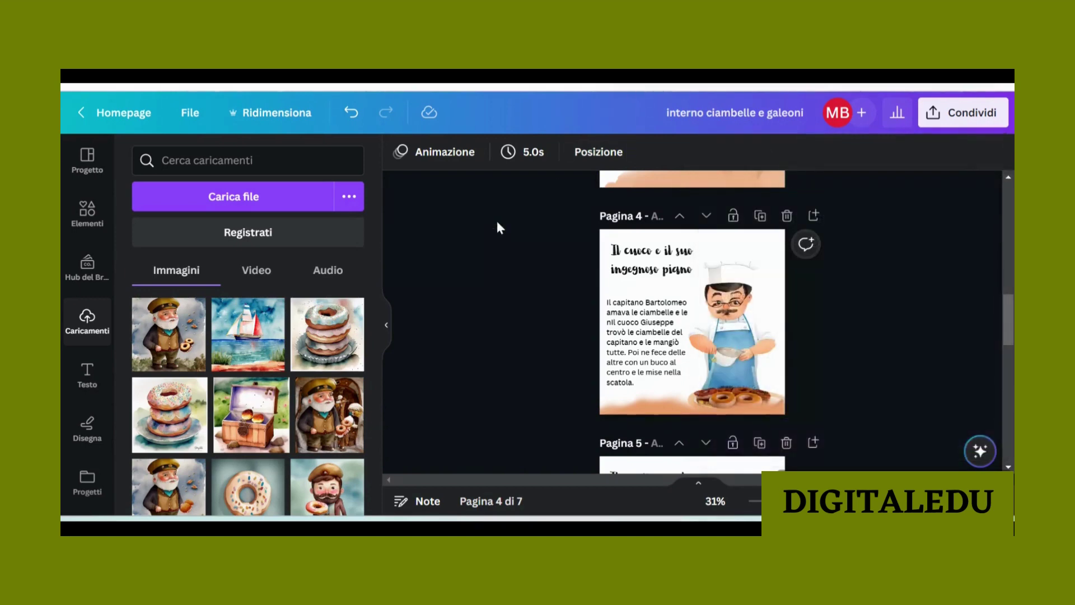